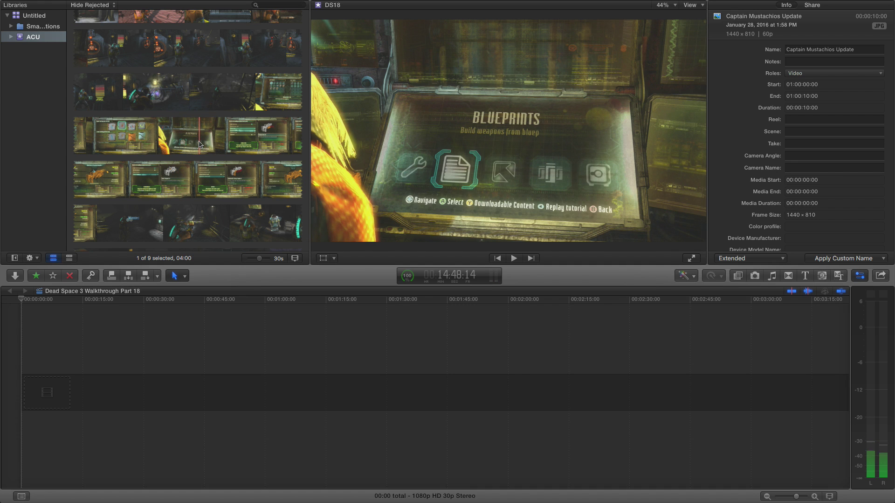
Find the CaptainMustachios Intro clip in the ACU event and place it at the start of the timeline.
scroll(199, 144, "down", 5)
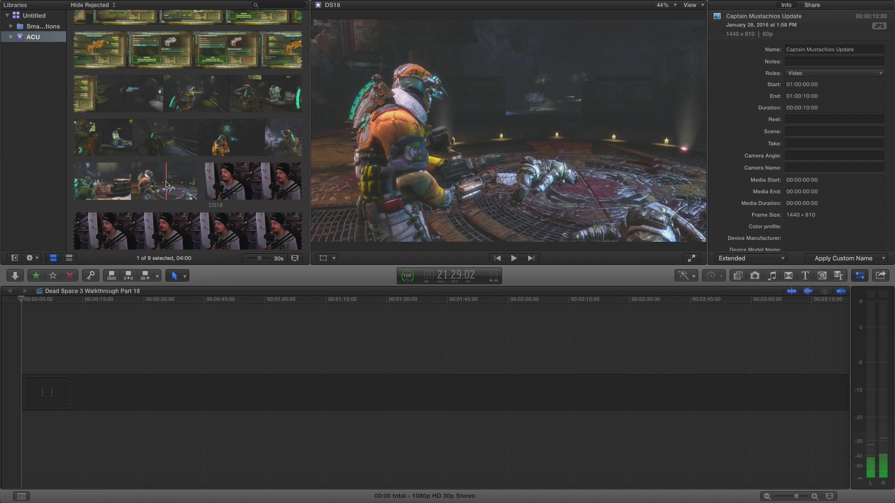
scroll(193, 177, "down", 2)
scroll(193, 177, "down", 3)
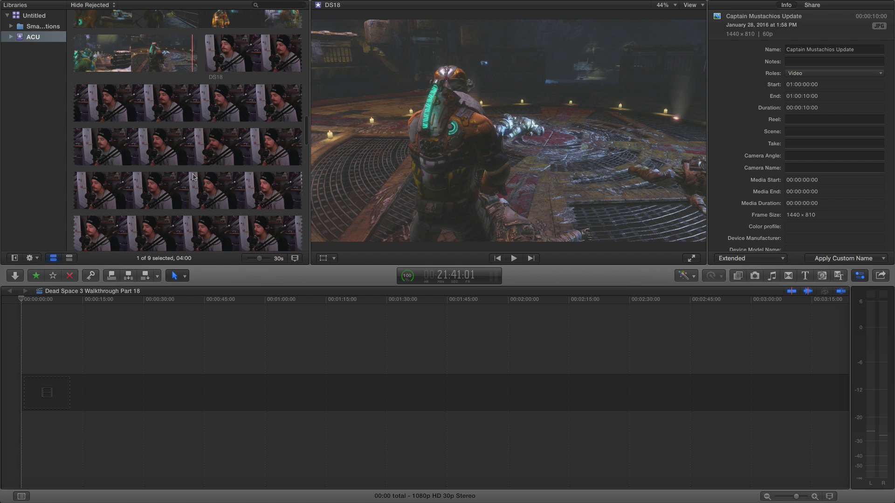
scroll(197, 170, "down", 2)
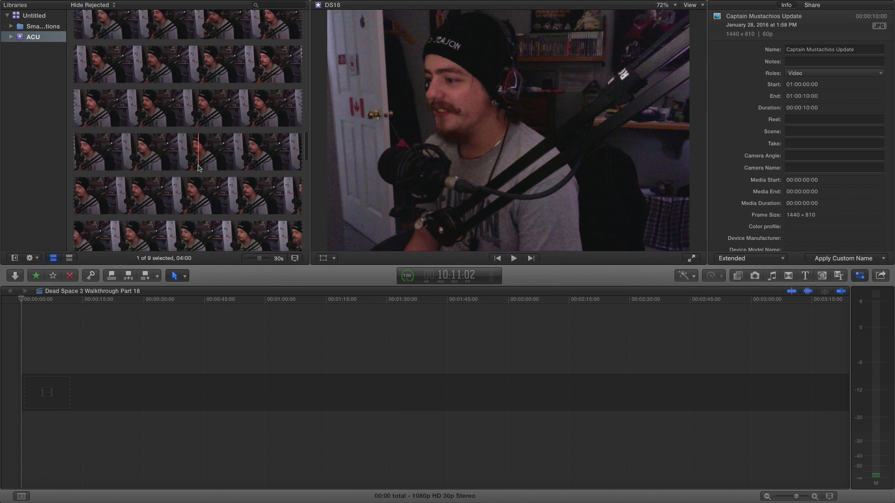
scroll(199, 168, "up", 10)
scroll(199, 168, "down", 4)
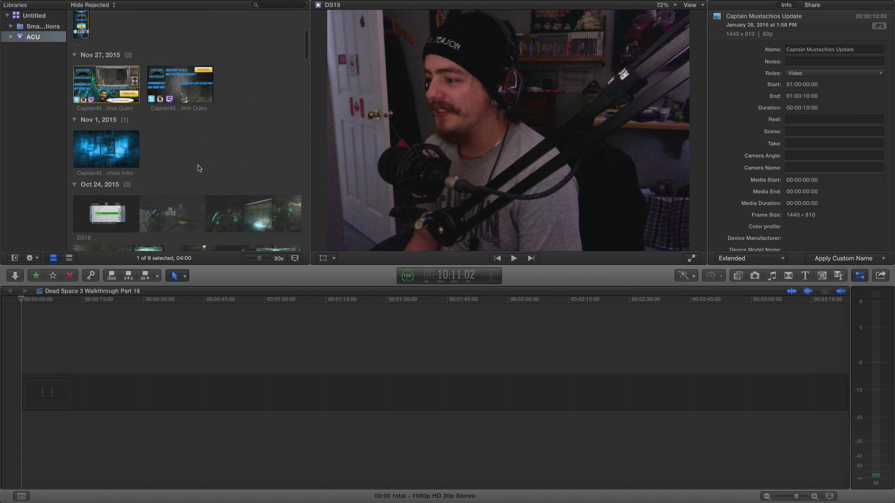
scroll(199, 168, "up", 2)
left_click_drag(107, 160, 26, 401)
Append the full DS18 gameplay clip to the main storyline directly behind the intro.
scroll(147, 206, "down", 4)
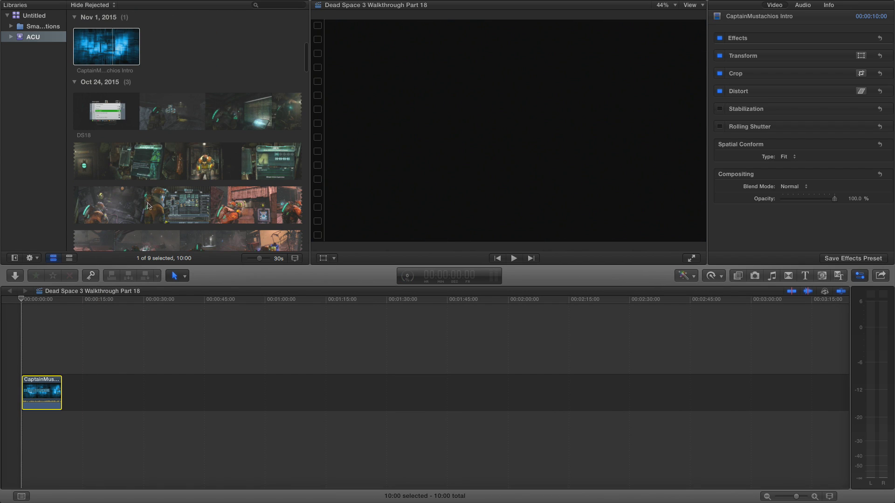
left_click(161, 124)
key("e")
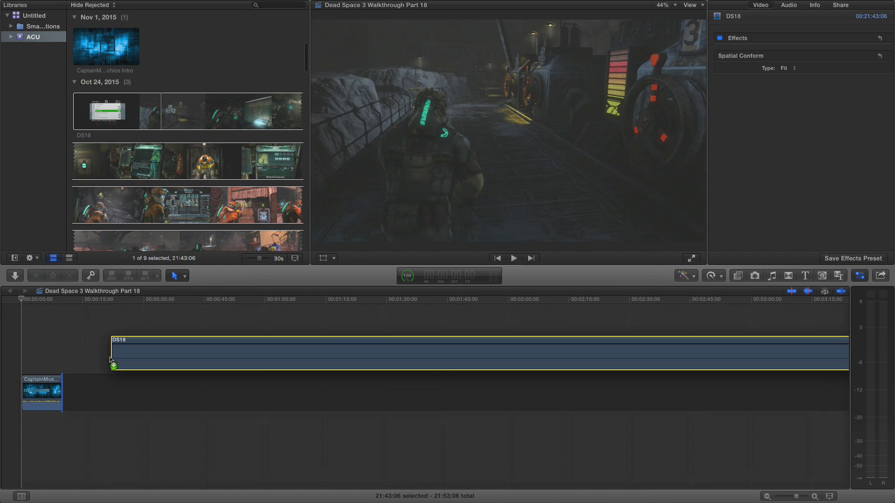
Connect the DS18 webcam clip above the gameplay and the DS18 audio recording below it, both starting where the gameplay begins.
scroll(152, 119, "down", 5)
scroll(151, 116, "down", 10)
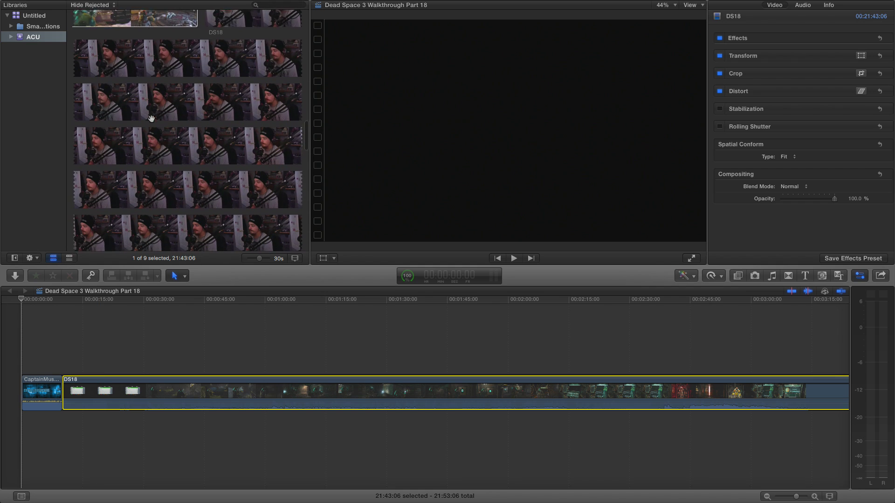
left_click(156, 85)
left_click_drag(156, 86, 65, 332)
scroll(123, 216, "down", 5)
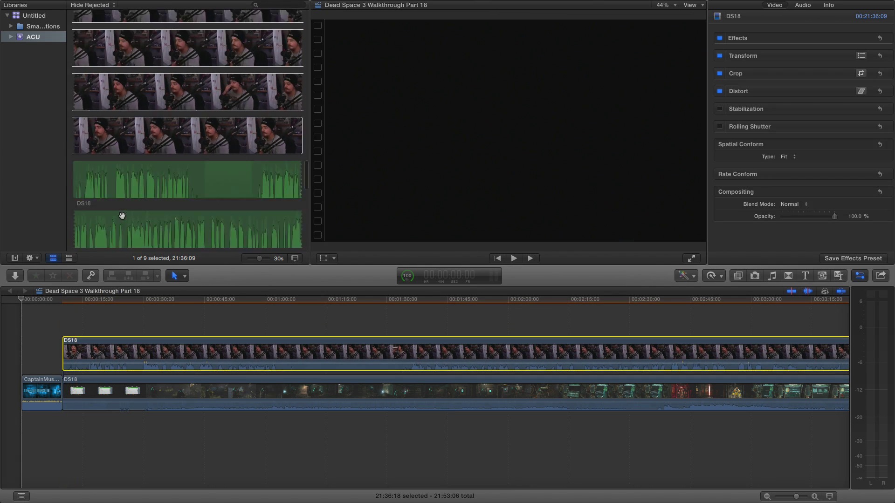
left_click_drag(149, 133, 63, 434)
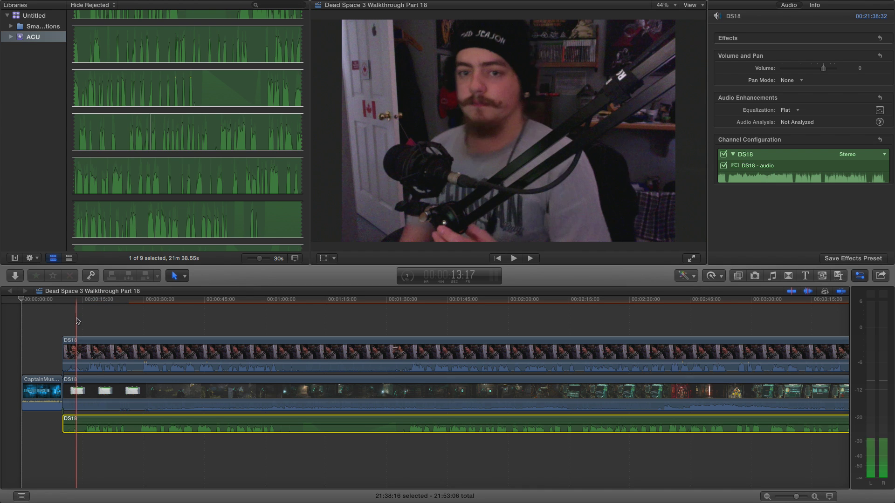
Zoom in on the timeline and play from about 20 seconds to find a sync point between the three DS18 clips.
left_click(103, 315)
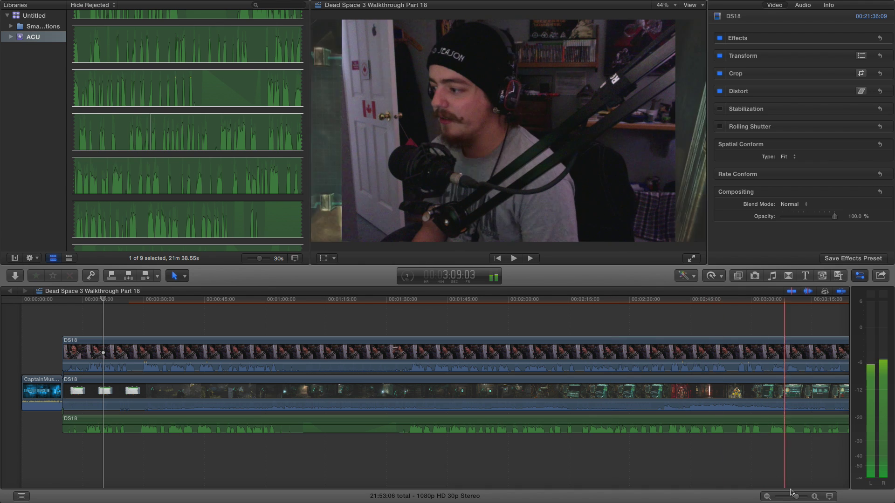
key("super+equal")
key("super+equal")
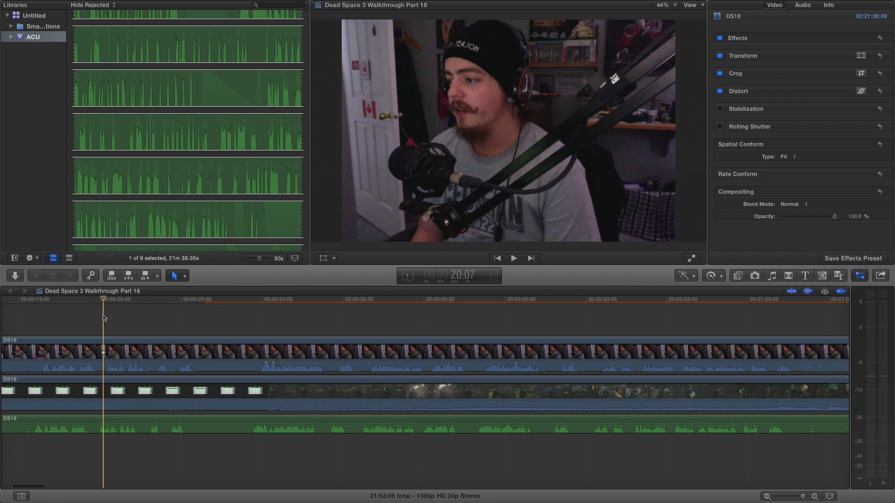
key("space")
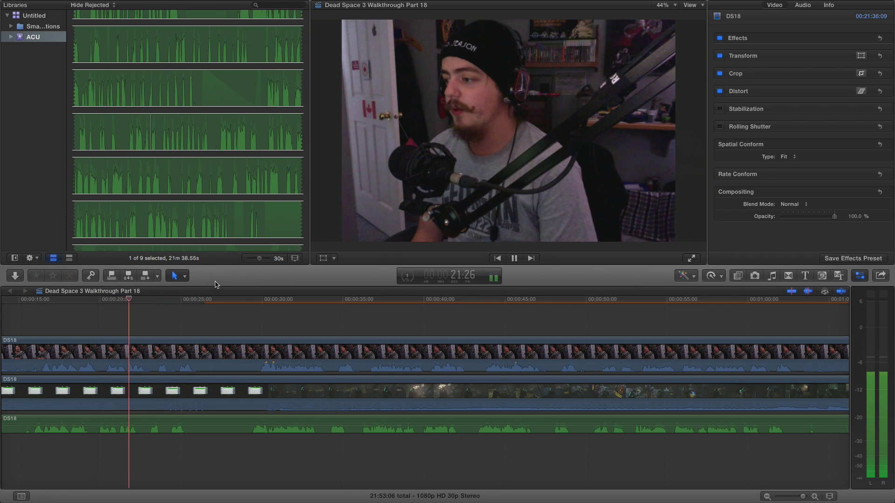
key("space")
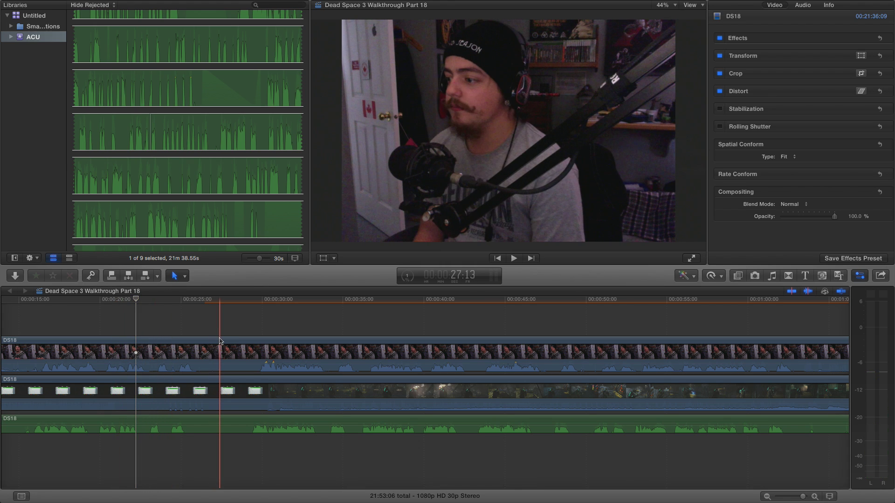
scroll(215, 336, "left", 5)
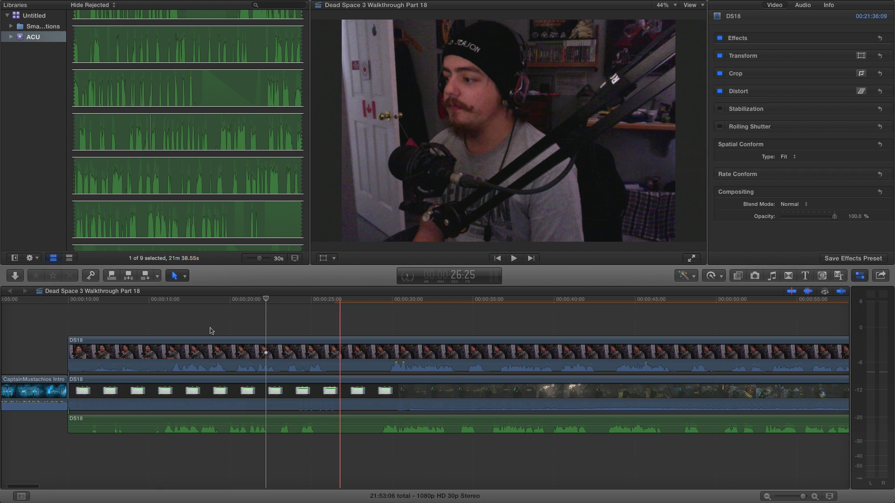
Scale the webcam clip down to a small picture-in-picture and move it to the upper-right corner of the frame, over the gameplay.
left_click(295, 327)
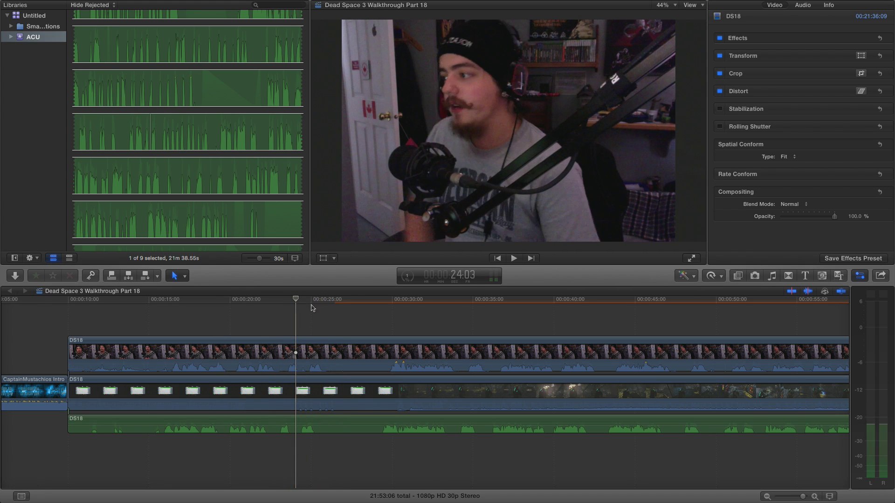
left_click(348, 355)
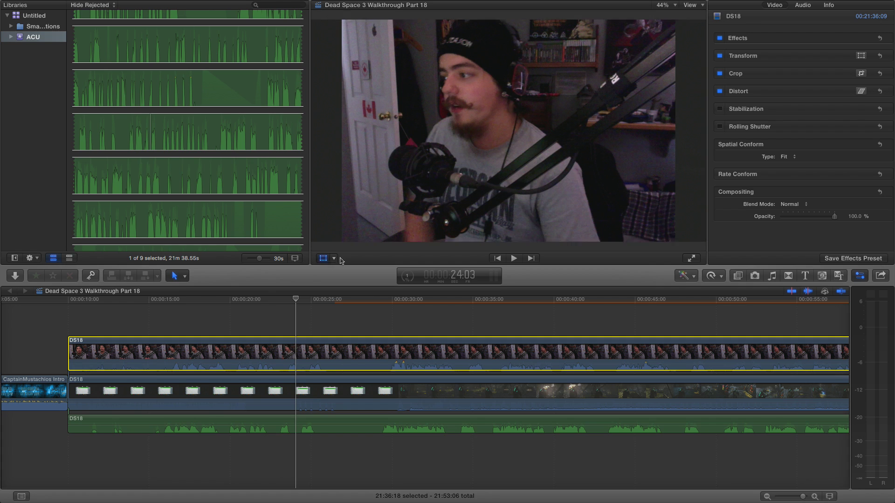
key("shift+t")
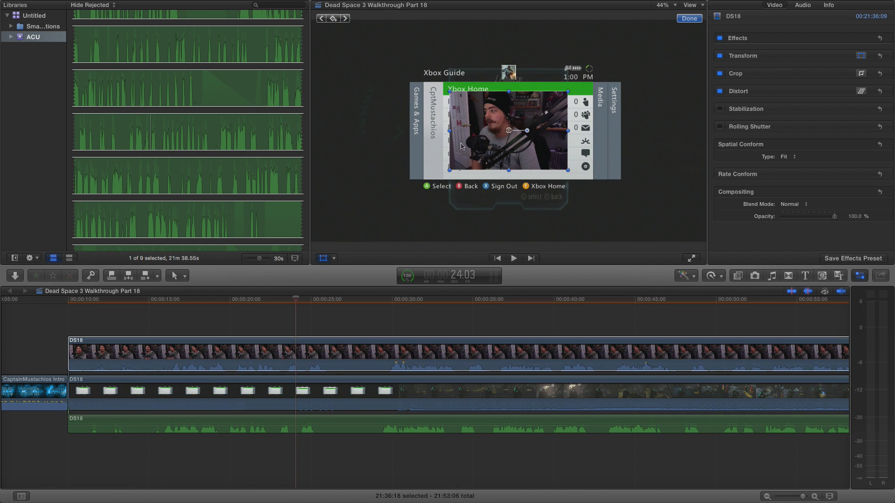
left_click_drag(462, 146, 608, 103)
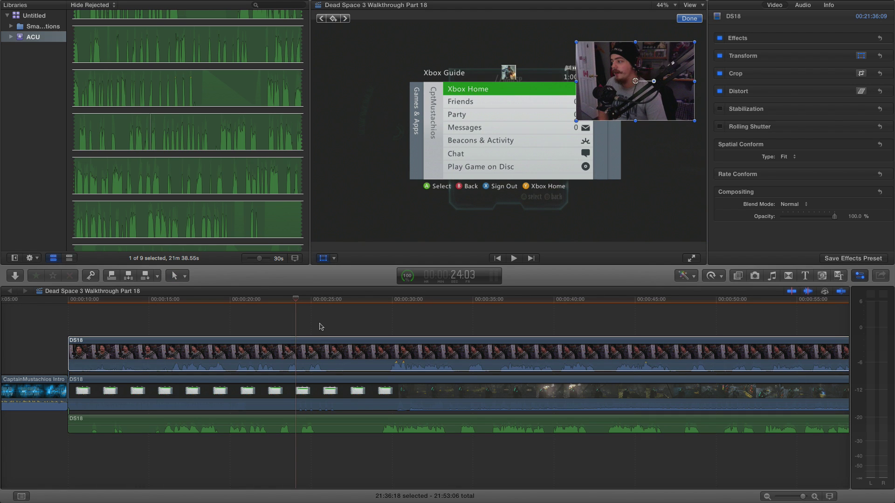
Preview the sync around 24 seconds and slide the DS18 audio recording later to line its speech up with the gameplay at 24:06.
left_click(514, 258)
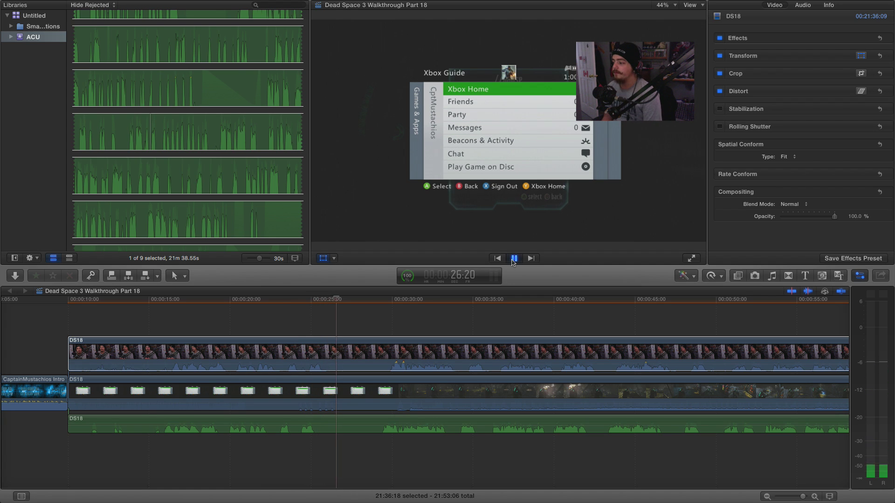
key("space")
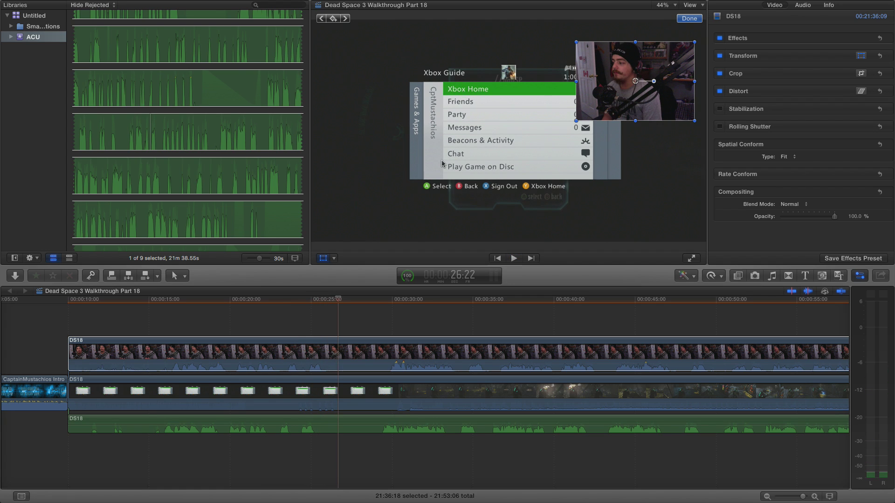
left_click(297, 329)
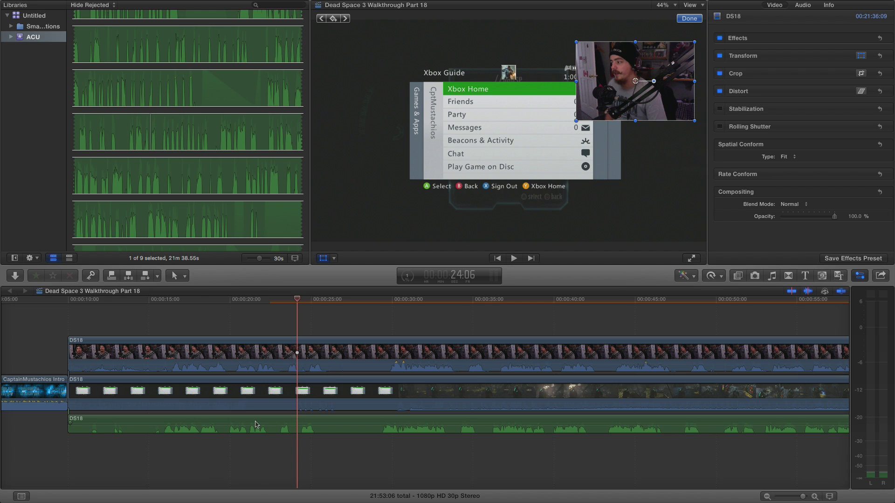
left_click_drag(255, 424, 303, 424)
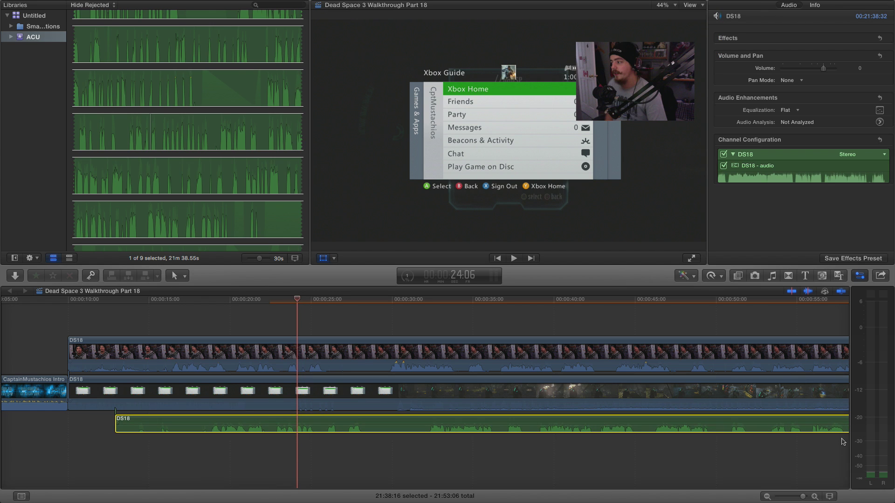
left_click(815, 496)
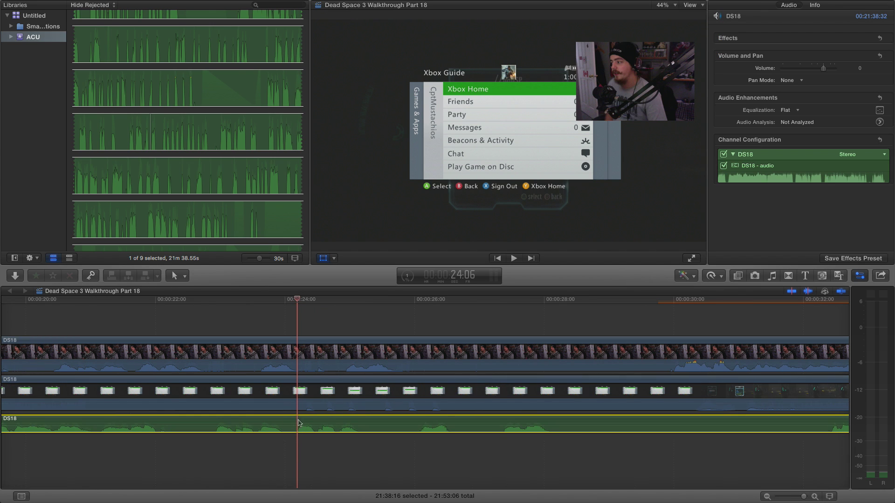
left_click_drag(311, 423, 395, 423)
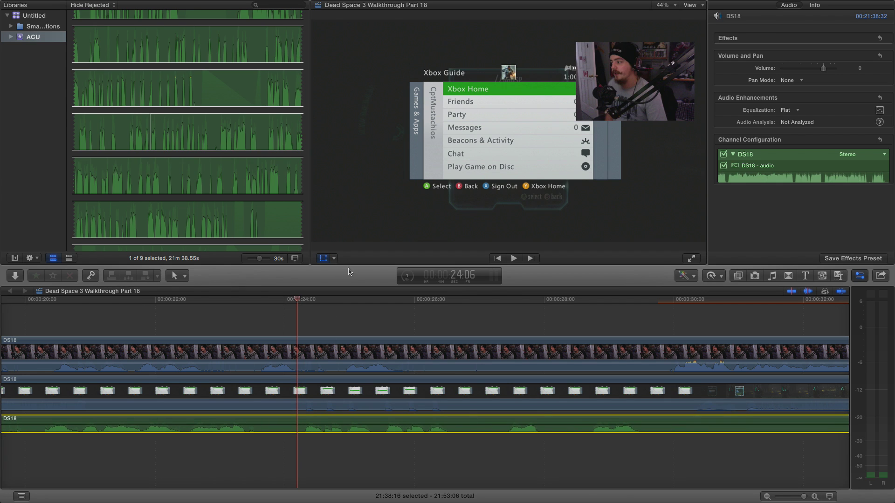
scroll(362, 330, "right", 2)
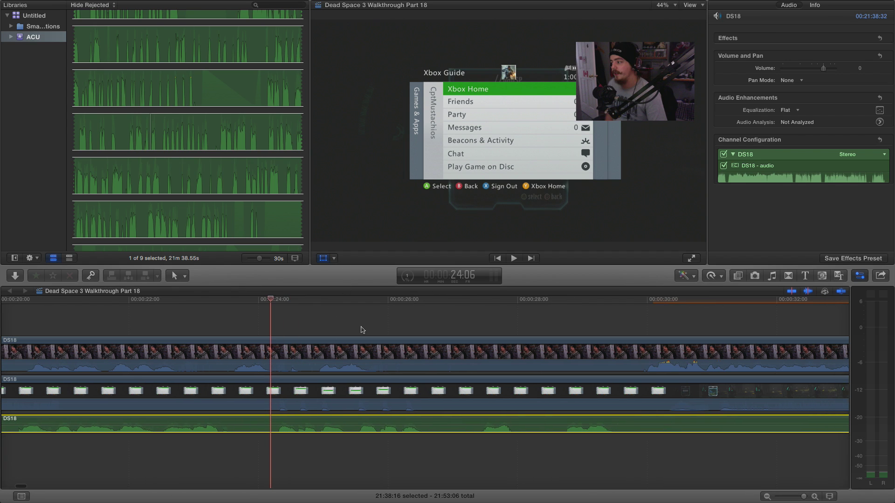
Slide the webcam clip later to match its waveform to the audio recording, nudge it one frame, and play back the sync.
left_click_drag(113, 360, 362, 354)
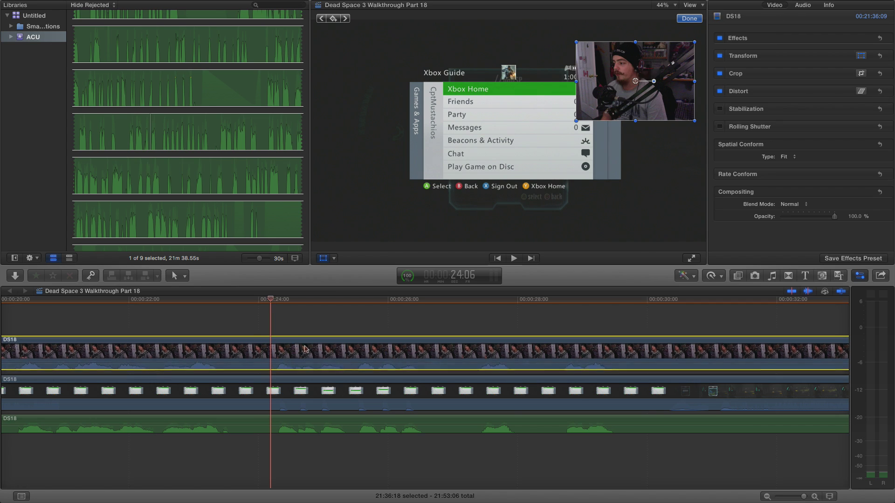
key("space")
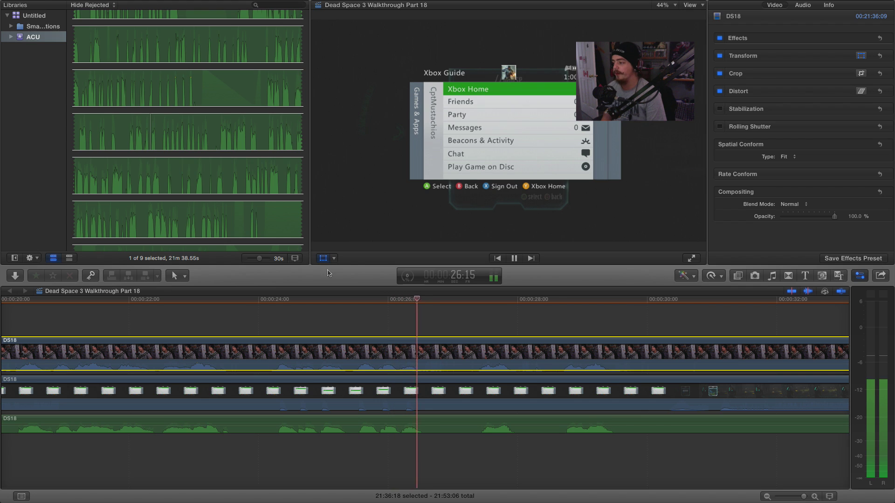
key("space")
left_click_drag(303, 356, 305, 356)
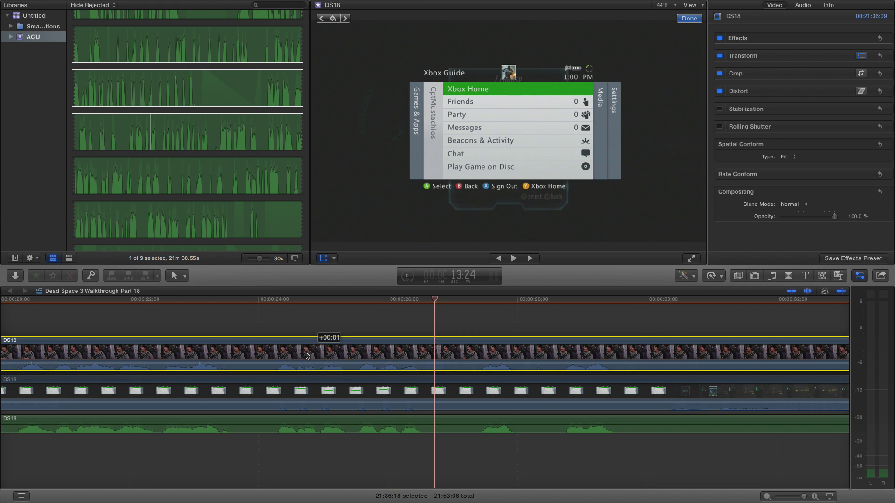
left_click(277, 325)
key("space")
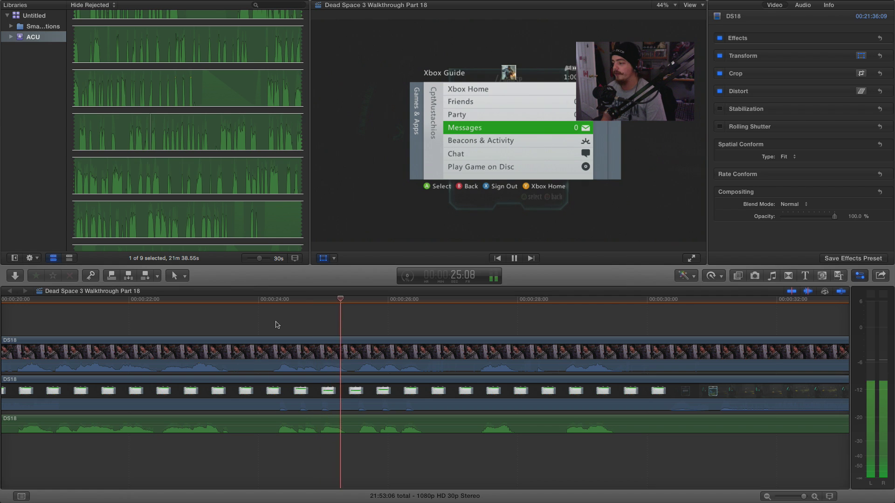
scroll(313, 332, "right", 3)
key("shift+t")
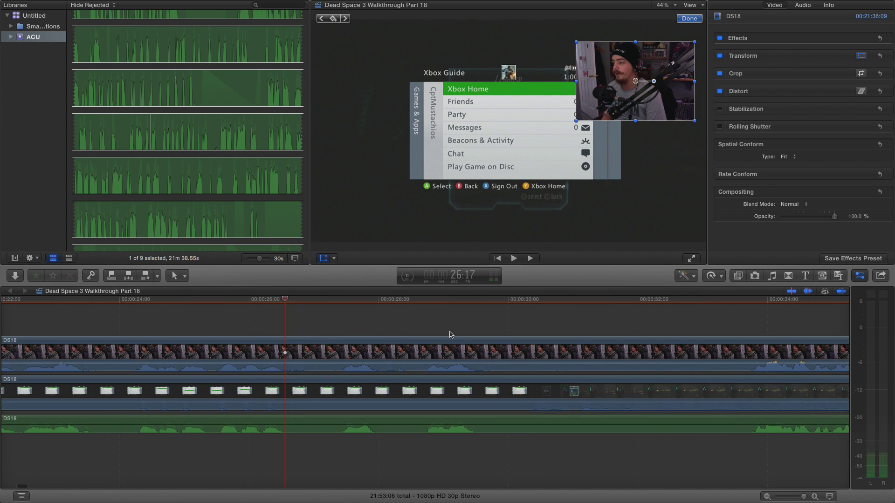
Crop the webcam picture by 128 px on its left, 239 px on its right and 53 px at its bottom.
left_click(768, 497)
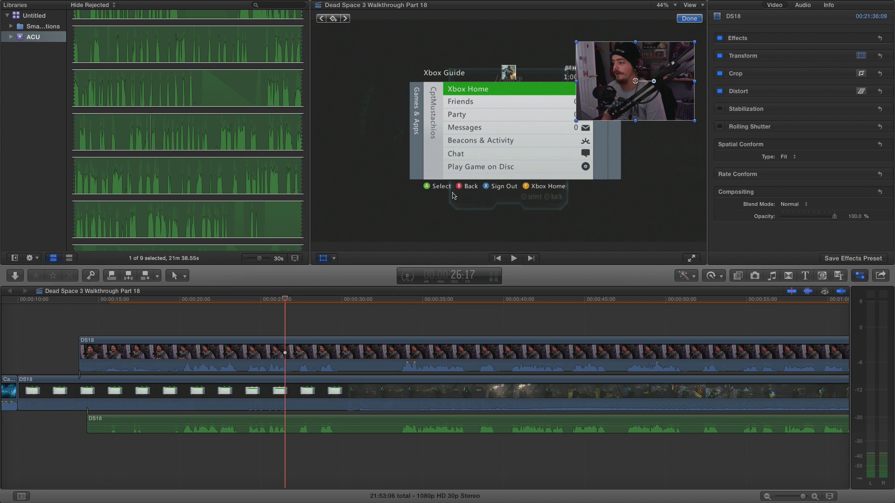
left_click(334, 259)
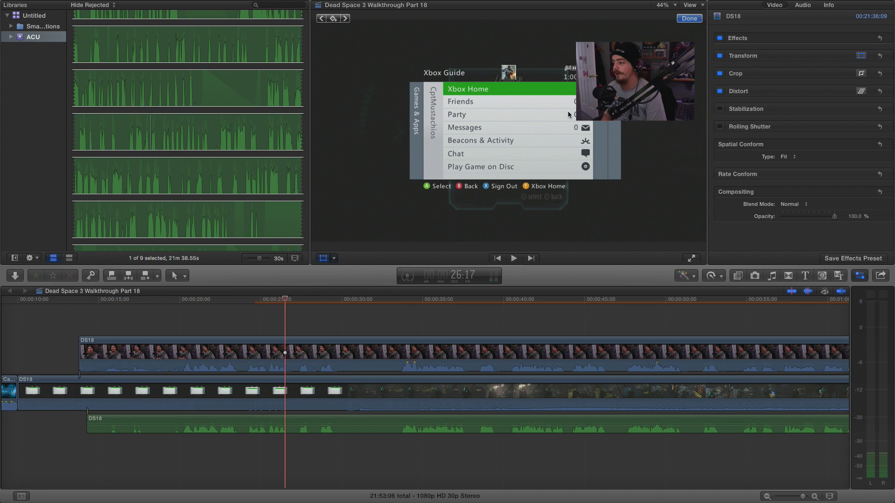
left_click(356, 282)
left_click_drag(577, 86, 591, 90)
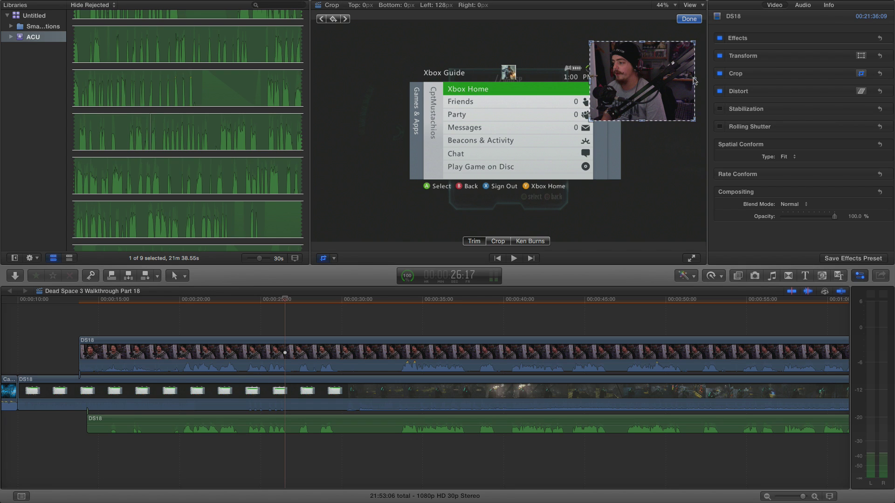
left_click_drag(695, 81, 671, 82)
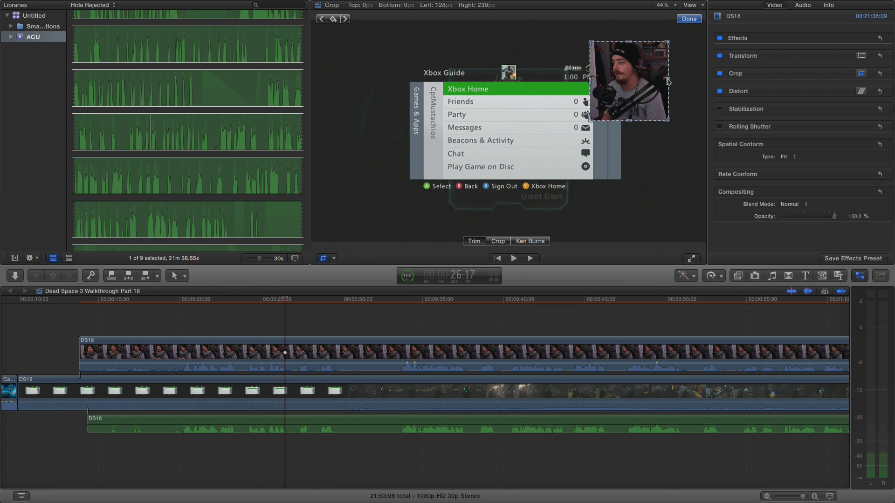
left_click_drag(632, 123, 632, 118)
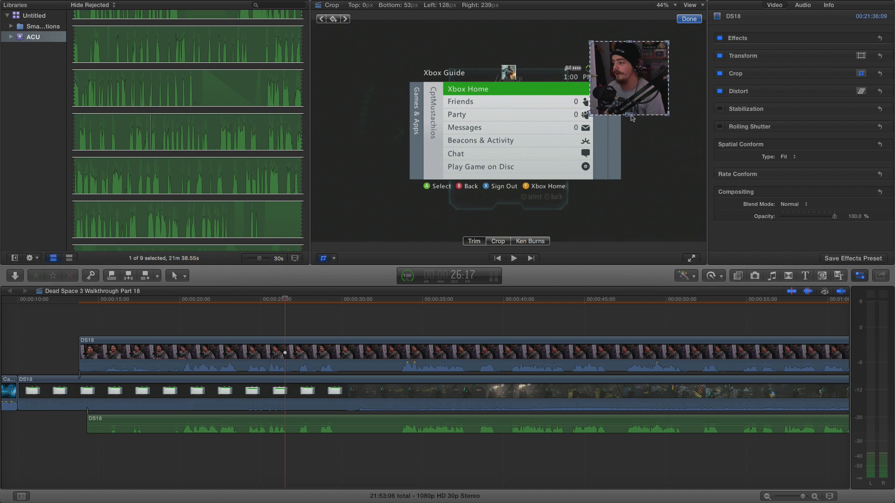
Reposition the cropped webcam picture with Transform so it sits in the upper-right corner of the gameplay frame.
left_click(334, 259)
left_click(343, 270)
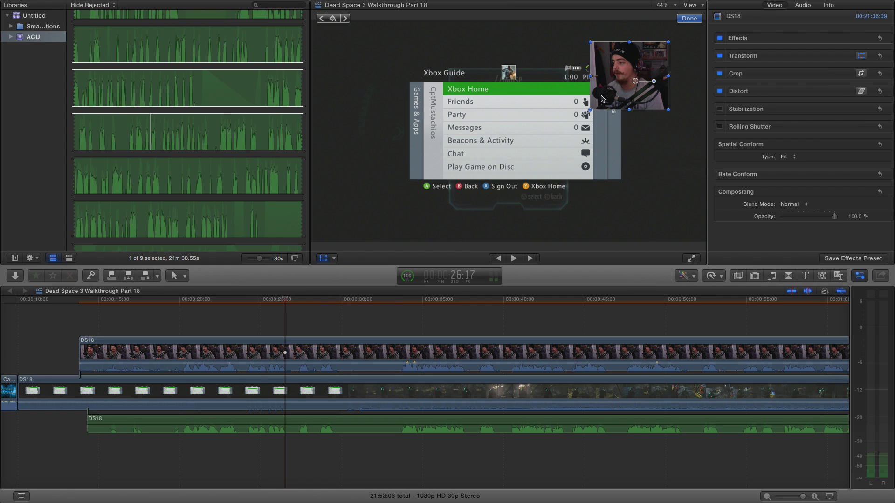
left_click_drag(603, 99, 648, 73)
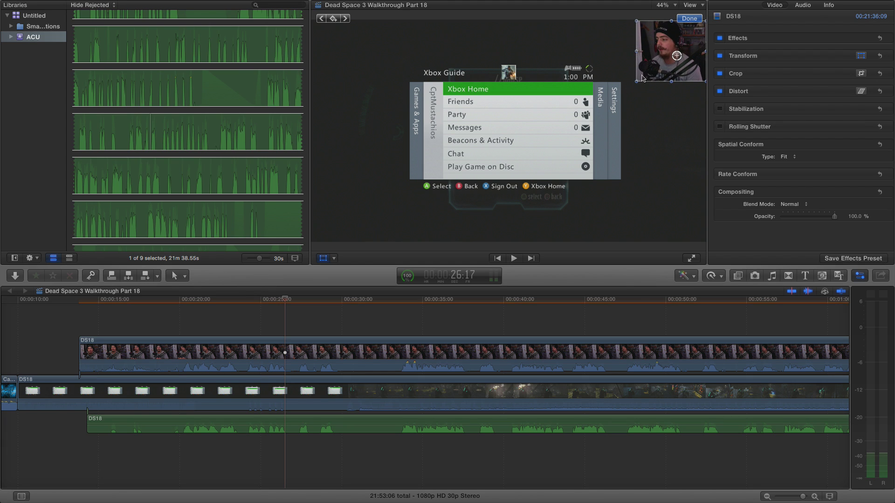
left_click(685, 21)
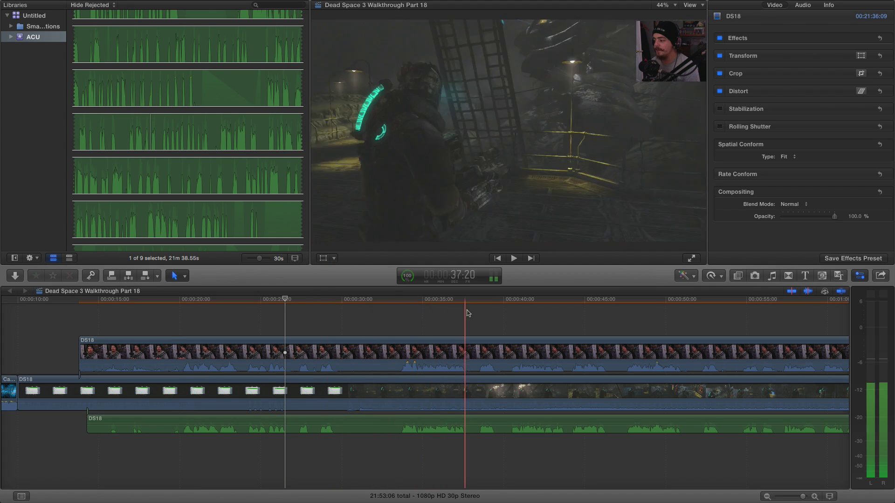
Nudge the webcam picture slightly up to meet the top edge of the gameplay, and play back the framing from 38:25.
left_click(433, 342)
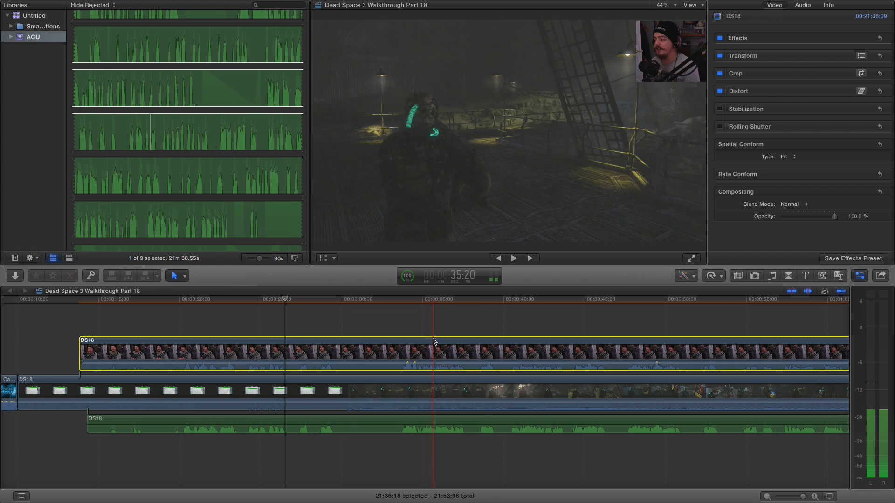
left_click(484, 343)
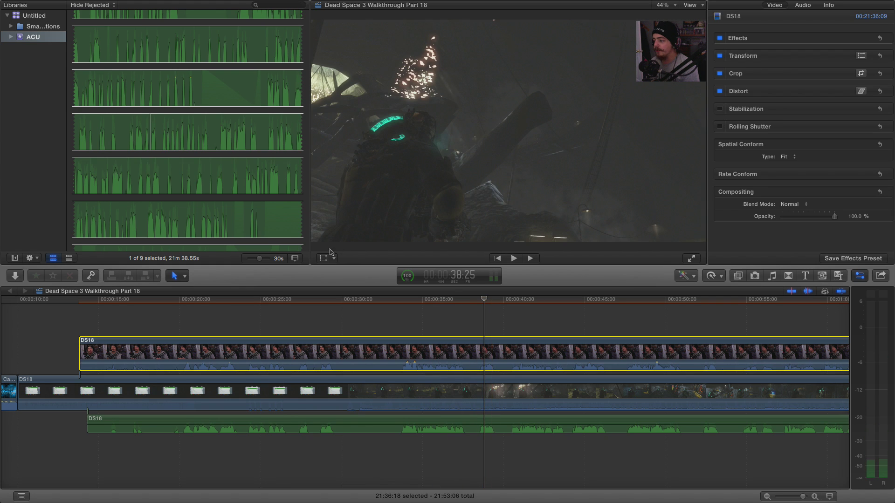
left_click(323, 258)
left_click_drag(661, 39, 661, 37)
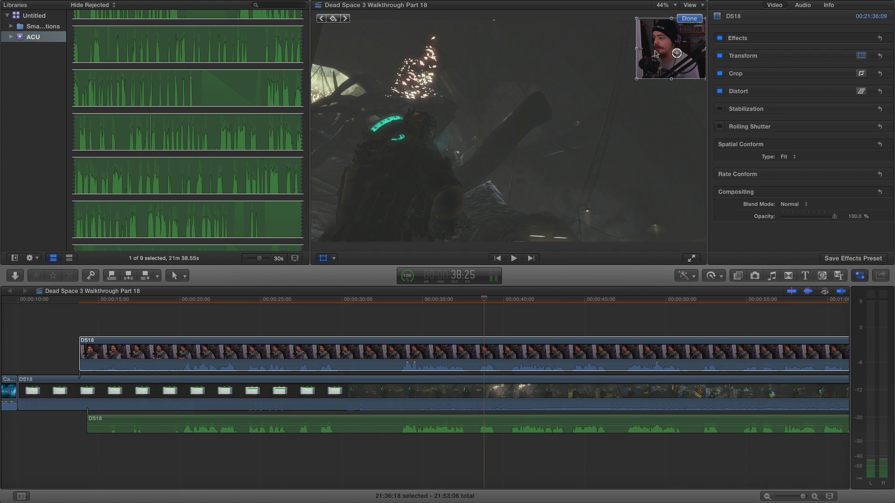
left_click(514, 259)
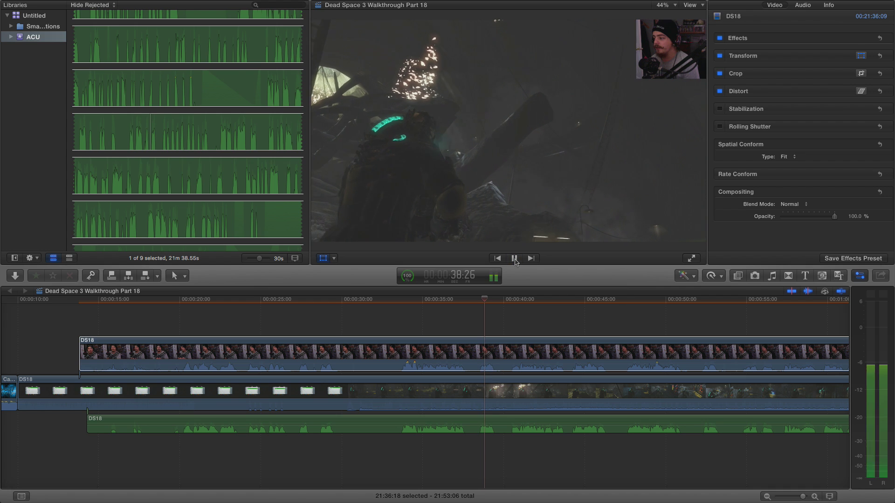
left_click(583, 327)
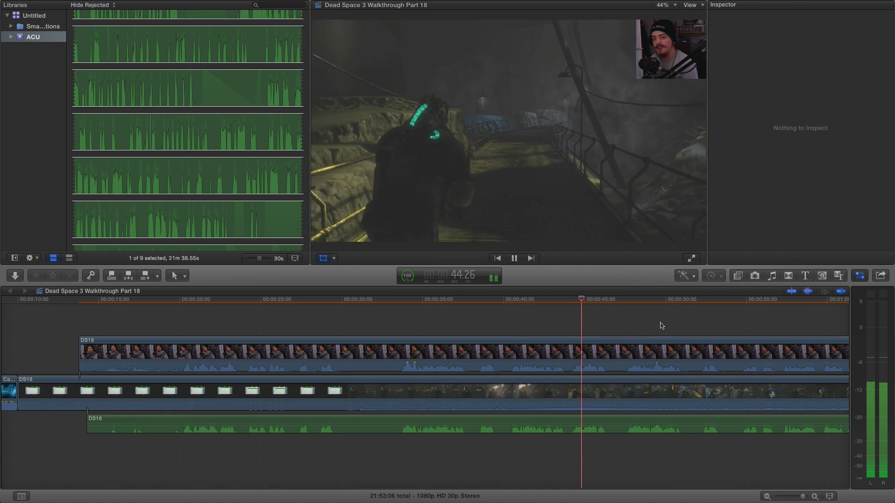
left_click(498, 330)
left_click(515, 260)
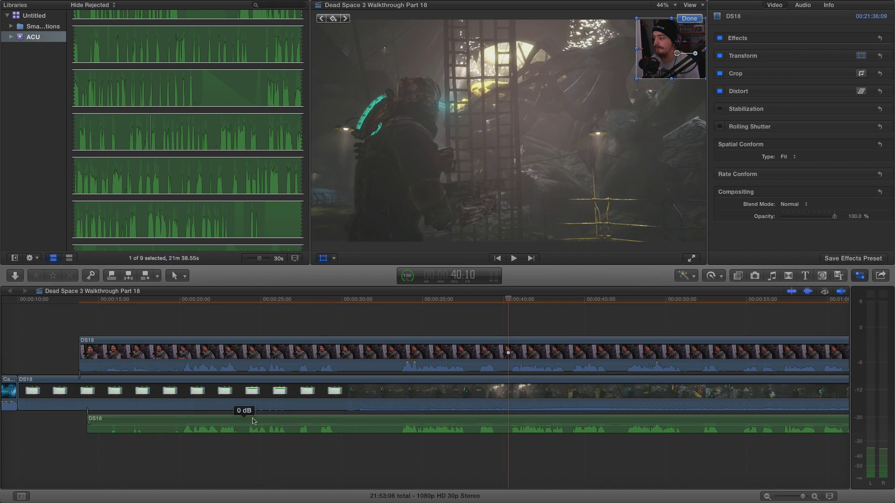
Detach the audio from the webcam clip and delete the detached audio clip.
left_click(347, 356)
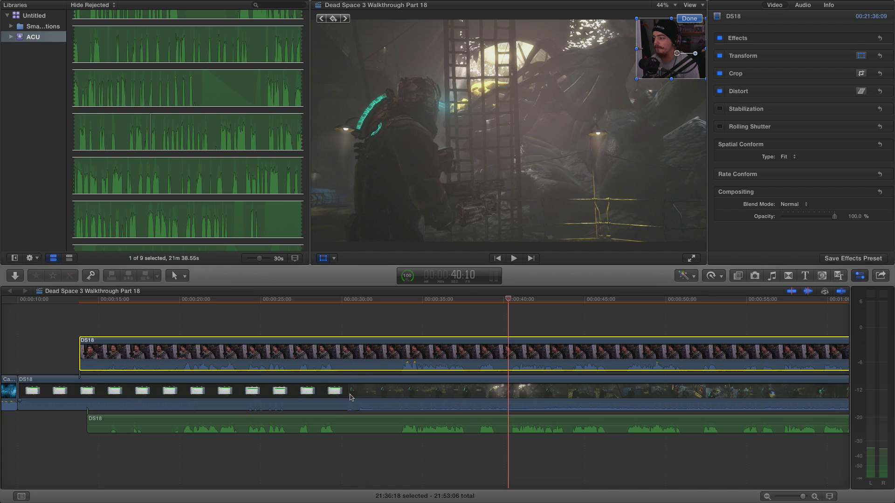
right_click(332, 355)
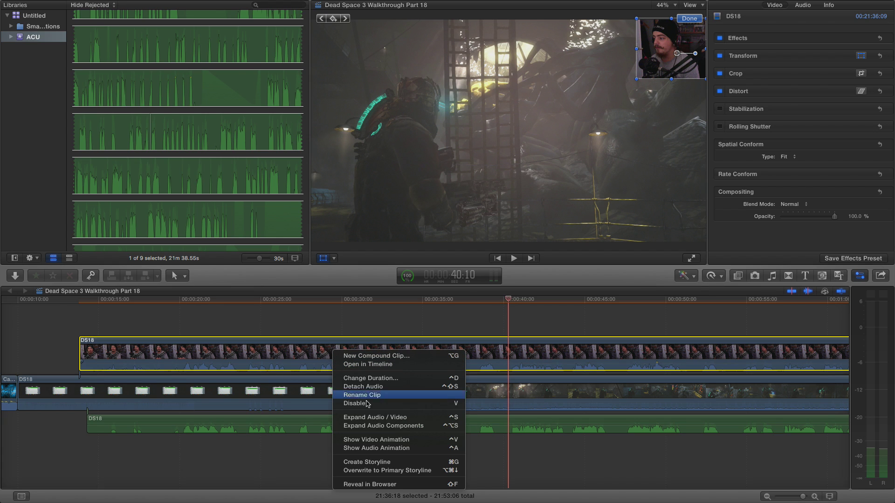
left_click(383, 422)
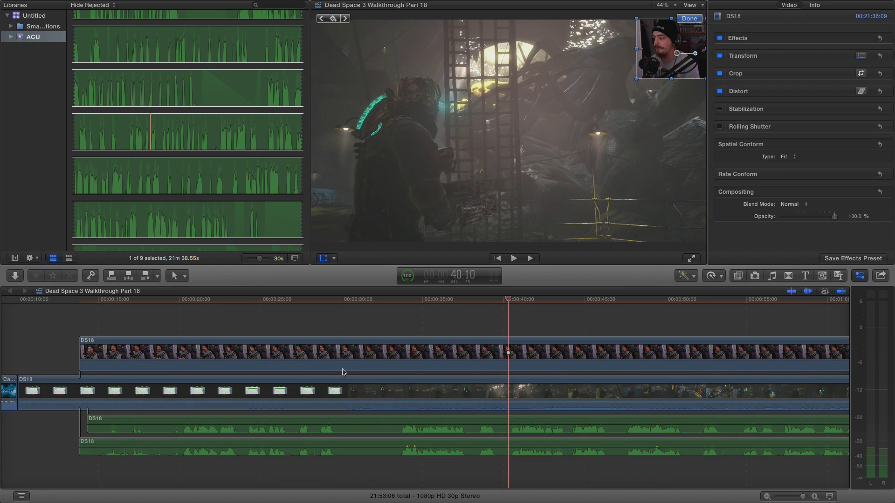
left_click(286, 446)
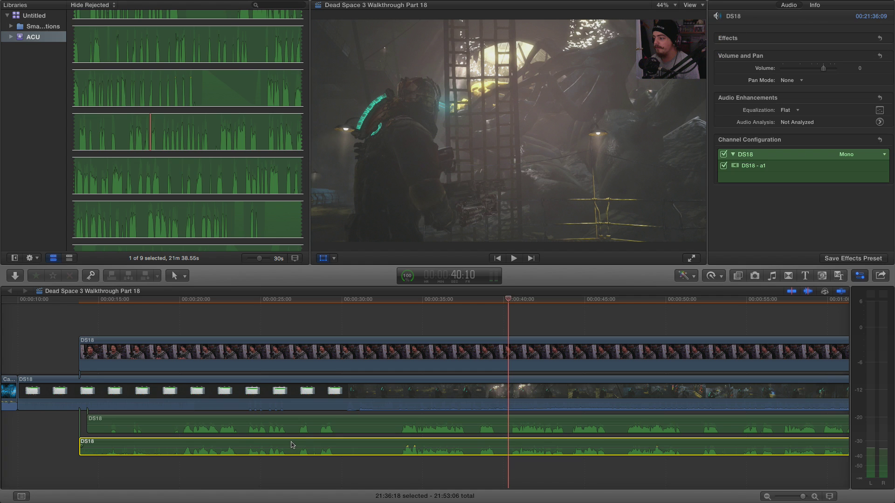
key("Delete")
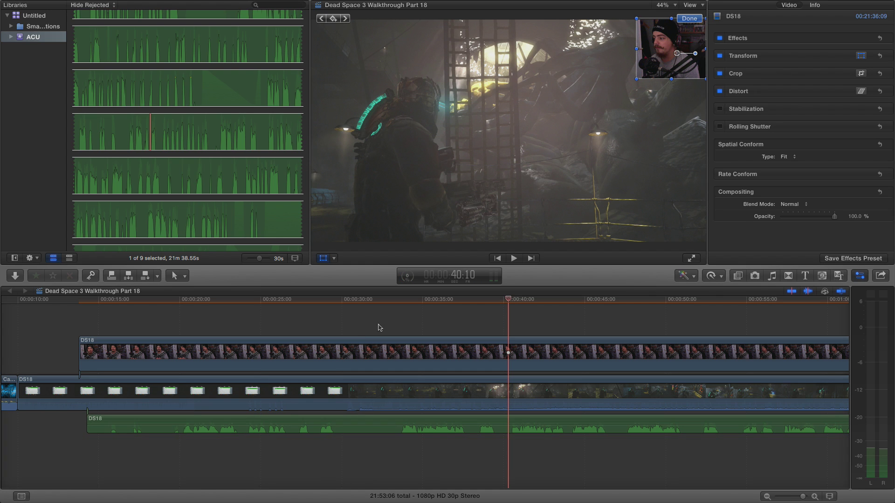
Finish the transform and split the webcam, gameplay and audio recording clips at 32:14, just before the commentary begins.
left_click(381, 321)
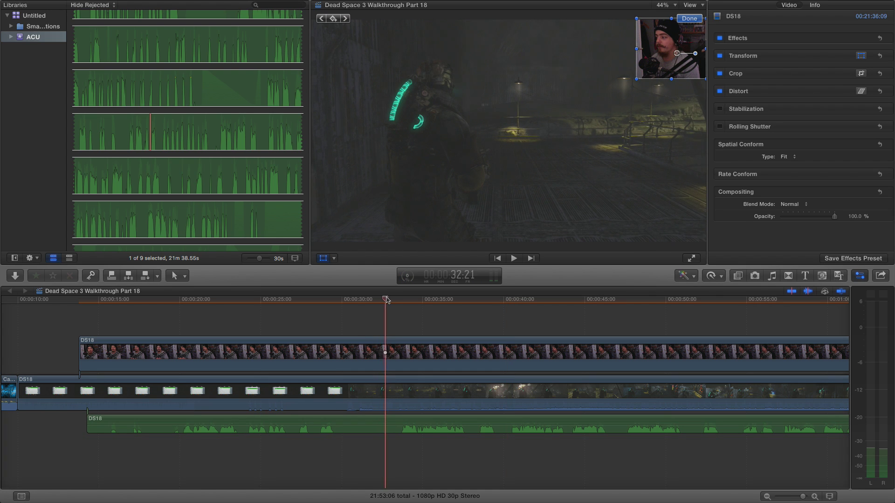
left_click_drag(387, 300, 383, 303)
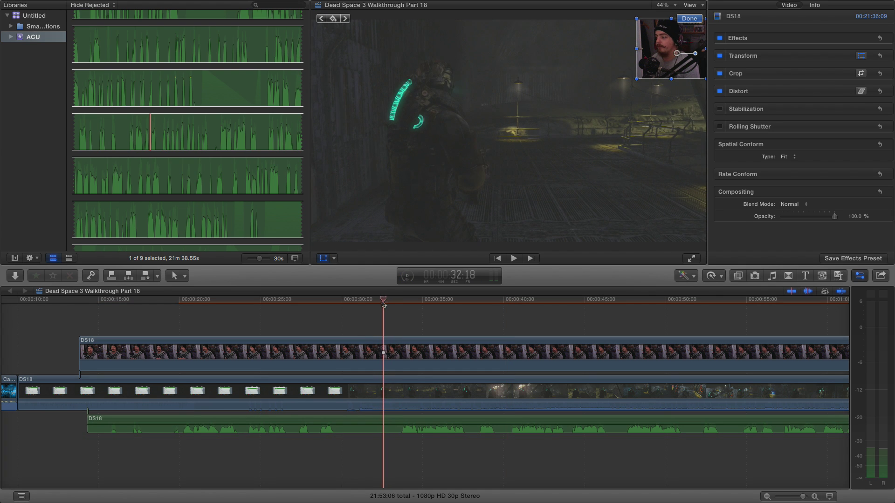
left_click(690, 20)
mouse_move(384, 300)
left_mouse_down()
mouse_move(396, 301)
mouse_move(383, 300)
left_mouse_up()
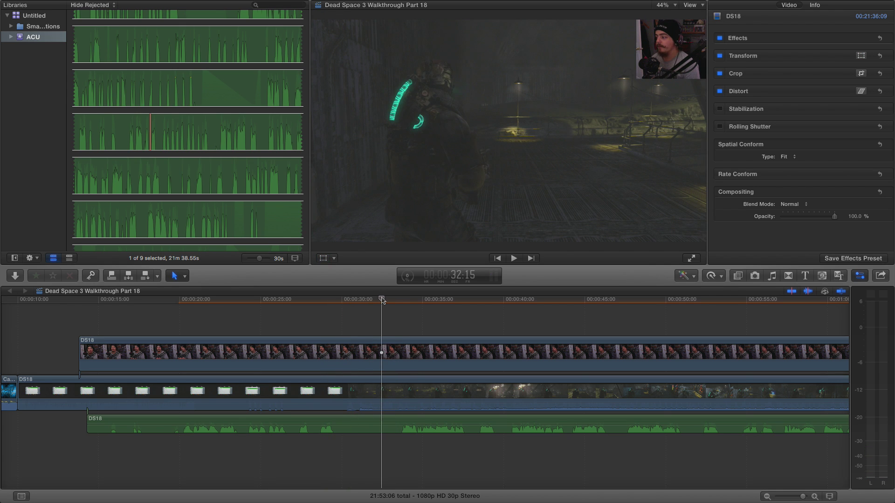
left_click(382, 351)
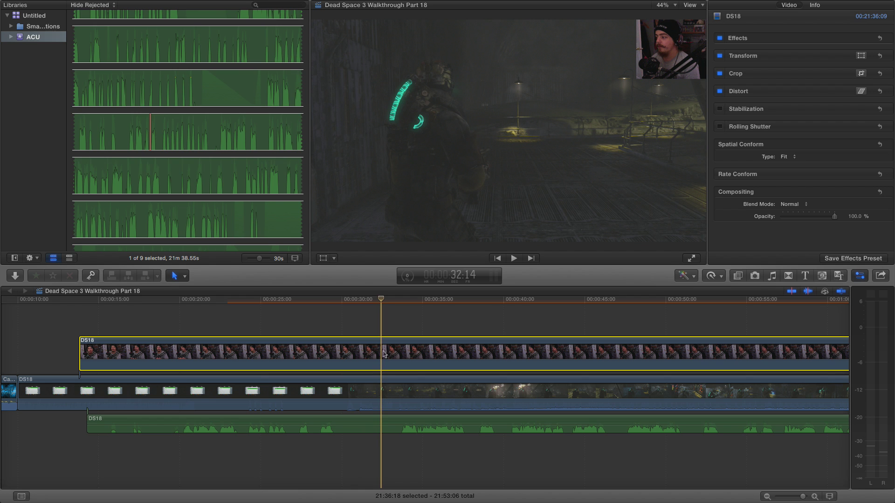
key("super+b")
left_click(385, 397)
key("super+b")
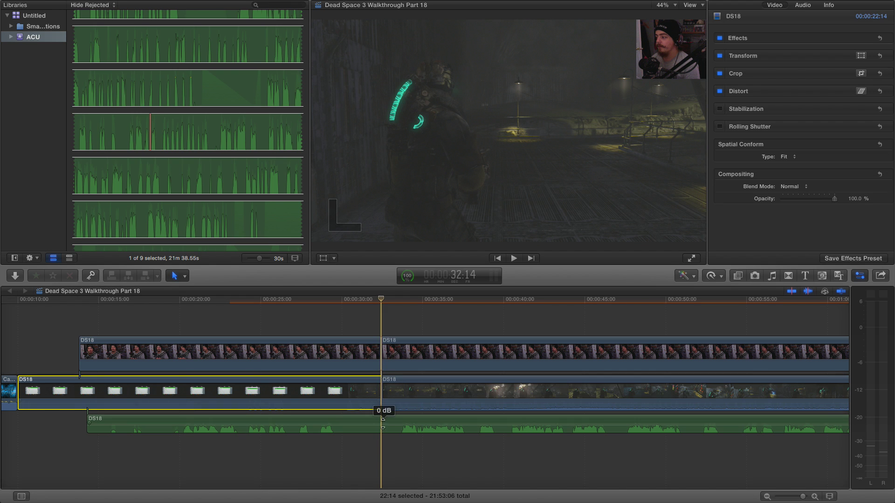
left_click(383, 423)
key("super+b")
Delete the webcam, gameplay and audio segments before the cut so the footage follows directly after the intro.
left_click_drag(379, 448, 348, 336)
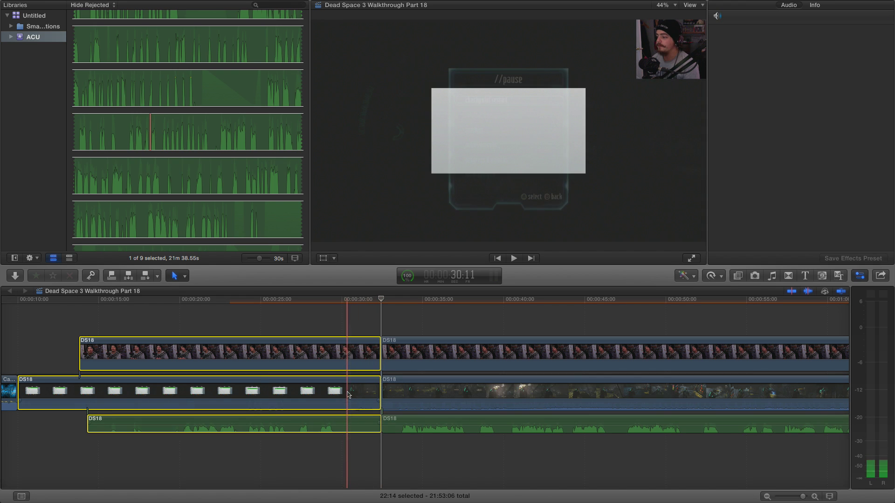
key("Delete")
scroll(497, 453, "left", 5)
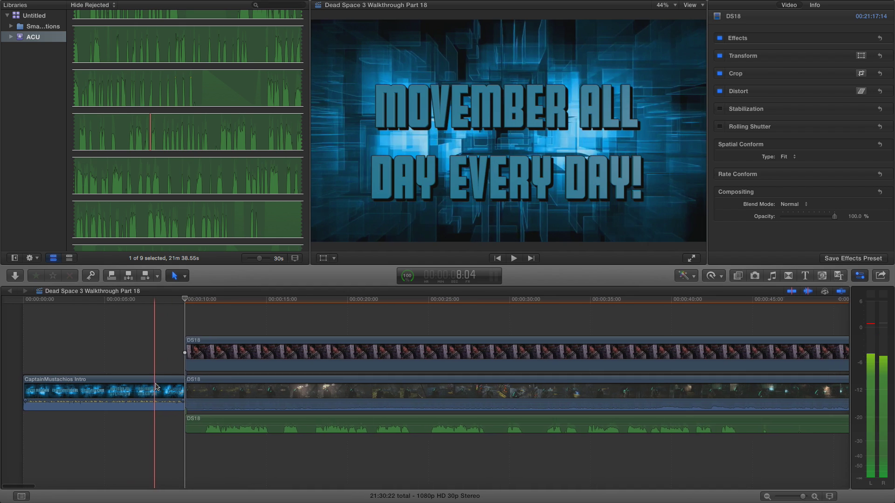
Cut the silent stretch out of the DS18 audio recording between about 45:03 and 1:16:16, leaving a gap.
key("super+minus")
key("super+minus")
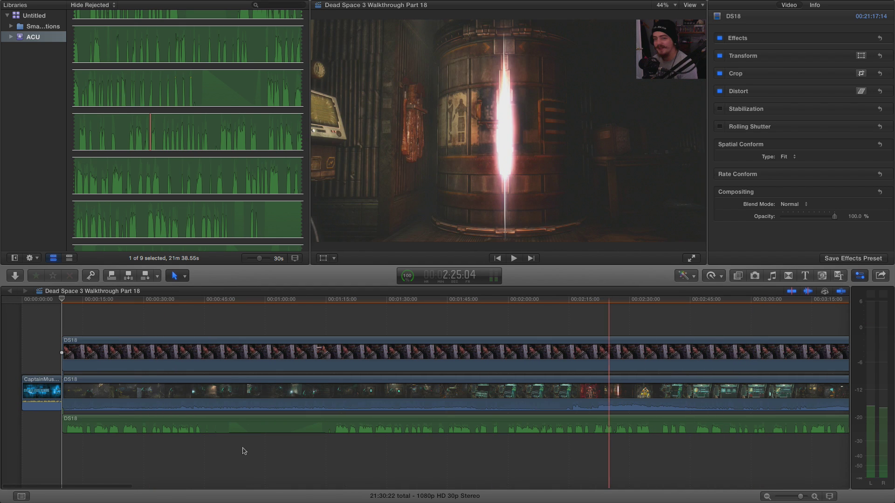
key("super+b")
left_click(187, 426)
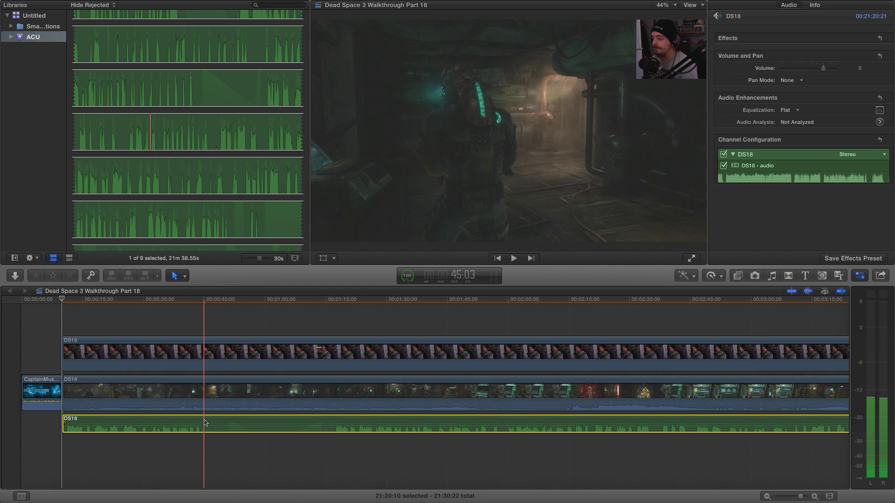
left_click(330, 425)
key("super+b")
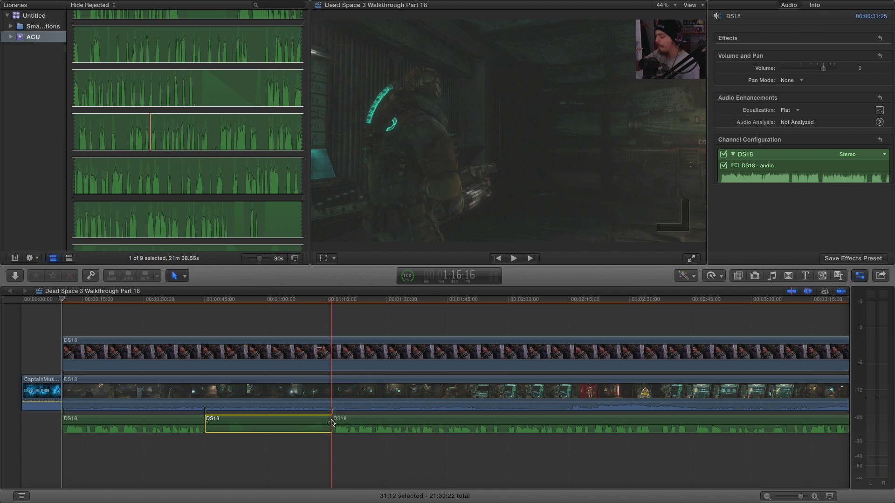
key("Delete")
Cut out the short silent section of the DS18 audio recording from about 4:03 to 4:04.
scroll(205, 433, "right", 2)
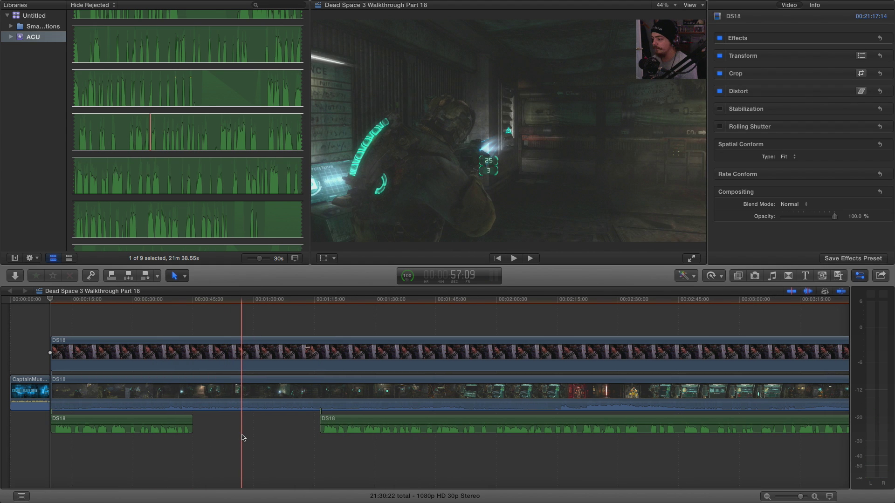
scroll(215, 430, "right", 10)
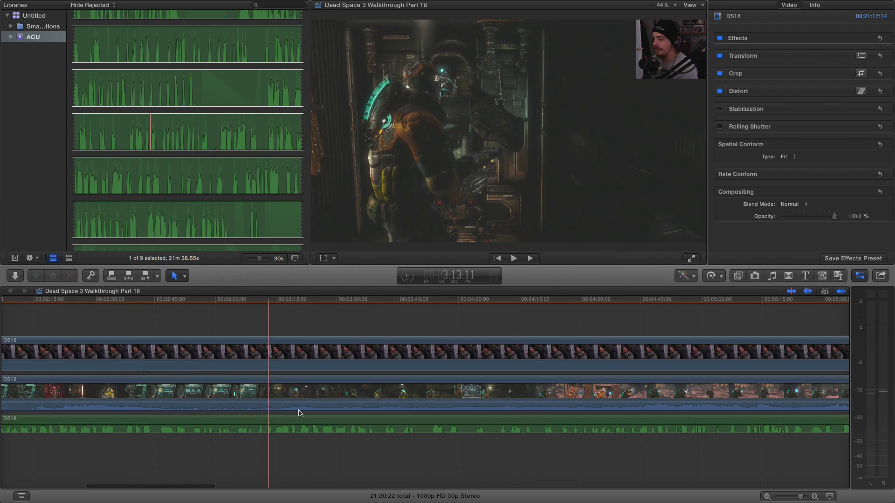
scroll(406, 434, "right", 1)
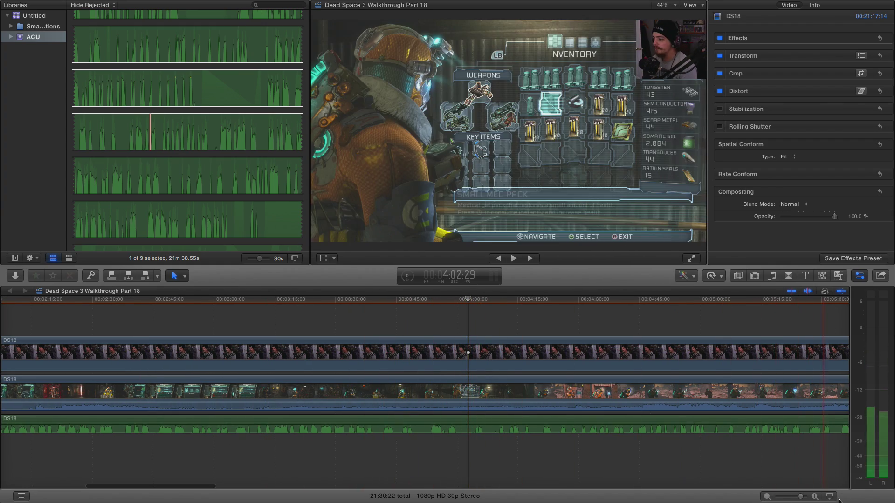
left_click(815, 496)
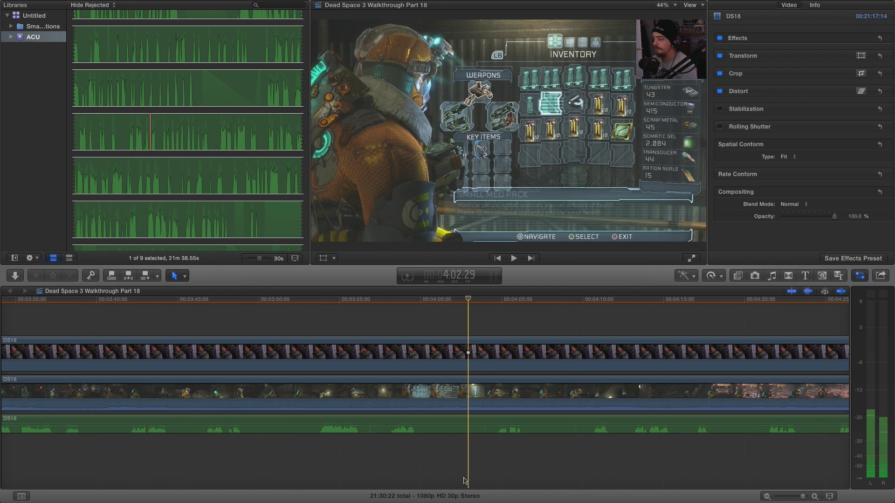
left_click(482, 424)
key("super+b")
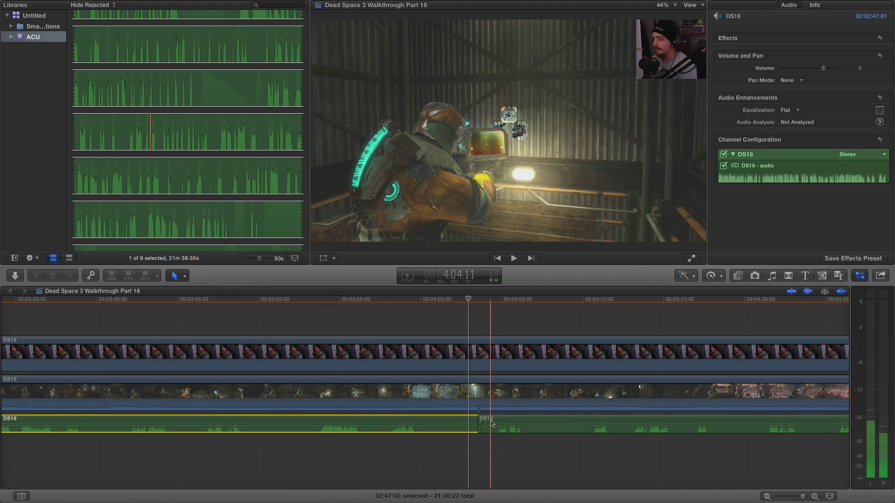
key("super+b")
left_click(485, 424)
key("Delete")
Remove the silent section of the audio recording between about 4:08 and 4:10.
key("super+b")
left_click(588, 423)
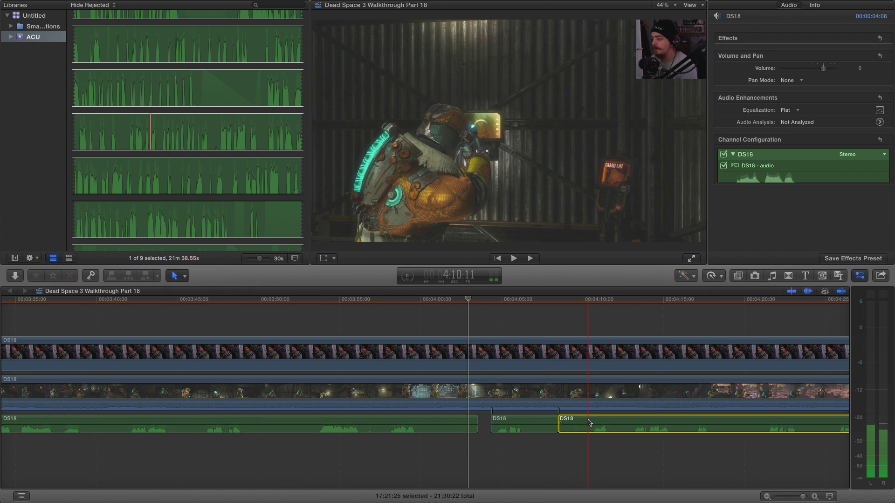
key("Delete")
Split the audio recording on both sides of the brief pause around 3:57 and delete that piece.
key("super+b")
left_click(379, 423)
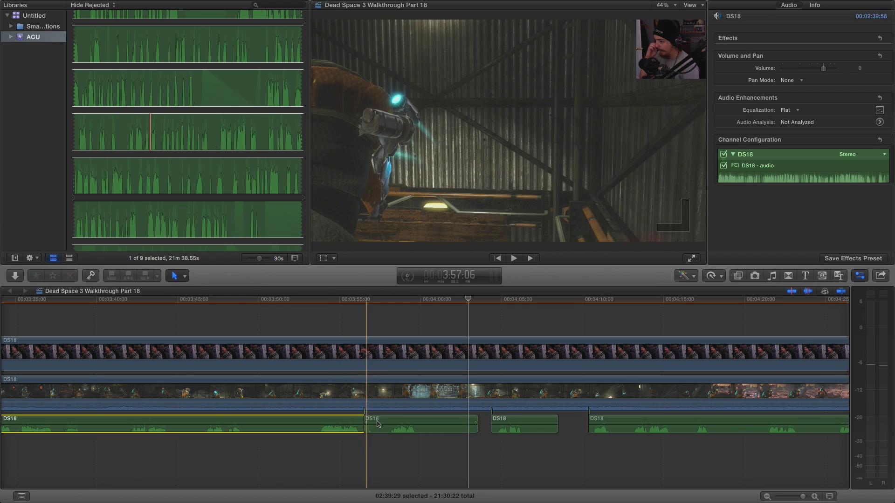
key("super+b")
key("Delete")
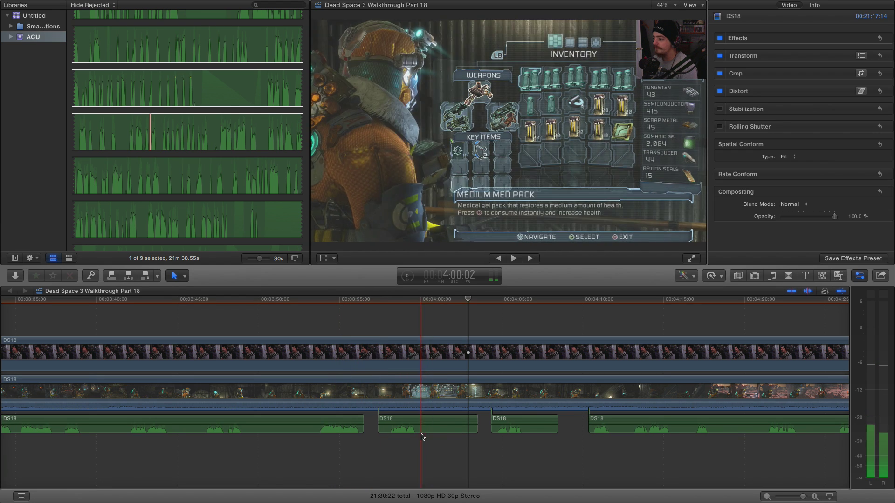
Split the DS18 commentary audio at about 9:20 and 9:46 and delete the silent piece between them, leaving a gap.
left_click(766, 497)
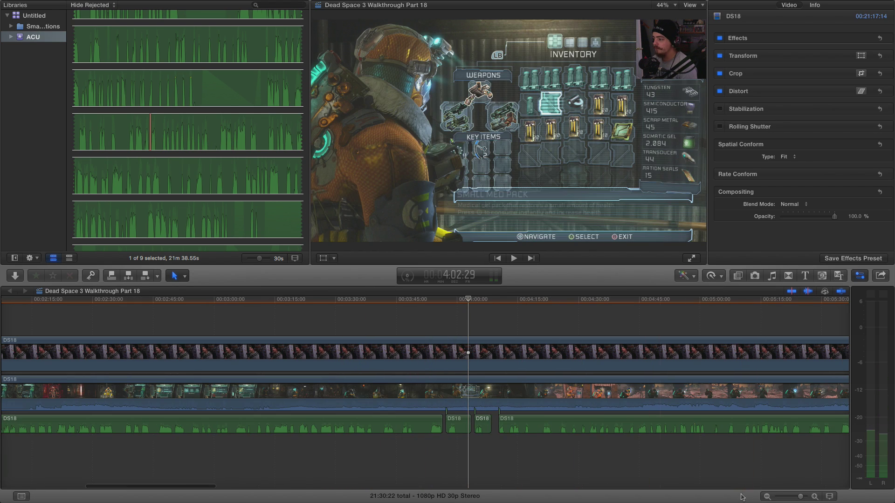
scroll(539, 425, "right", 5)
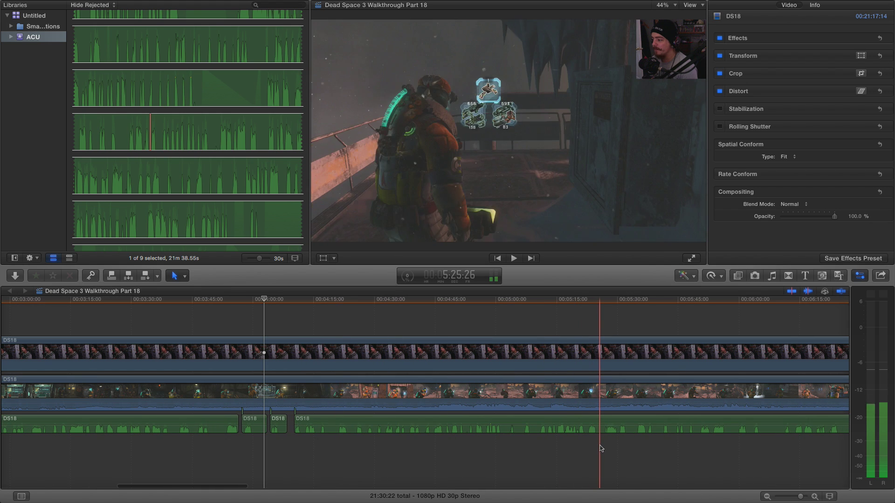
scroll(603, 449, "right", 20)
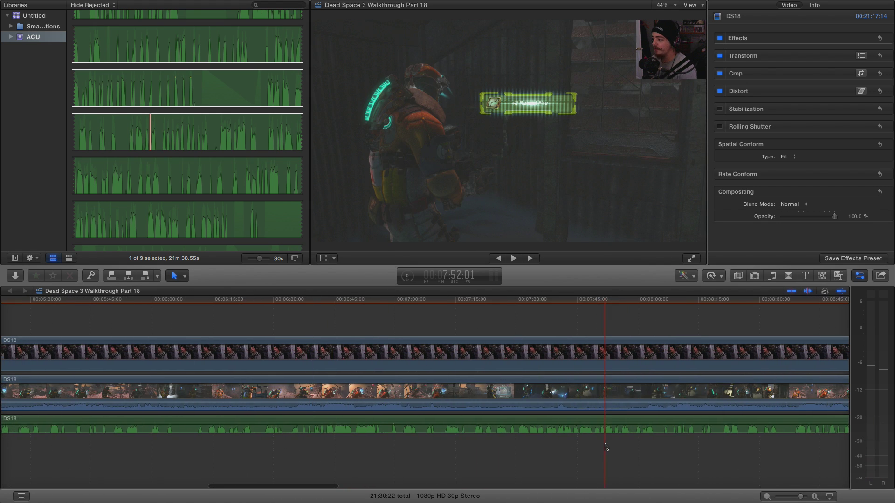
scroll(607, 447, "right", 8)
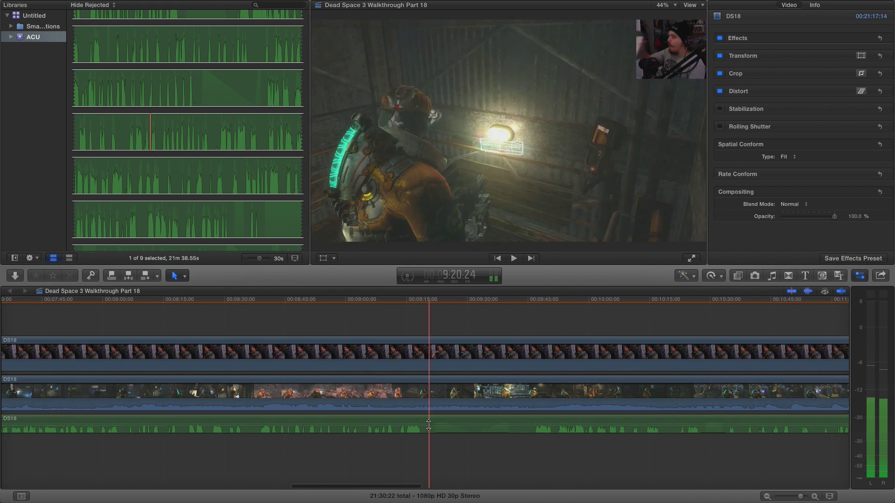
left_click(429, 425)
key("super+b")
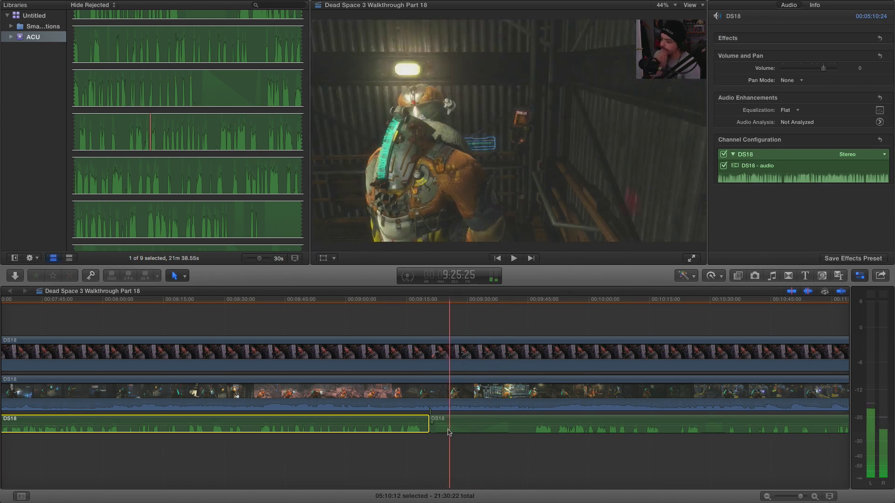
left_click(535, 425)
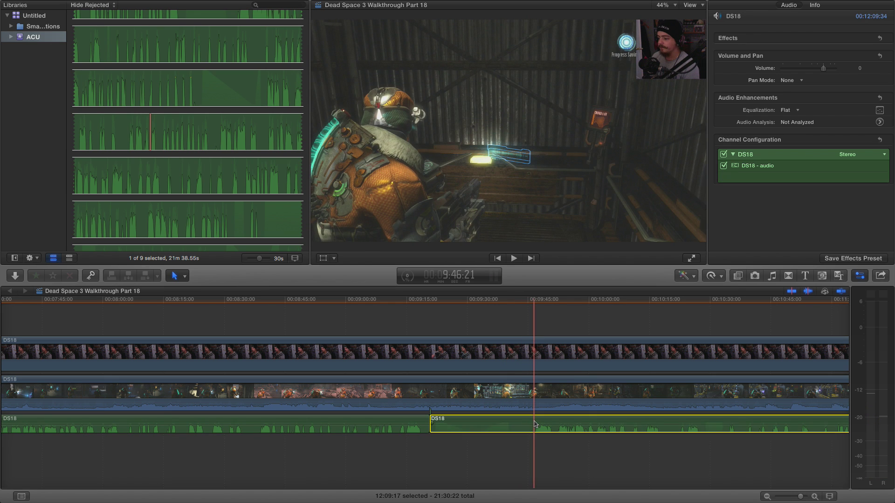
key("super+b")
key("Delete")
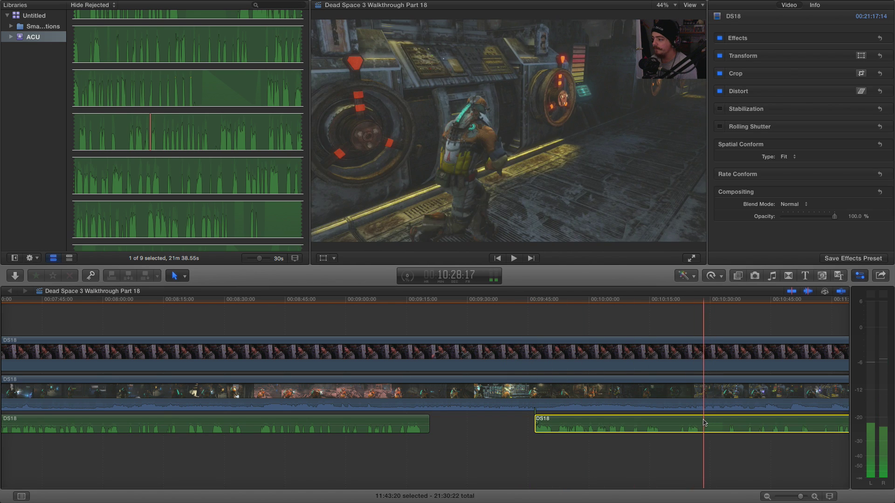
Cut the silent section out of the commentary audio between about 10:28 and 10:33.
key("super+b")
left_click(725, 422)
key("Delete")
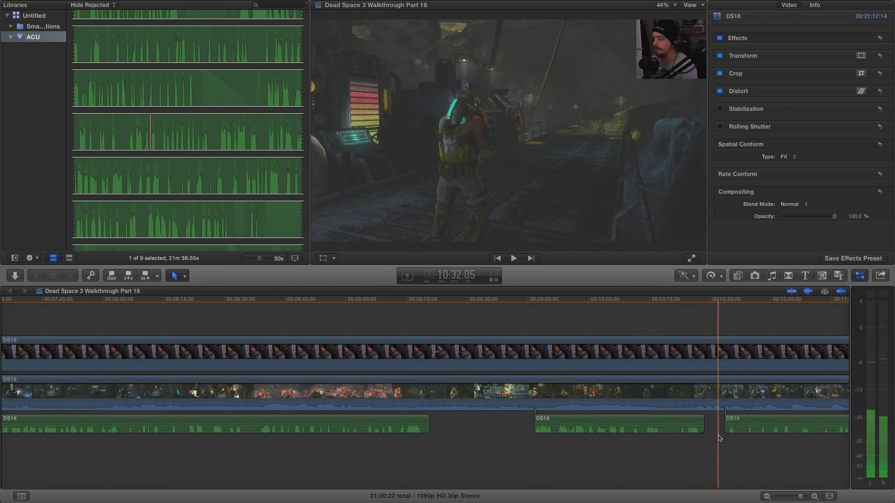
Look through the rest of the commentary waveform for further silent stretches, returning to the beginning of the timeline.
key("l")
key("l")
key("l")
key("l")
key("l")
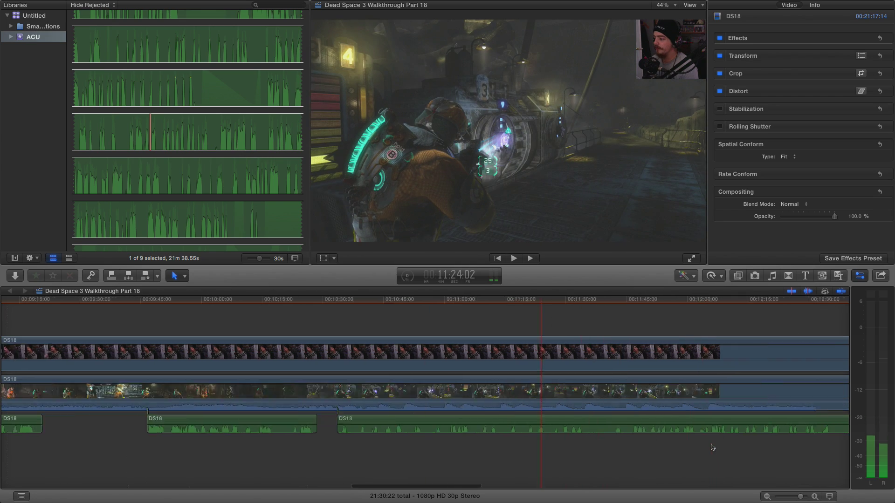
scroll(711, 447, "right", 10)
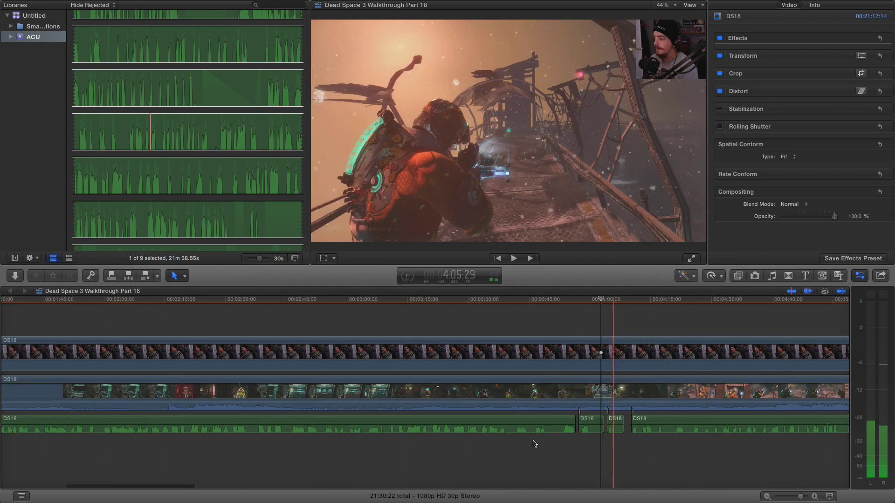
scroll(535, 444, "left", 10)
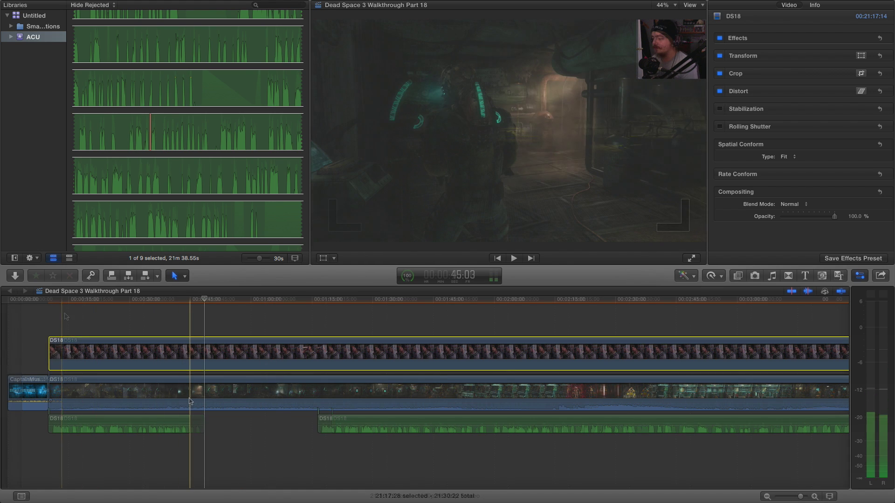
left_click(204, 396)
scroll(196, 396, "right", 1)
key("super+b")
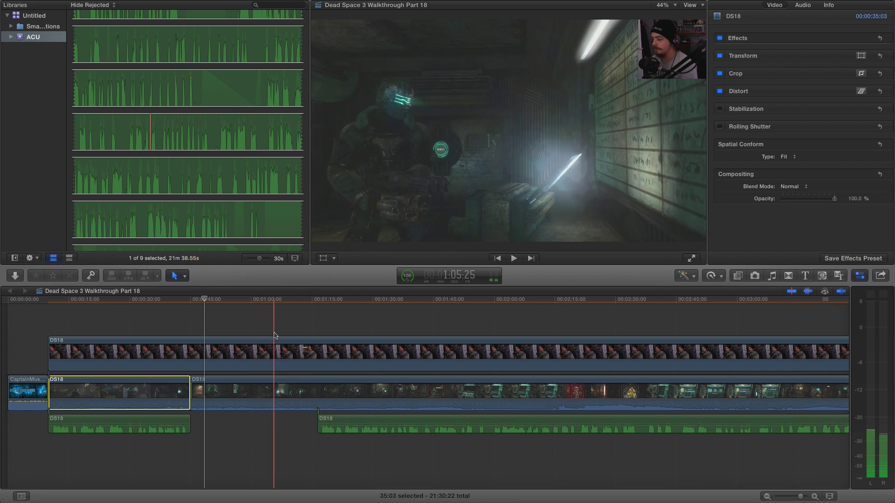
left_click(309, 326)
key("space")
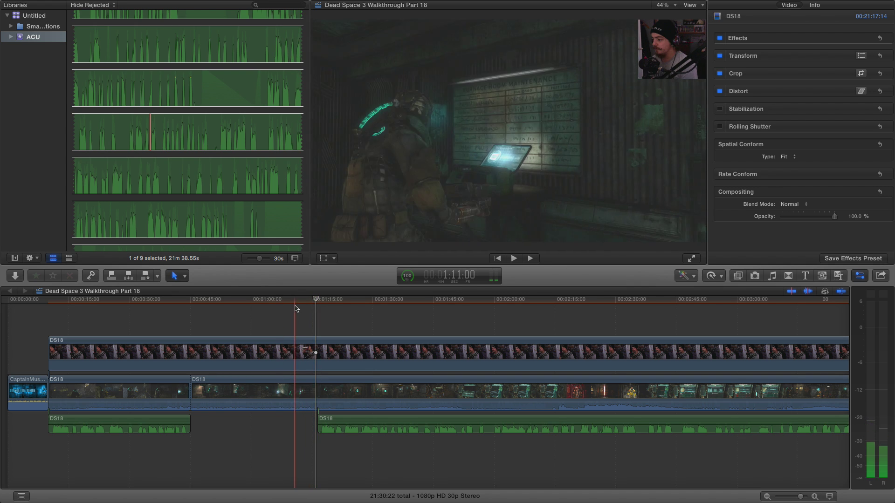
key("super+z")
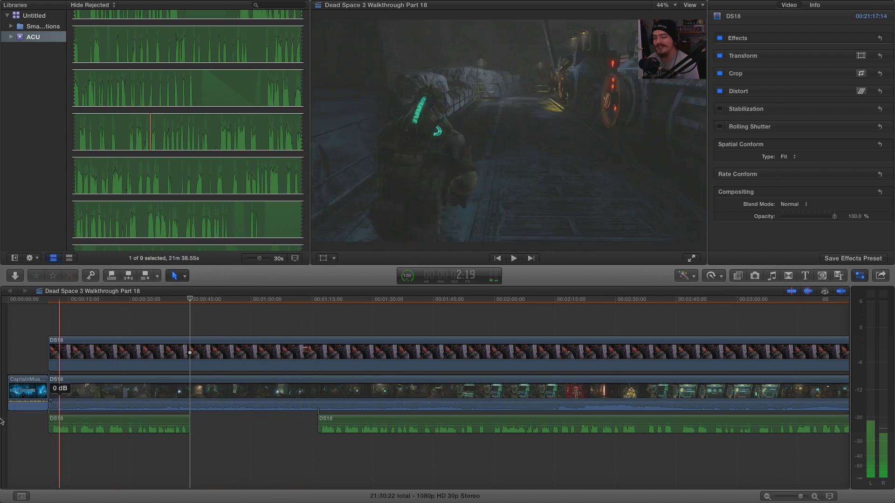
Adjust the volume of the commentary audio pieces, setting the one between about 9:46 and 10:28 to 2 dB.
left_click(83, 424)
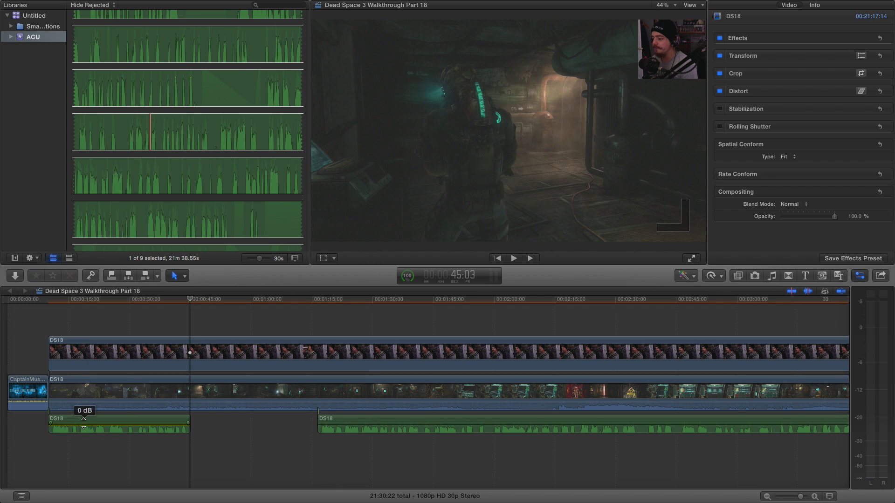
left_click(343, 424)
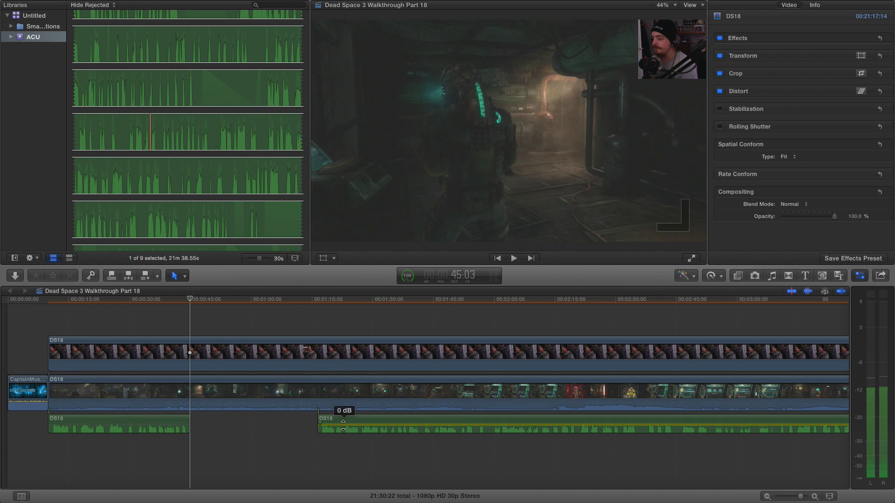
left_click(768, 497)
left_click(767, 497)
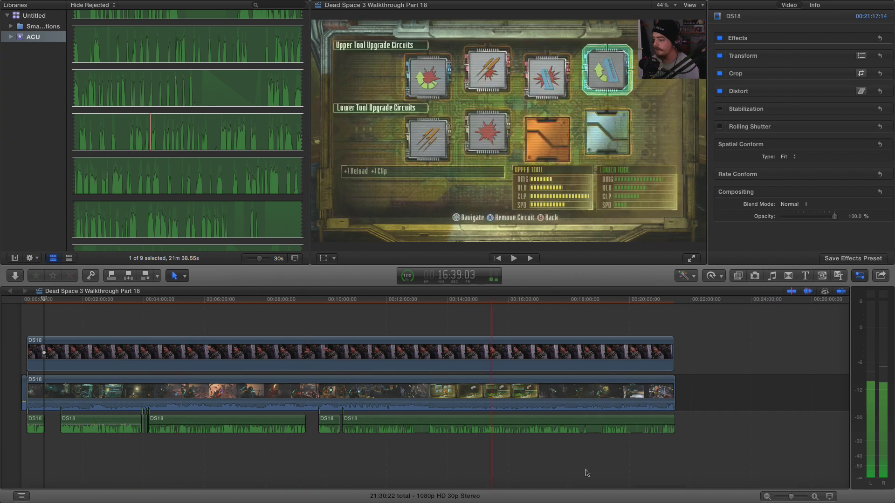
key("super+equal")
key("super+equal")
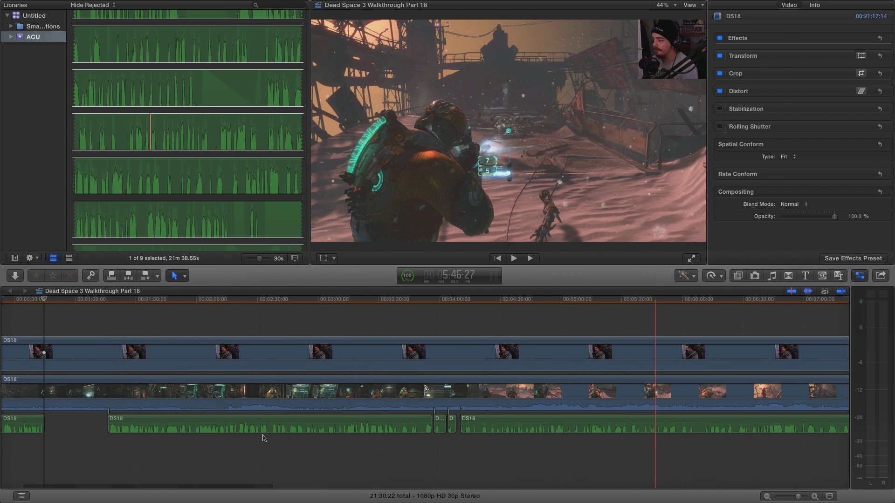
scroll(263, 439, "right", 3)
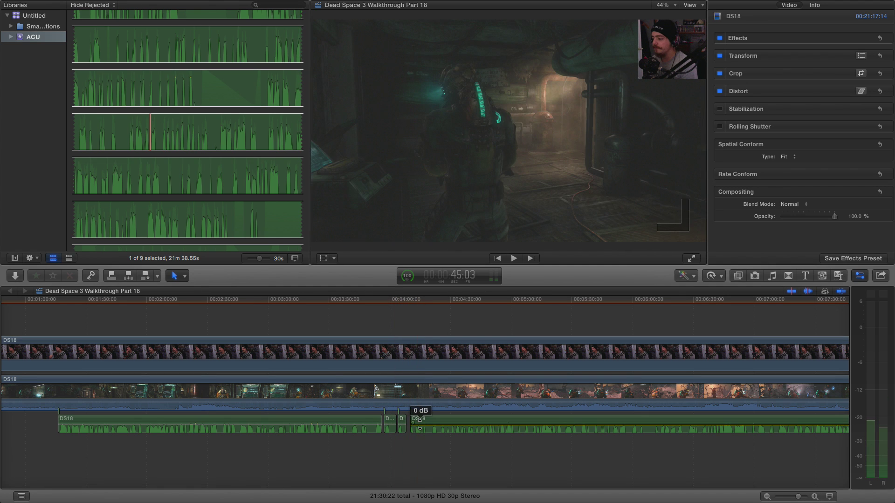
scroll(396, 425, "right", 10)
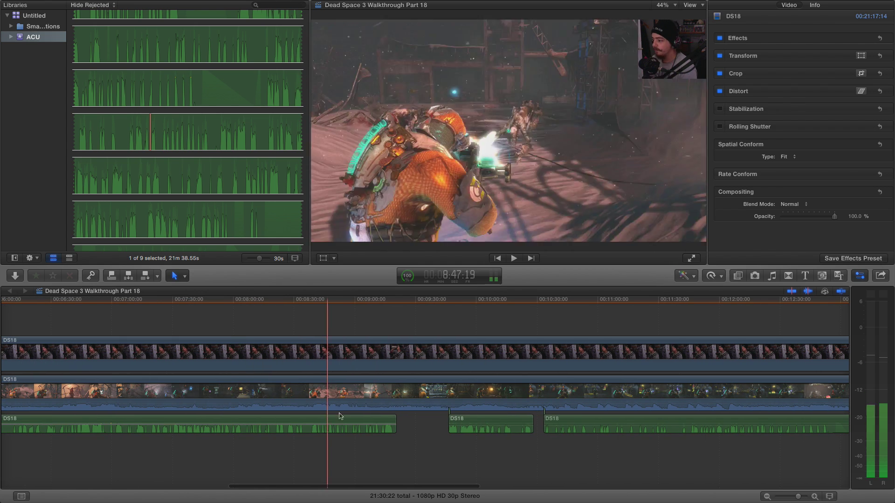
left_click_drag(507, 425, 508, 423)
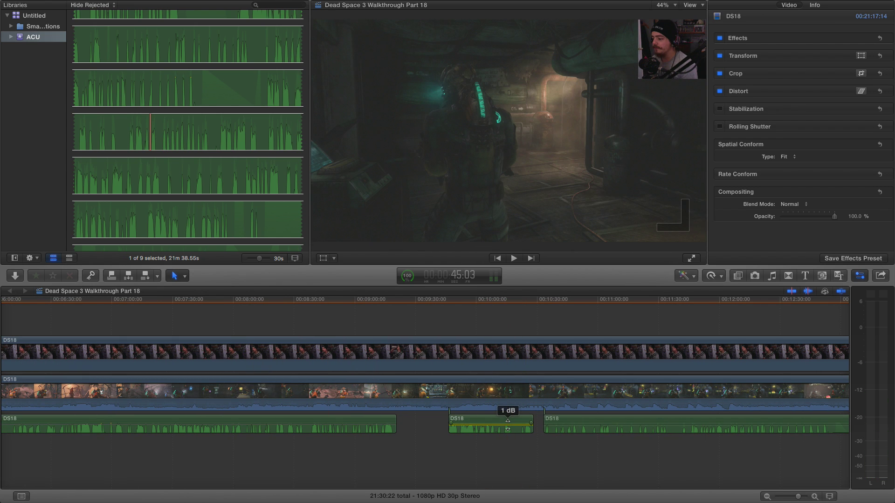
left_click(509, 422)
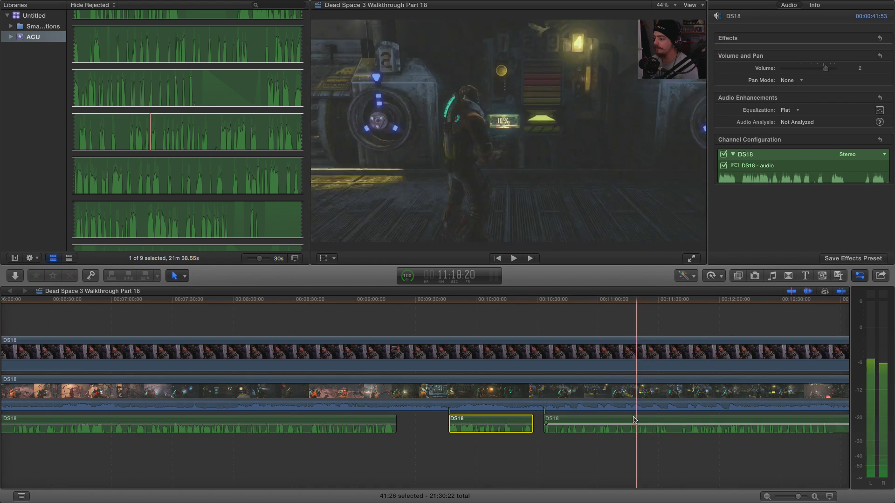
scroll(635, 420, "right", 15)
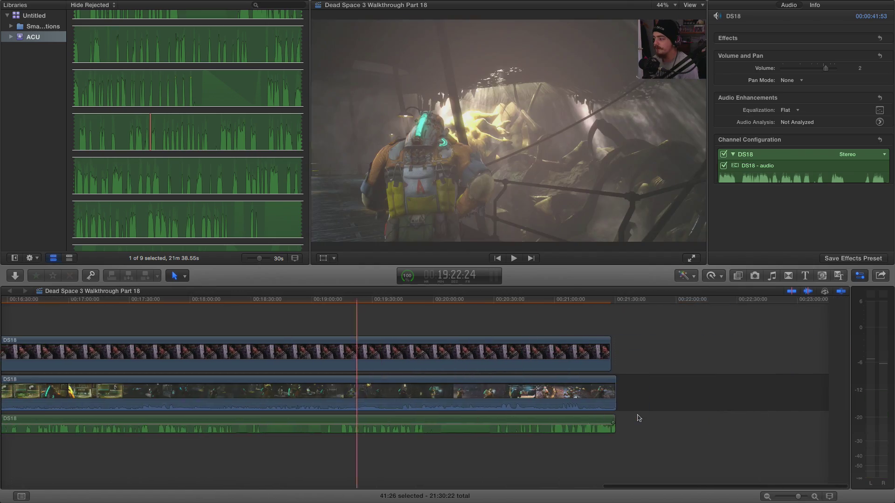
Lower the volume of the whole DS18 gameplay clip to -5 dB.
scroll(639, 418, "left", 20)
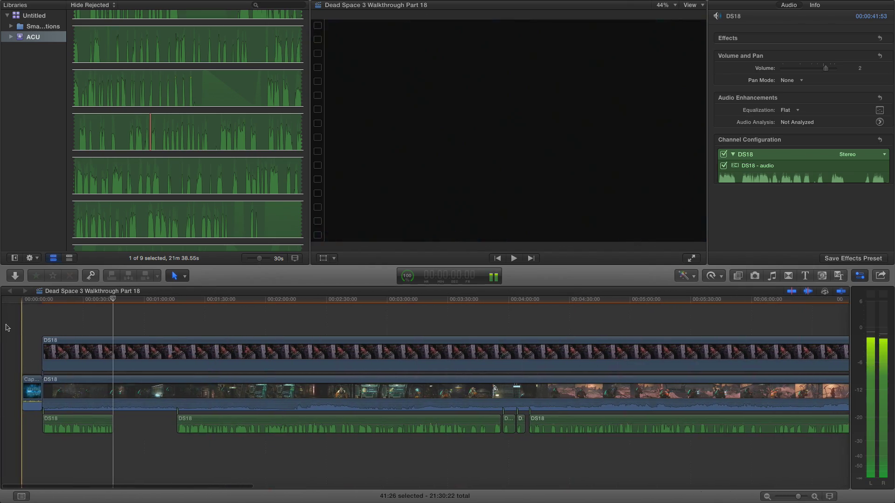
left_click(44, 388)
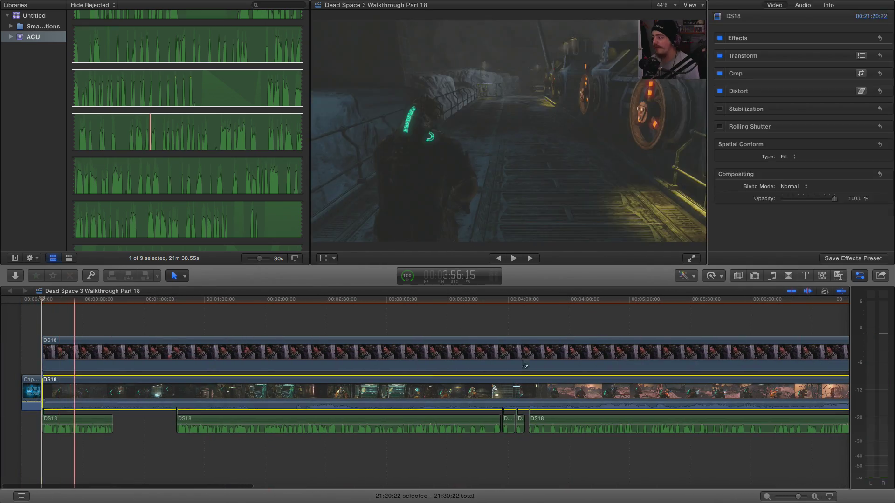
left_click(802, 6)
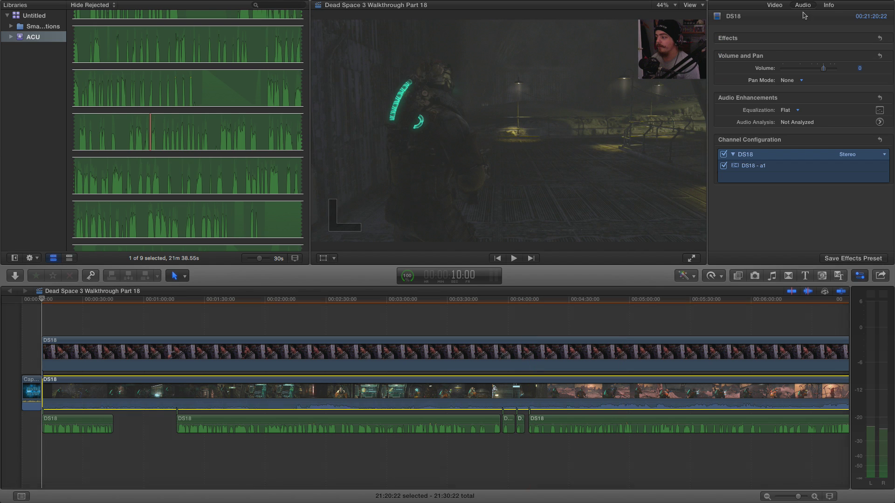
left_click_drag(824, 70, 823, 70)
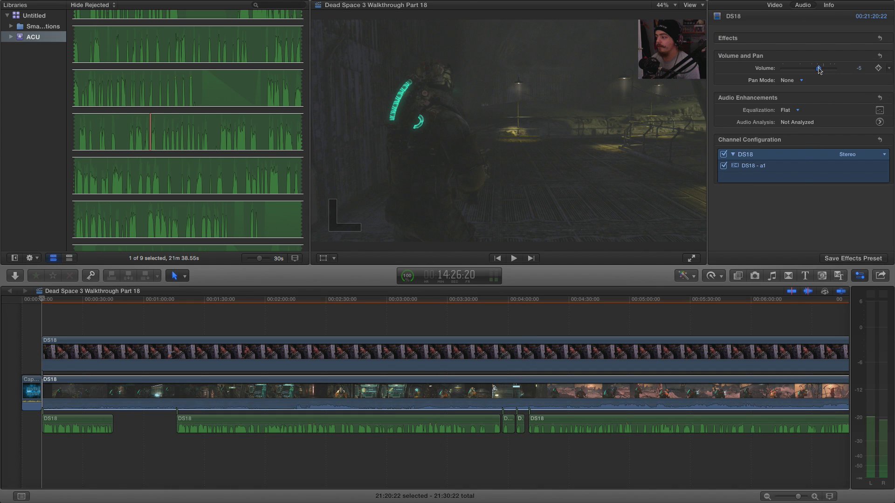
Split the DS18 gameplay clip at 45:03, where the first piece of commentary audio ends.
left_click(815, 496)
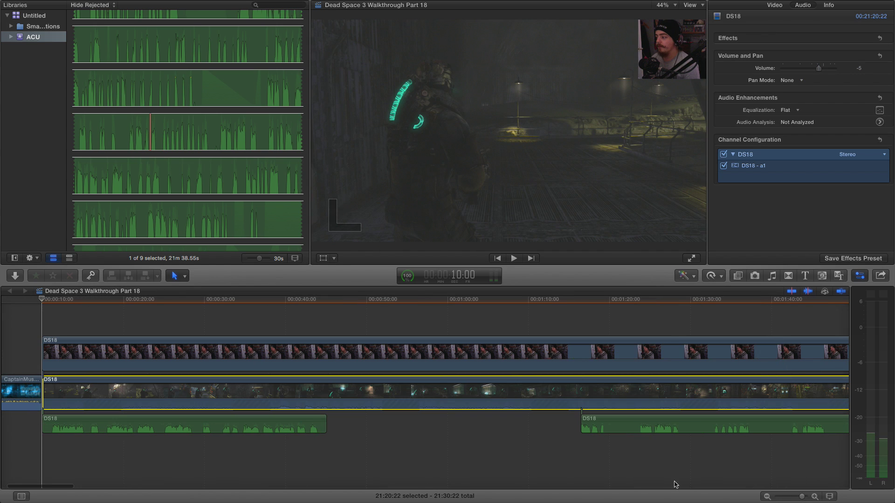
left_click(326, 452)
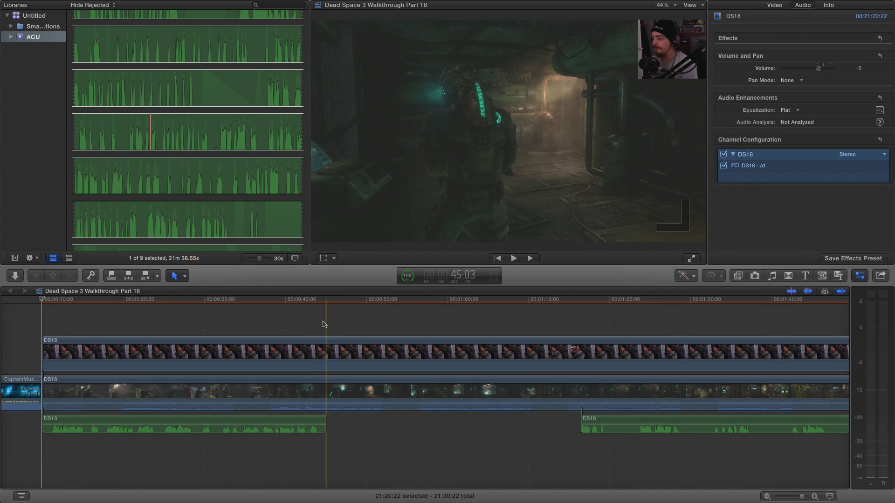
left_click(767, 497)
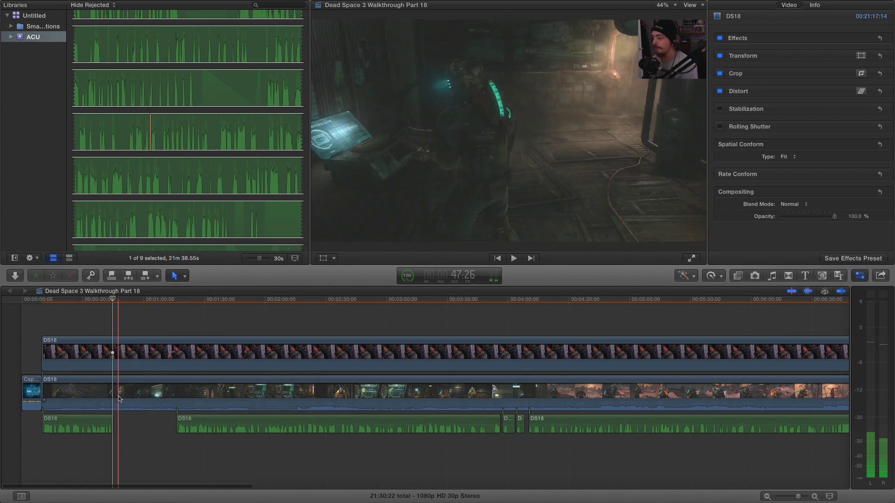
left_click(112, 395)
key("super+b")
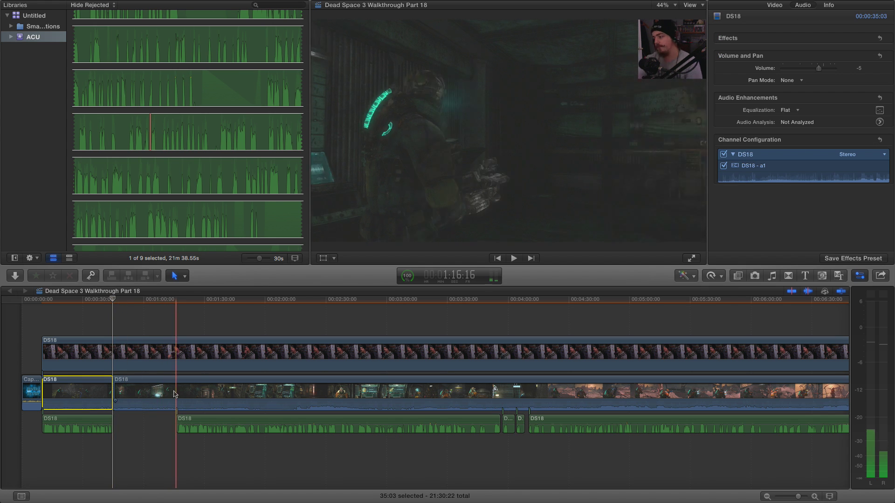
Split the gameplay clip at 1:16:16, where commentary resumes, and set the volume of the piece under the commentary gap to 0 dB.
left_click(170, 324)
key("space")
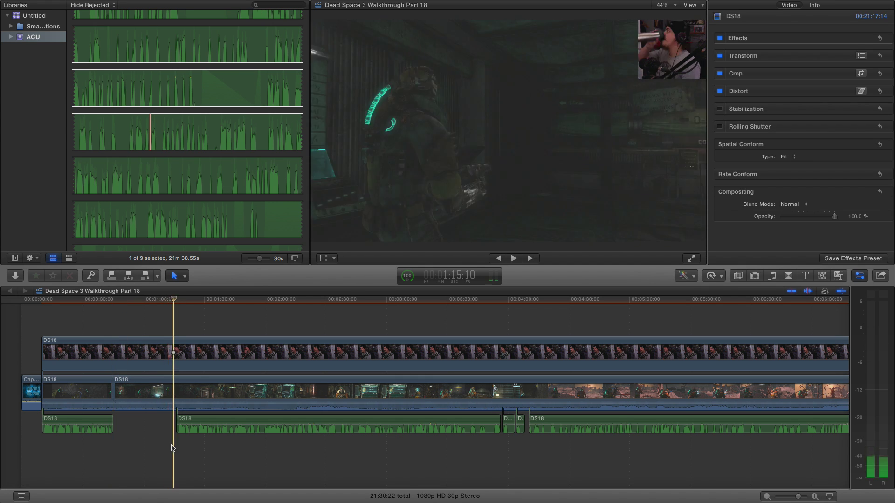
left_click(166, 401)
key("super+b")
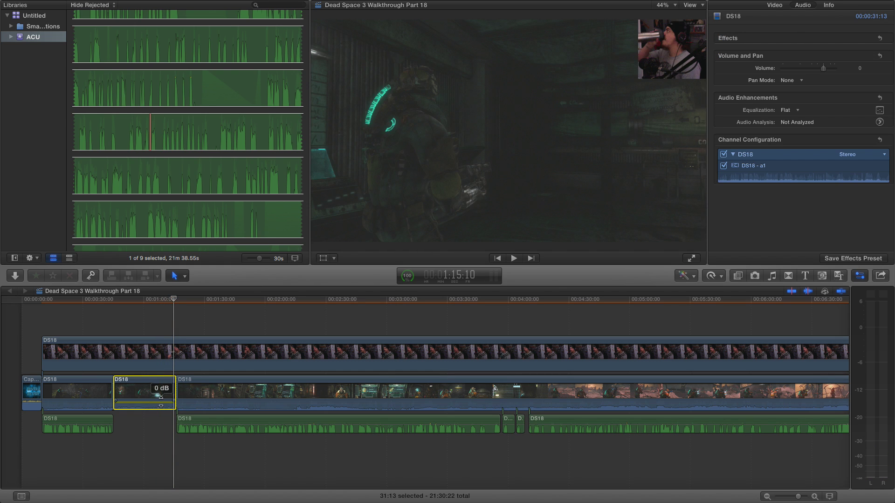
left_click(113, 306)
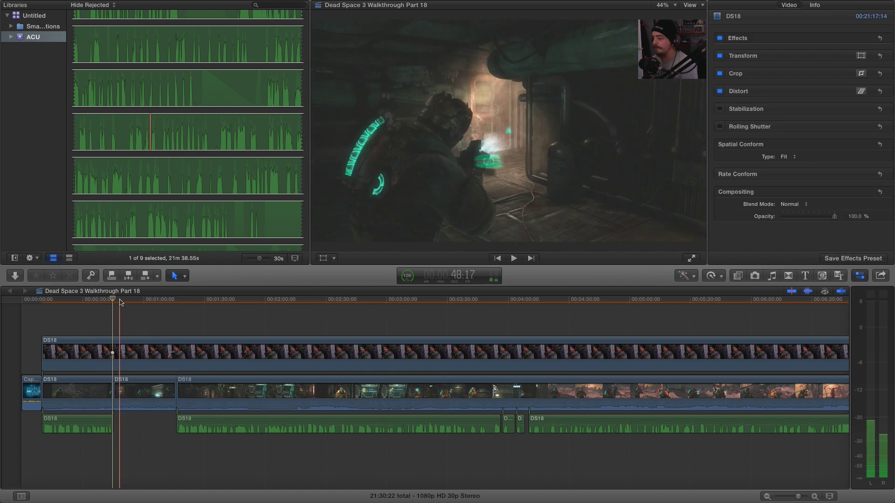
key("space")
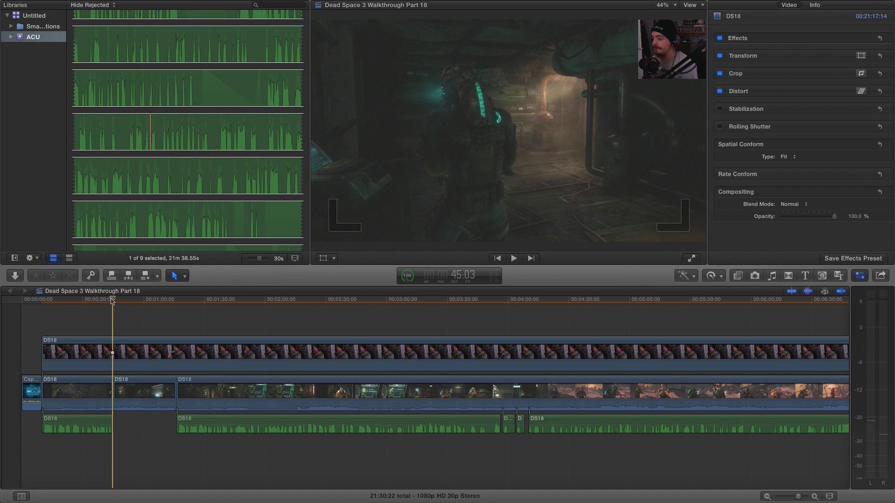
Listen to the cut at 45:03, then keyframe the following gameplay piece's volume from -5 dB at its start to 0 dB about one second in.
left_click(106, 300)
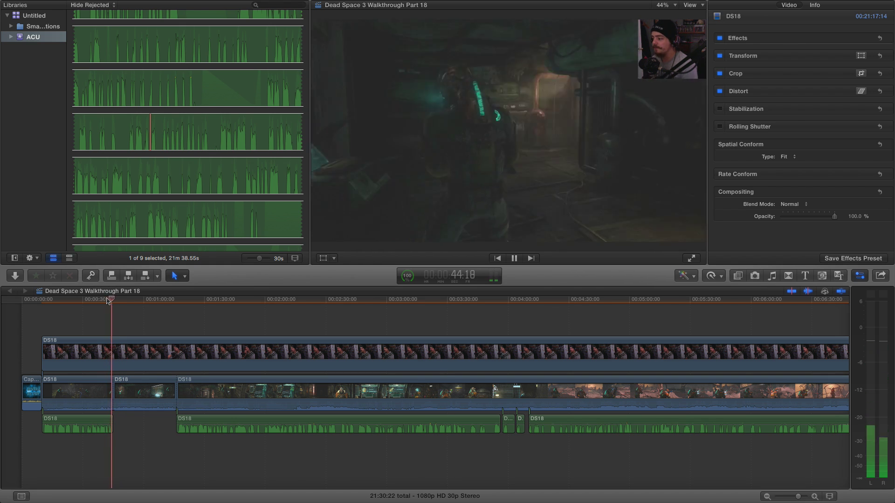
key("space")
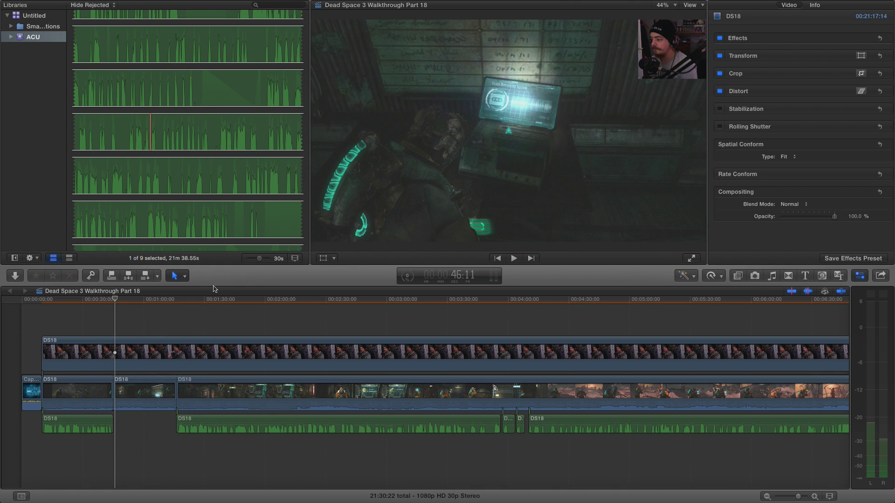
left_click(815, 498)
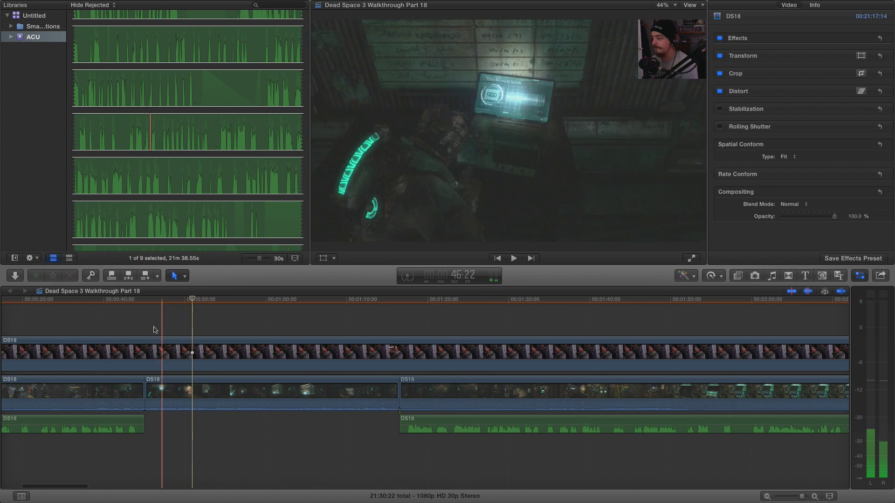
left_click(160, 386)
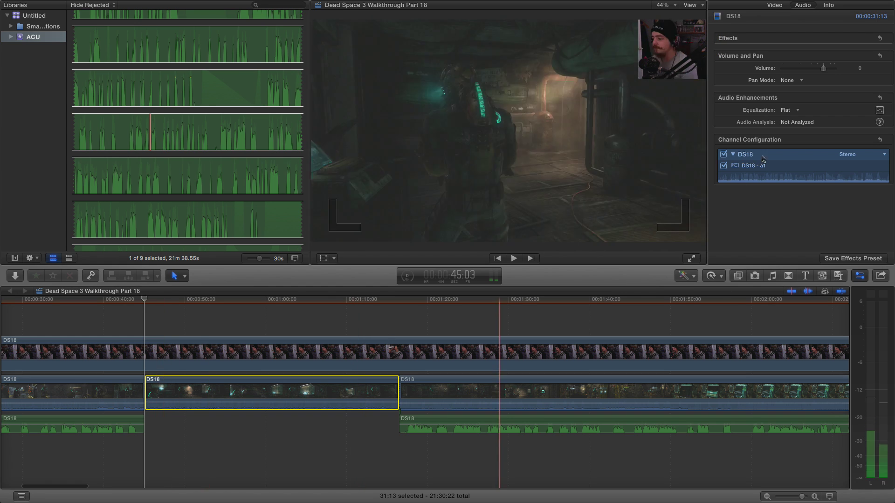
left_click(764, 159)
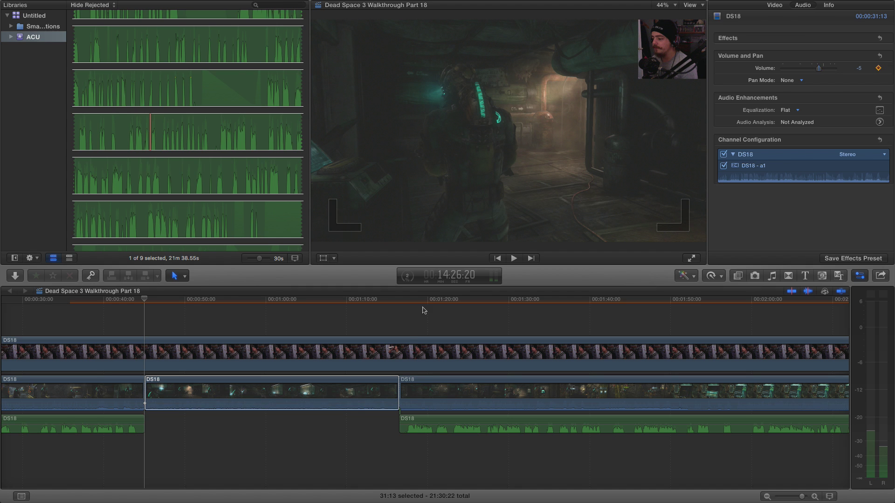
left_click_drag(146, 302, 155, 302)
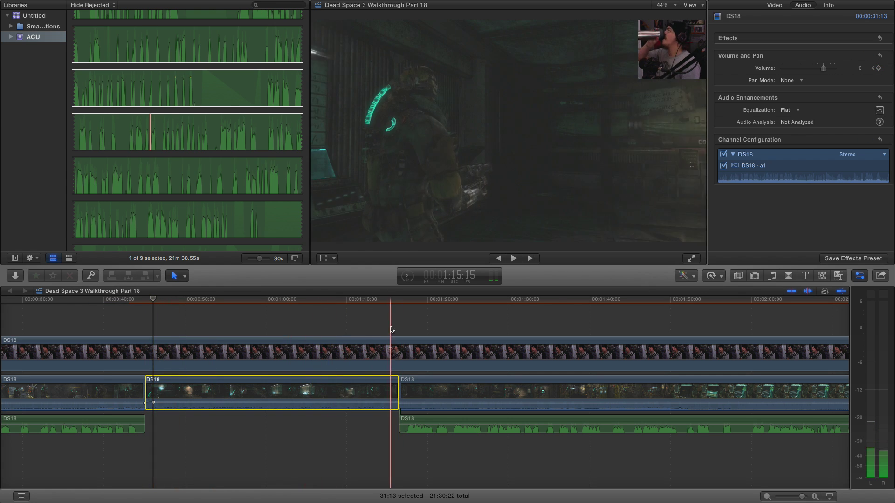
Keyframe the same gameplay piece's volume at 0 dB at 1:15:10 and at -5 dB at its end, 1:16:16.
left_click(391, 329)
left_click(389, 392)
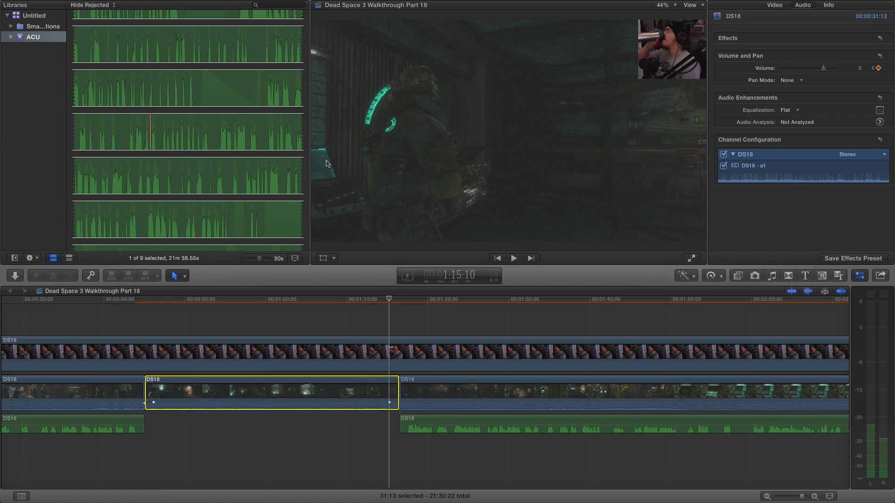
left_click(392, 350)
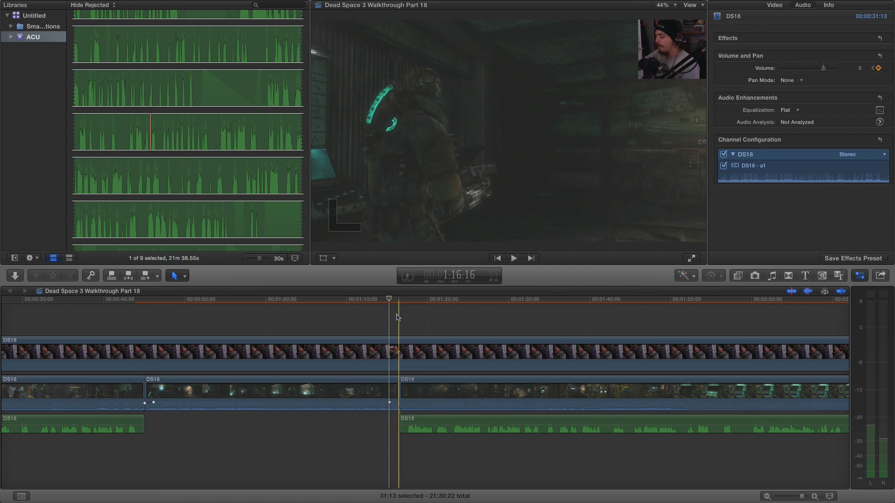
left_click(398, 391)
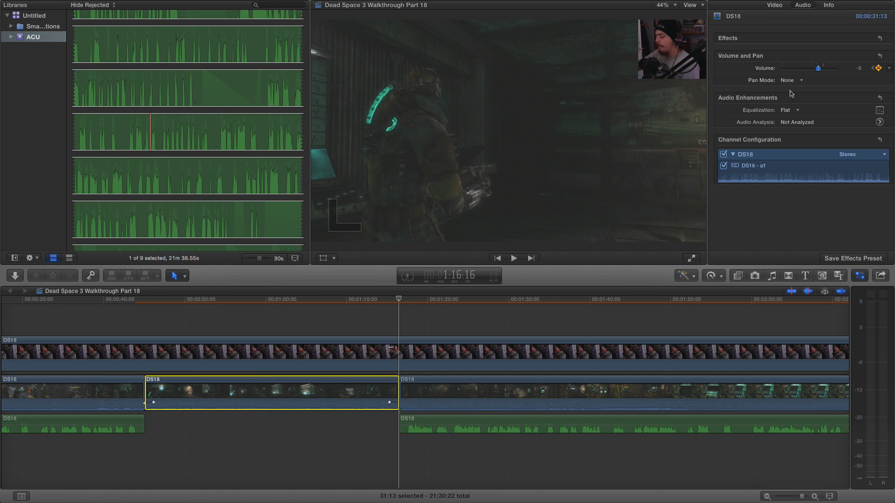
Play back the gameplay volume fades at both ends of the commentary gap and skim the timeline to about 3:45.
left_click(148, 327)
key("space")
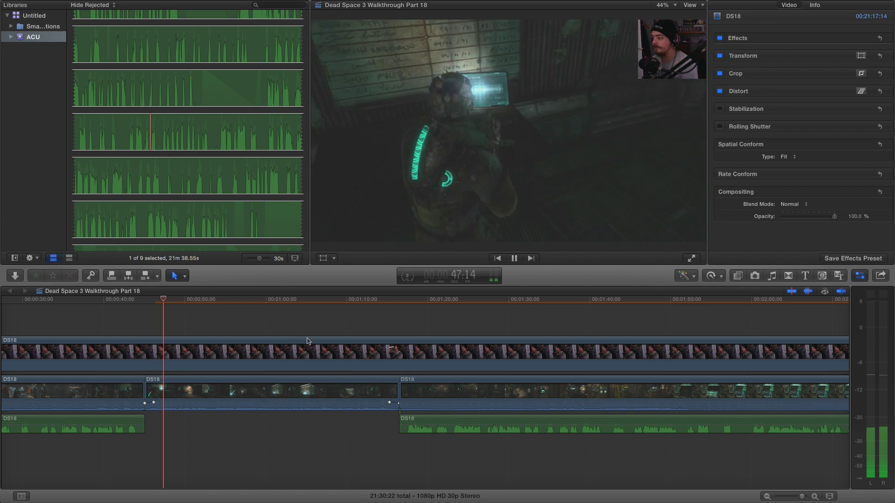
left_click(382, 330)
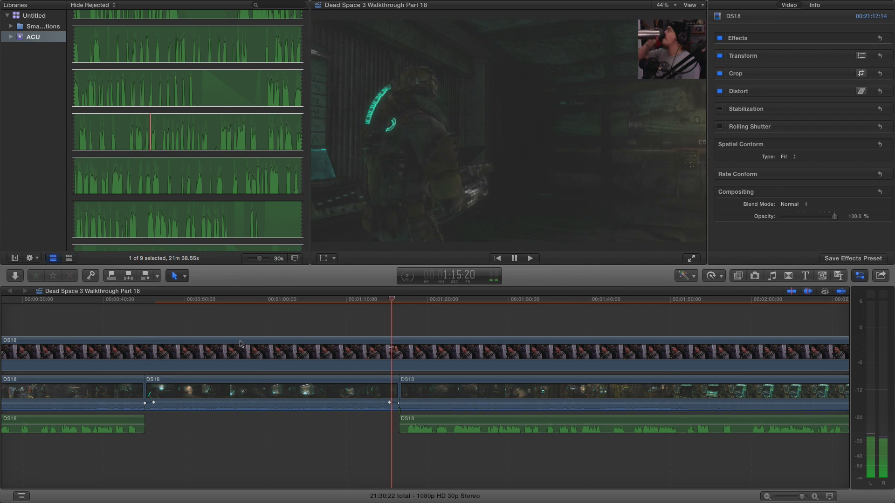
scroll(228, 340, "right", 5)
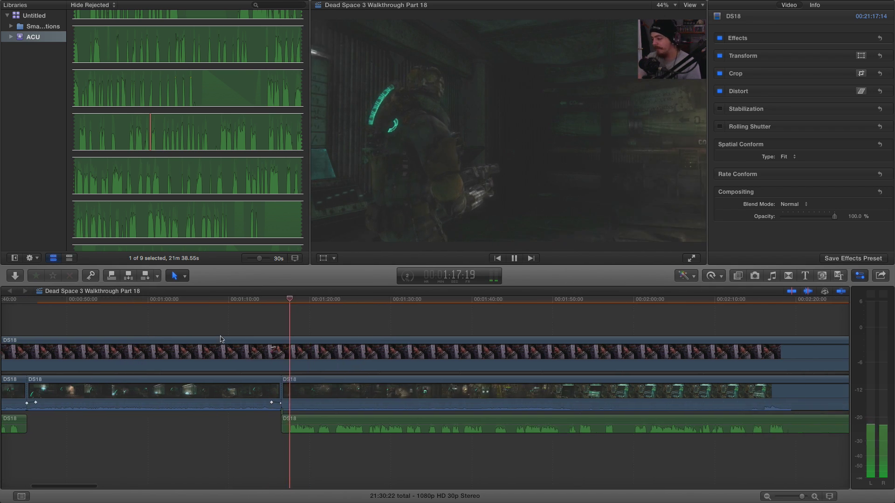
scroll(322, 317, "left", 2)
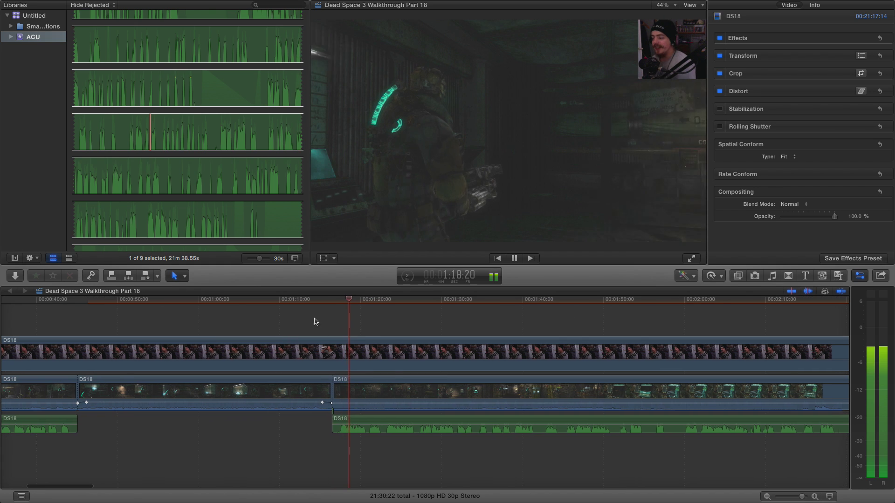
left_click(513, 258)
scroll(116, 357, "left", 5)
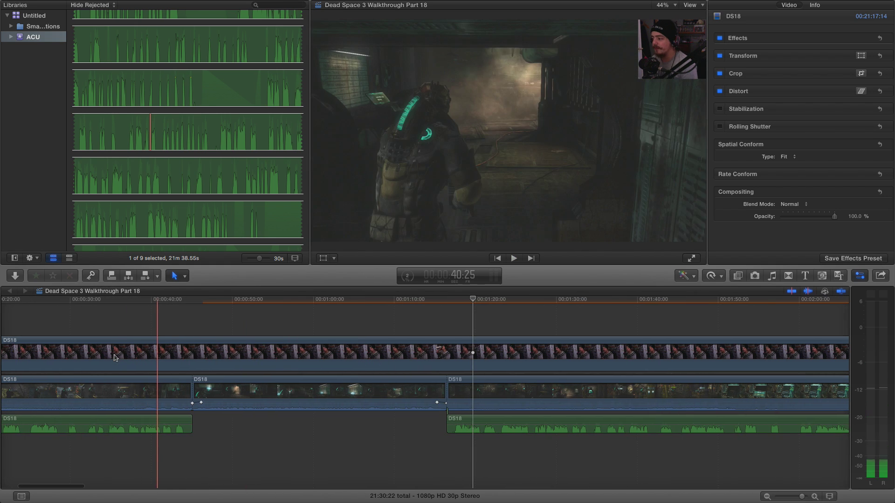
left_click(276, 312)
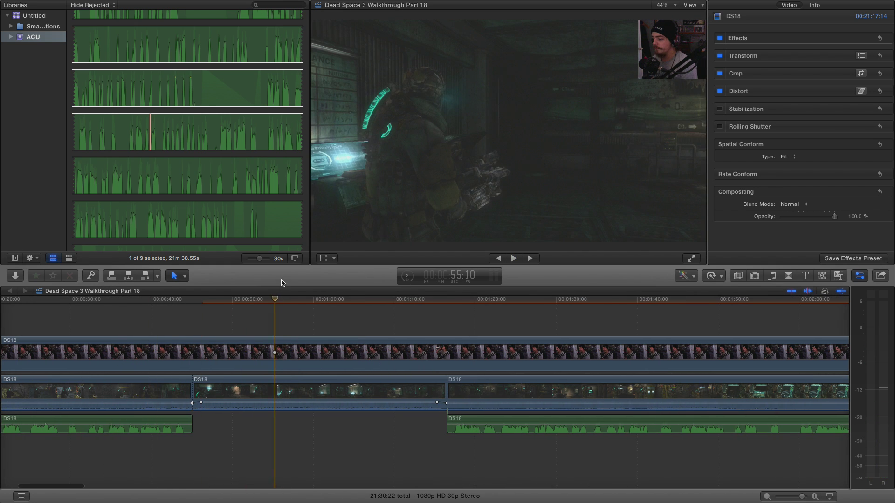
scroll(272, 354, "right", 15)
left_click(364, 312)
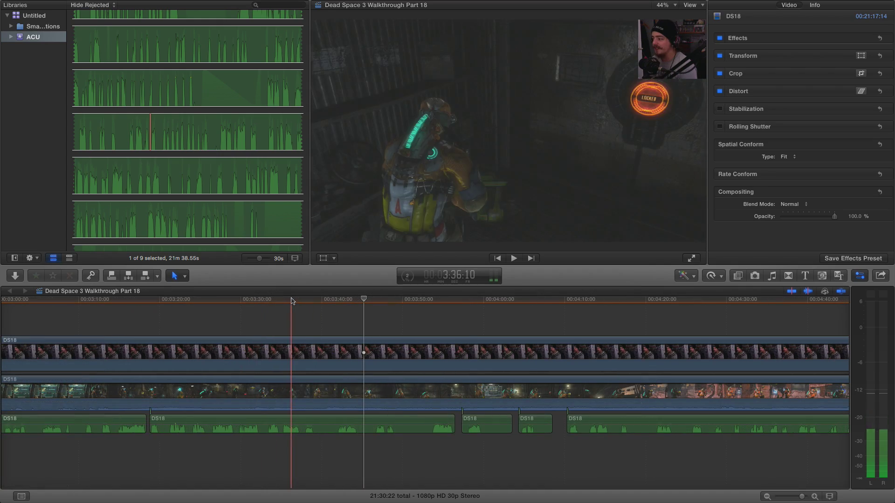
Leave full screen, switch to Chrome and search Google for "ant man enemy".
key("ctrl+super+f")
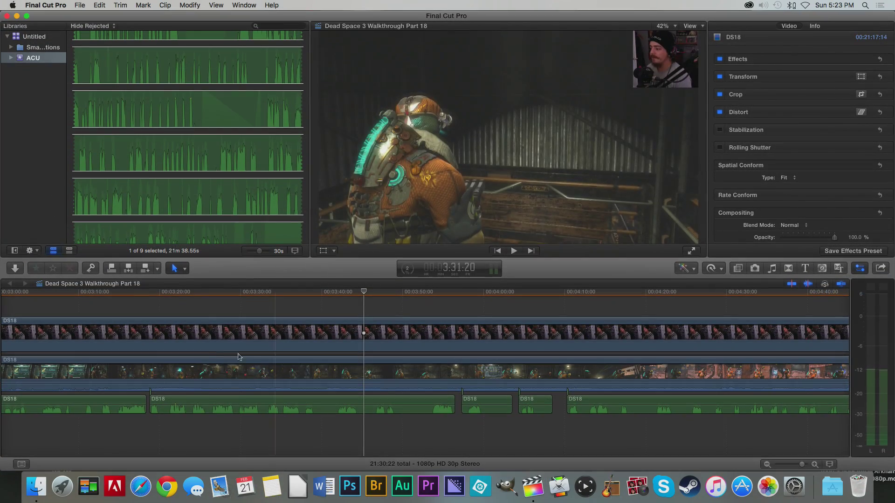
left_click(167, 487)
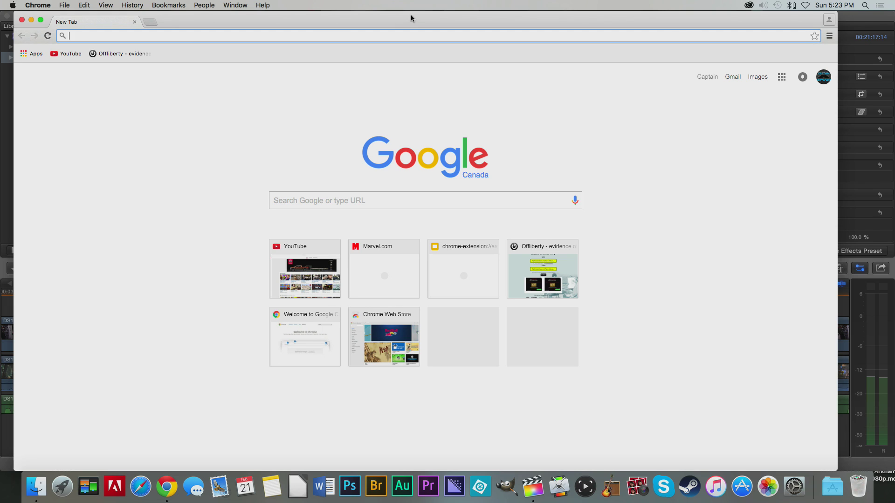
type("ant ")
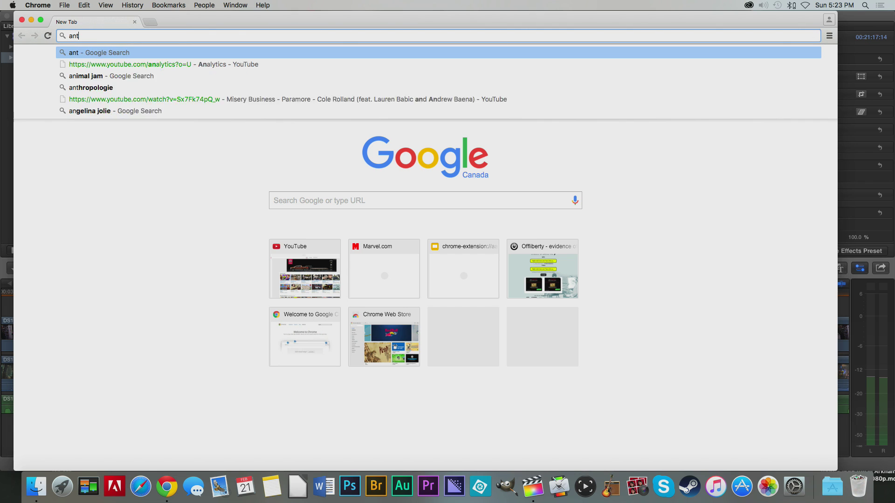
type("man")
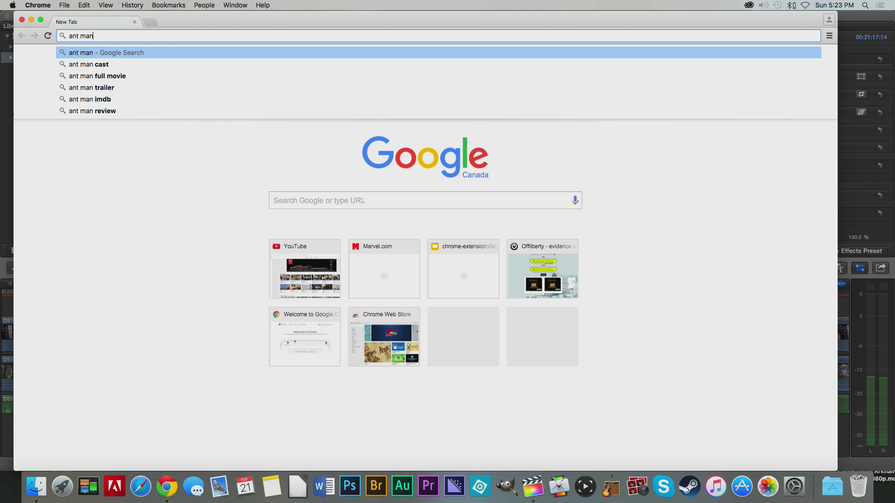
type(" enemy")
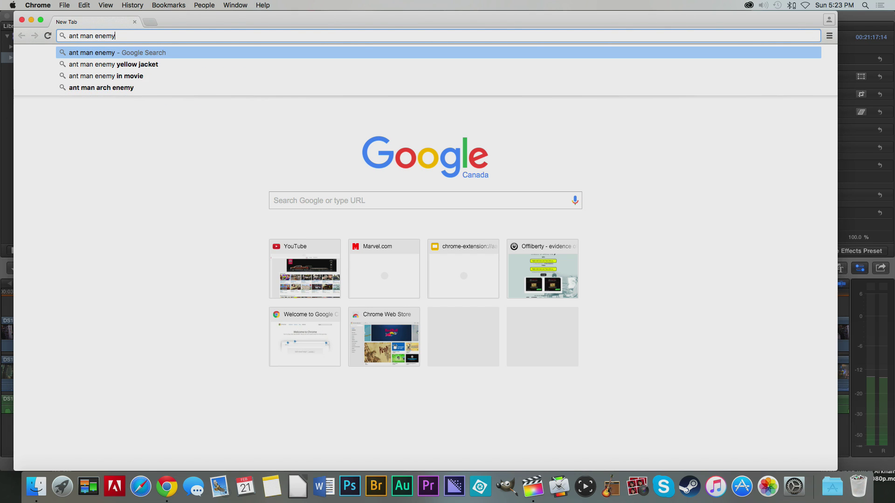
key("Return")
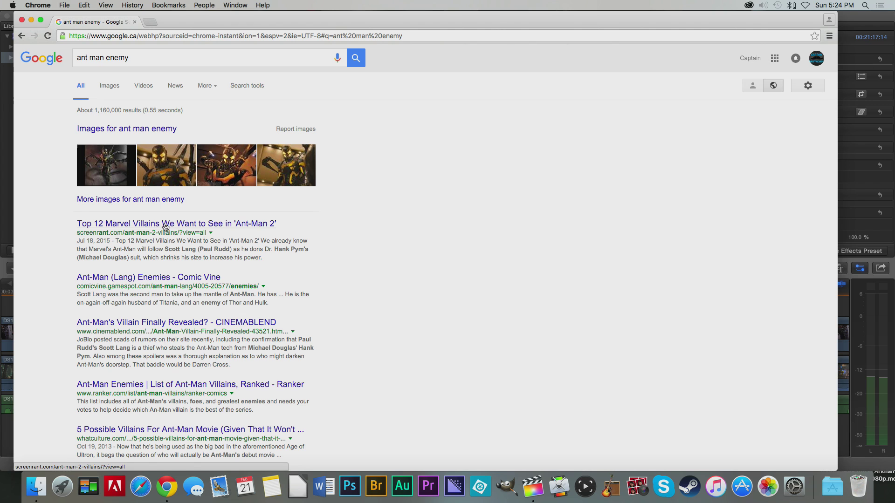
Look through the Ant-Man villain image results, then run an image search for "yellow jacket png".
left_click(158, 160)
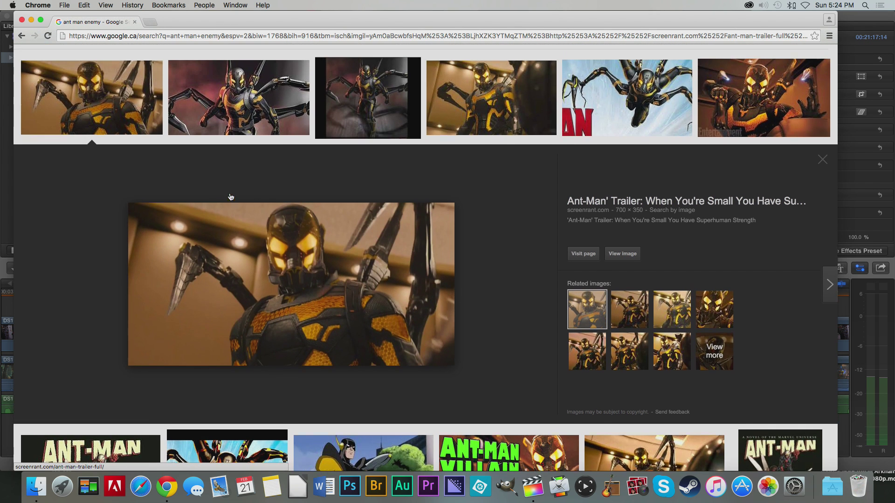
scroll(229, 201, "down", 1)
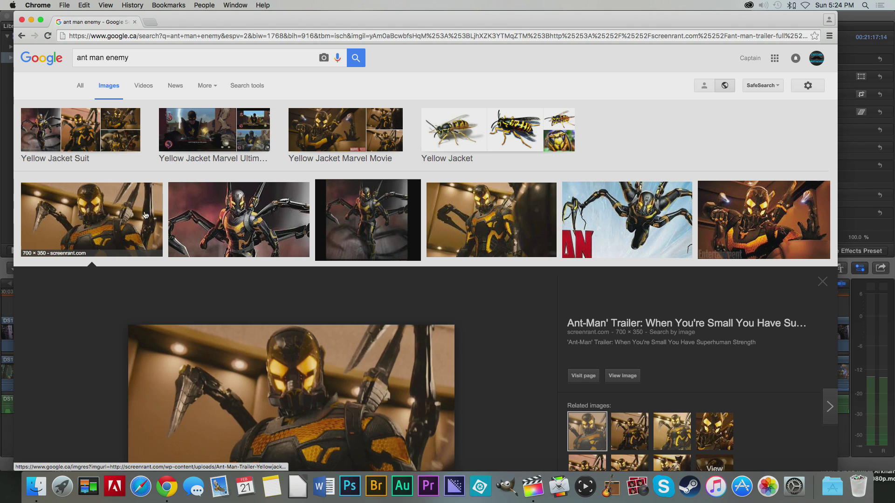
scroll(279, 125, "up", 1)
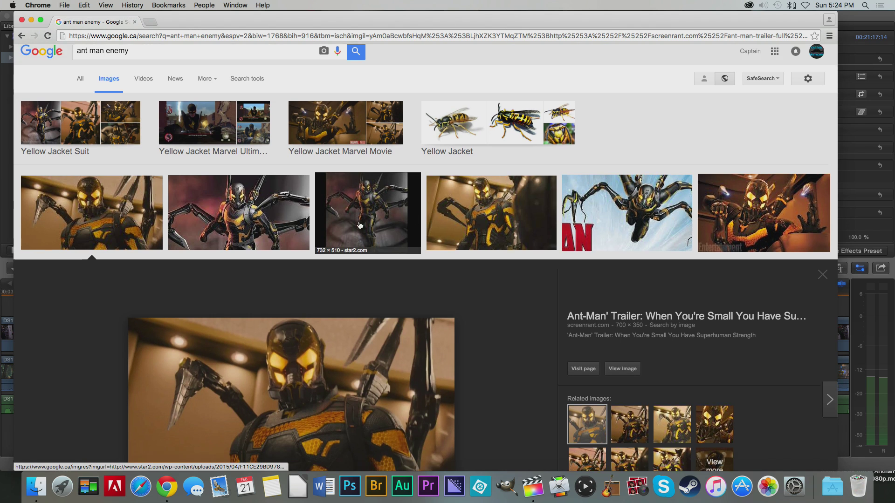
scroll(278, 125, "down", 1)
triple_click(194, 59)
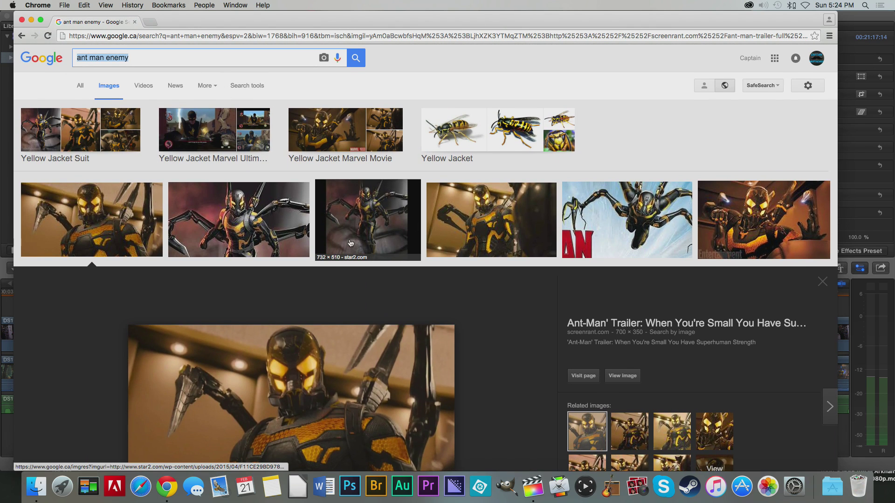
type("yellow jac")
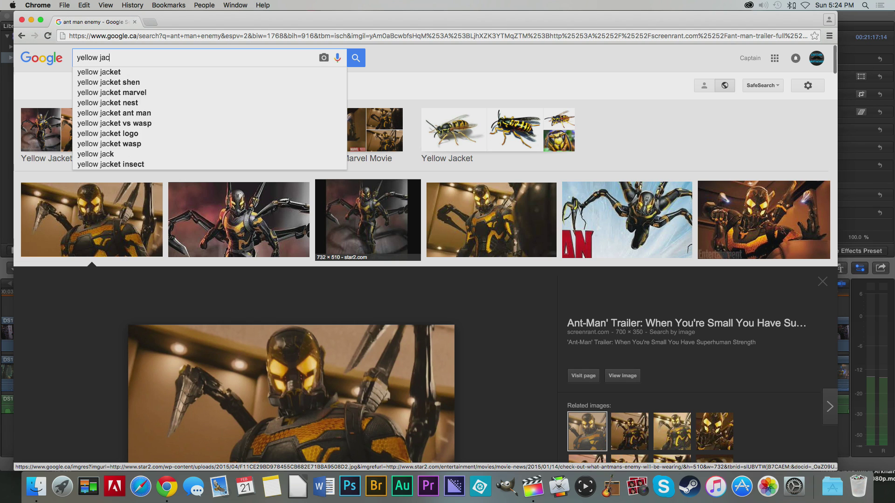
type("ket png")
key("Return")
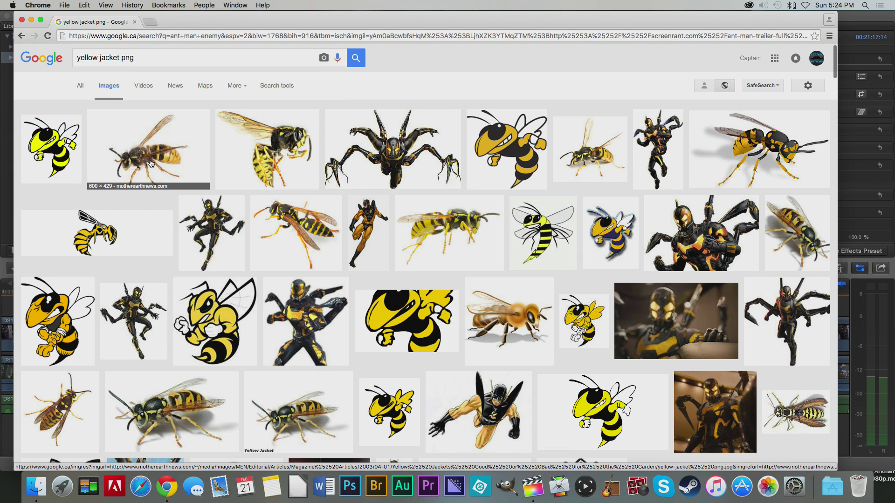
Compare the Yellowjacket character images and save the 615 × 984 transparent one to Downloads as Yellowjacket_Portrait_Art.
left_click(220, 252)
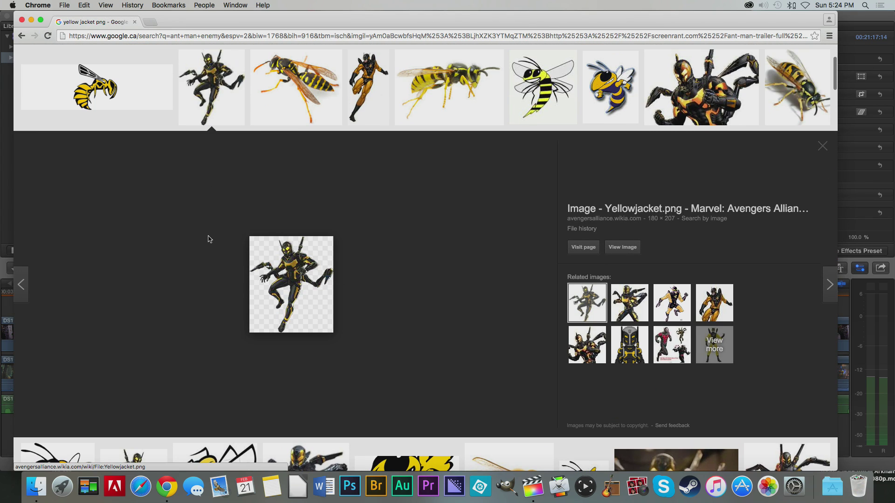
scroll(303, 283, "up", 2)
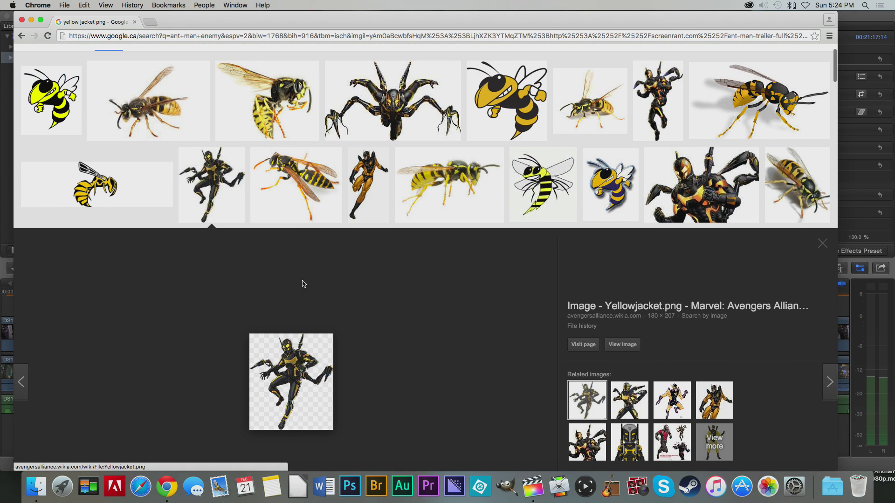
left_click(648, 95)
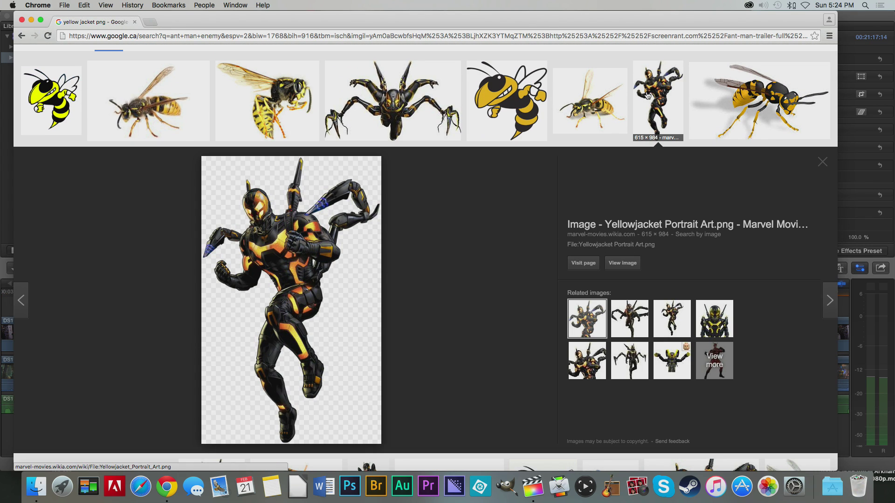
right_click(283, 258)
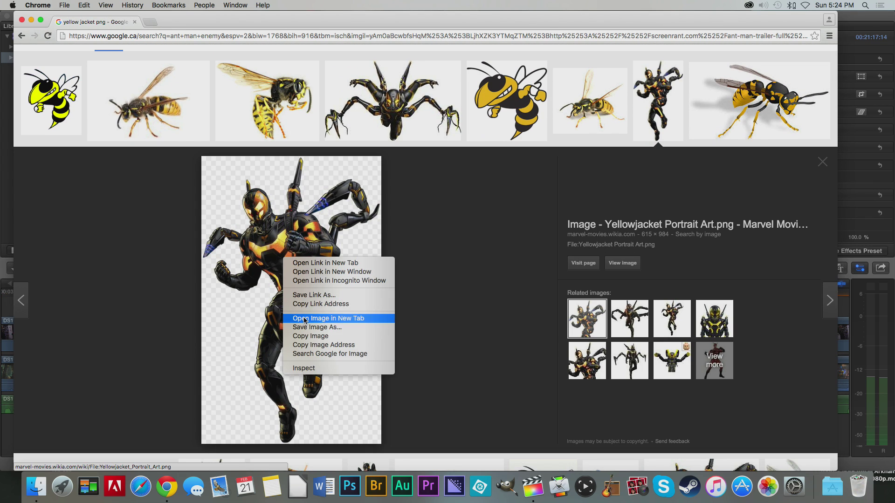
left_click(329, 329)
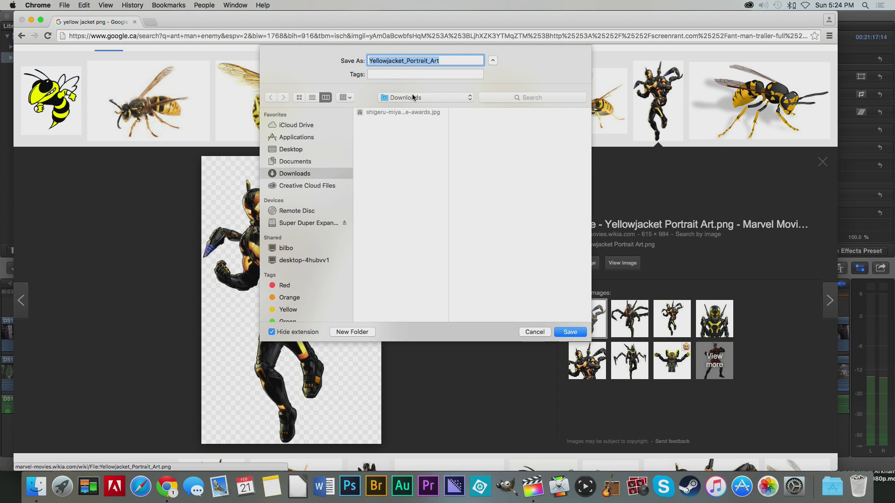
left_click(570, 332)
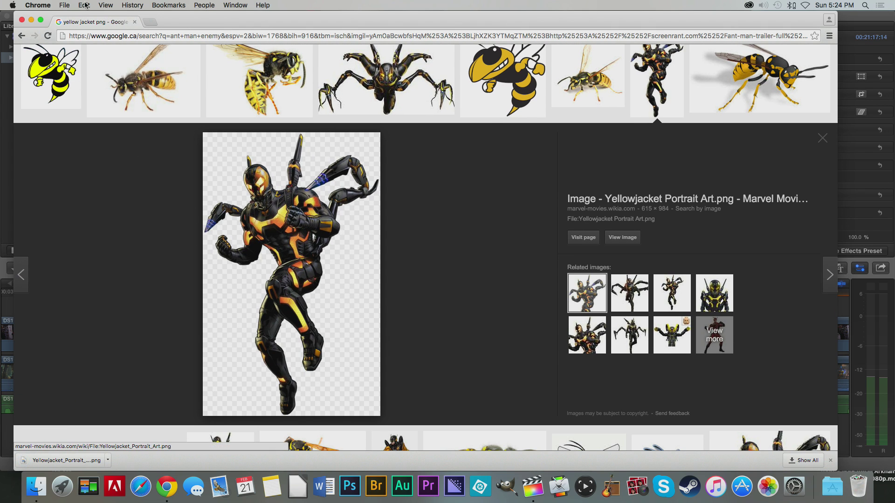
Leave Chrome and return to Final Cut Pro in full screen.
right_click(164, 480)
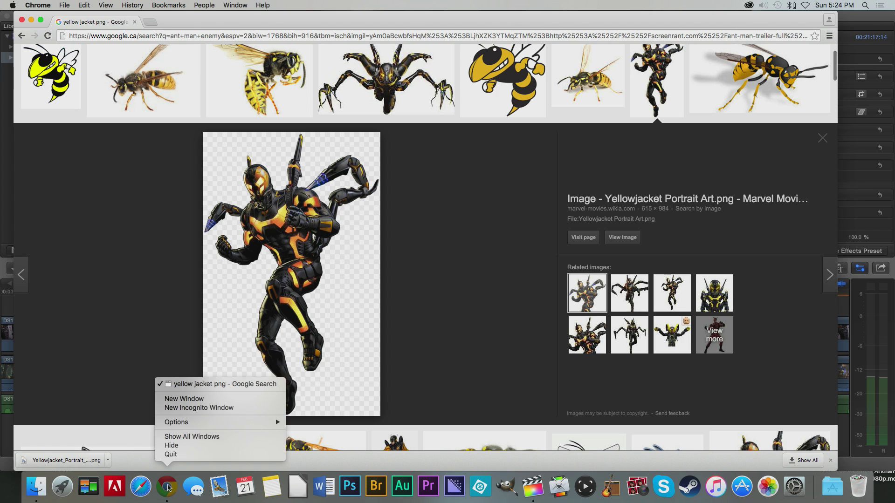
left_click(171, 449)
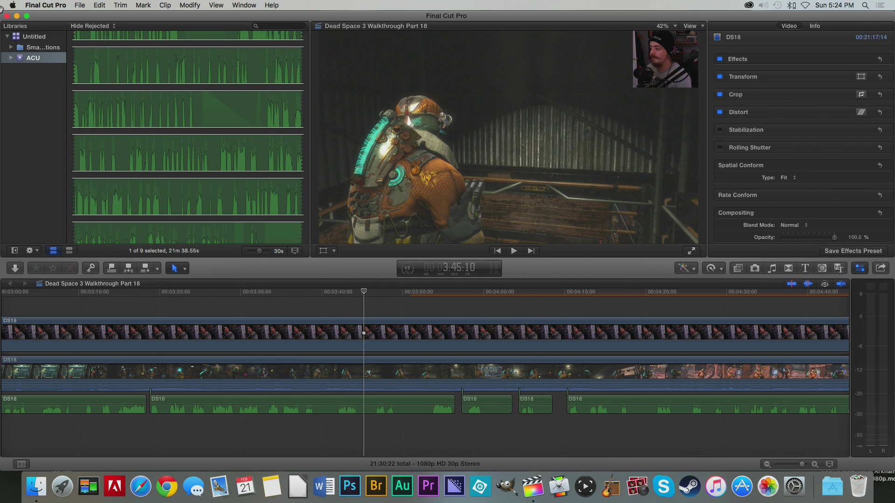
left_click(209, 160)
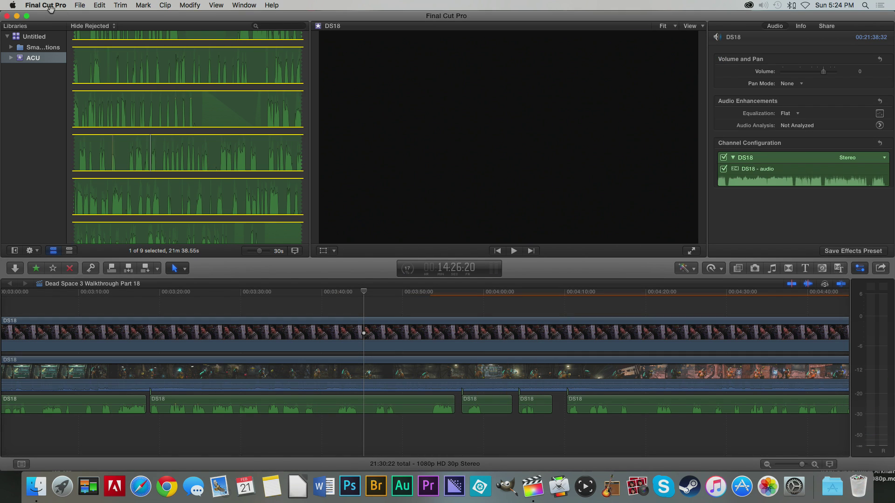
left_click(29, 15)
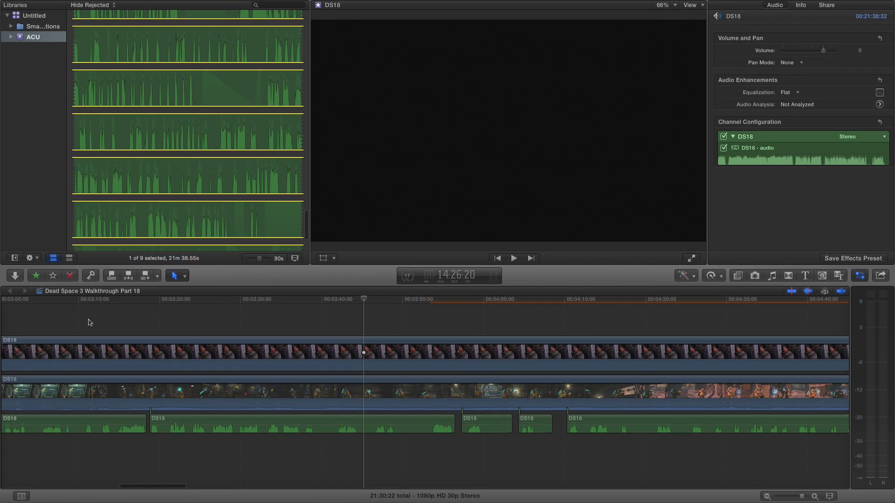
Import Yellowjacket_Portrait_Art.png from the home folder's Downloads into the existing ACU event, copying it to the library.
left_click(17, 277)
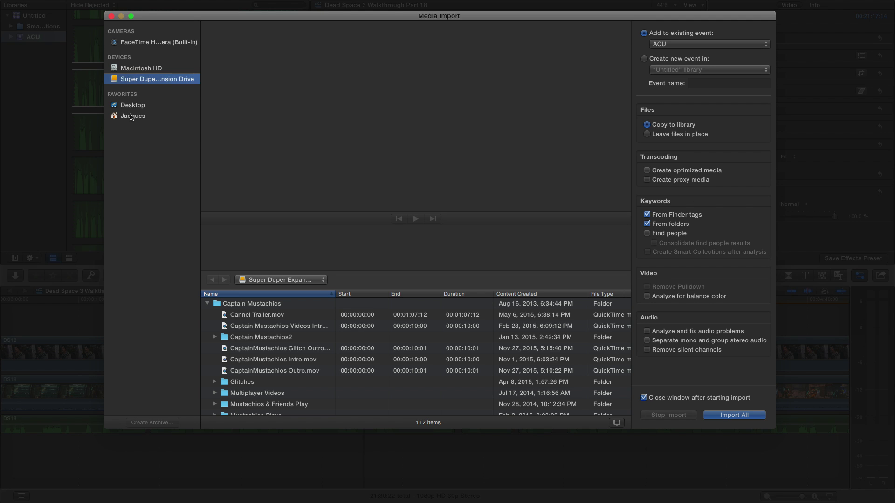
left_click(133, 116)
left_click(238, 349)
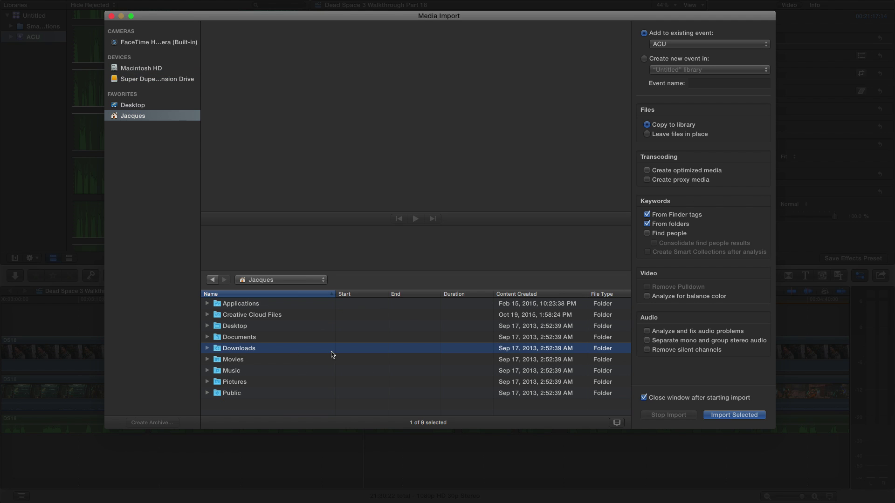
double_click(230, 349)
left_click(256, 315)
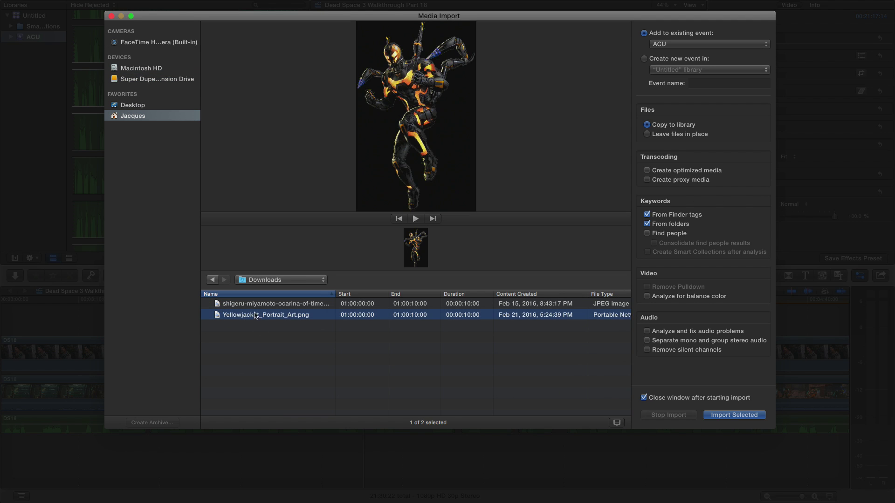
left_click(721, 416)
Place a four-second section of the Yellowjacket image above the webcam clip at about 3:44 and play it back.
left_click(80, 32)
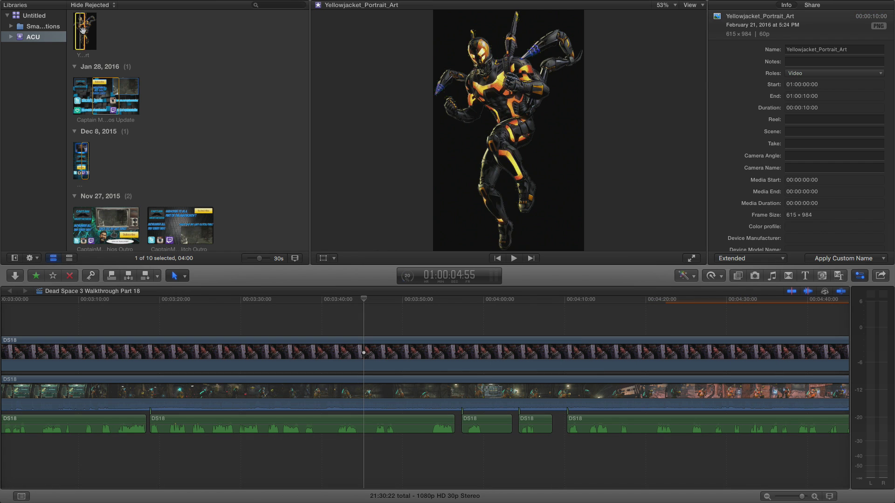
left_click_drag(82, 35, 354, 318)
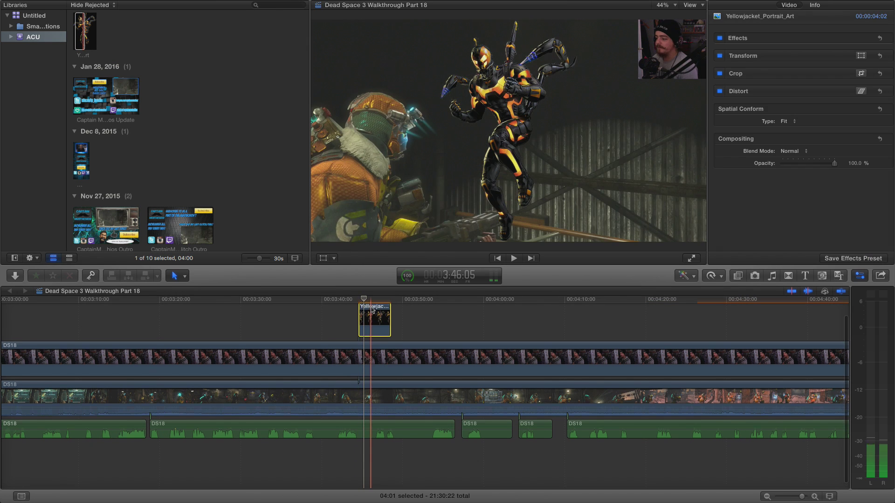
left_click(349, 321)
key("c")
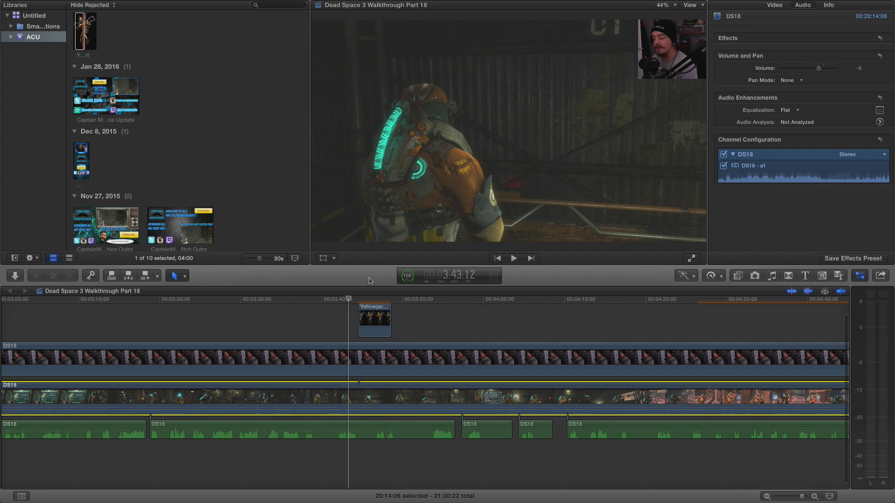
key("space")
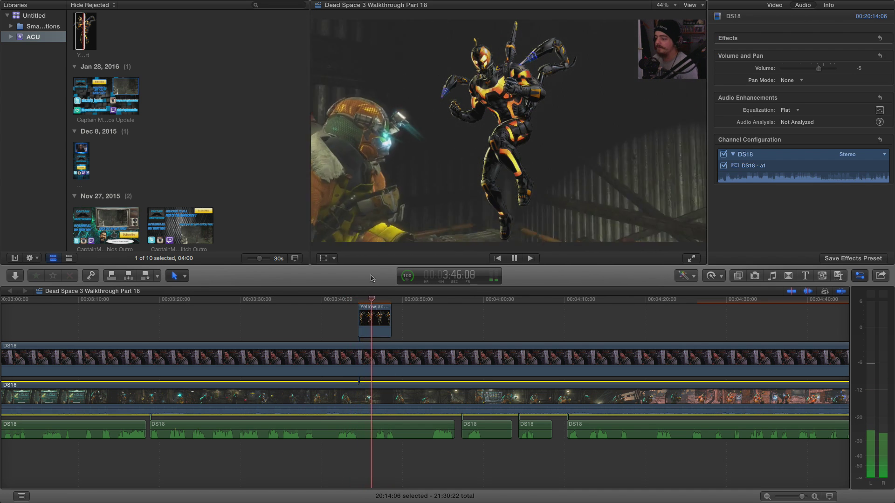
Replay the section before the Yellowjacket image and trim the image clip's end to a duration of 01:27.
left_click(337, 324)
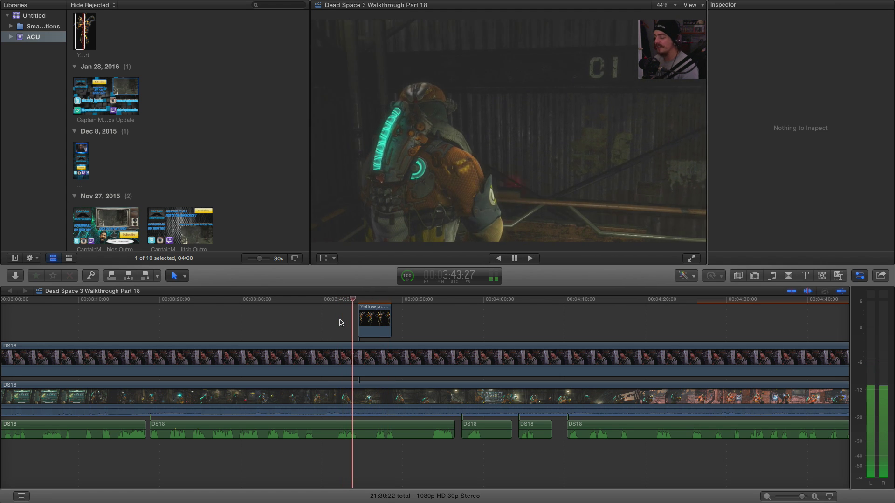
key("c")
key("space")
left_click(368, 319)
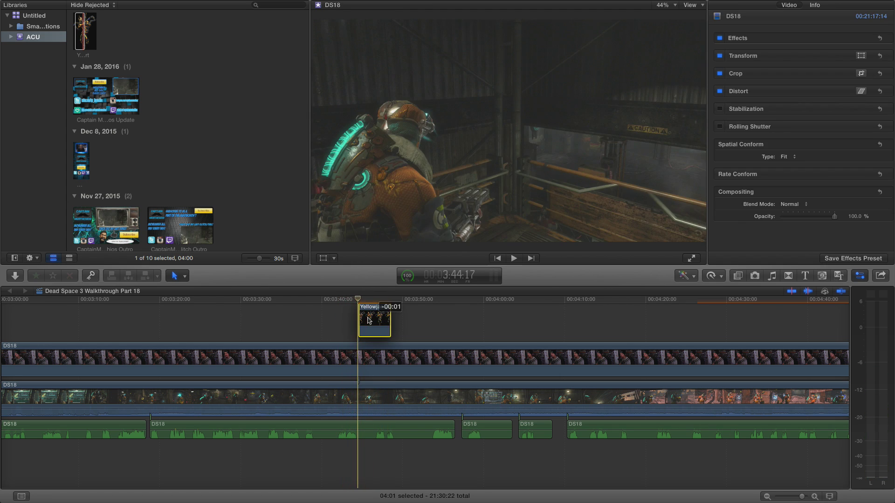
left_click_drag(389, 321, 372, 321)
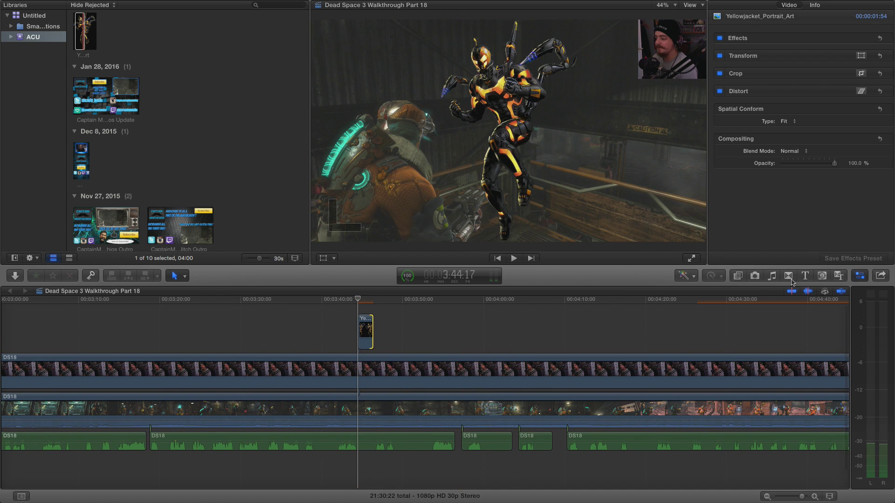
Add a Custom title above the Yellowjacket image at 3:44:17 with a duration of 01:27.
left_click(804, 277)
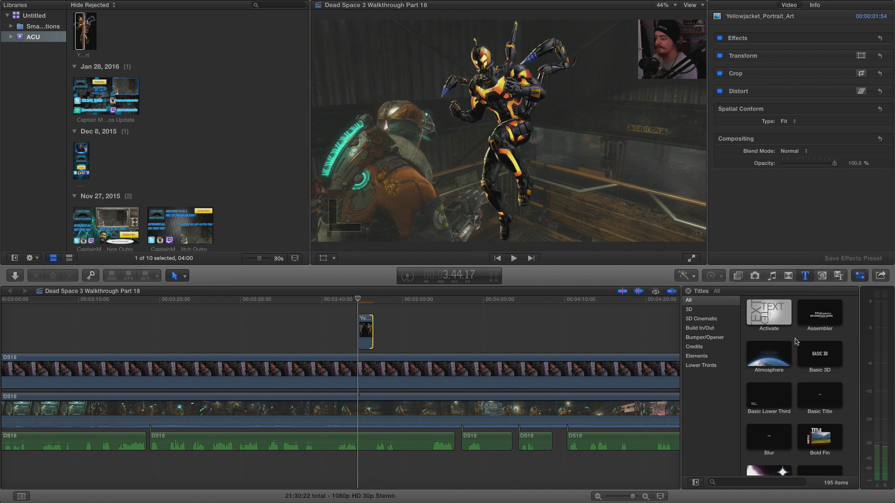
scroll(797, 344, "down", 4)
left_click(817, 375)
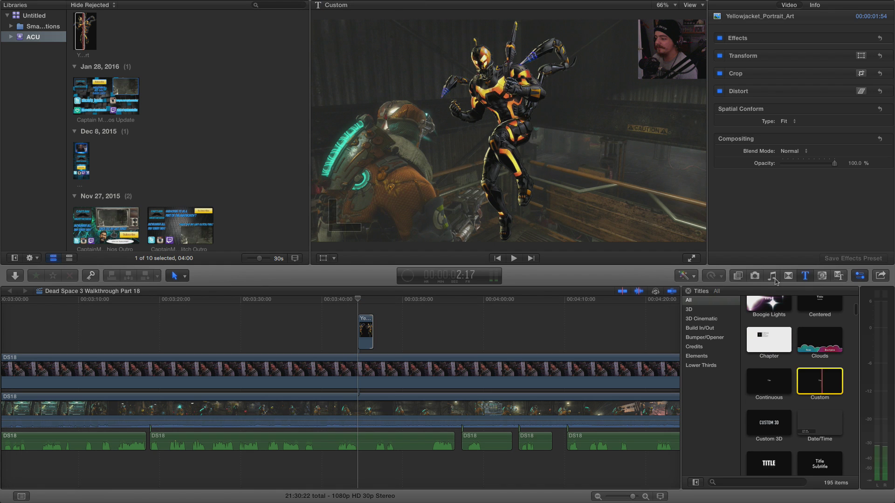
left_click_drag(814, 364, 373, 329)
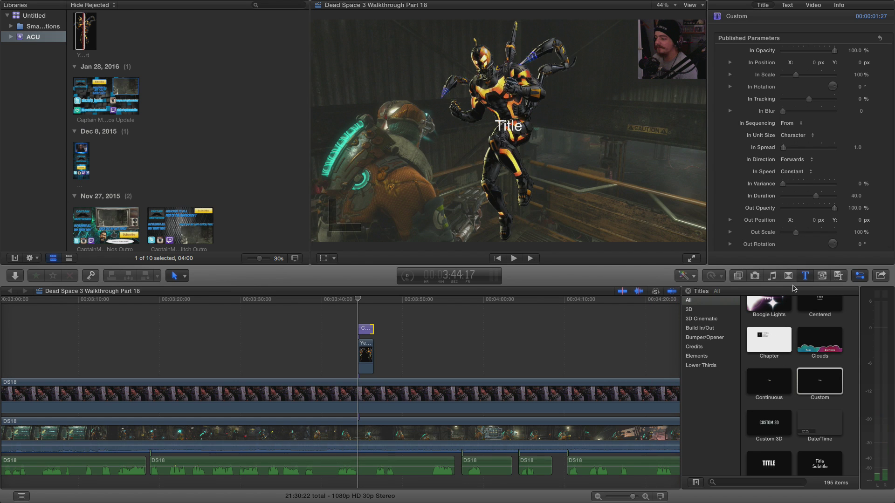
left_click(805, 276)
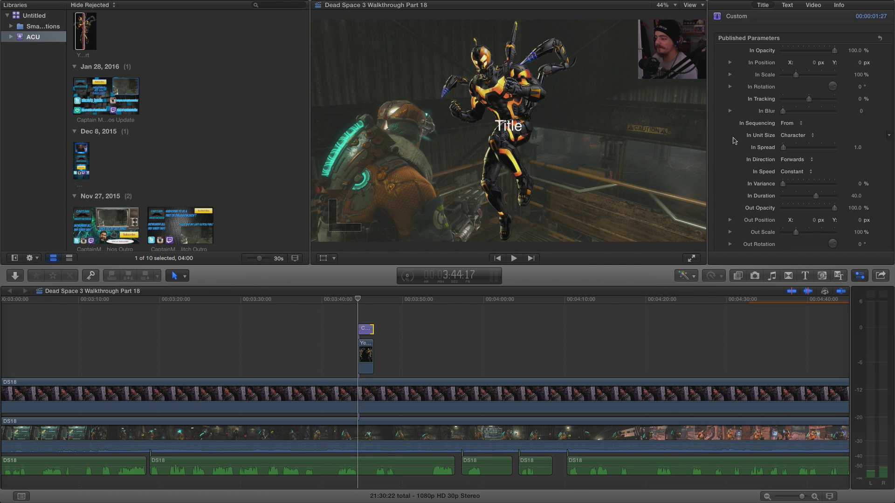
Set the new title's font to Humana Serif.
left_click(787, 5)
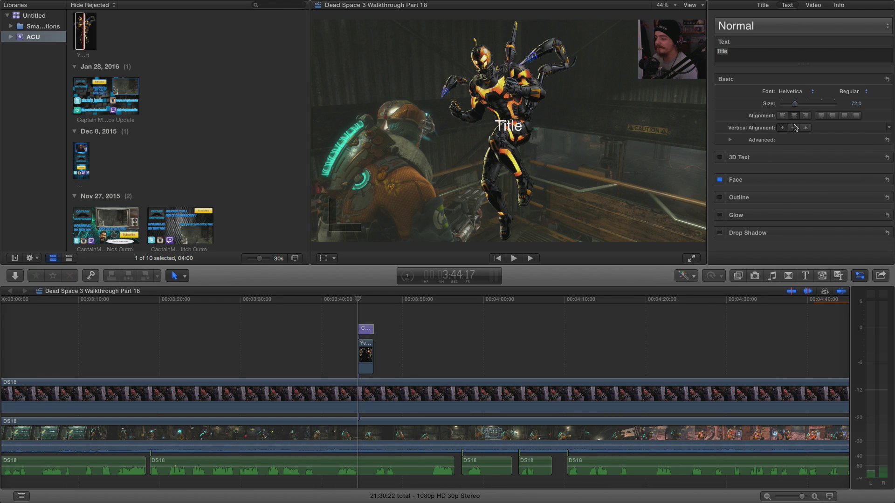
left_click(801, 91)
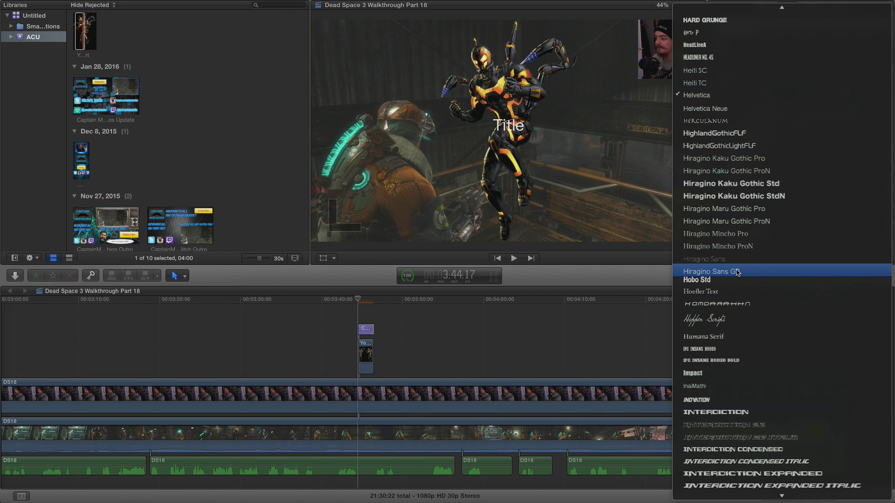
left_click(717, 336)
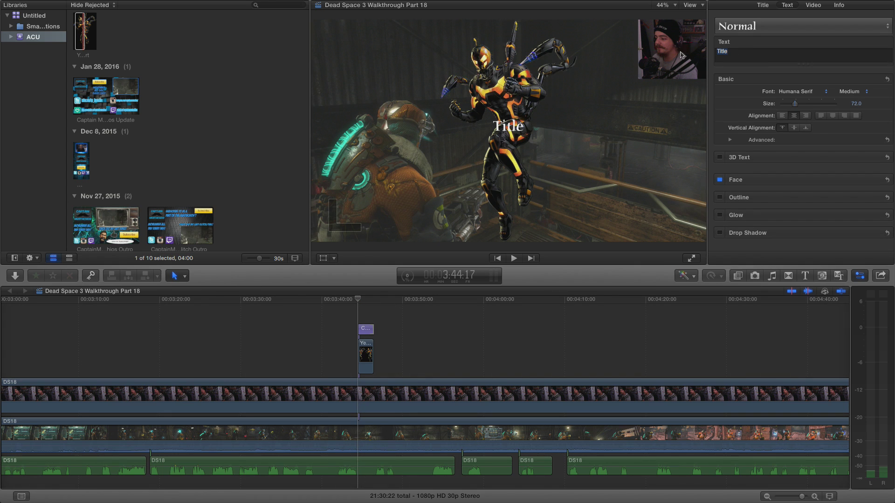
Change the title's text to "Yellow Jacket" and set its size to 137.
type("Yelllo")
key("BackSpace")
key("BackSpace")
key("BackSpace")
key("BackSpace")
key("BackSpace")
key("BackSpace")
type("Yell")
key("BackSpace")
type("low Jacket")
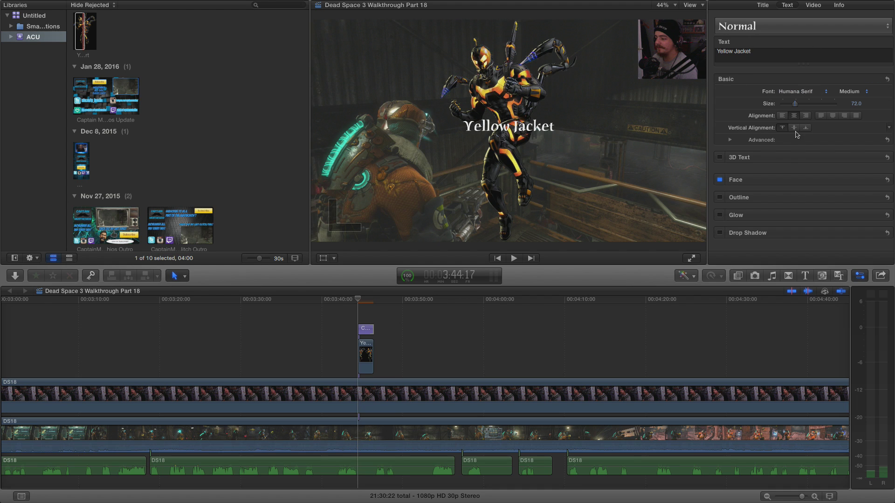
left_click_drag(796, 104, 807, 104)
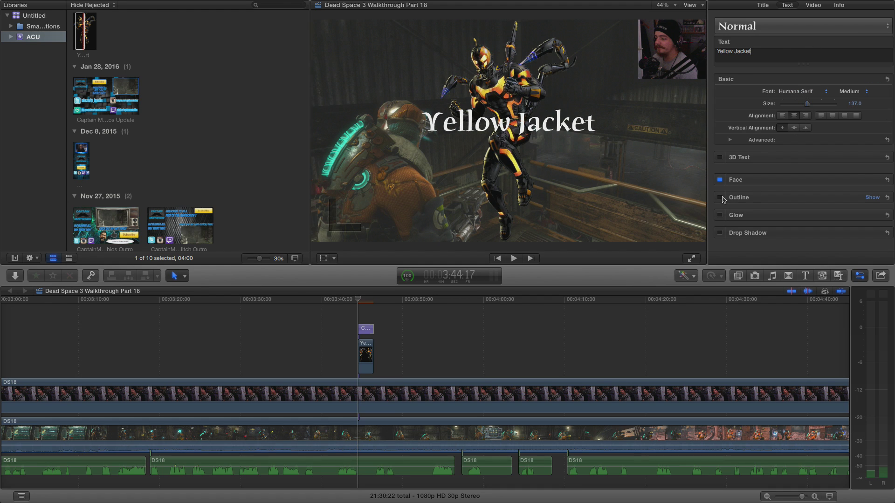
Give the Yellow Jacket title a near-black outline with a width of 5.
left_click(721, 198)
left_click(872, 198)
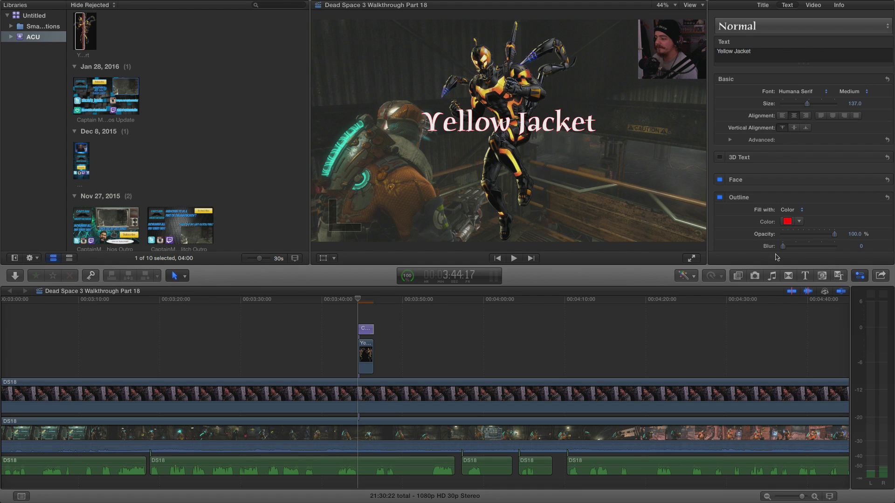
left_click(799, 221)
left_click(792, 331)
scroll(797, 250, "down", 1)
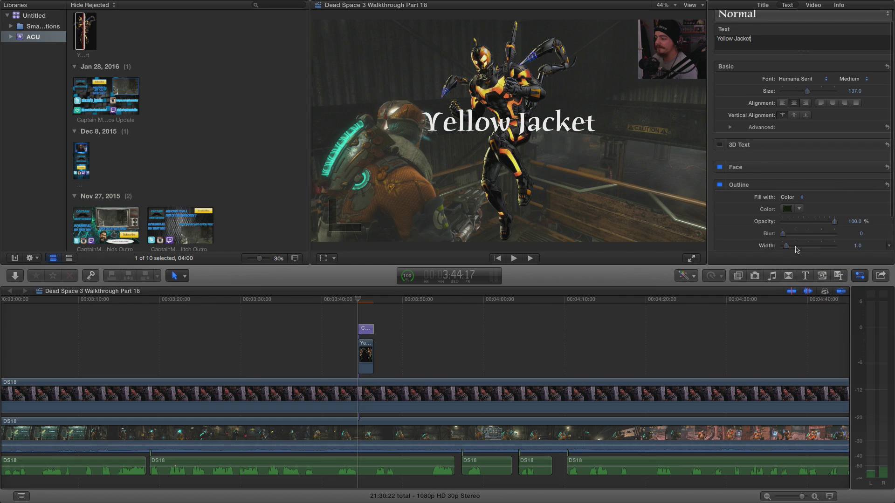
left_click_drag(791, 249, 800, 251)
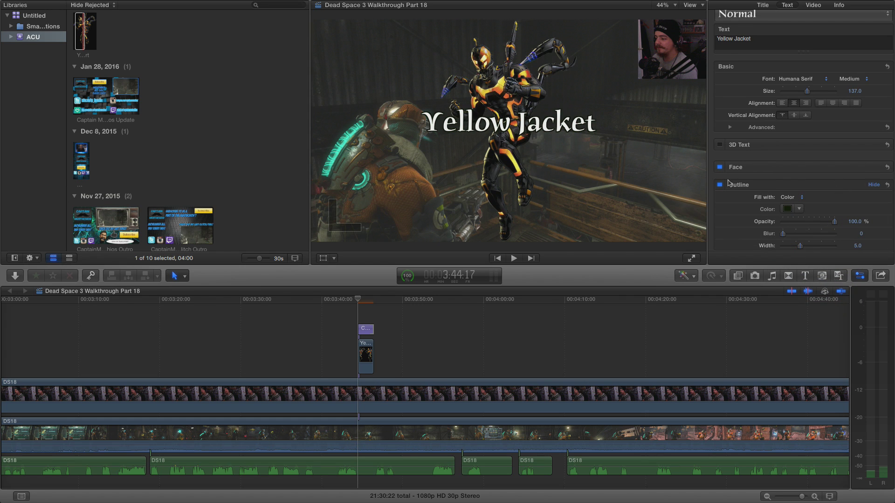
scroll(757, 185, "up", 1)
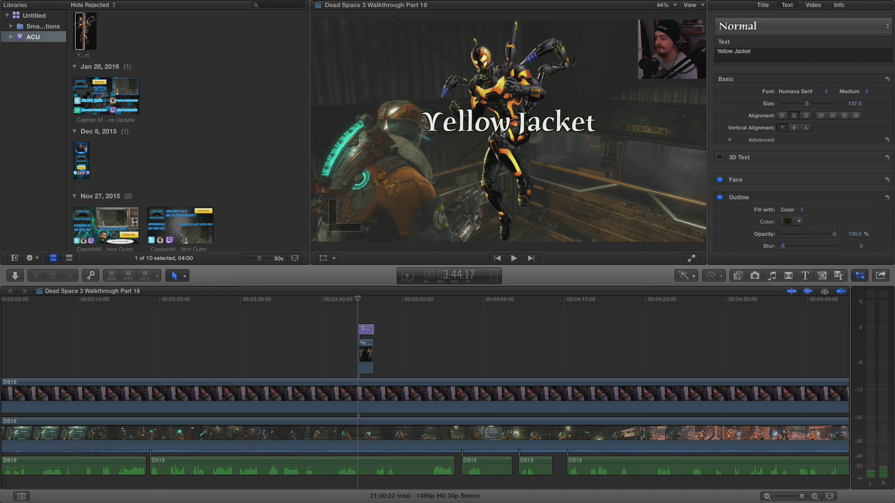
Shrink the Yellowjacket image to about 70% of the frame height and move it up near the frame's upper edge.
left_click(365, 356)
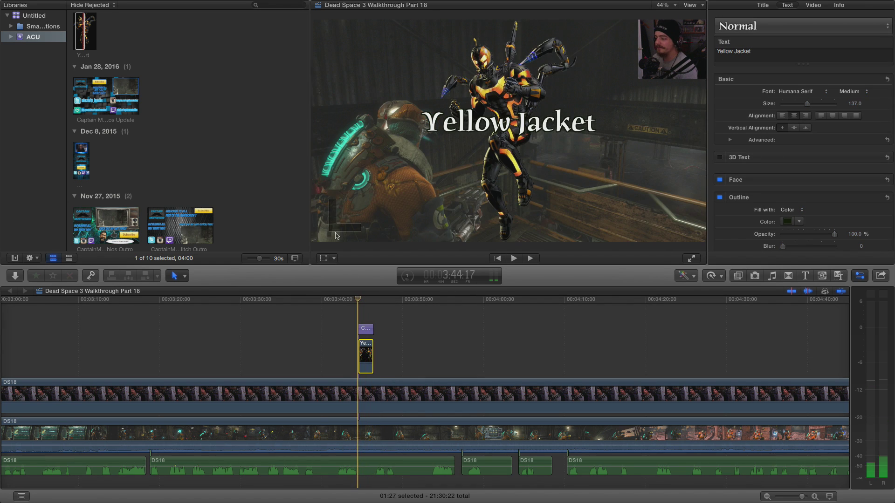
left_click(324, 259)
left_click_drag(442, 238, 473, 219)
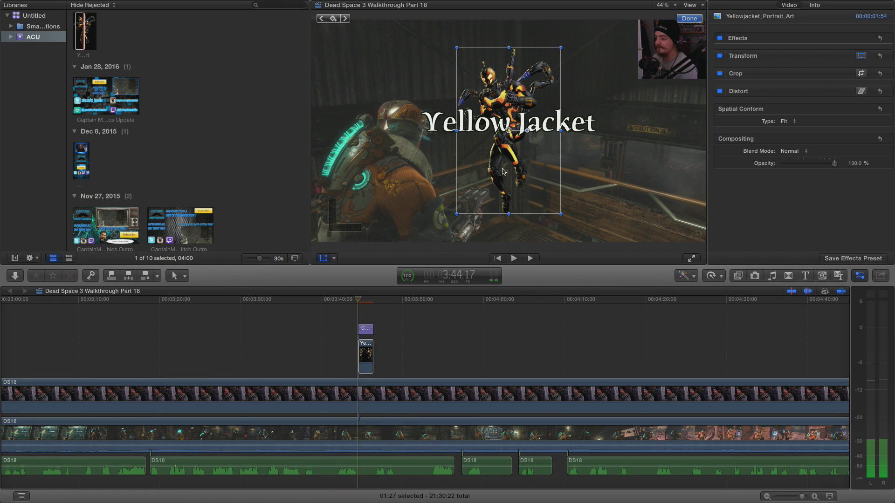
left_click_drag(503, 172, 507, 151)
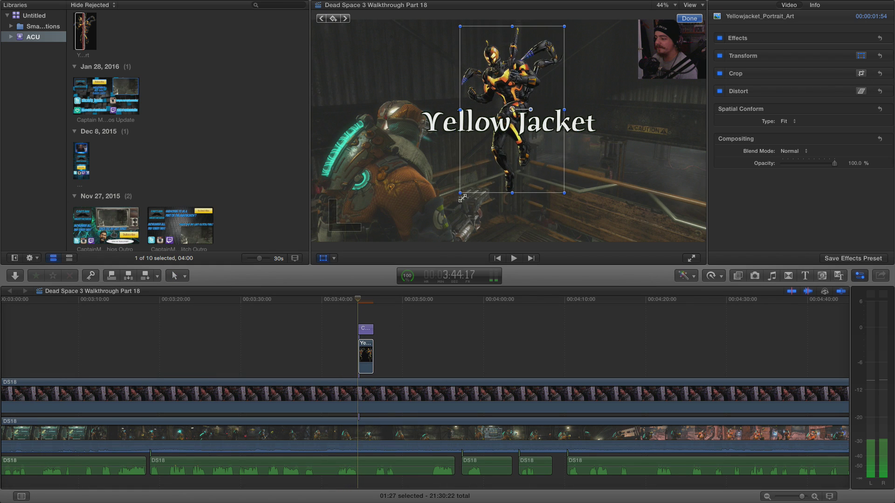
left_click_drag(462, 199, 466, 189)
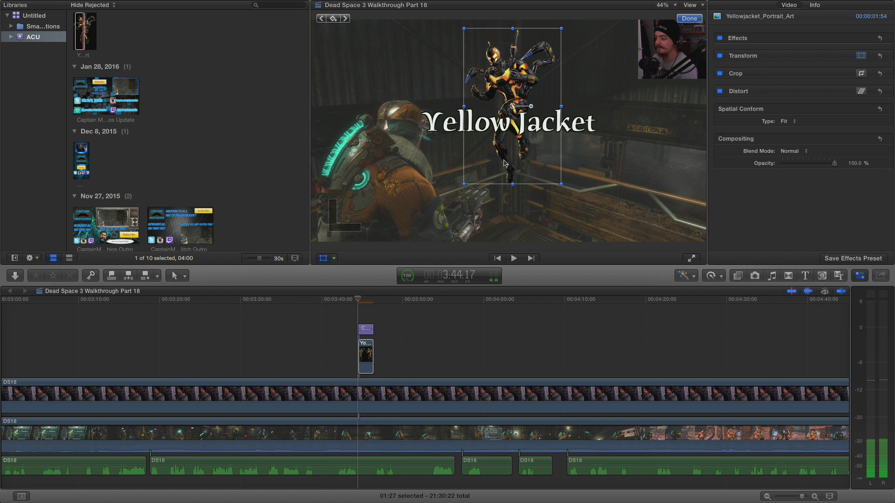
Move the Yellow Jacket title down below the character's feet and play back the overlay from about 3:43.
left_click(360, 330)
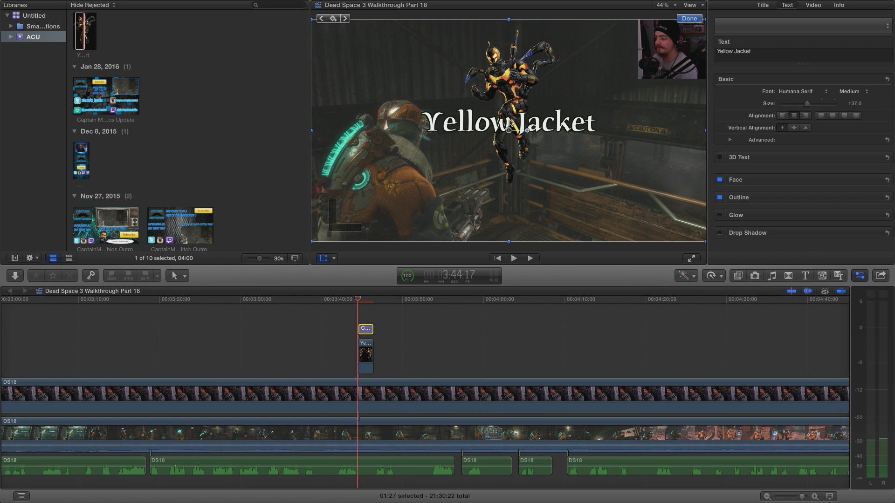
left_click_drag(499, 127, 500, 199)
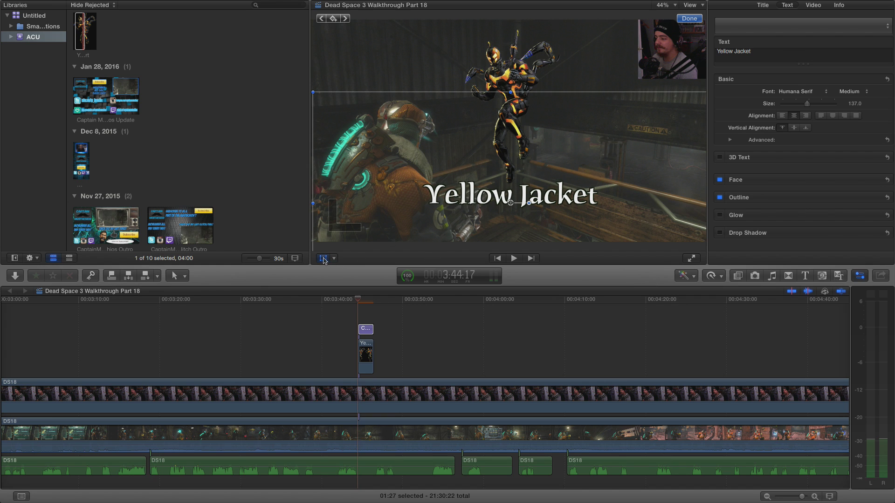
left_click(346, 395)
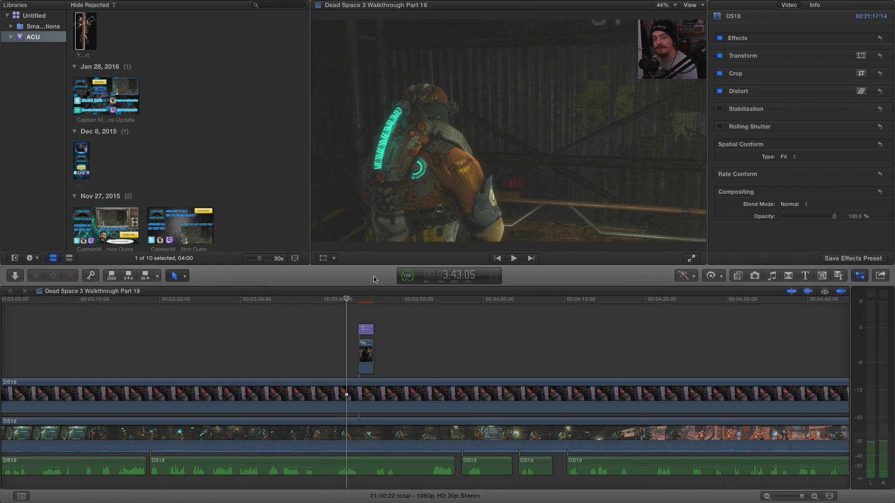
key("space")
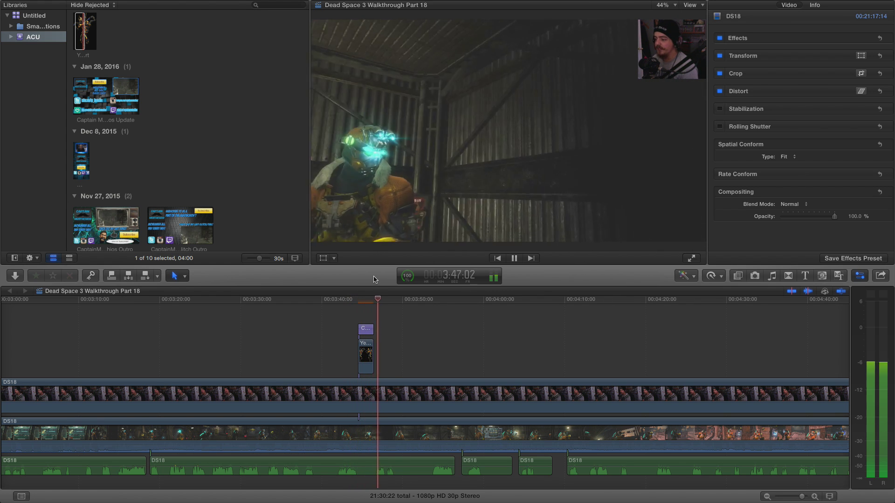
Play back the Yellow Jacket overlay again from 3:43:23 to just past its end.
key("space")
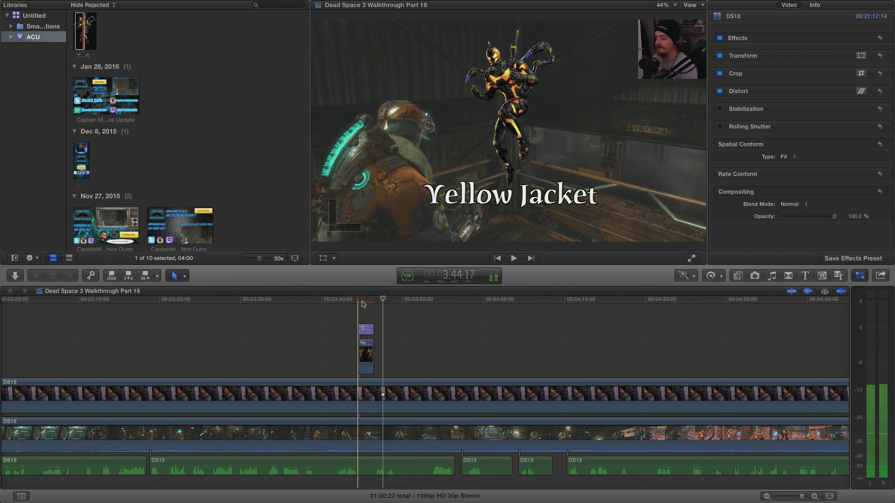
left_click(351, 302)
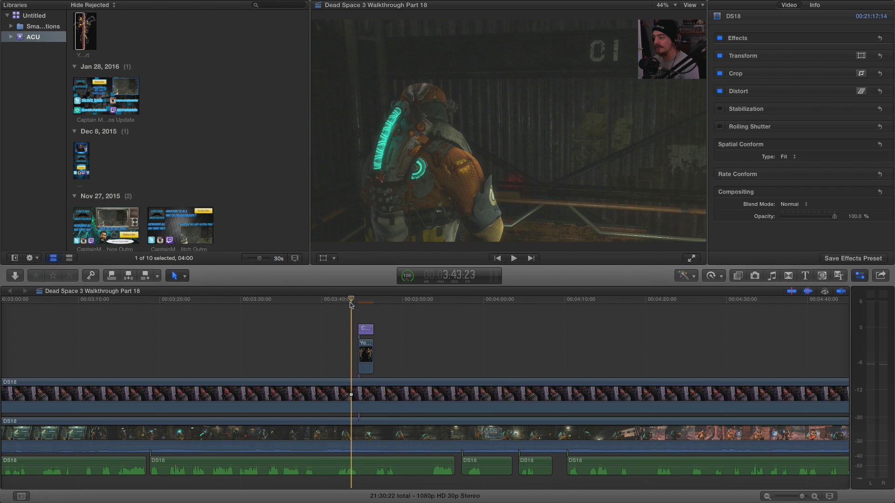
key("space")
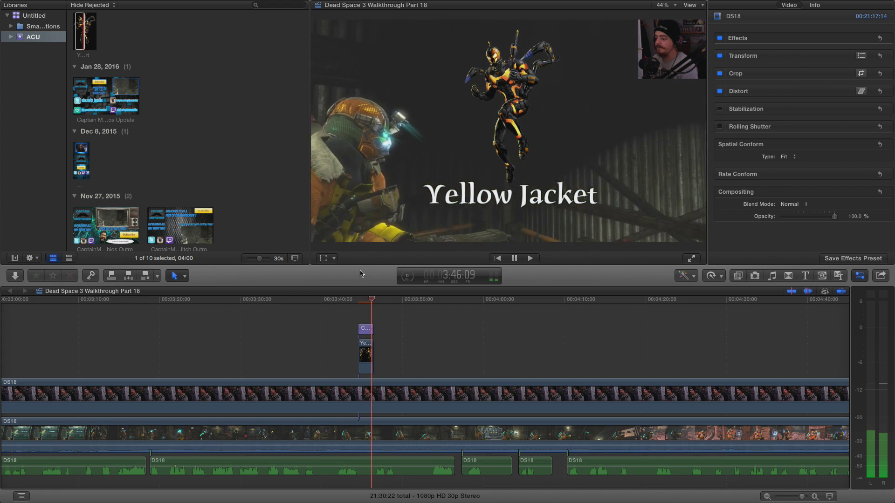
key("space")
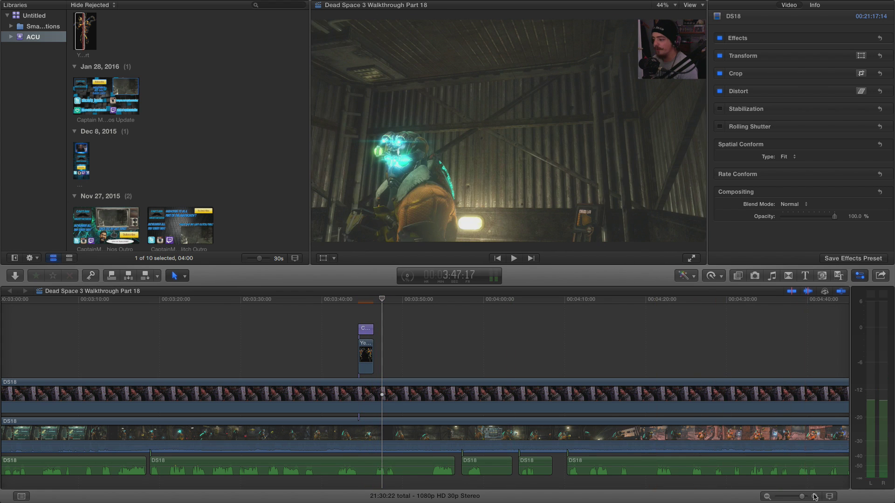
Keyframe the Yellowjacket image's opacity to 0% at the start of its clip, at 3:44:17.
key("super+equal")
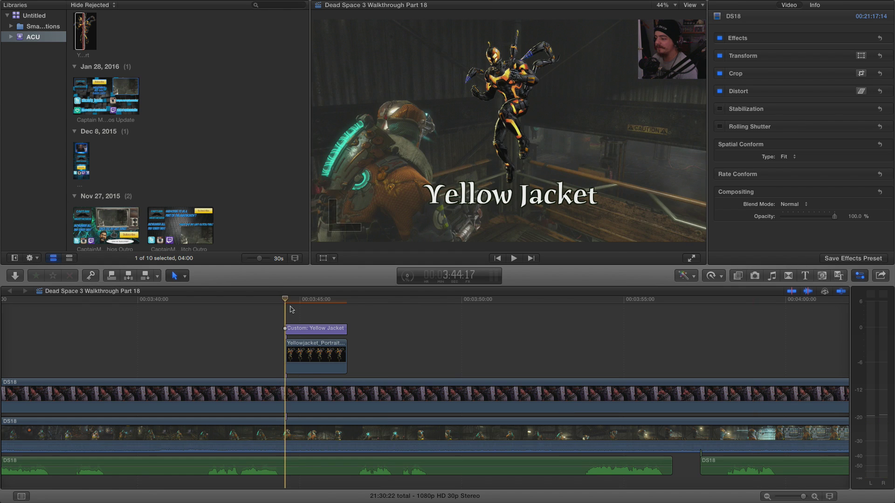
left_click(303, 328)
left_click(308, 356)
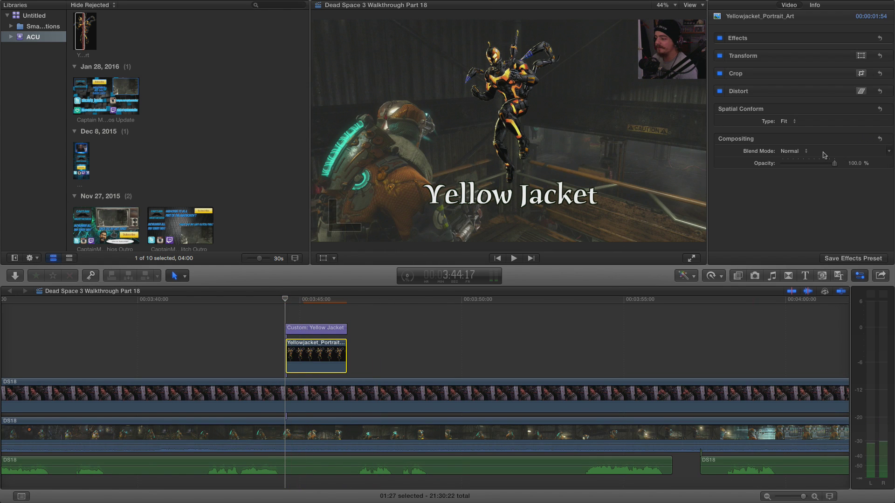
left_click_drag(834, 164, 783, 163)
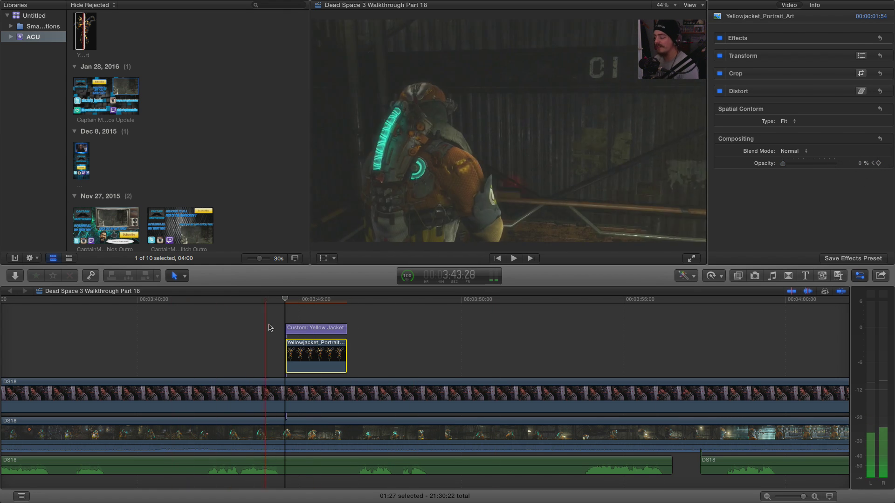
Set the Yellow Jacket title's opacity to 0% and add an opacity keyframe at its start, at 3:44:17.
left_click(306, 328)
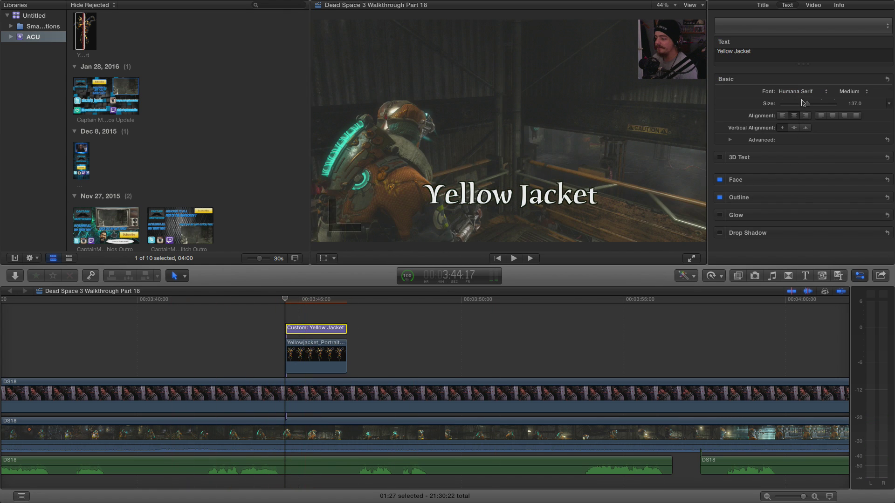
left_click(761, 5)
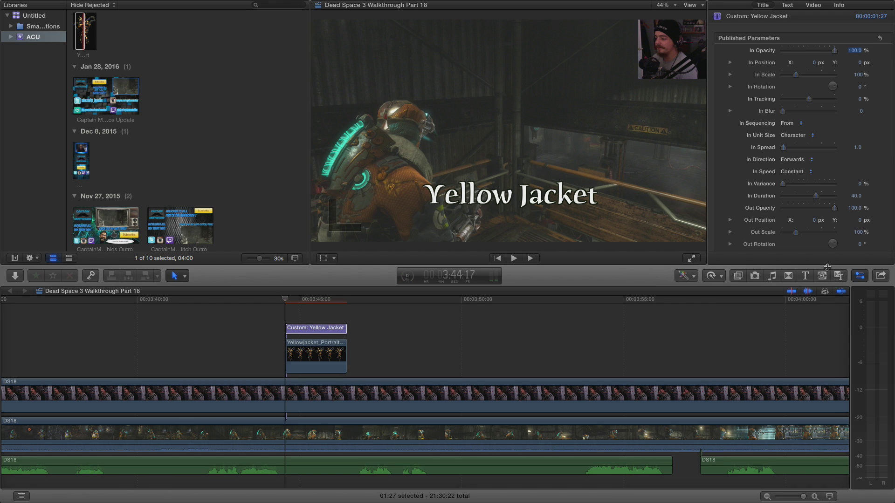
left_click(814, 5)
left_click_drag(832, 167, 690, 169)
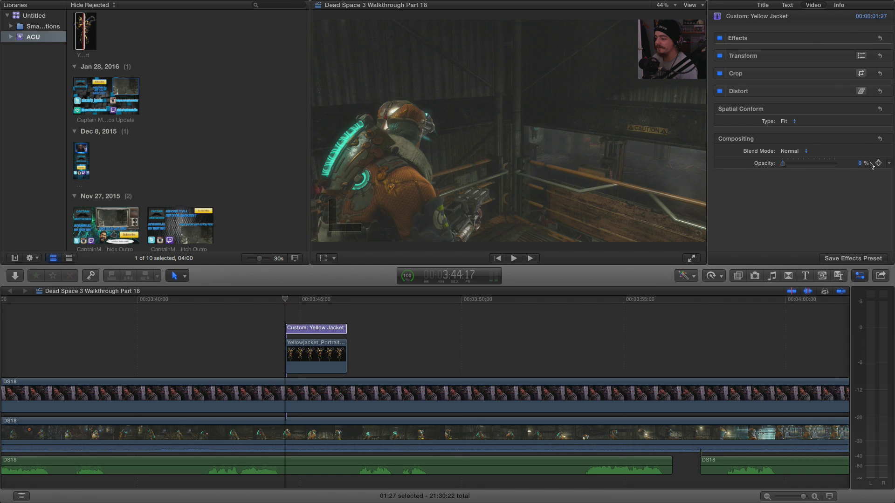
left_click(877, 163)
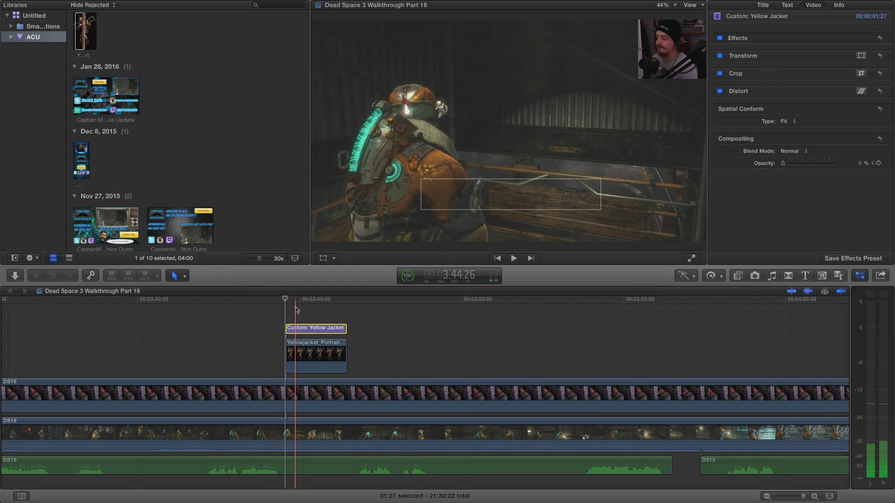
Set the opacity of both the Yellowjacket image and the title to 100% at 3:44:24 to complete their fade-in.
left_click(294, 355)
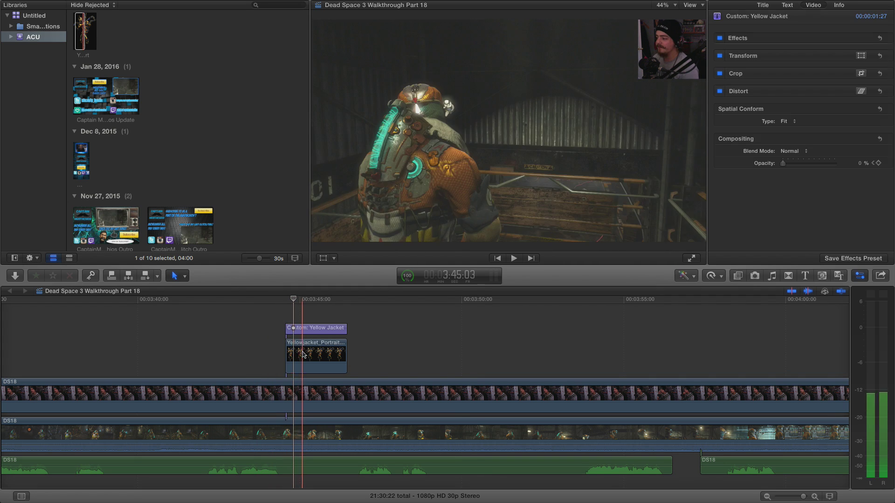
left_click_drag(784, 166, 894, 167)
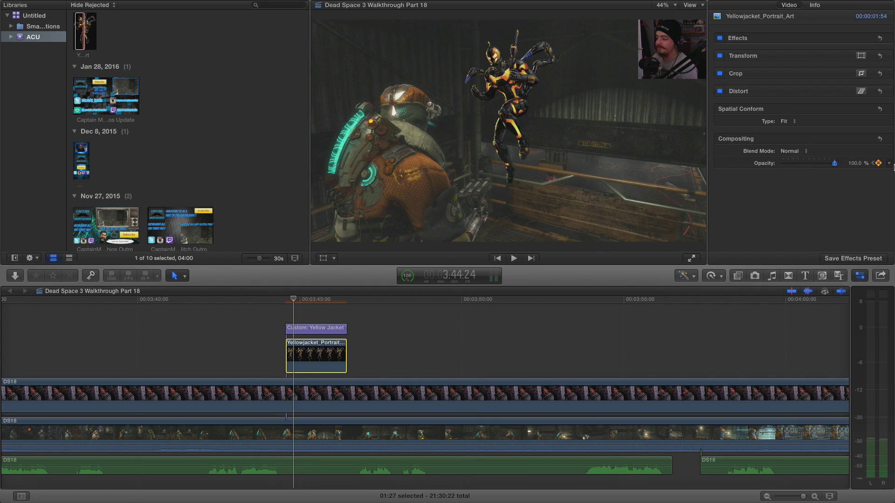
left_click(316, 328)
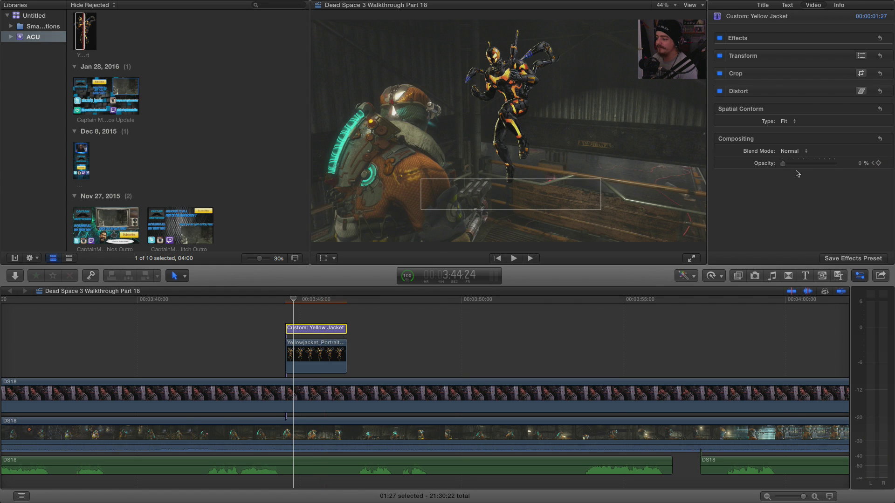
left_click_drag(783, 164, 880, 166)
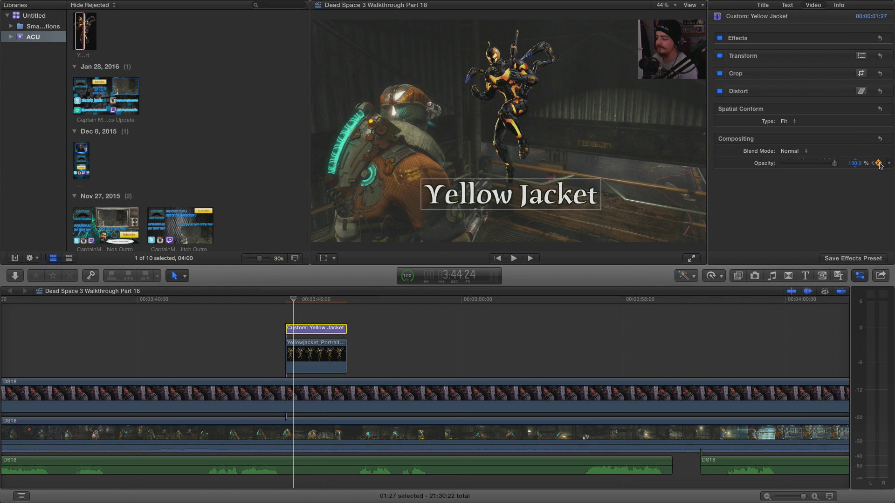
Fade out the title and the Yellowjacket image with opacity keyframes of 100% at 3:46:07 and 0% at 3:46:14.
left_click(337, 327)
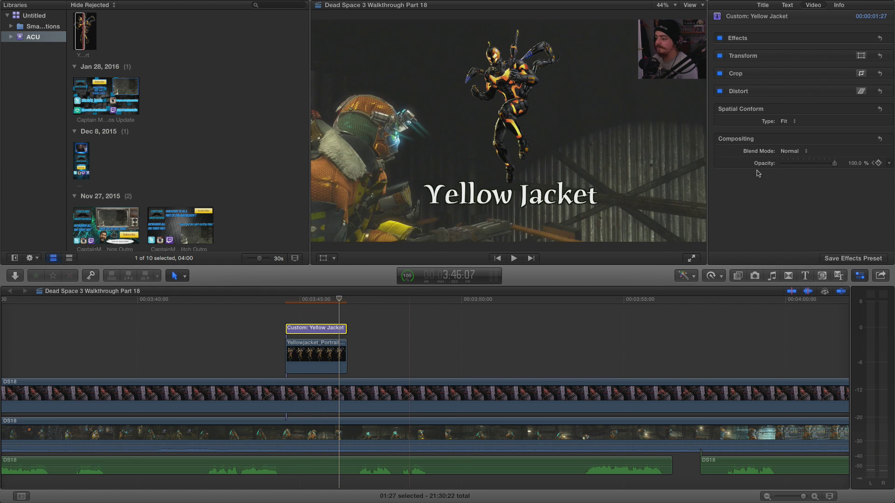
left_click(878, 163)
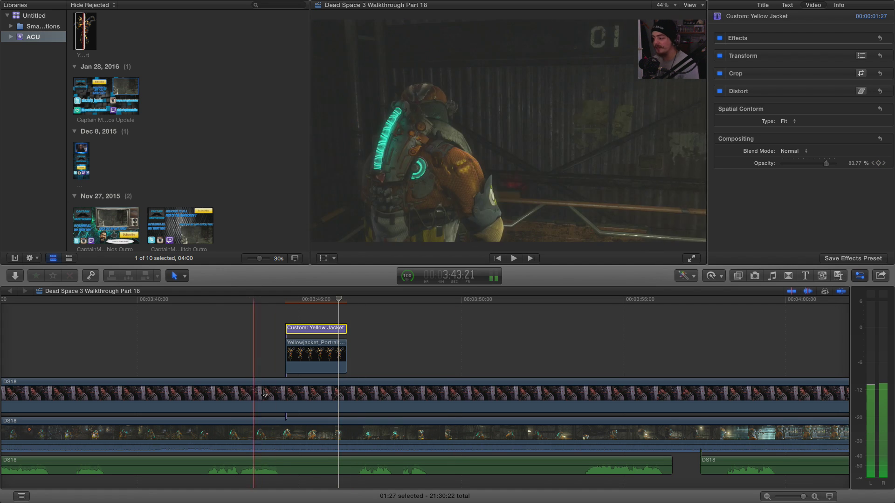
left_click(340, 351)
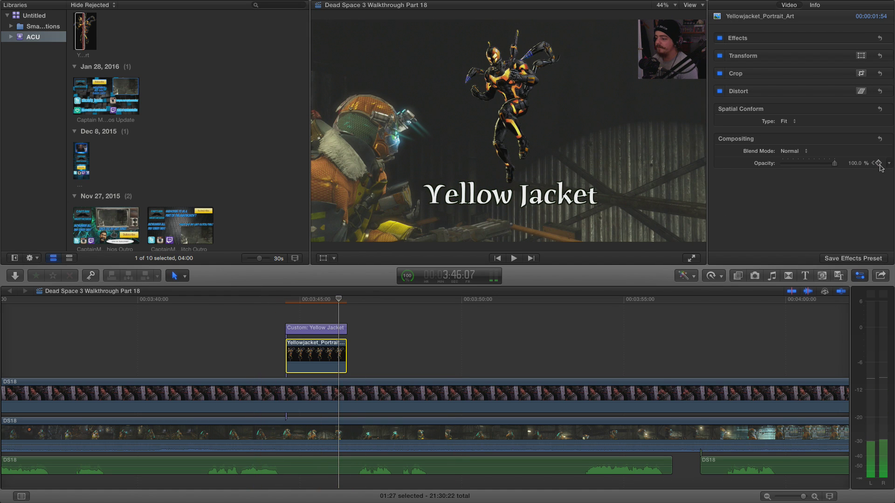
left_click(345, 329)
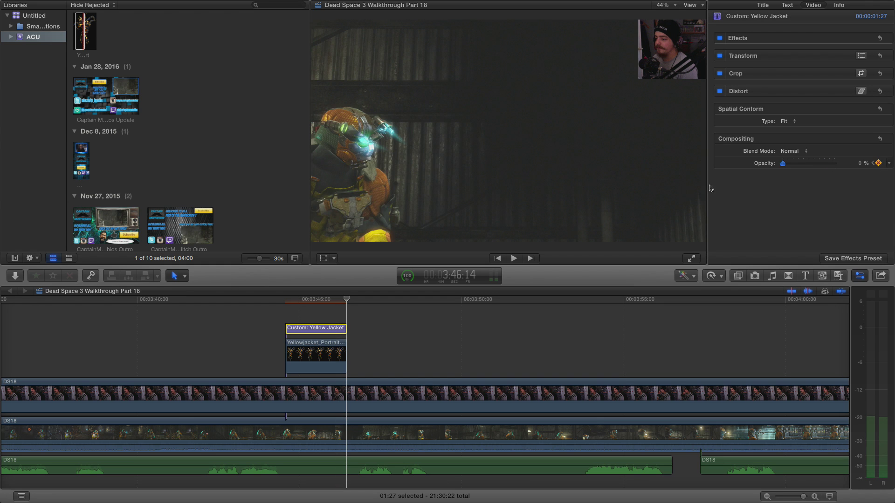
left_click(322, 357)
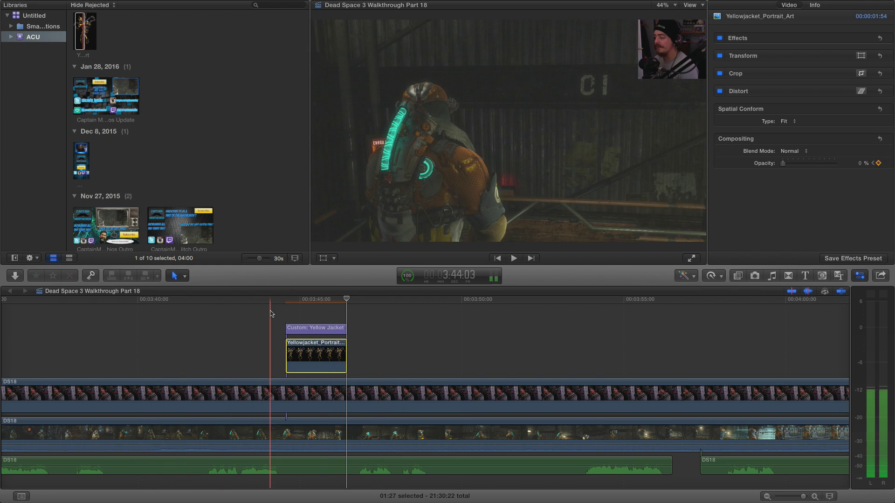
Play back the overlay's fade-in and fade-out twice, starting from about 3:44:03.
left_click(270, 434)
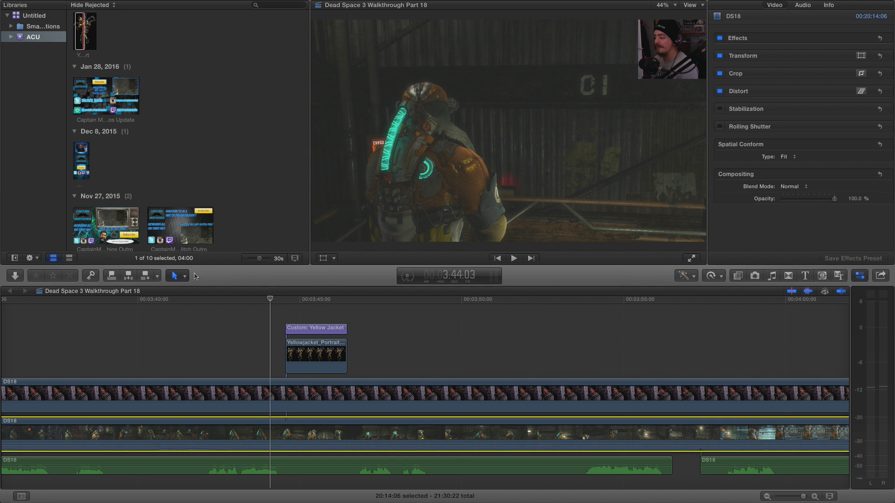
key("space")
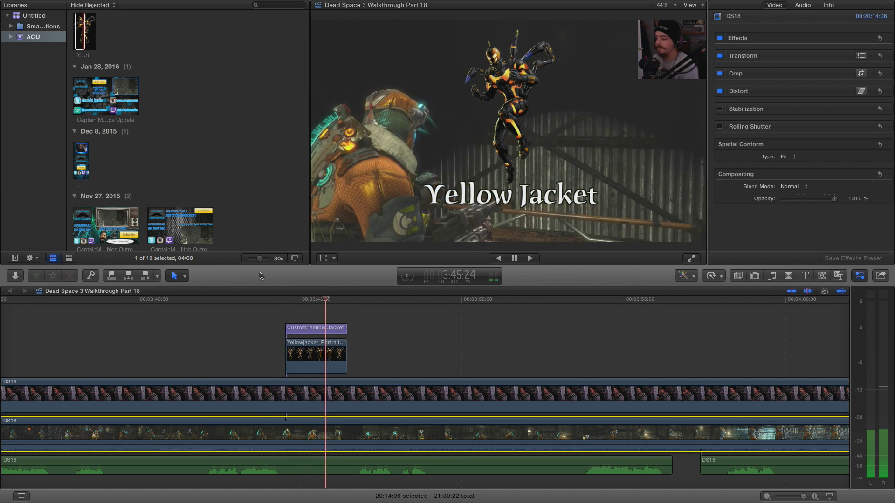
left_click(269, 302)
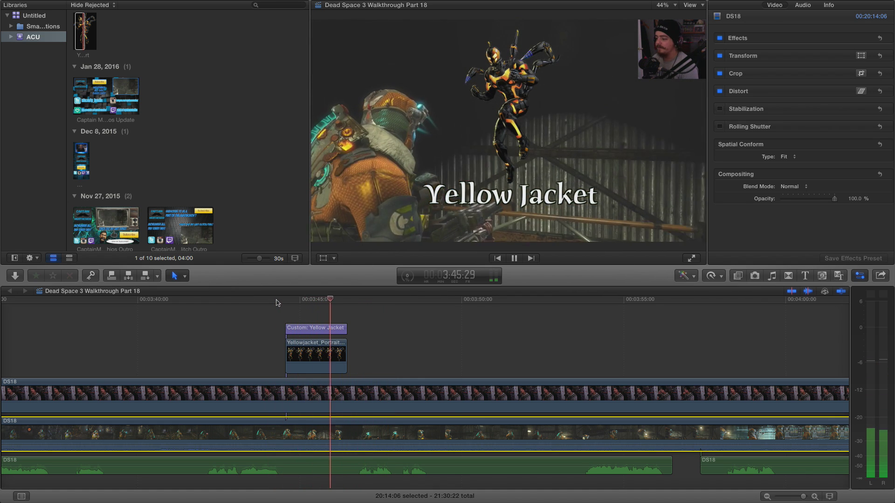
key("space")
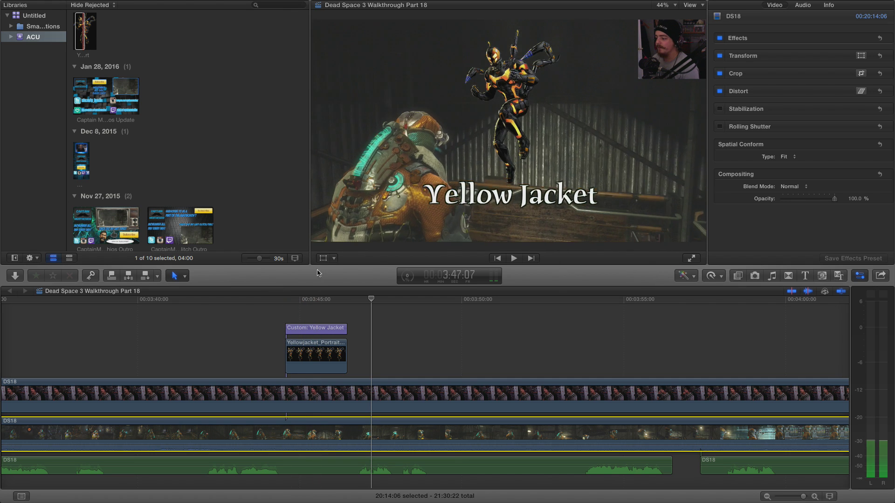
Extend the Yellow Jacket title and the Yellowjacket image to a duration of 02:08 and play back the lengthened overlay.
left_click(345, 328)
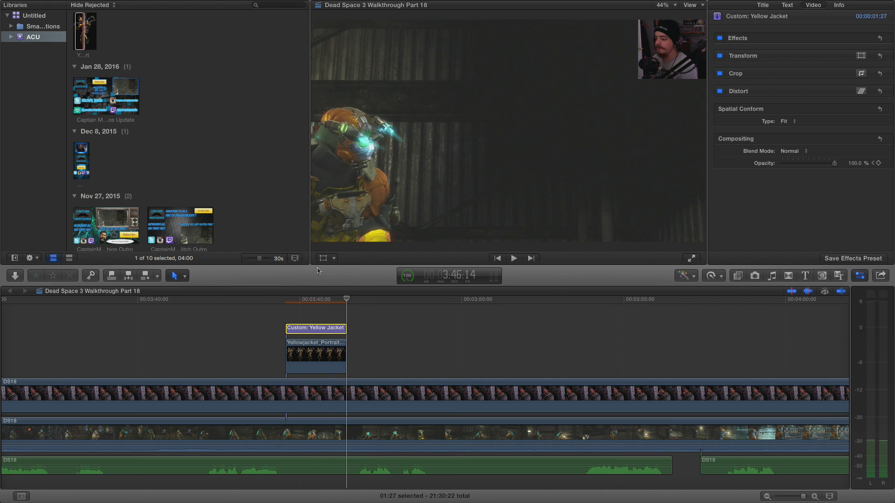
left_click(333, 318)
left_click(340, 329)
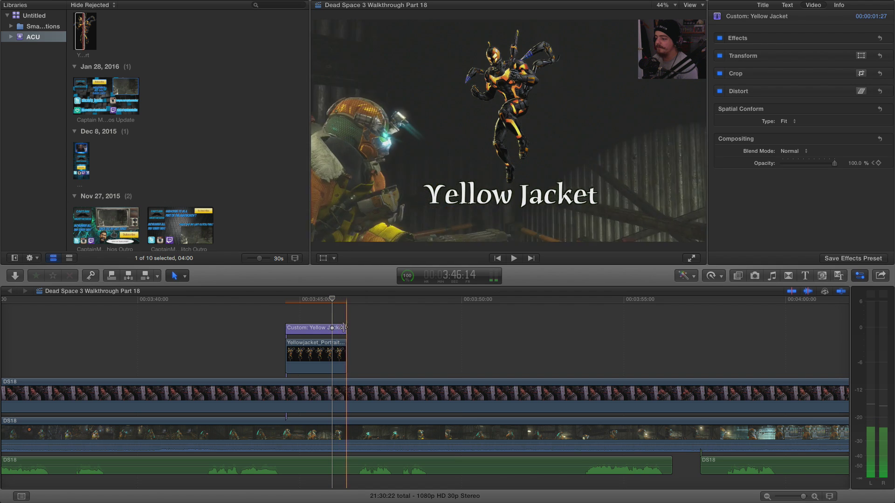
left_click_drag(346, 328, 359, 353)
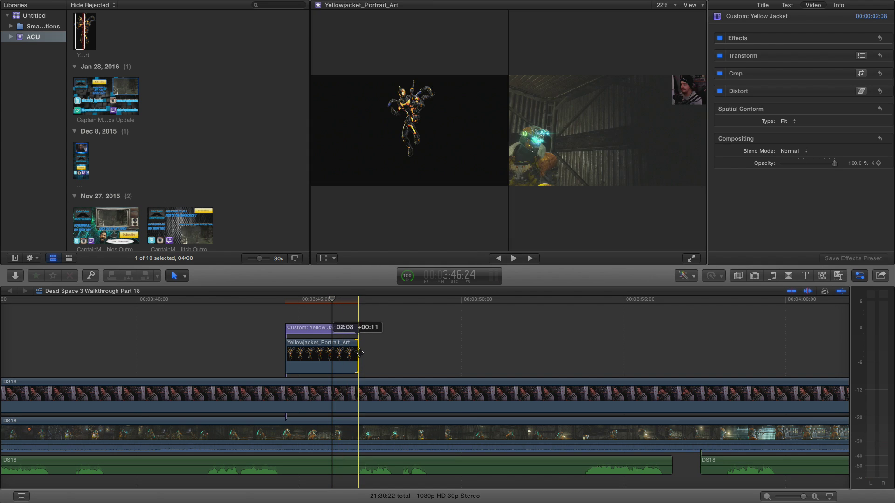
key("space")
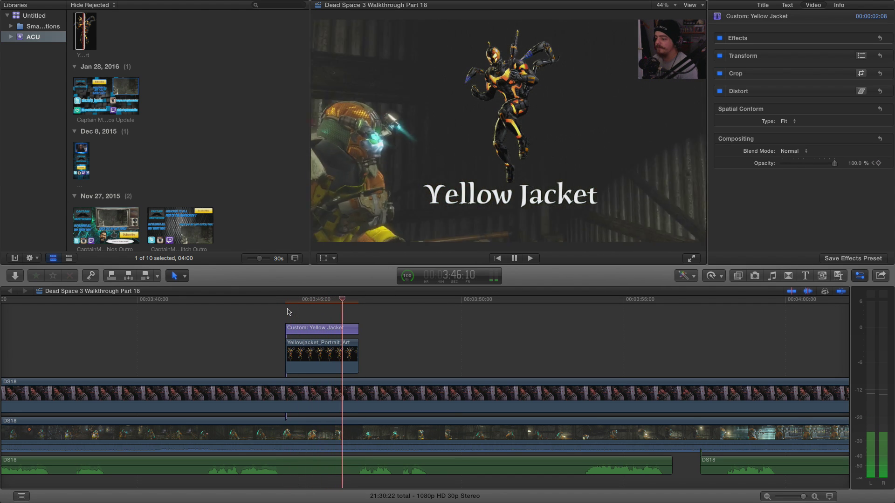
key("space")
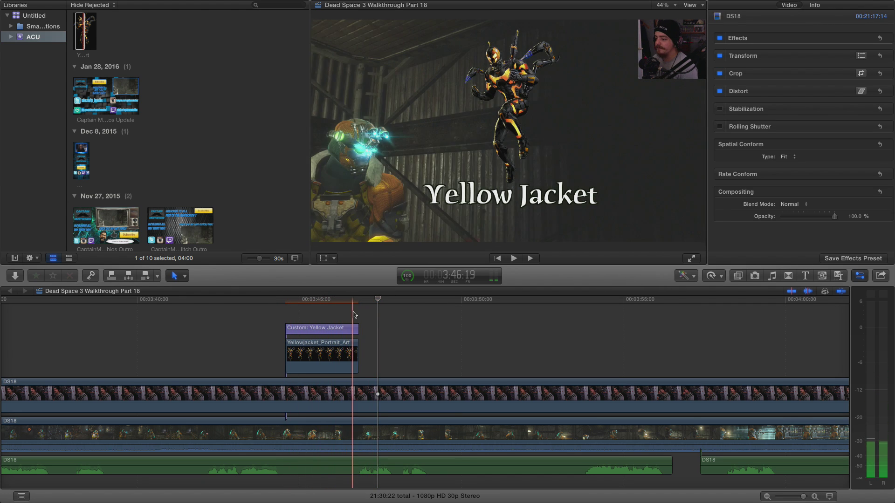
Keyframe the opacity of the title and the image to fade out from 100% at about 3:46:18 to their end, and play it back.
left_click(351, 328)
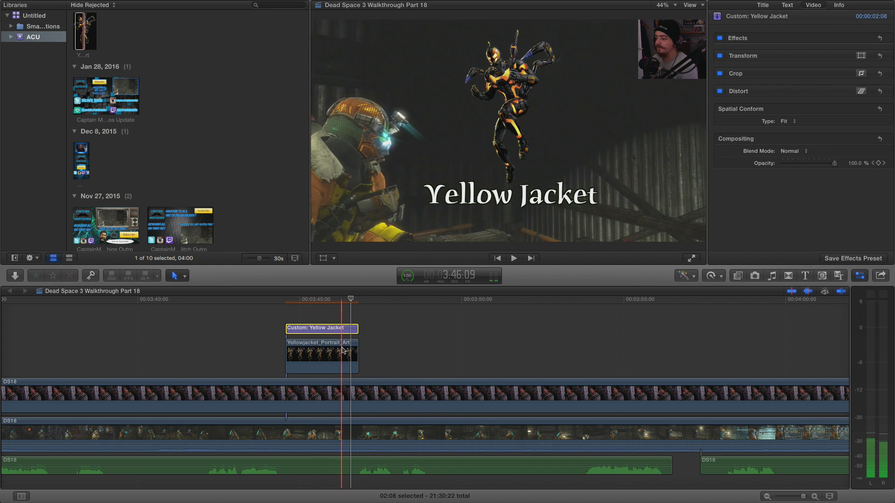
left_click(691, 157)
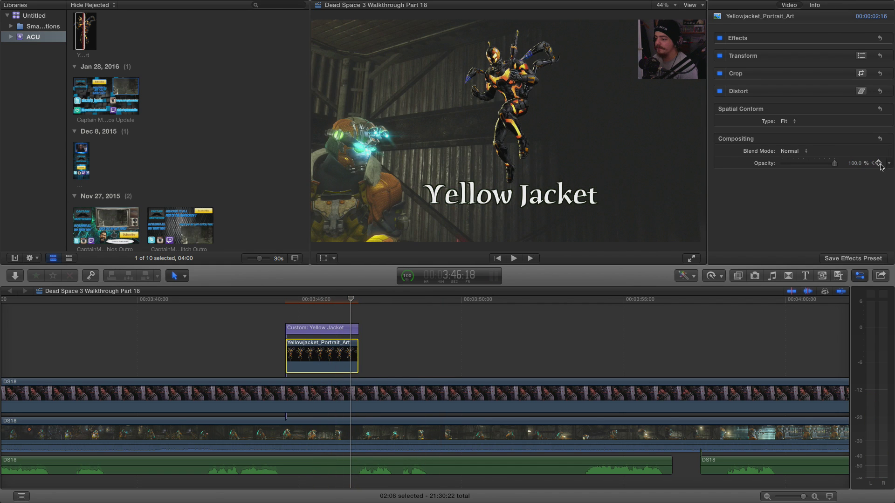
left_click(359, 355)
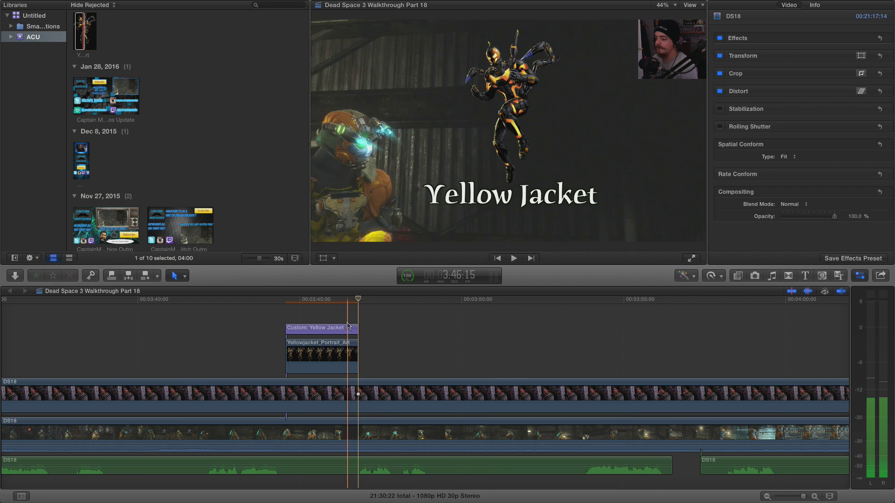
left_click(348, 326)
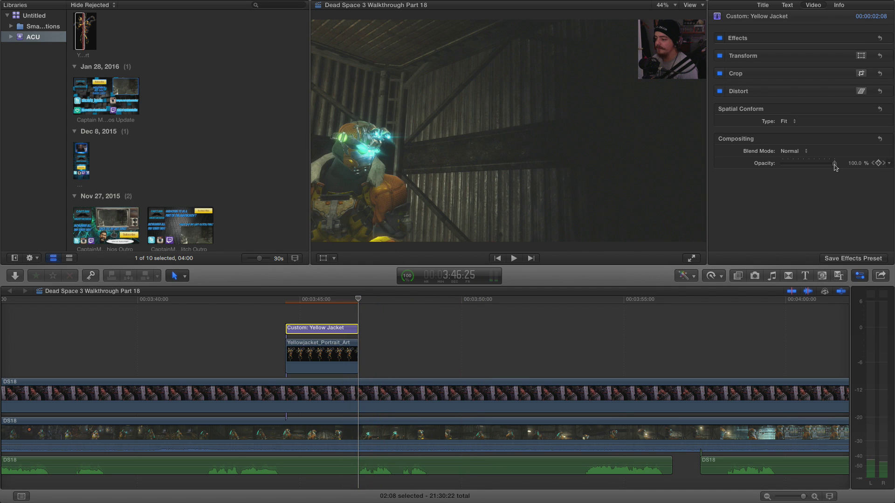
left_click(340, 357)
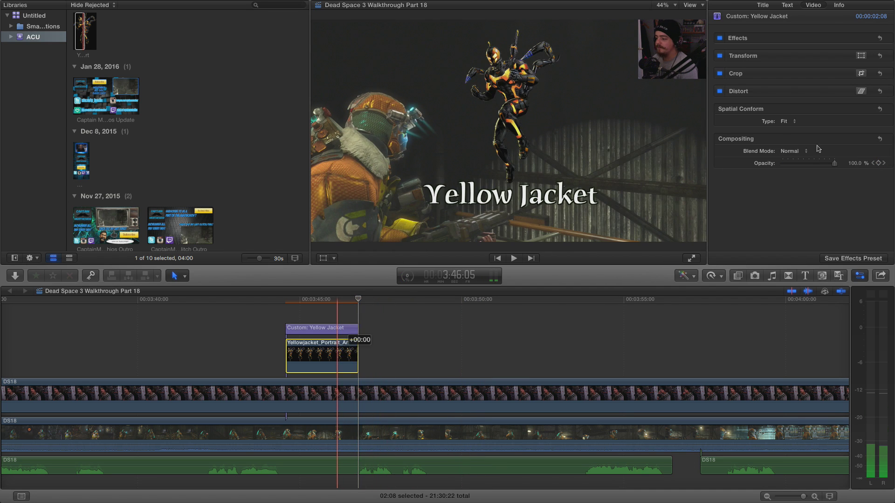
left_click(351, 311)
key("space")
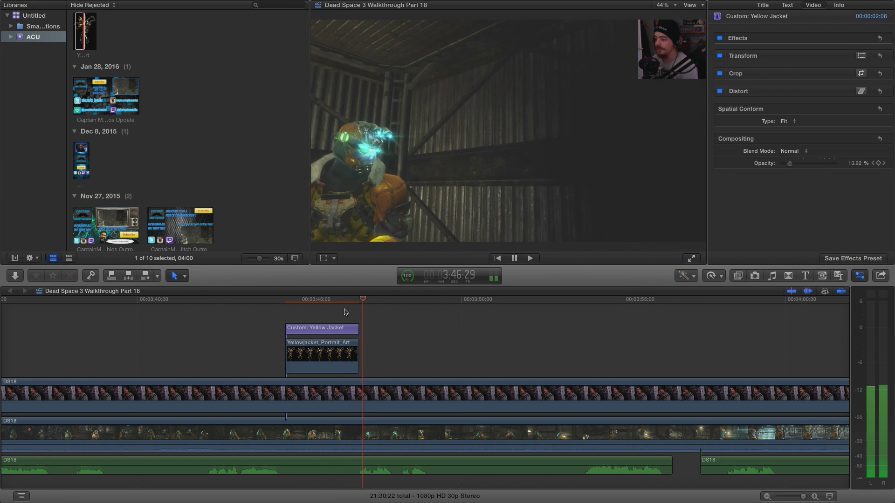
Play back the Yellow Jacket overlay once more from its start through the end of its fade-out.
left_click(287, 311)
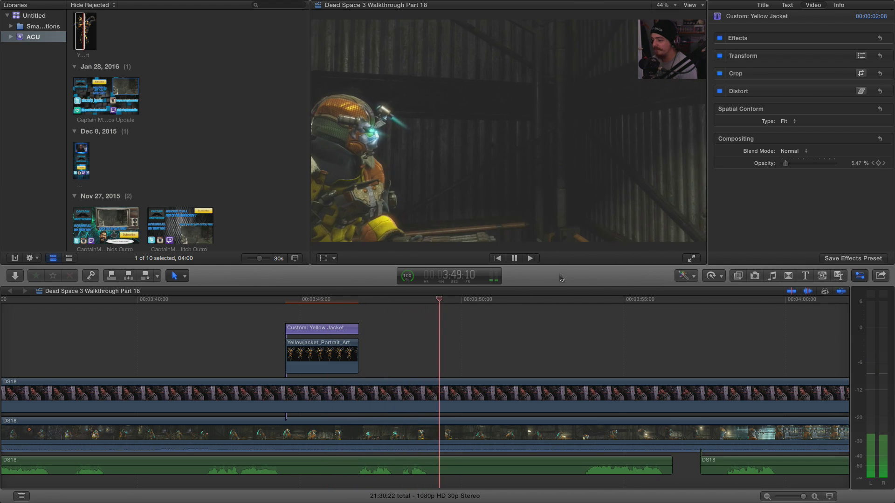
key("space")
Play back the footage between about 5:14 and 5:19 several times to locate the start and end of the moment to reuse.
left_click(766, 498)
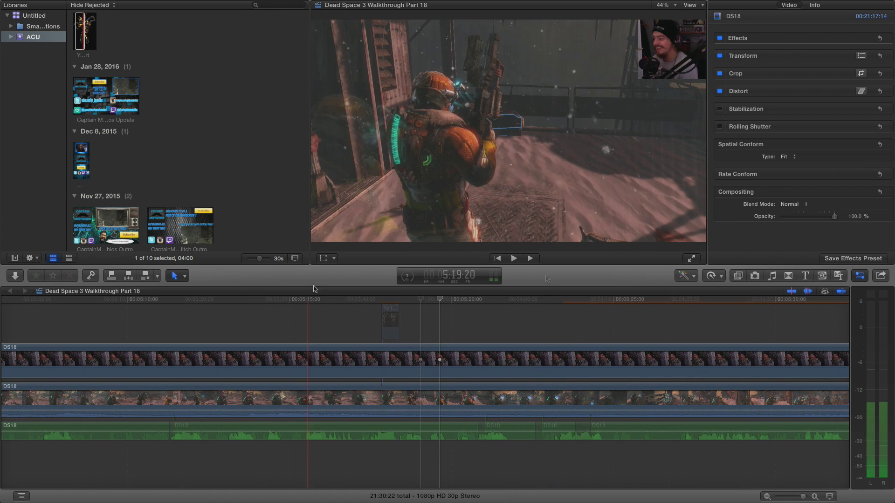
left_click(295, 303)
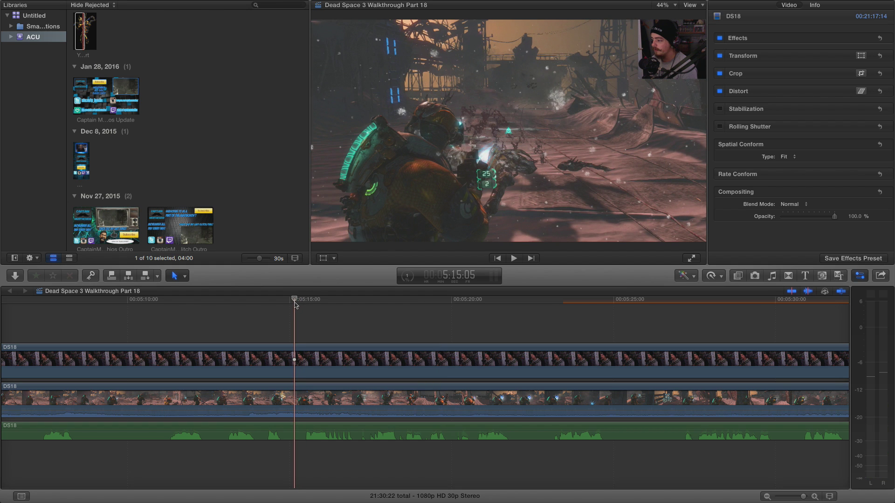
key("space")
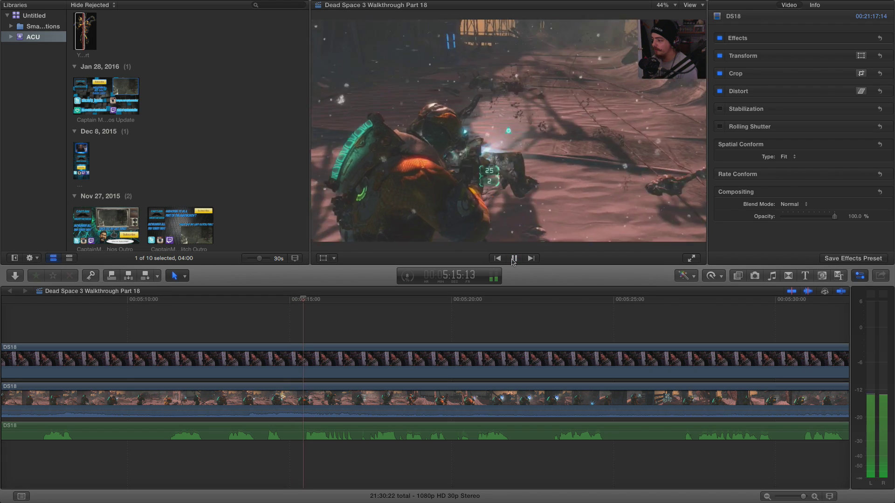
left_click(513, 258)
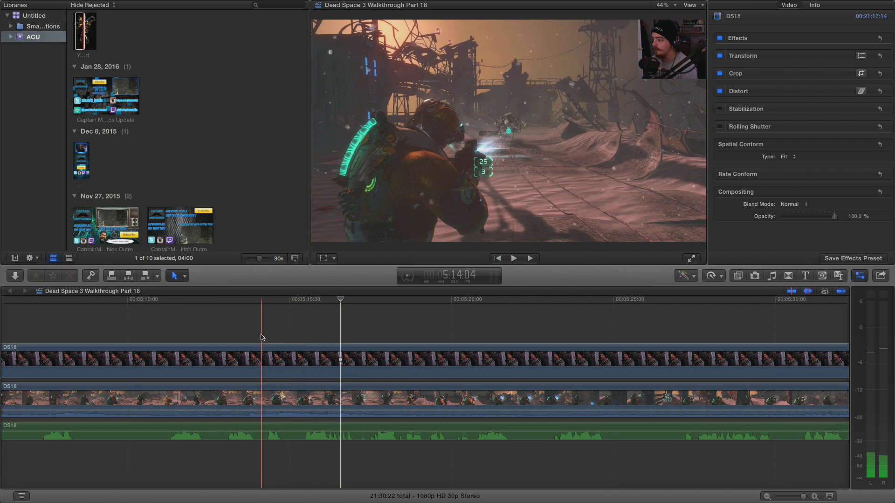
left_click(264, 344)
key("space")
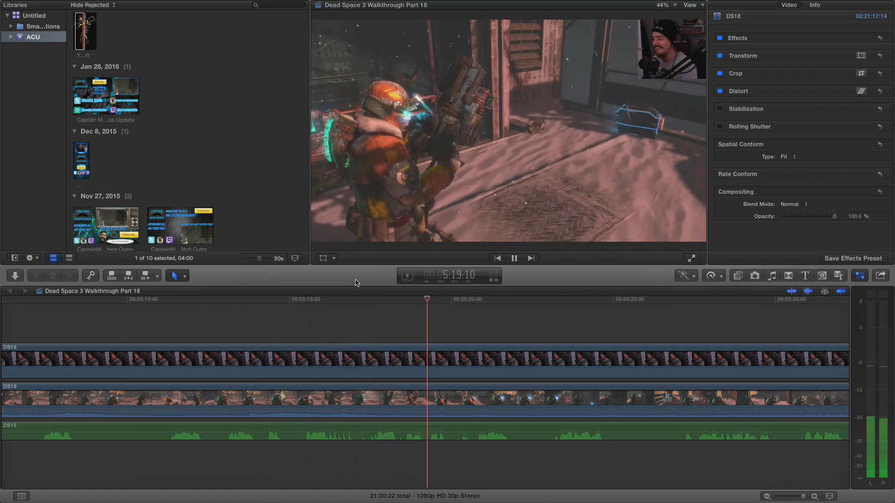
key("space")
left_click(302, 310)
key("space")
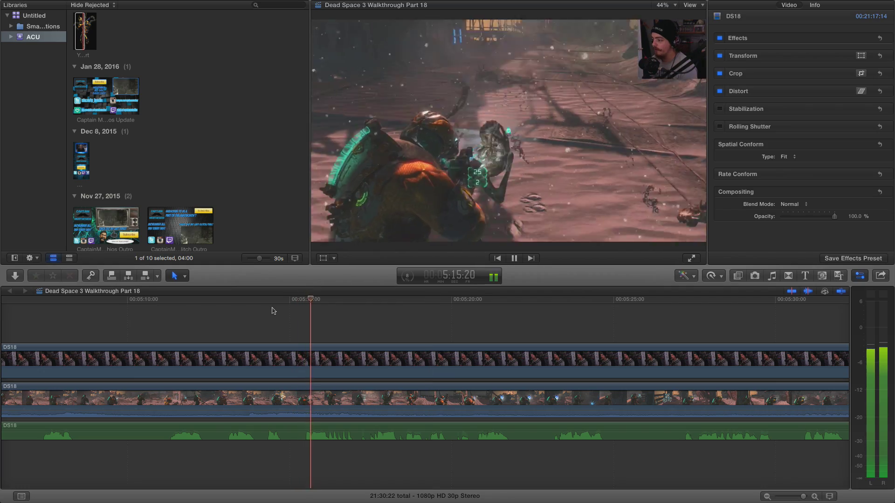
left_click(272, 310)
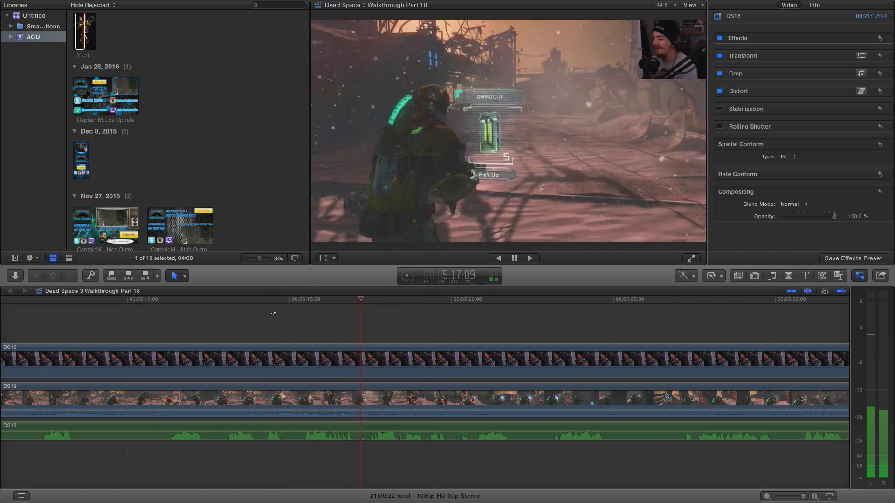
key("space")
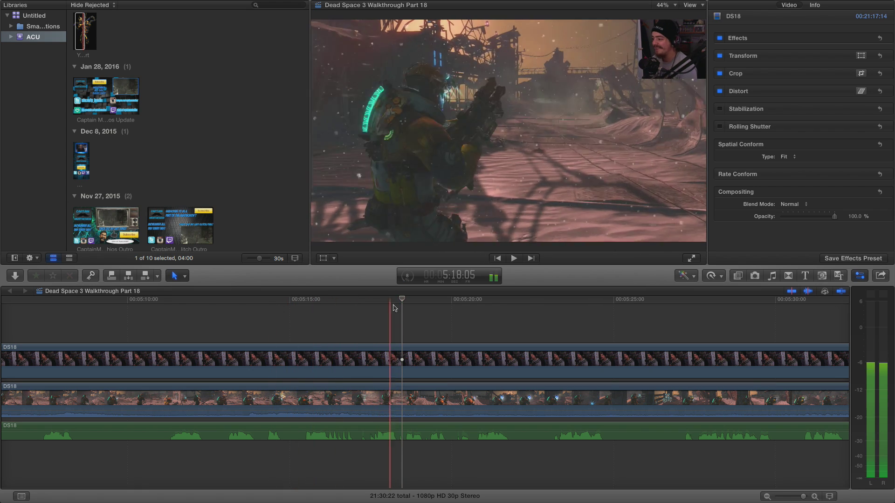
key("space")
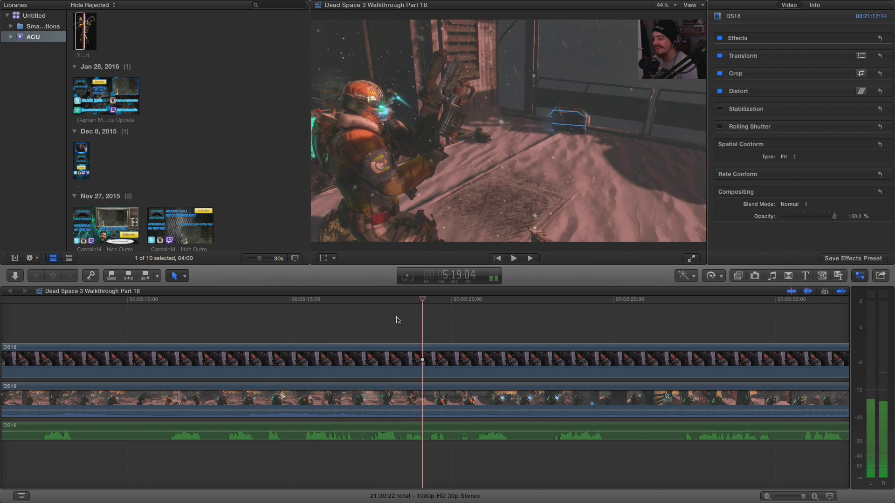
key("space")
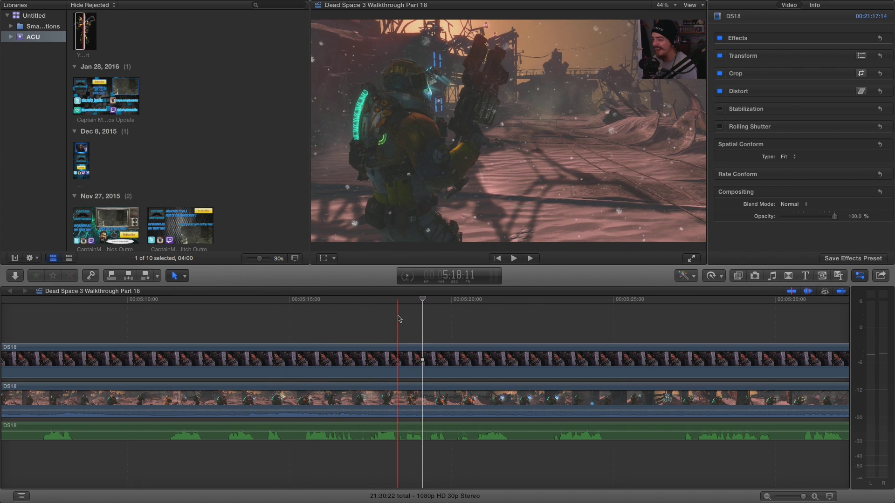
Split the webcam, gameplay and commentary audio clips at 5:18:11.
left_click(398, 318)
left_click(399, 351)
key("super+b")
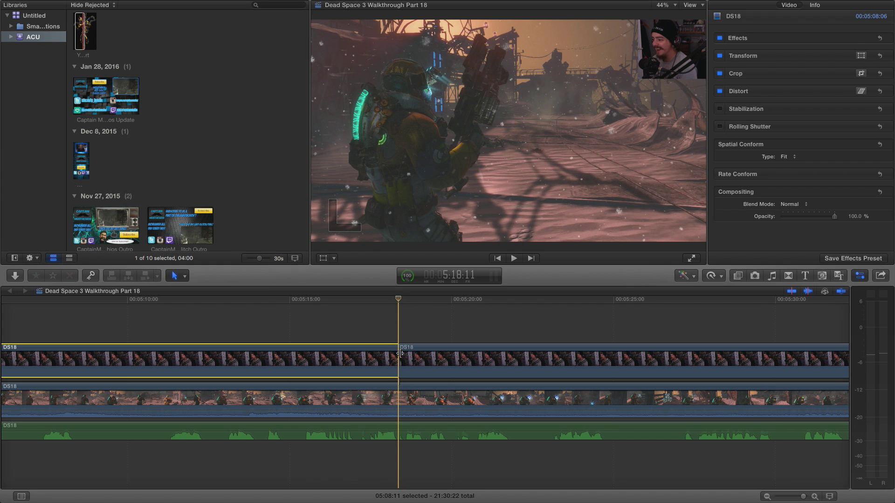
left_click(399, 395)
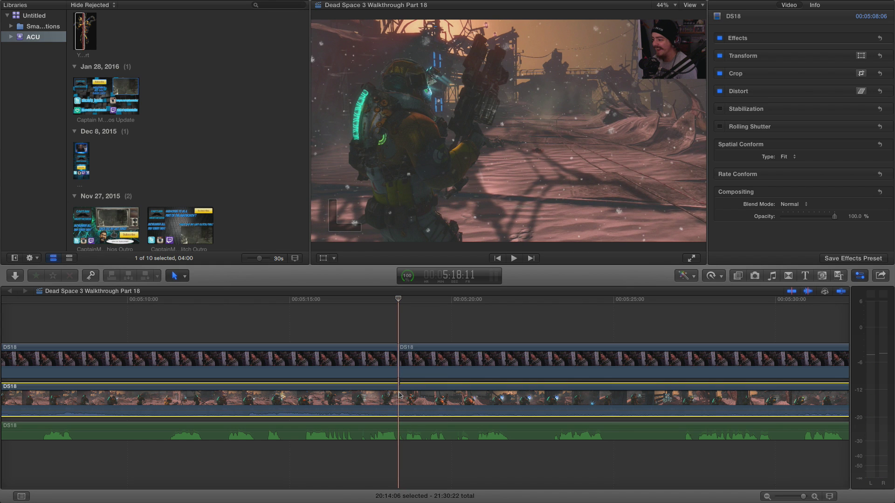
key("super+b")
left_click(398, 429)
key("super+b")
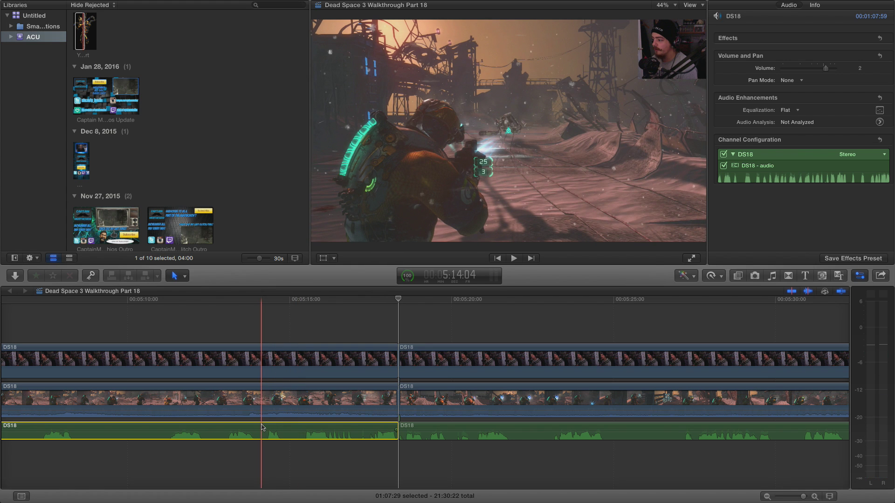
Split the commentary audio, gameplay and webcam clips at 5:14:04.
key("super+b")
left_click(261, 408)
key("super+b")
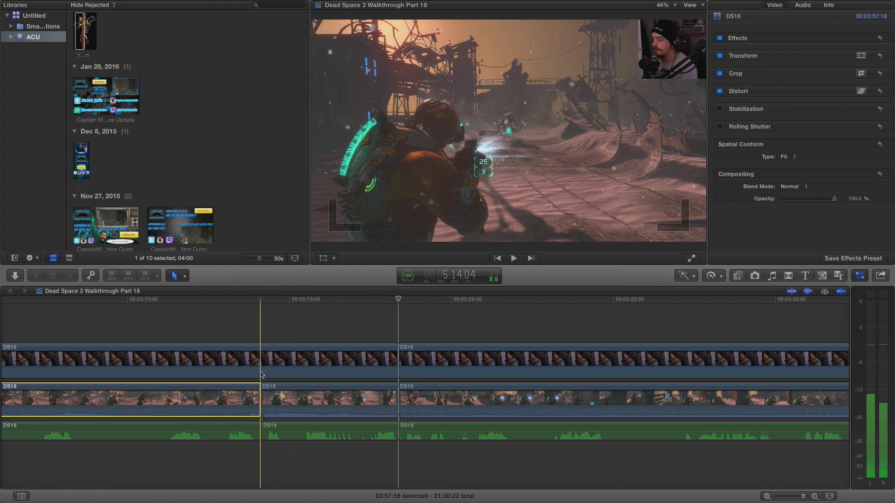
left_click(263, 370)
key("super+b")
Copy the three clip pieces between the two cuts, insert them at the project's start before CaptainMustachios Intro, and play back the result.
left_click(280, 370)
left_click(298, 401, "super")
left_click(298, 431, "super")
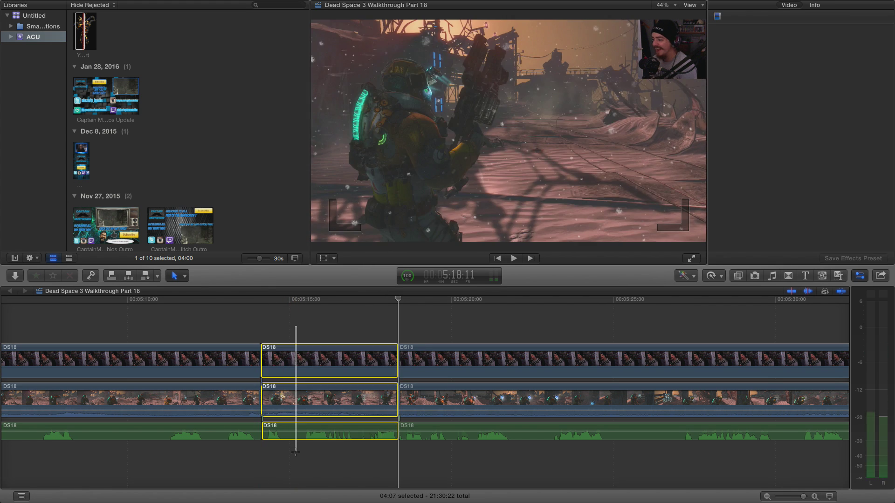
key("space")
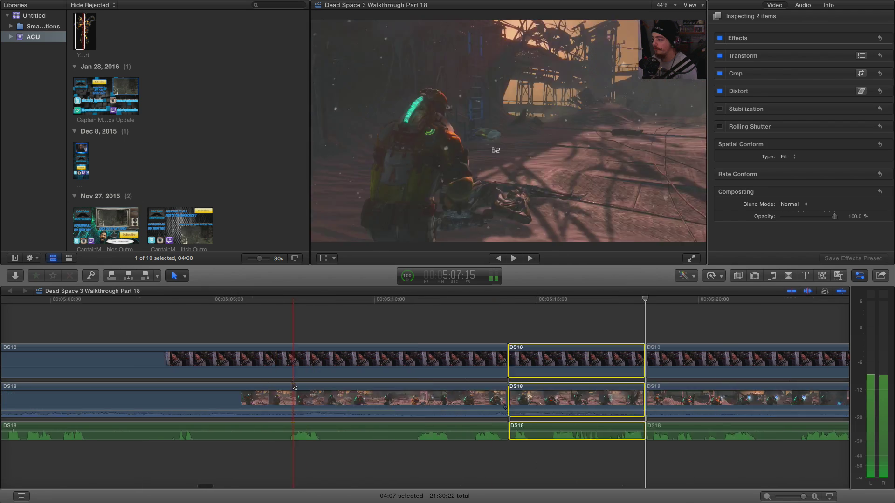
scroll(467, 397, "left", 10)
left_click(768, 497)
left_click(768, 497)
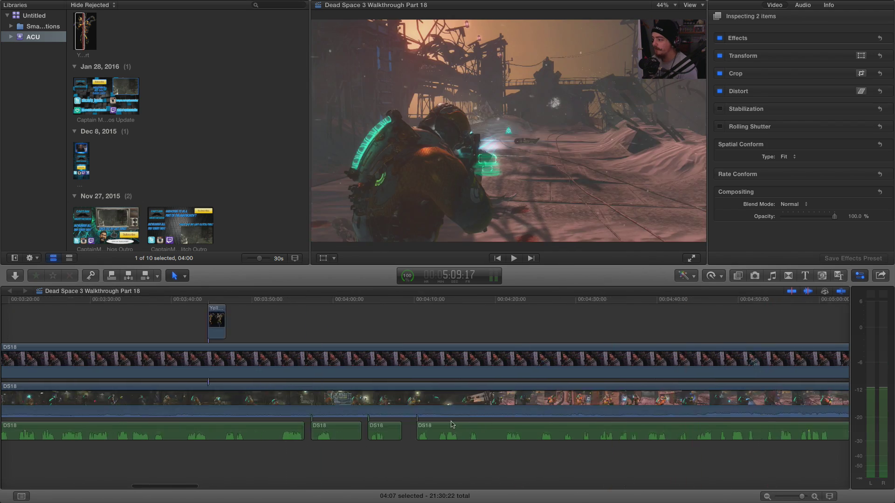
scroll(420, 396, "left", 10)
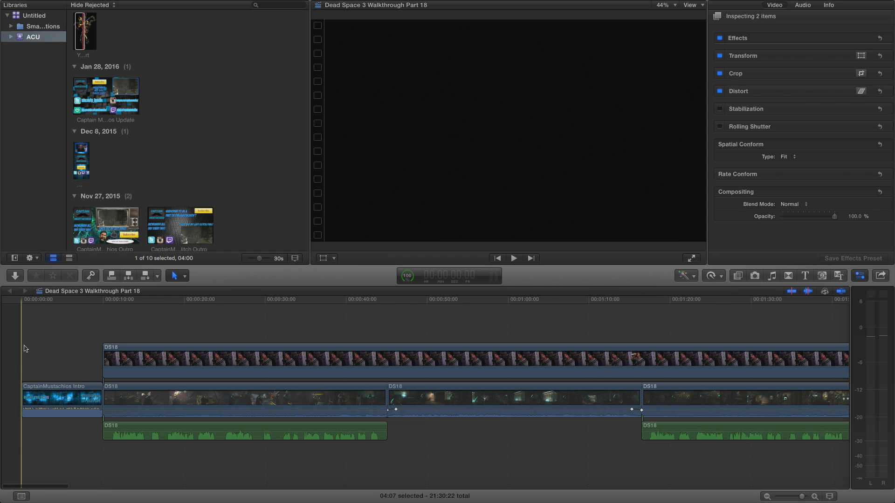
key("super+v")
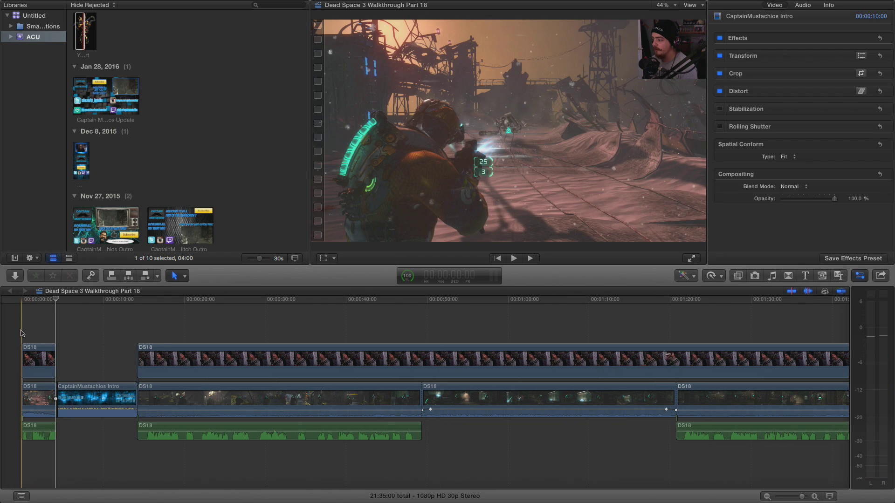
key("space")
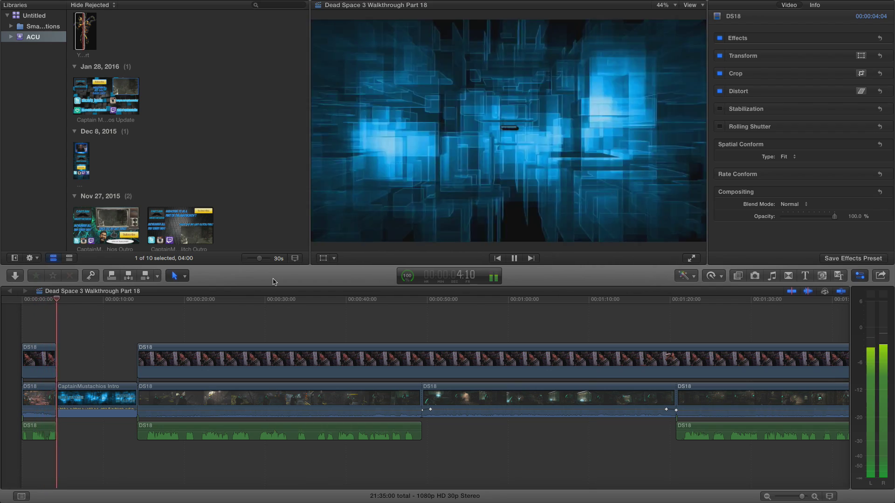
left_click(275, 299)
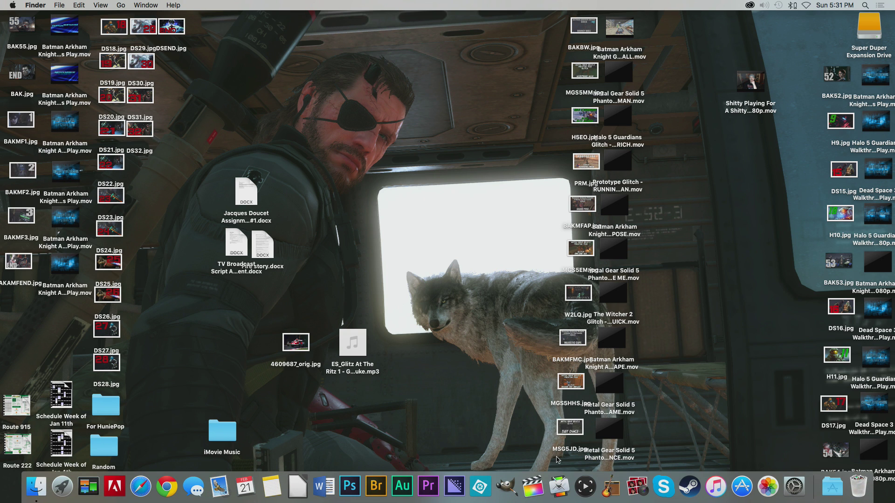
Relaunch Final Cut Pro, ignore the crash report, and reopen the Dead Space 3 Walkthrough Part 18 project.
left_click(533, 487)
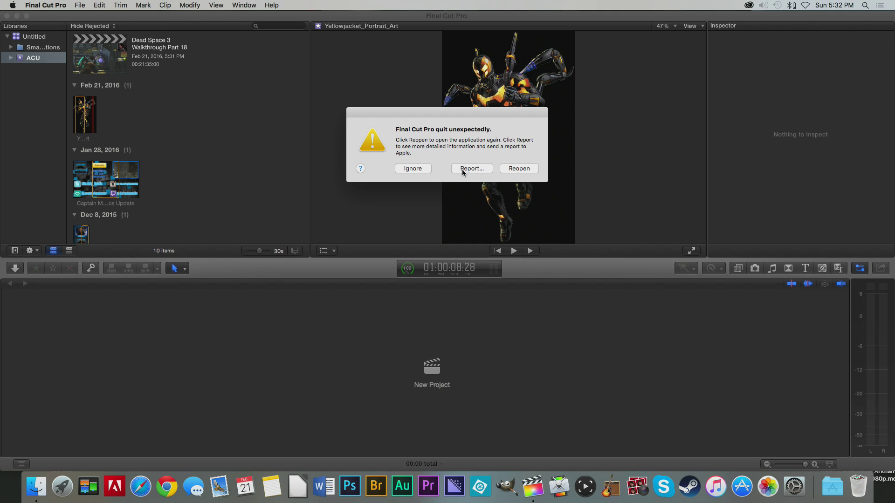
left_click(413, 169)
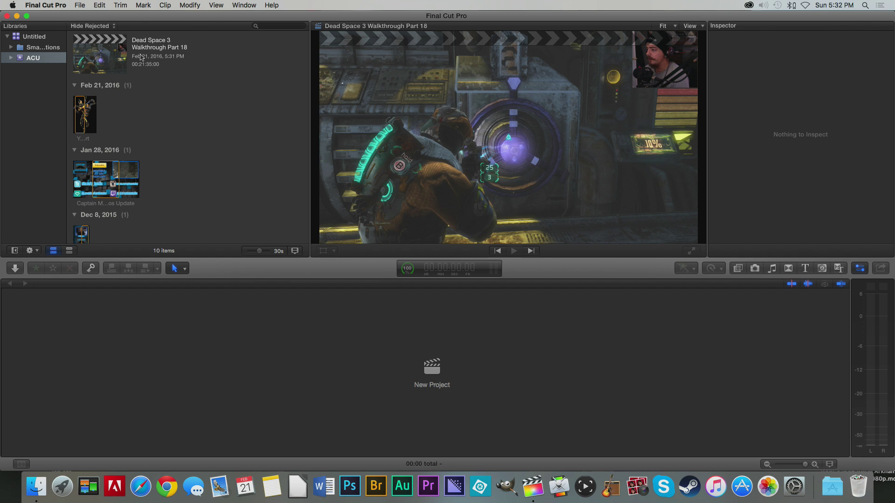
double_click(85, 55)
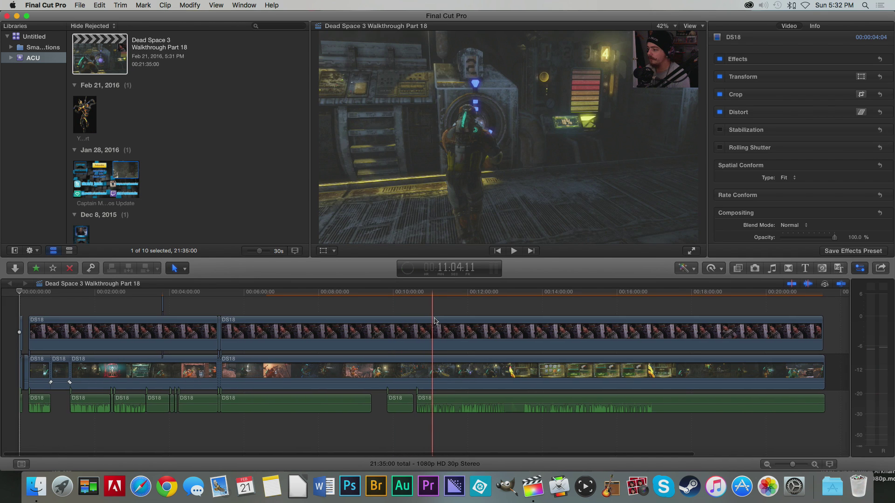
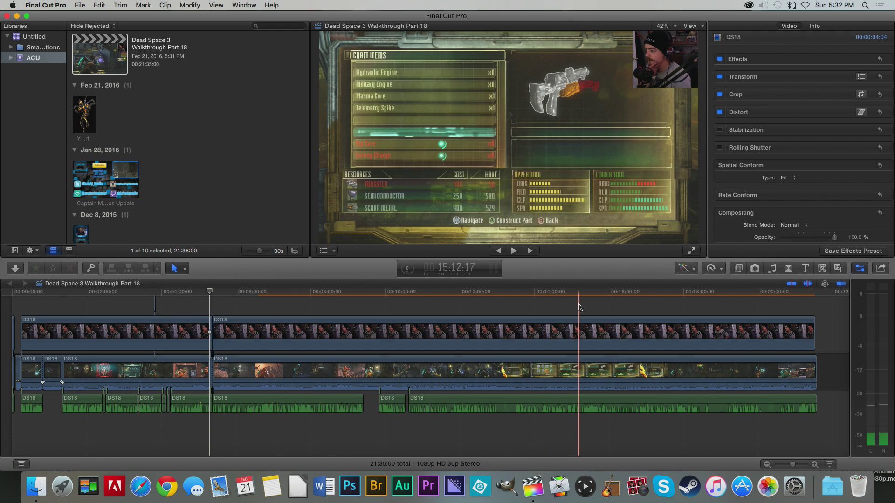
left_click(815, 465)
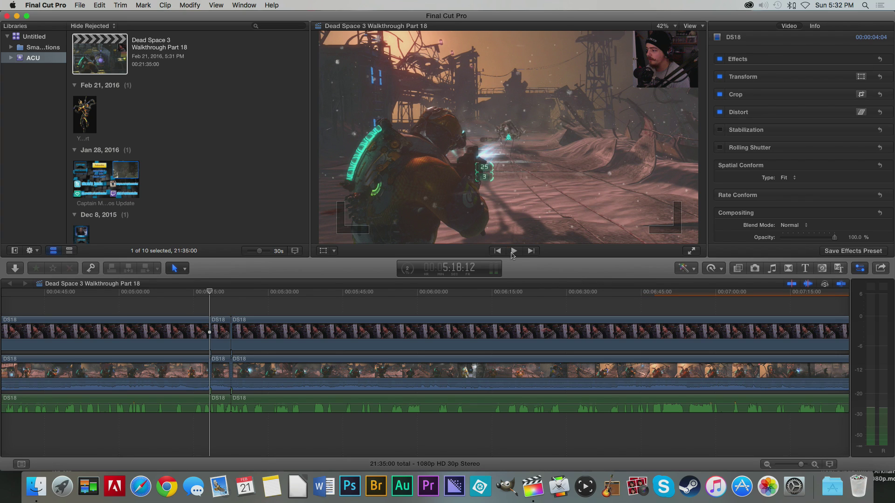
left_click(80, 5)
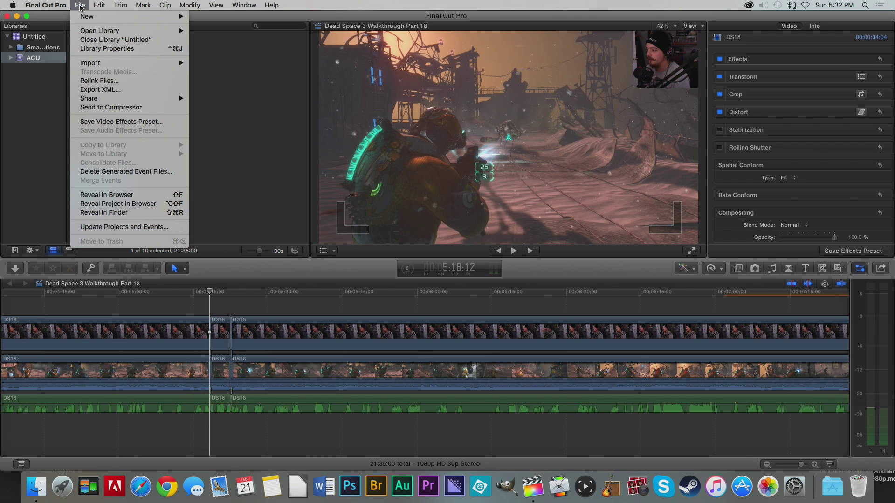
mouse_move(100, 7)
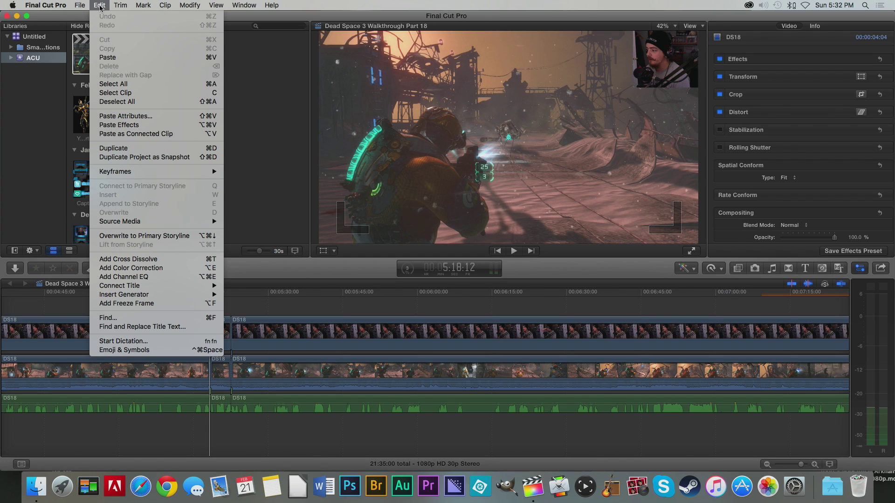
left_click(101, 7)
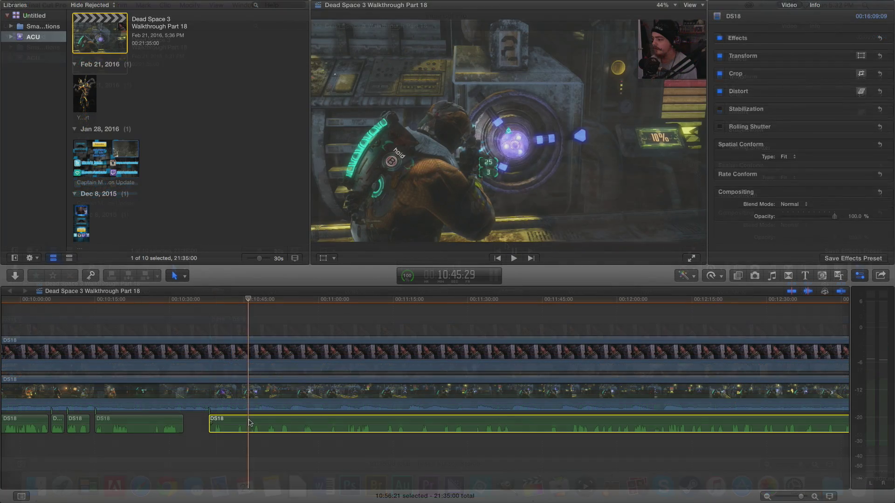
Split the gameplay clip and the commentary audio at 10:45:29.
left_click(254, 392)
key("cmd+b")
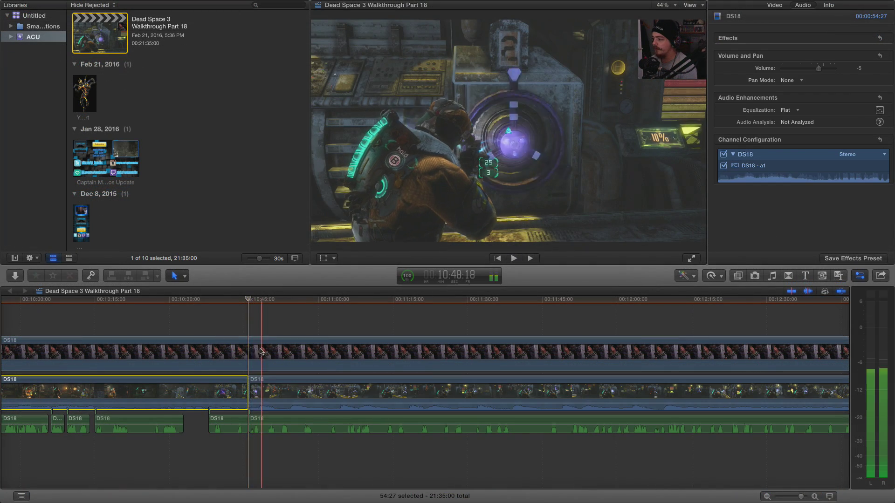
Split the webcam clip at 10:45:29, in line with the existing cut in the gameplay and voice clips.
left_click(251, 355)
key("cmd+b")
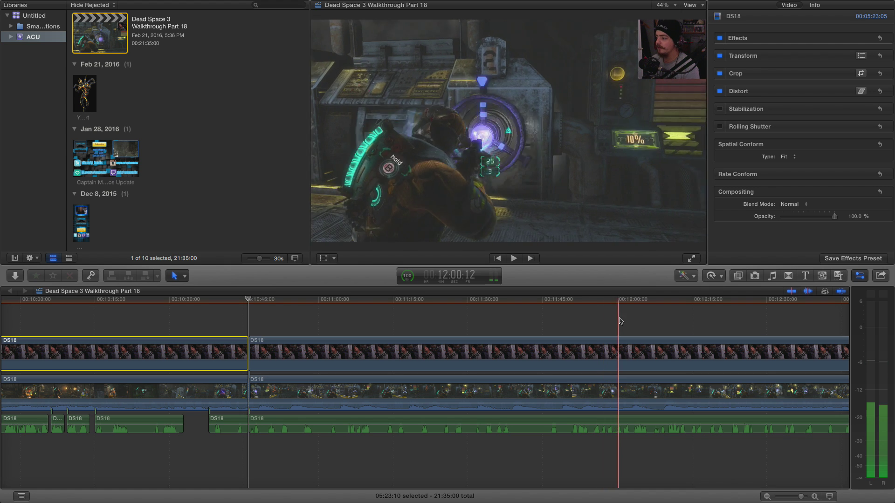
Find the end of the failed puzzle stretch and split the voice, gameplay and webcam clips at 12:10:05.
left_click(652, 320)
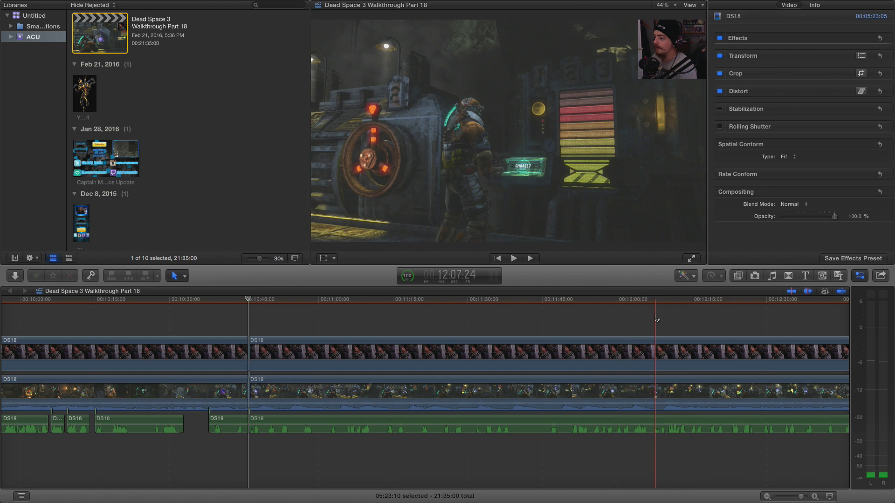
key("space")
scroll(622, 314, "right", 3)
scroll(622, 314, "right", 3)
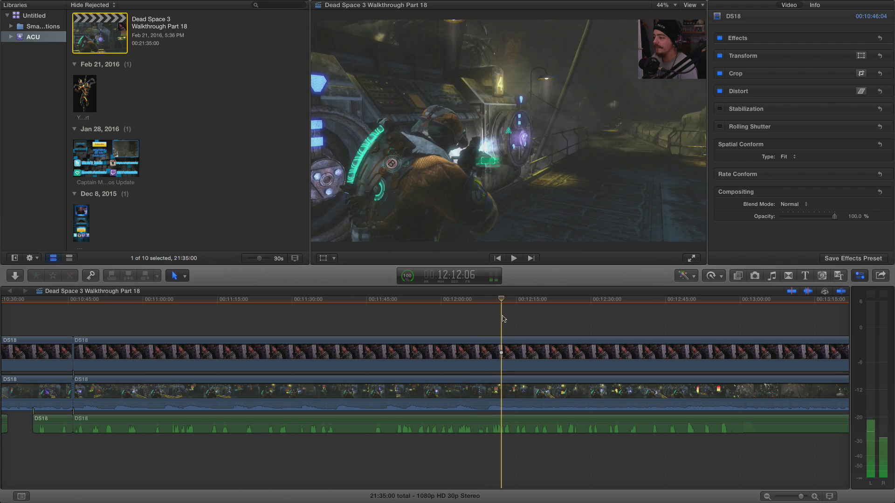
left_click_drag(501, 301, 491, 303)
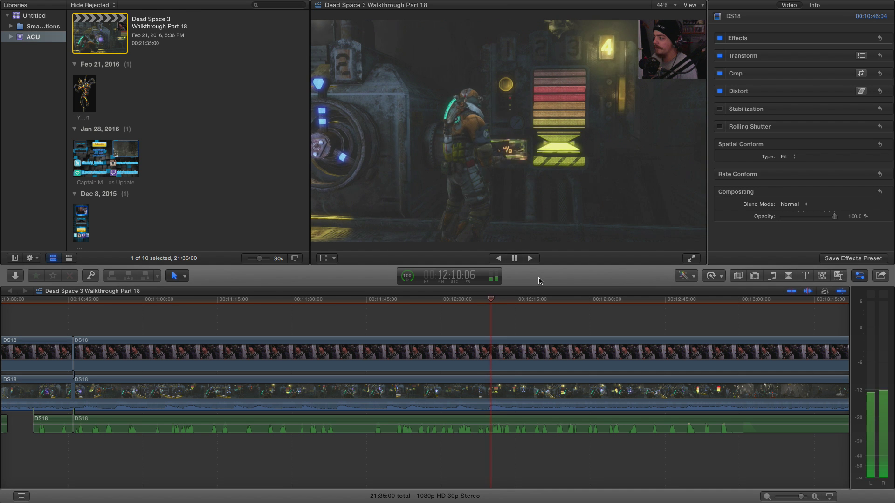
left_click(483, 321)
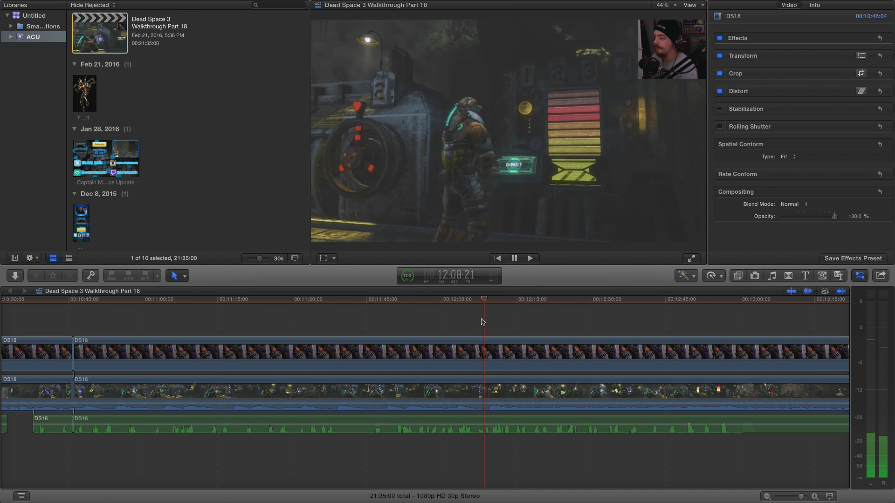
left_click_drag(483, 322, 479, 322)
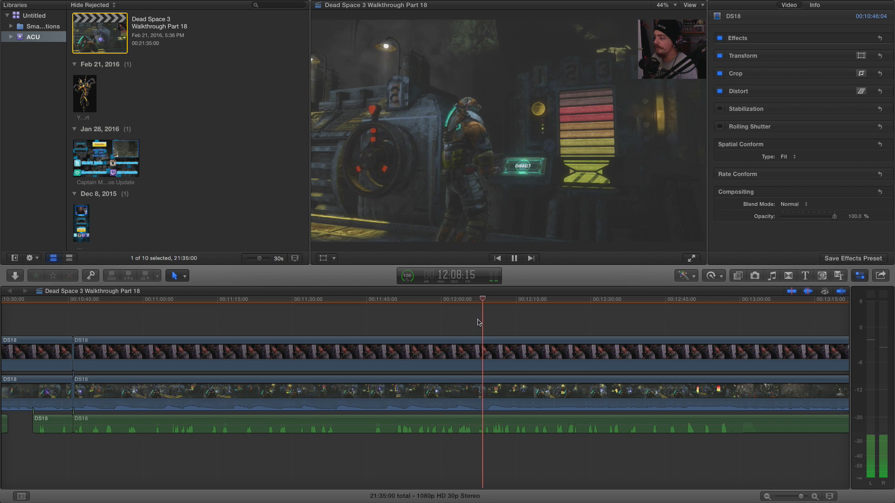
key("space")
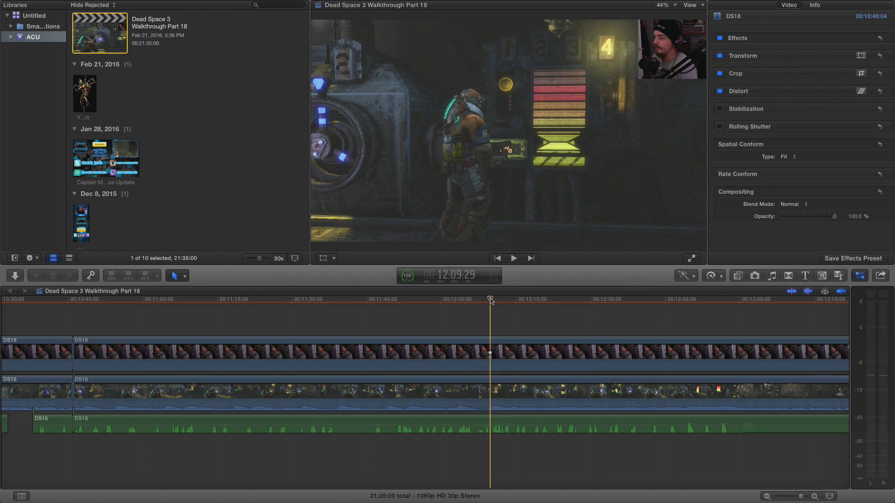
left_click(492, 422)
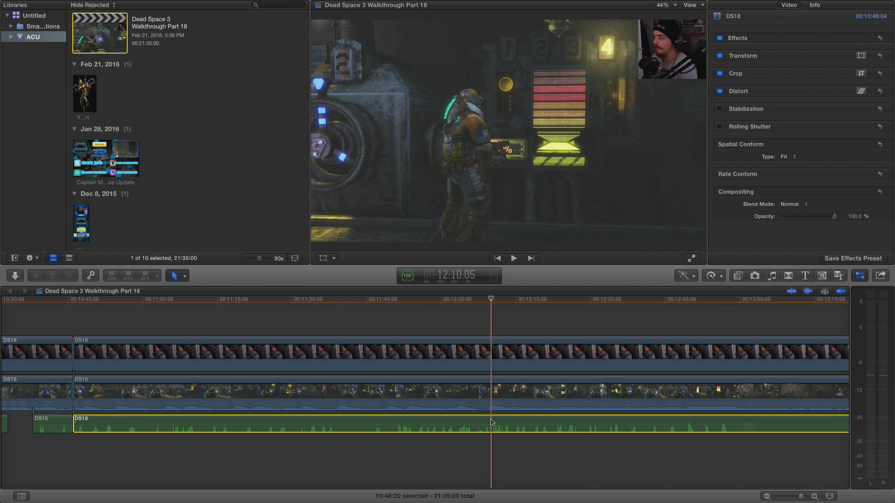
key("super+b")
left_click(492, 393)
key("super+b")
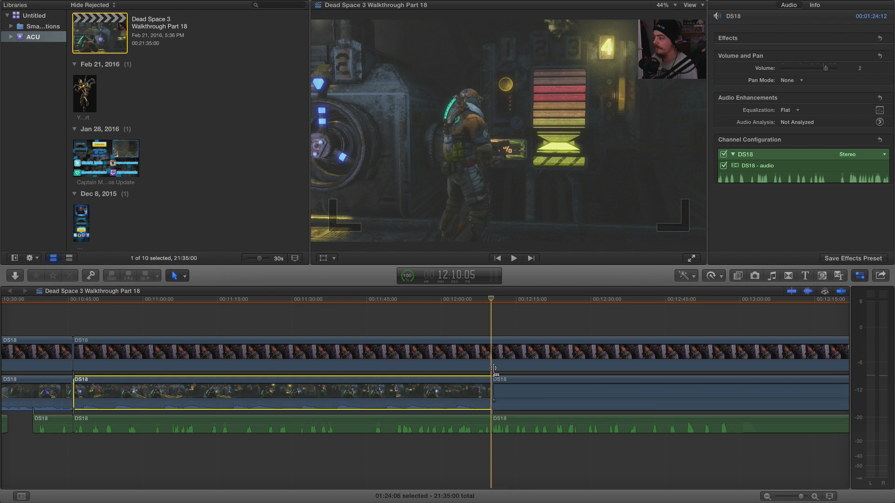
left_click(487, 359)
key("super+b")
Delete the webcam, gameplay and voice segments between the two cuts and play back across the join.
left_click_drag(485, 326, 430, 439)
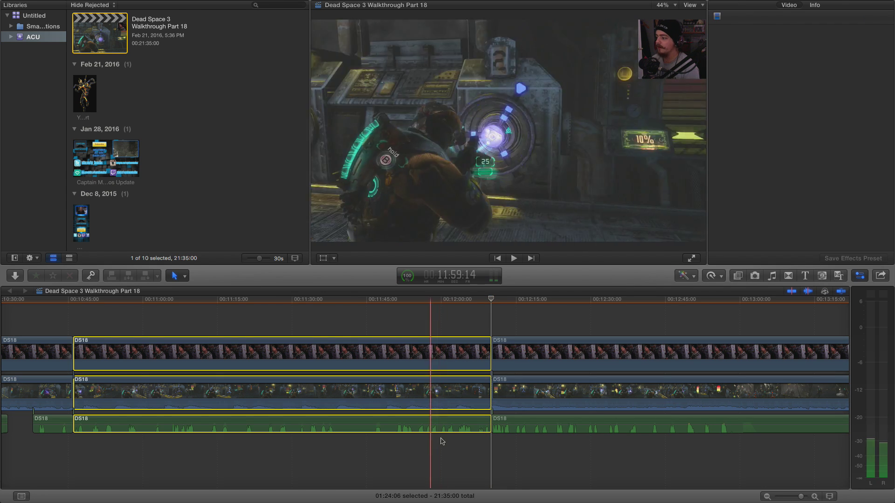
key("Delete")
scroll(326, 373, "left", 10)
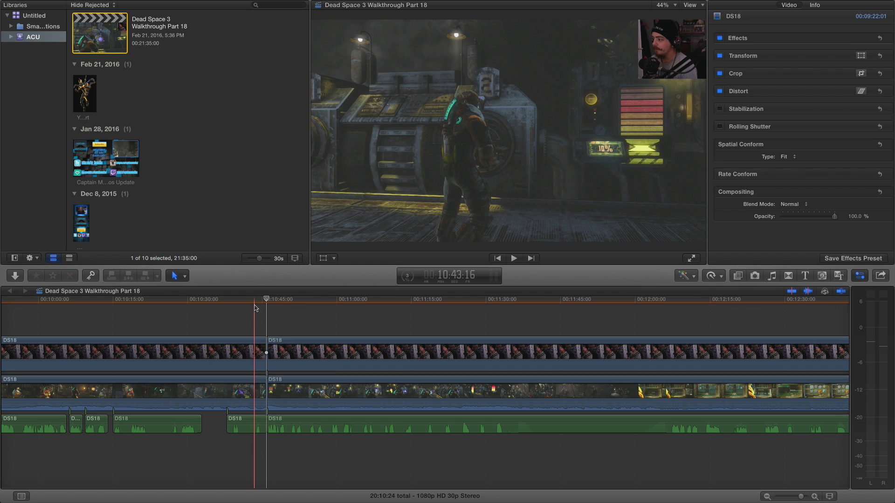
key("space")
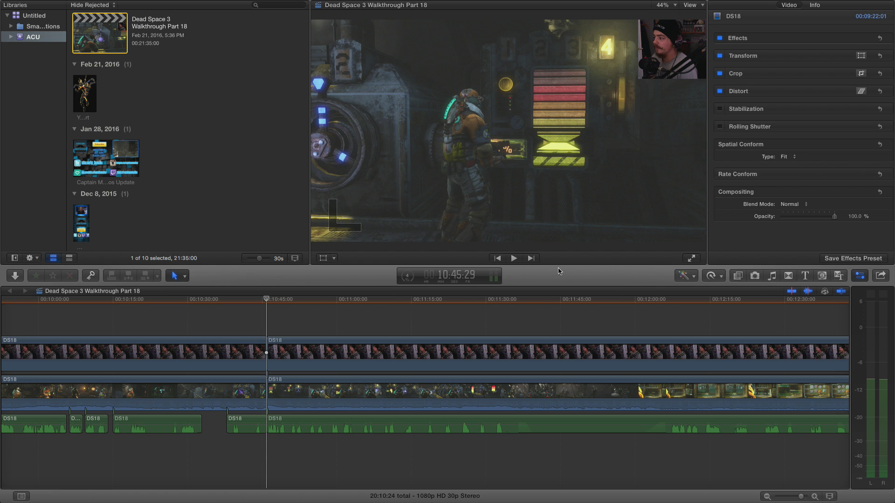
Cut the silent stretch from about 11:33 to 12:06 out of the voice audio track.
left_click(505, 425)
key("super+b")
left_click(634, 419)
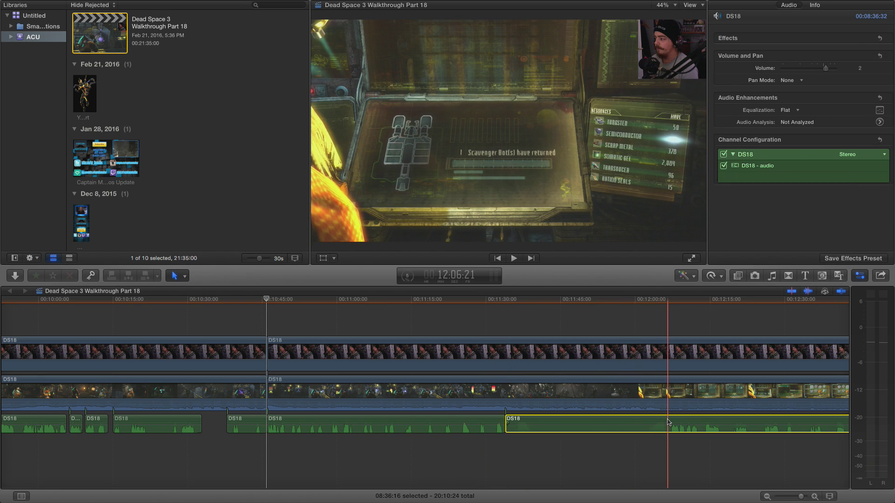
key("Delete")
scroll(525, 393, "right", 2)
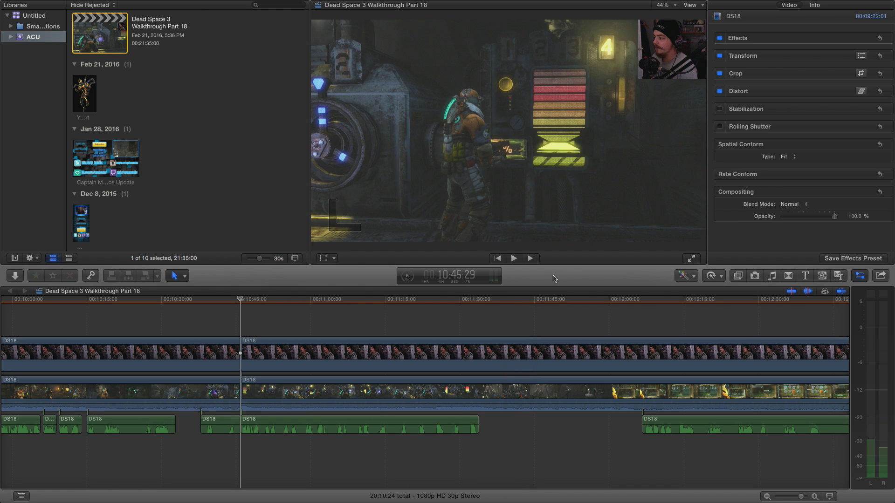
key("space")
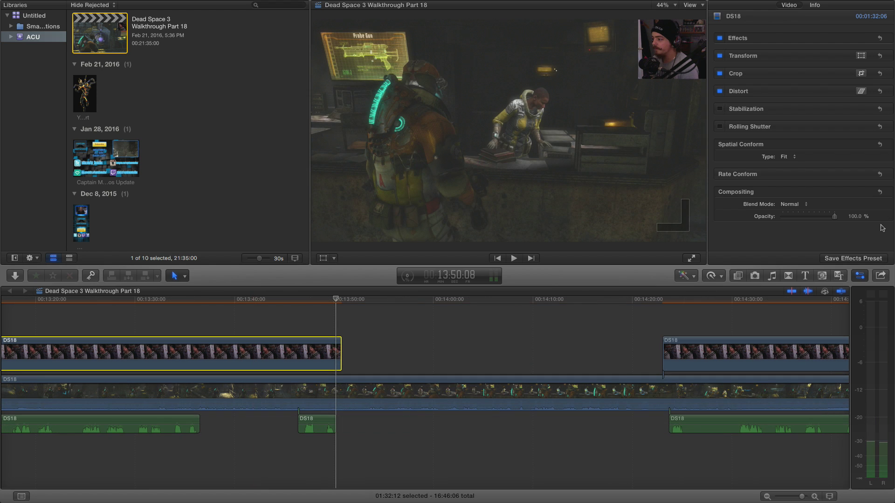
Fade out the webcam clip with opacity keyframes of 100% at 13:50:08 and 0% at its end.
left_click(878, 216)
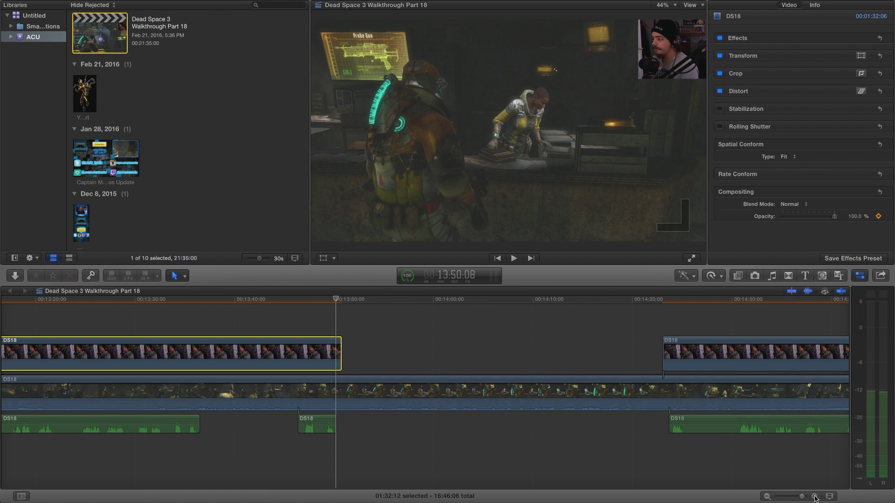
left_click(815, 497)
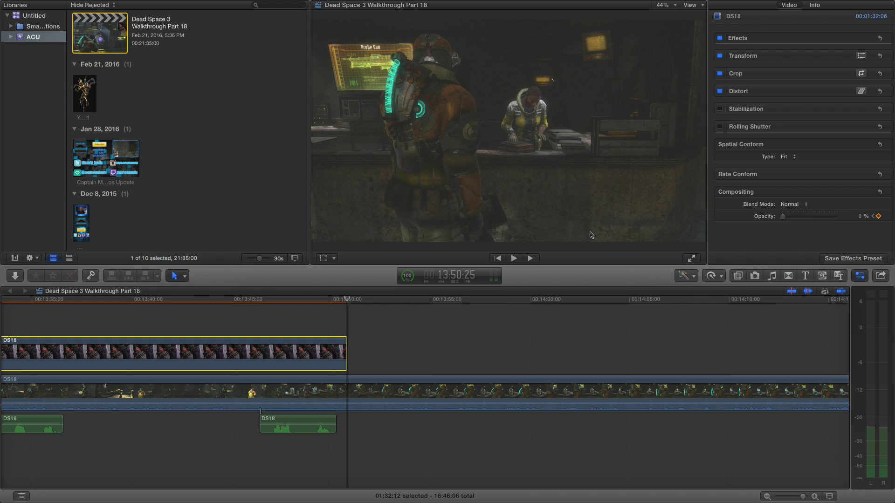
Try to fade in the returning webcam clip by setting opacity to 0% at 14:23:03 and 100% at 14:23:22.
scroll(466, 321, "right", 10)
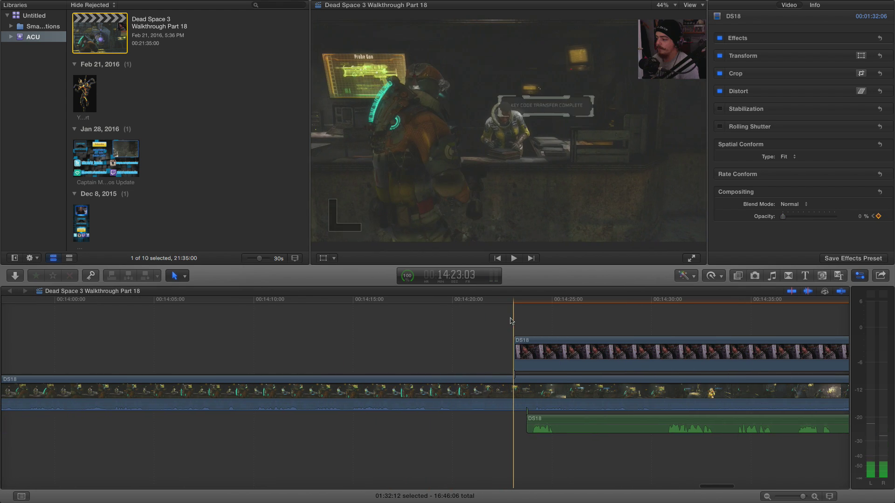
left_click(537, 351)
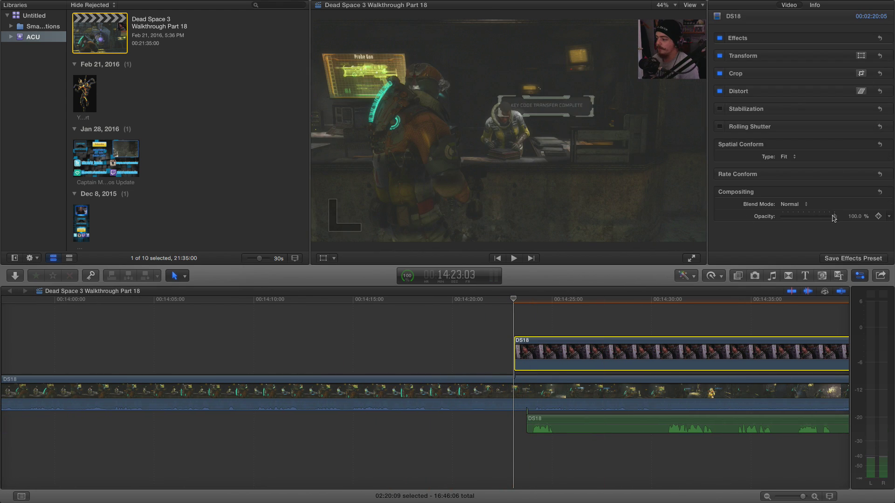
left_click_drag(834, 219, 742, 222)
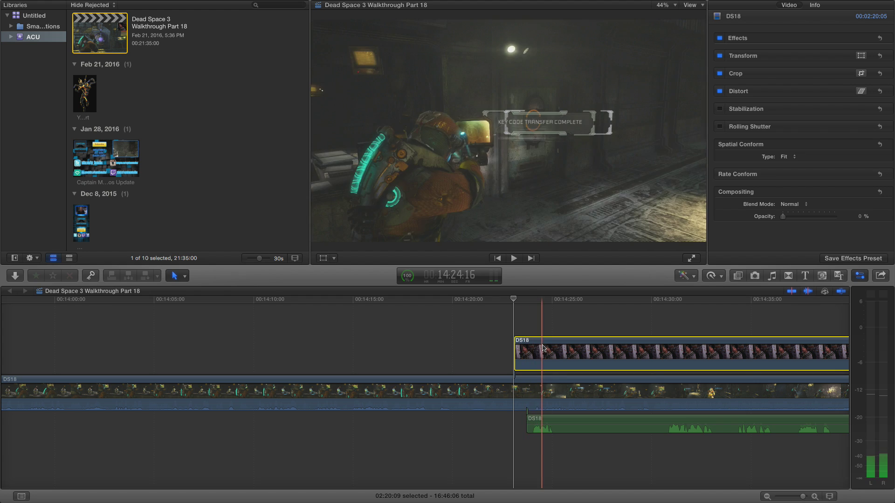
left_click(526, 350)
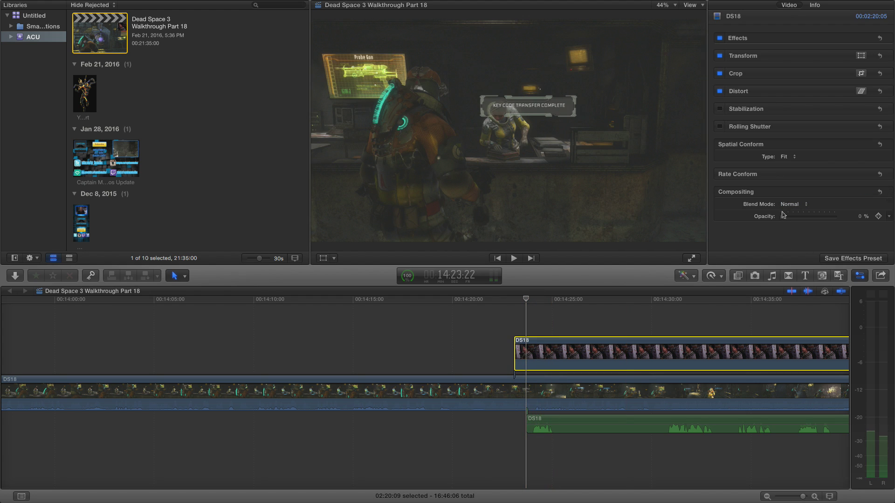
left_click_drag(785, 218, 874, 223)
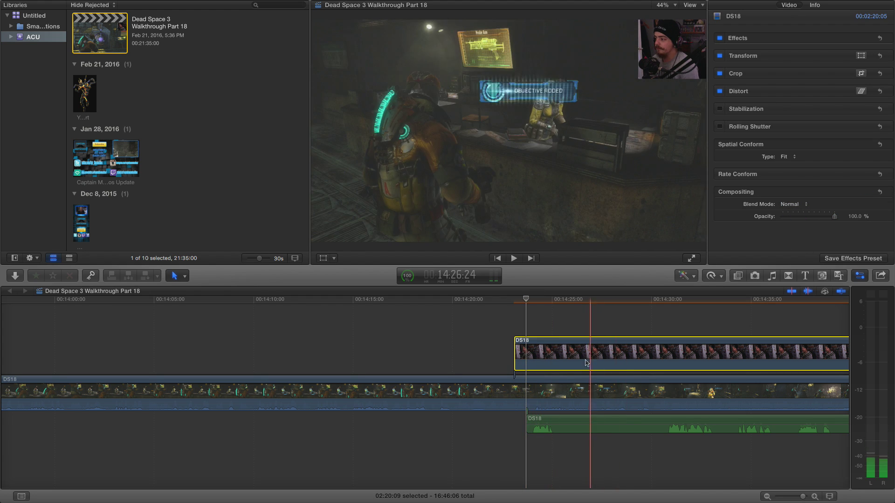
Play back the webcam fade-out near 13:50 and check how the webcam clip returns near 14:23.
scroll(571, 349, "left", 15)
left_click(551, 329)
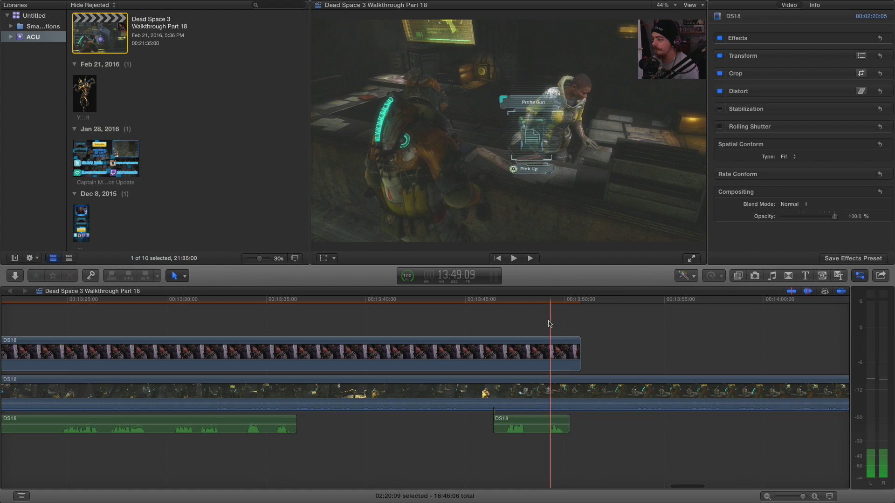
key("space")
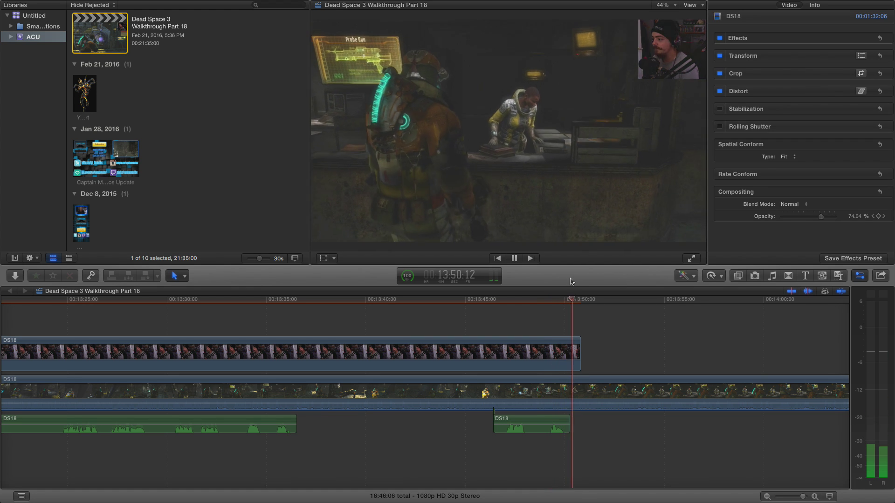
scroll(575, 324, "right", 5)
scroll(606, 326, "right", 5)
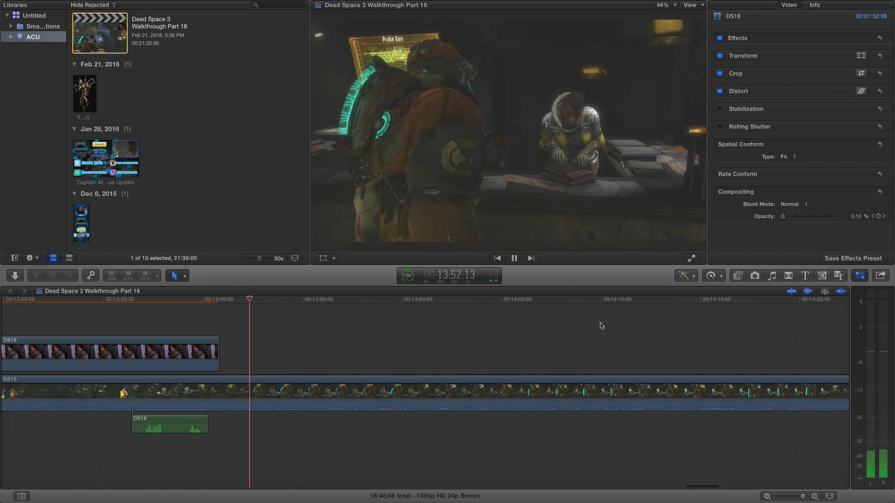
left_click(602, 325)
scroll(606, 326, "right", 6)
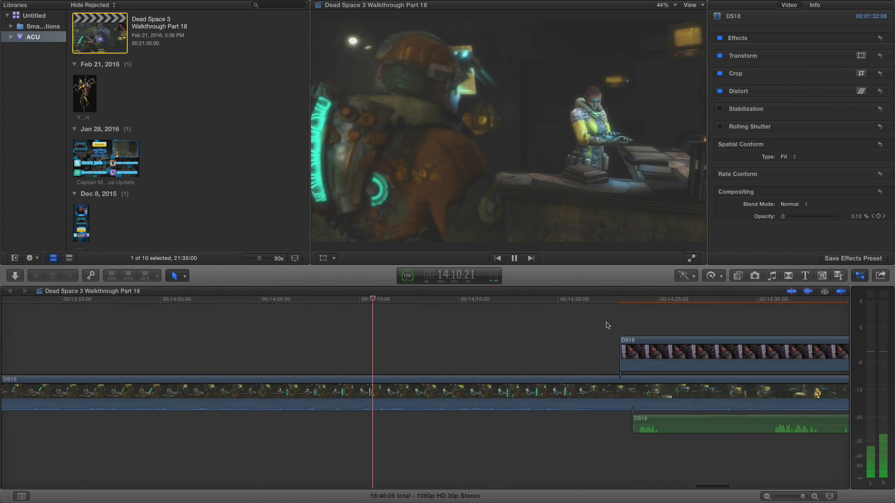
left_click(568, 329)
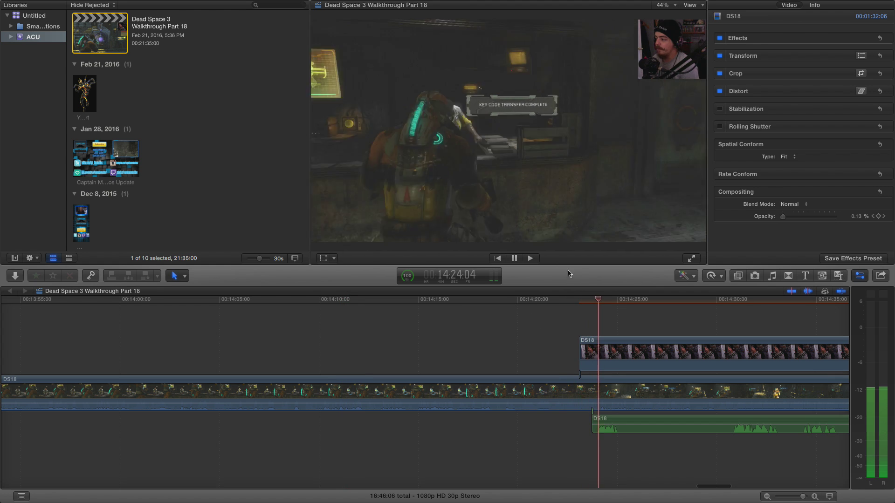
key("space")
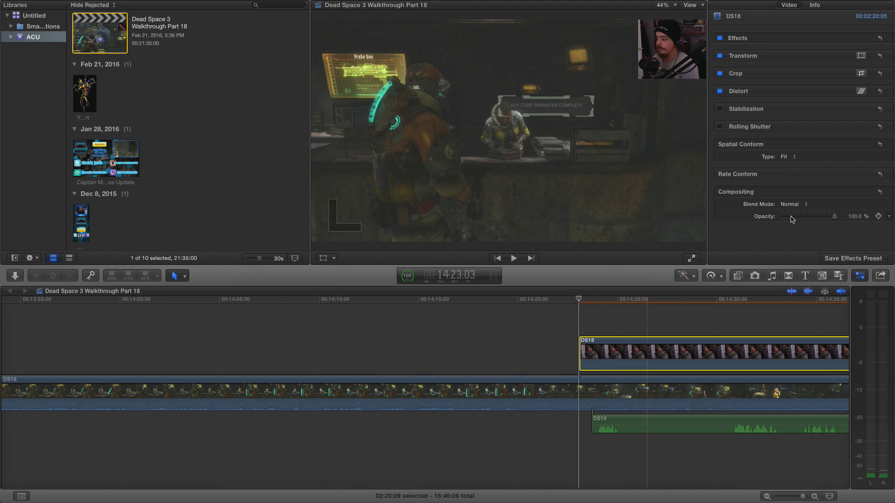
Keyframe the returning webcam clip's opacity from 0% at 14:23:03 to 100% at 14:23:22 and play back the fade-in.
left_click_drag(834, 218, 736, 222)
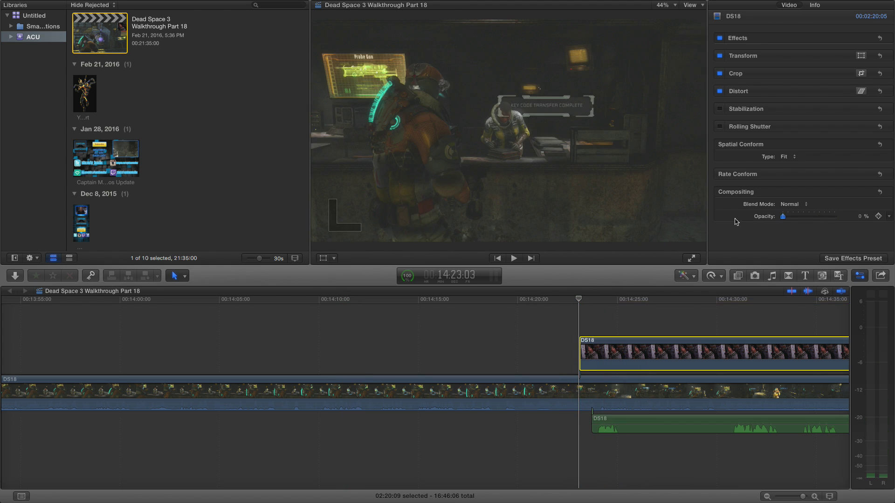
left_click(878, 217)
left_click(589, 371)
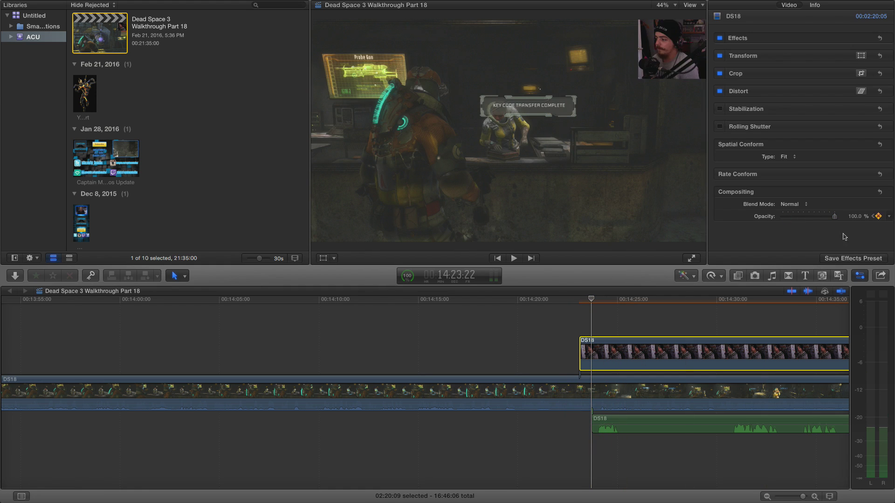
left_click(574, 327)
key("space")
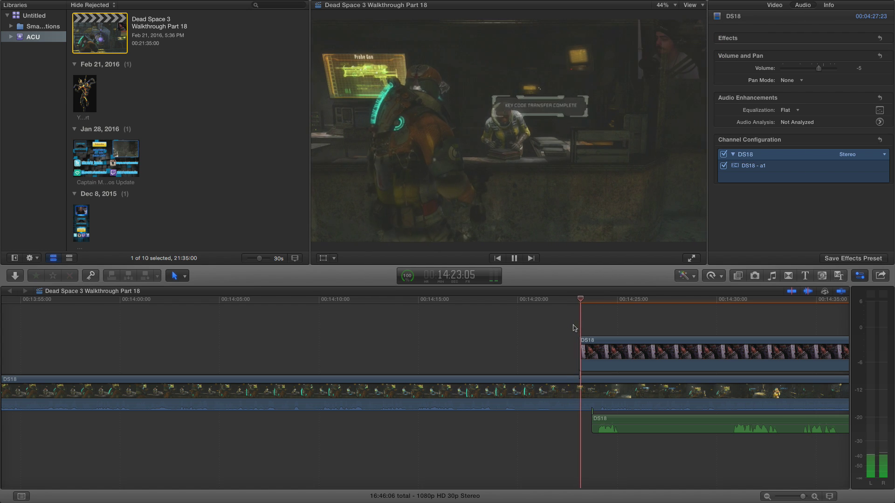
key("space")
Split the voice audio clip at about 15:12, where the silent stretch begins.
scroll(626, 393, "right", 1)
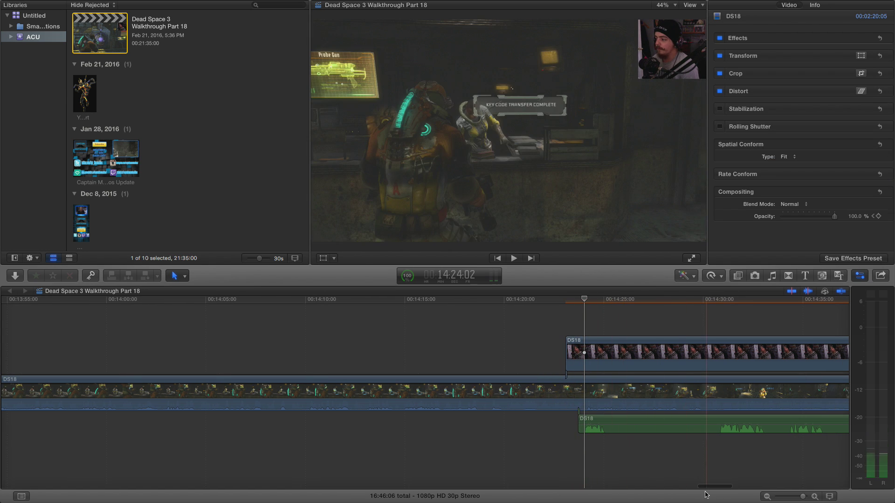
left_click(767, 496)
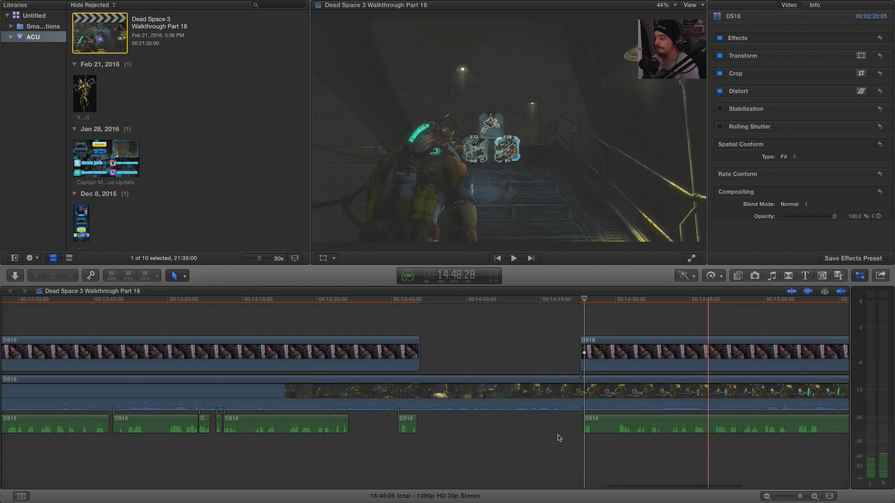
scroll(560, 410, "right", 2)
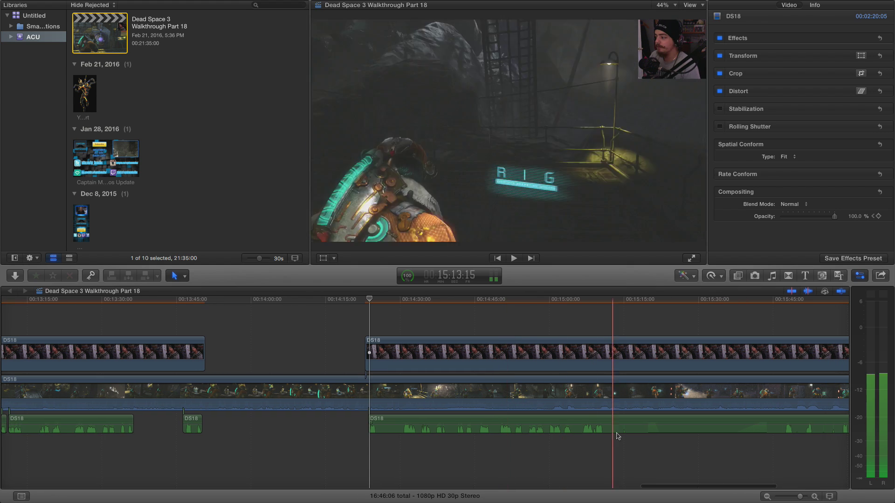
left_click(607, 424)
key("cmd+b")
scroll(596, 422, "right", 5)
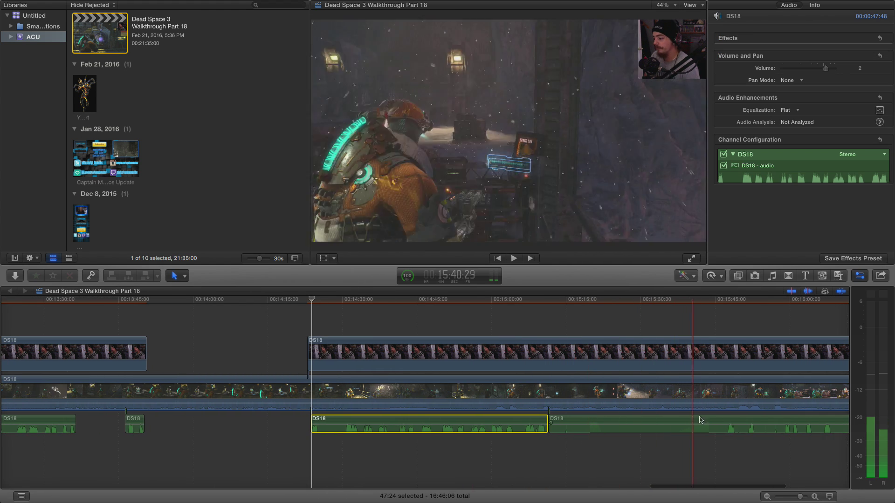
Split the voice audio clip at about 15:46, where speech resumes, and delete the silent stretch starting at about 15:12.
left_click(722, 421)
key("cmd+b")
key("Delete")
scroll(681, 424, "right", 10)
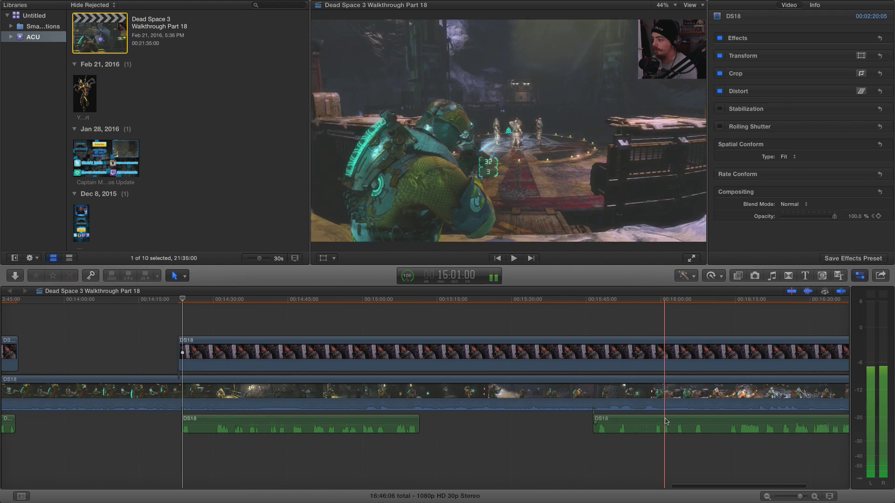
Cut out the silent stretch of the voice audio between about 15:54 and 15:58.
left_click(651, 423)
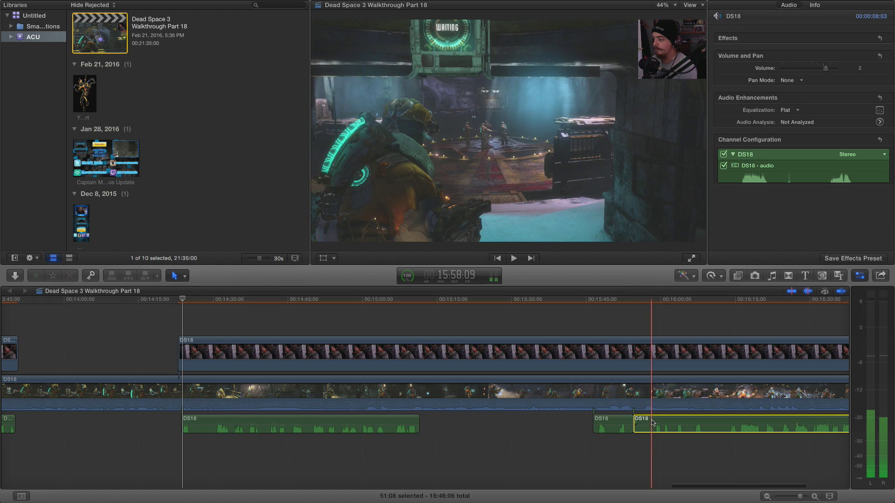
key("Delete")
scroll(619, 427, "right", 7)
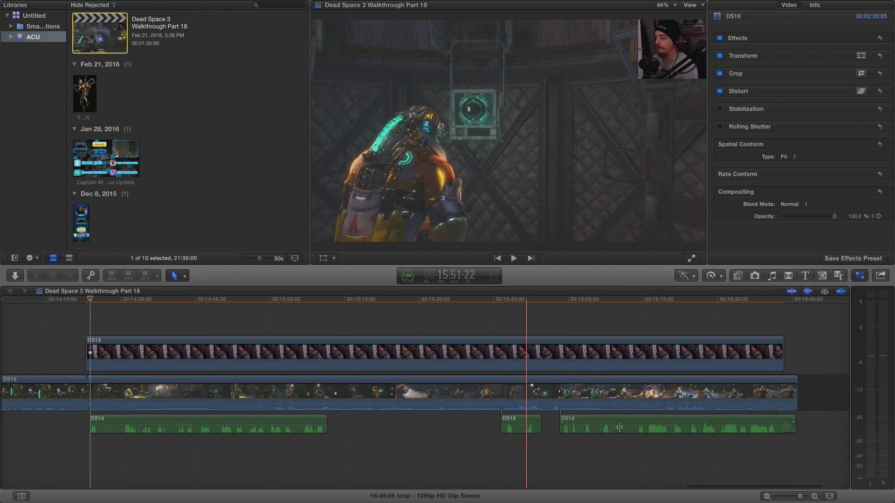
Split the last voice audio clip where the speech ends, at about 16:41, and delete its silent tail.
scroll(619, 427, "right", 6)
left_click(814, 497)
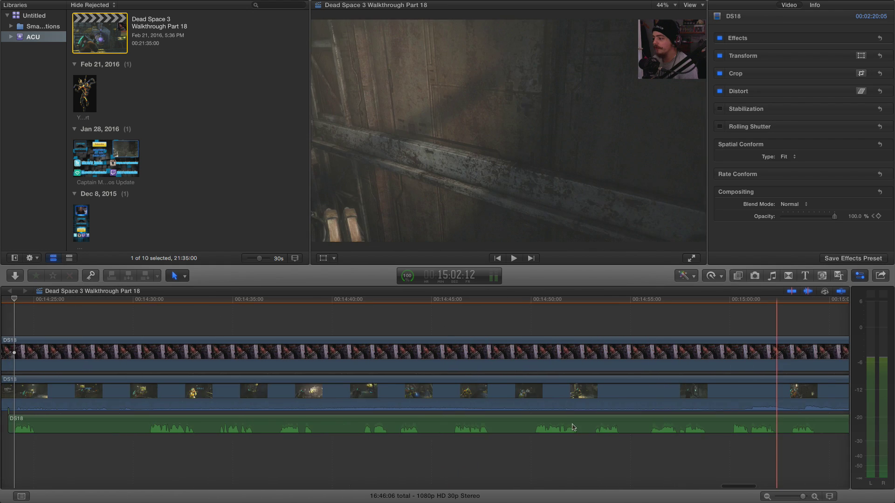
scroll(581, 424, "right", 20)
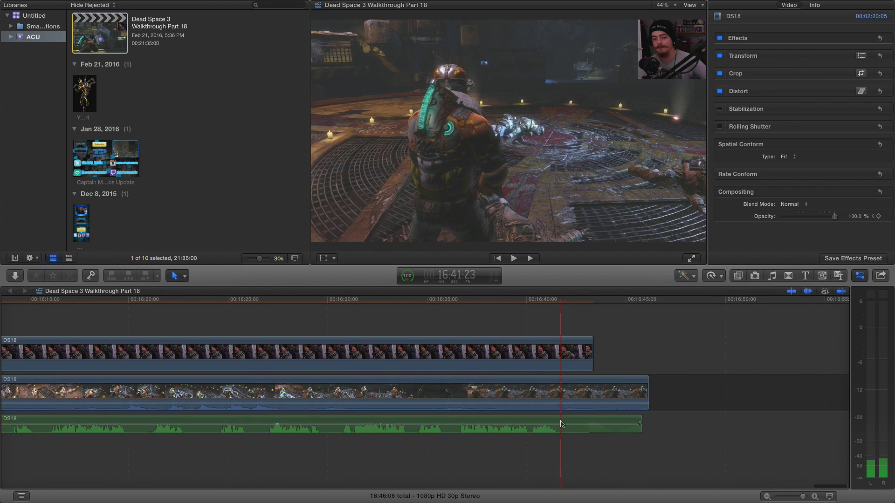
left_click(566, 422)
key("super+b")
key("Delete")
scroll(488, 426, "left", 4)
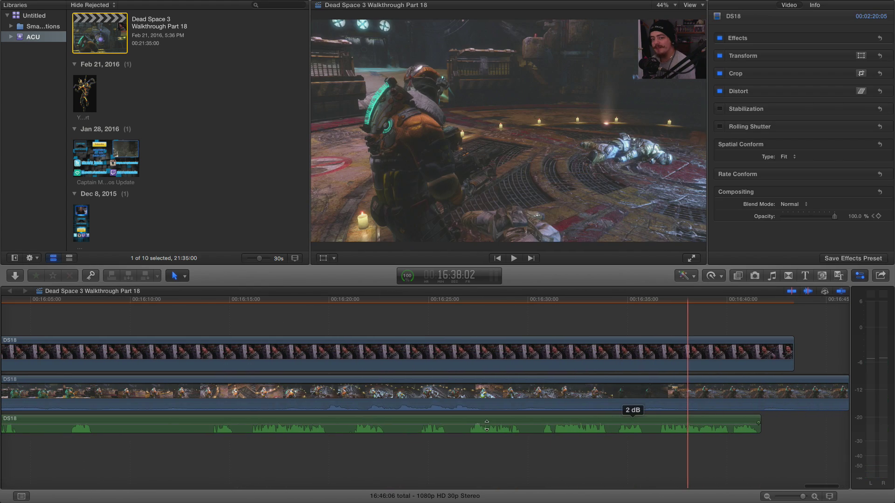
Review the remaining voice audio clips and play back the ending from about 16:30 to find where the video should end.
scroll(322, 425, "left", 8)
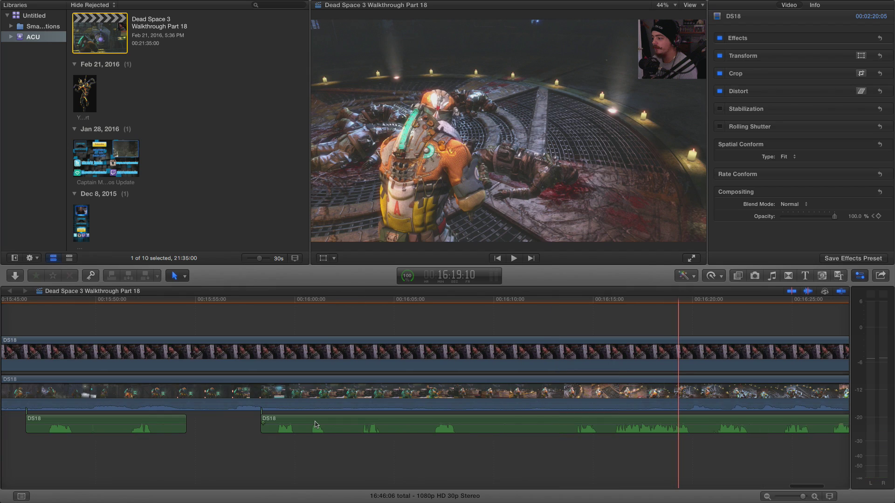
scroll(315, 424, "left", 12)
scroll(438, 372, "right", 20)
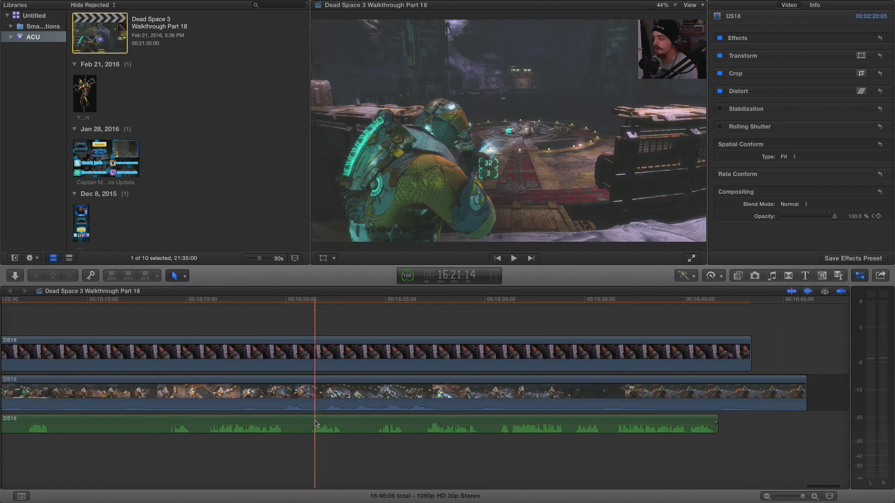
scroll(436, 364, "left", 4)
key("space")
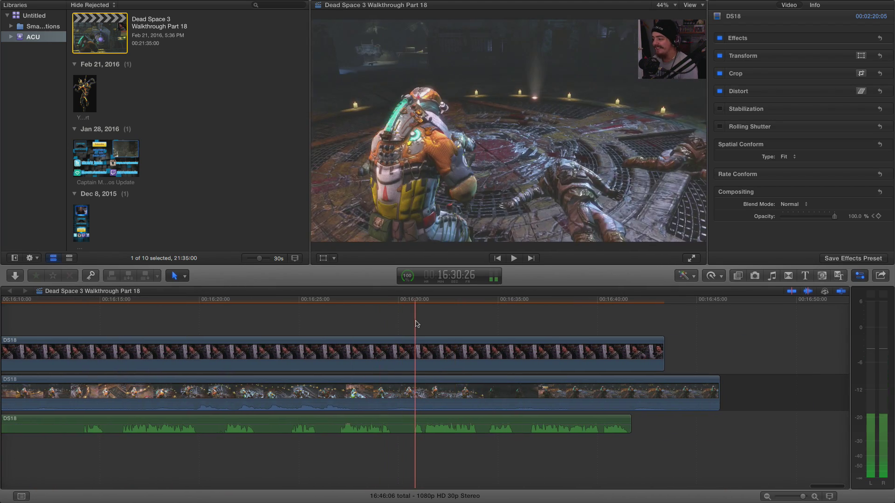
scroll(395, 357, "left", 4)
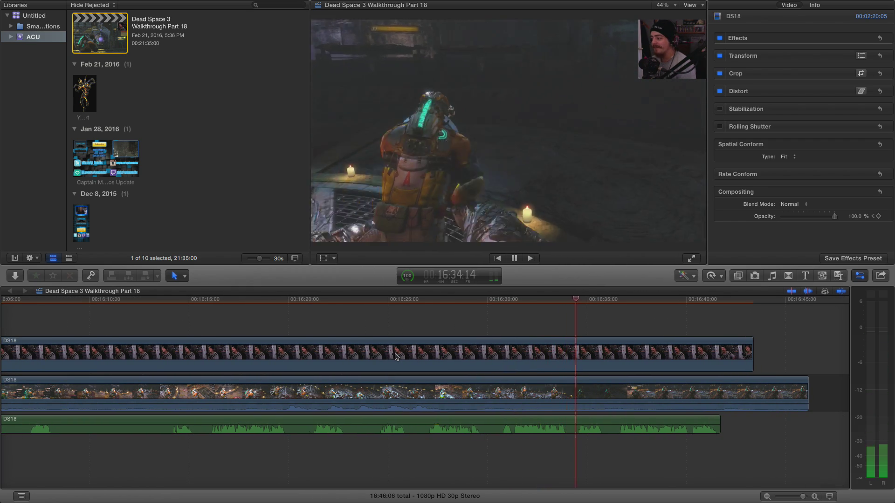
scroll(395, 357, "right", 2)
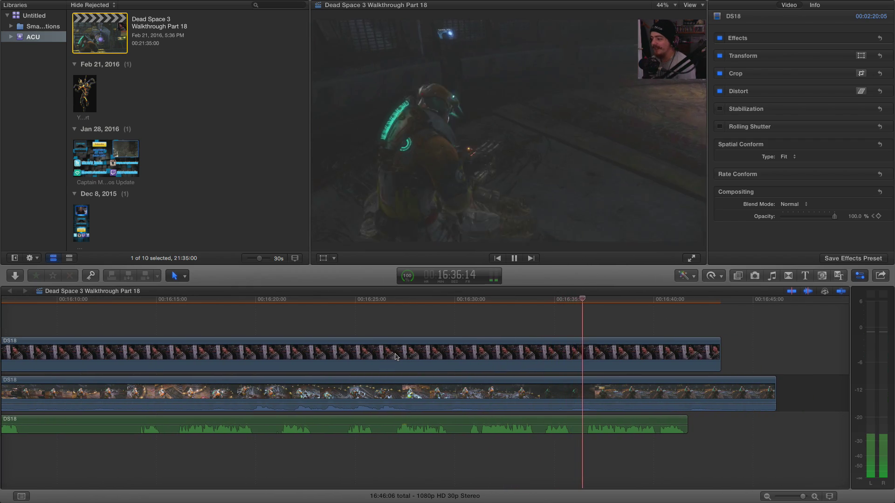
scroll(395, 357, "left", 4)
scroll(395, 358, "left", 6)
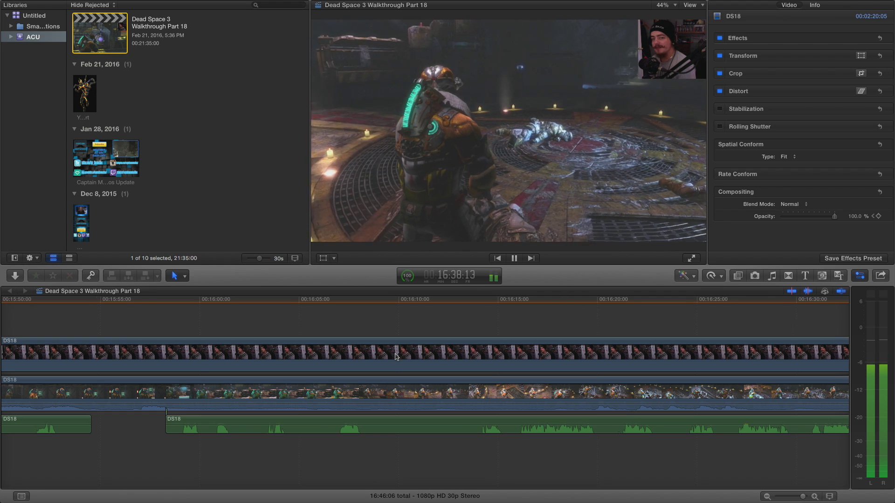
scroll(396, 357, "right", 10)
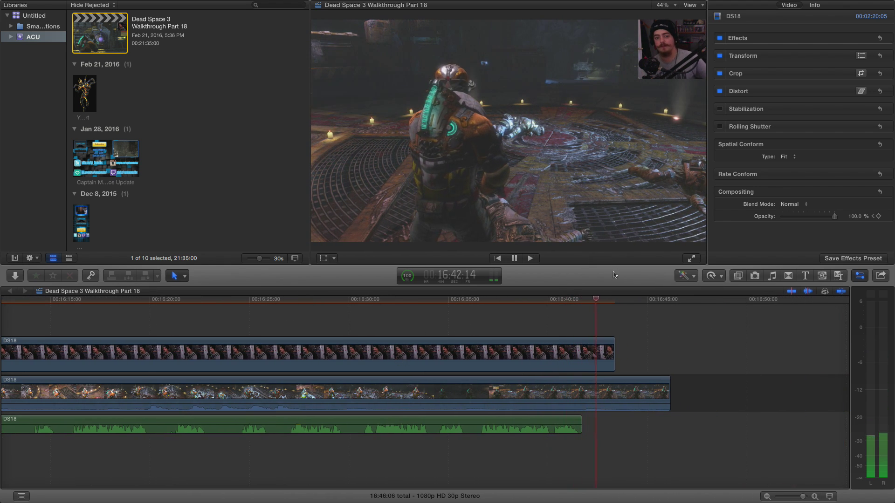
Split the webcam and gameplay clips at 16:42:26 and delete everything after that point.
left_click(604, 343)
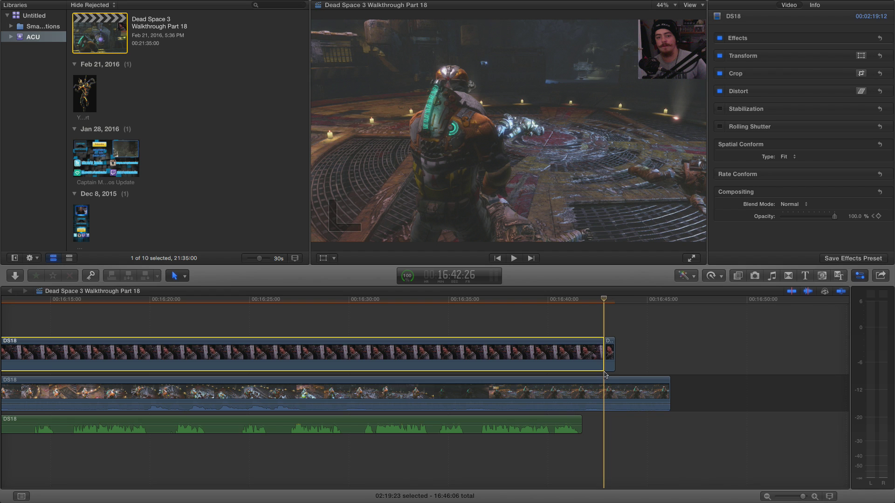
left_click(604, 387)
key("super+b")
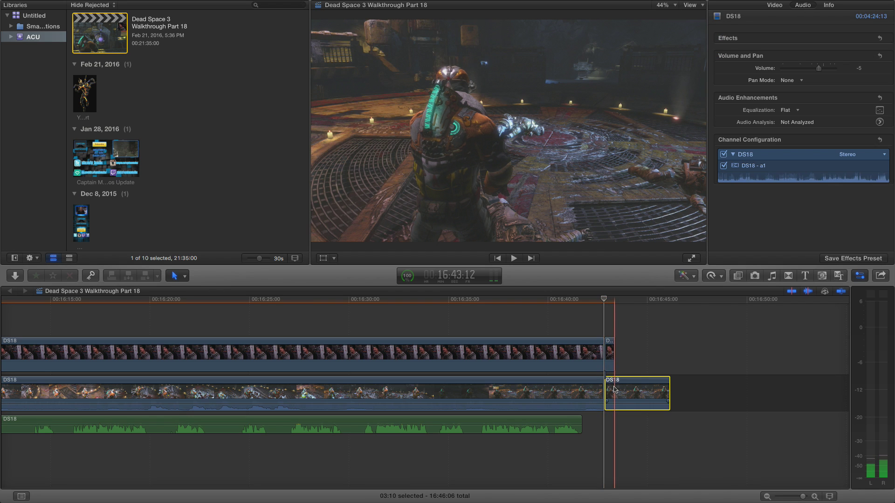
key("Delete")
key("shift+slash")
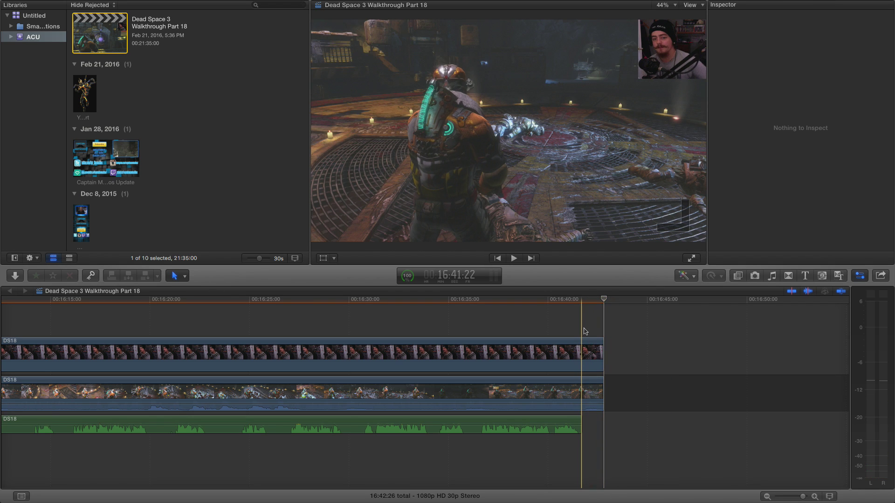
Try to start an ending fade-out by keyframing the webcam clip's opacity and the gameplay clip's volume and opacity at 16:41:22.
left_click(767, 496)
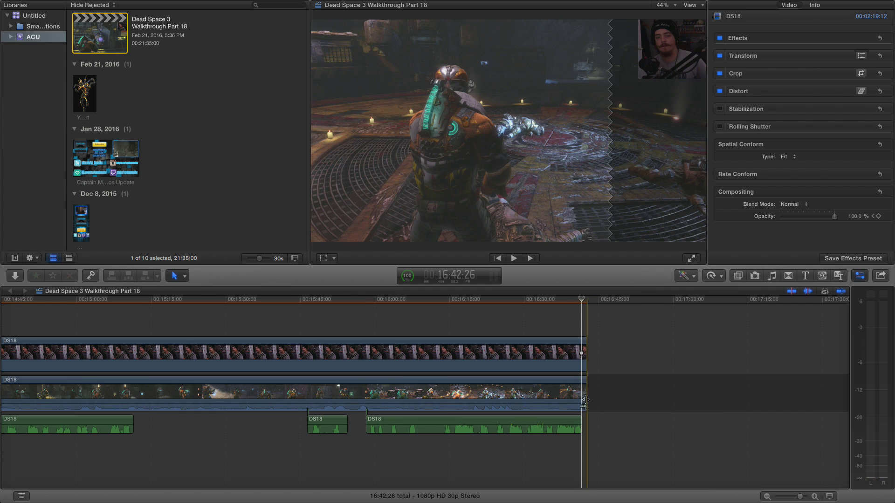
left_click(815, 496)
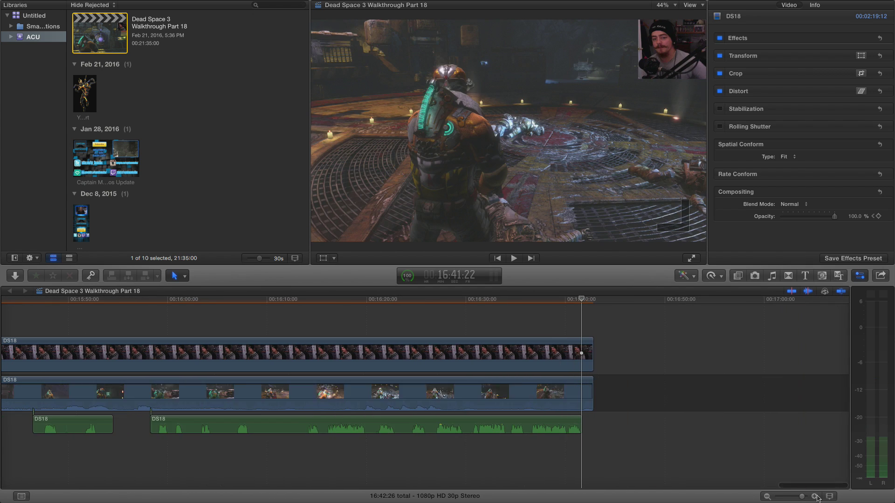
left_click(815, 496)
key("c")
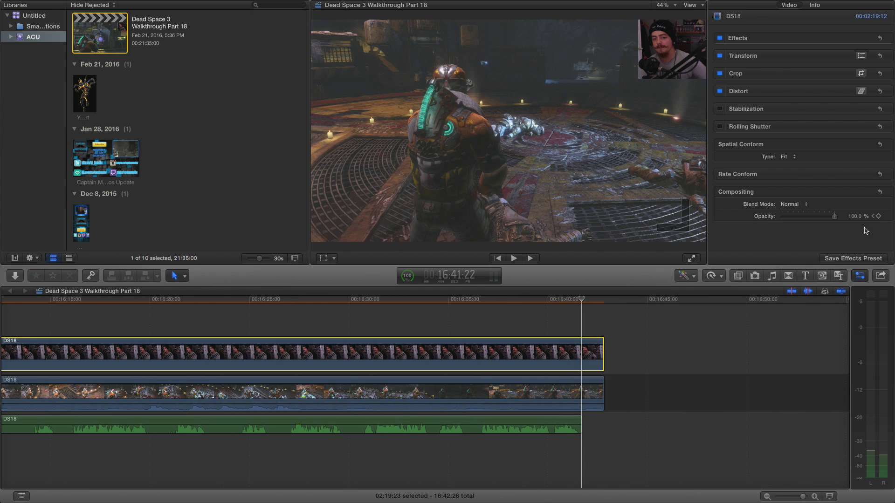
left_click(878, 217)
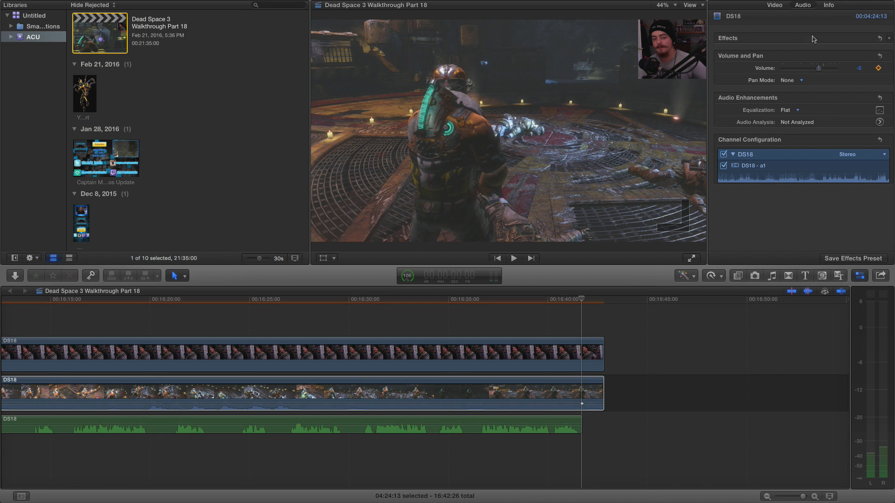
left_click(775, 5)
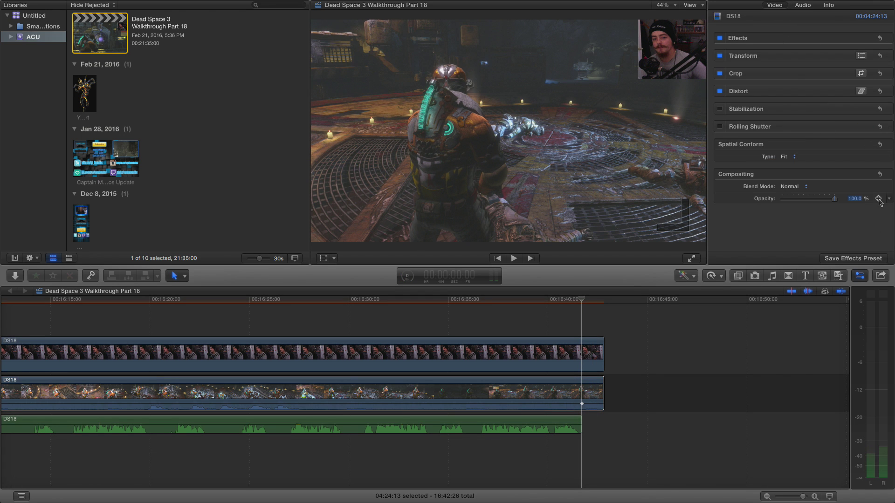
Try to fade out the gameplay clip by lowering its opacity and volume at 16:42:26, and play back the ending.
left_click(606, 348)
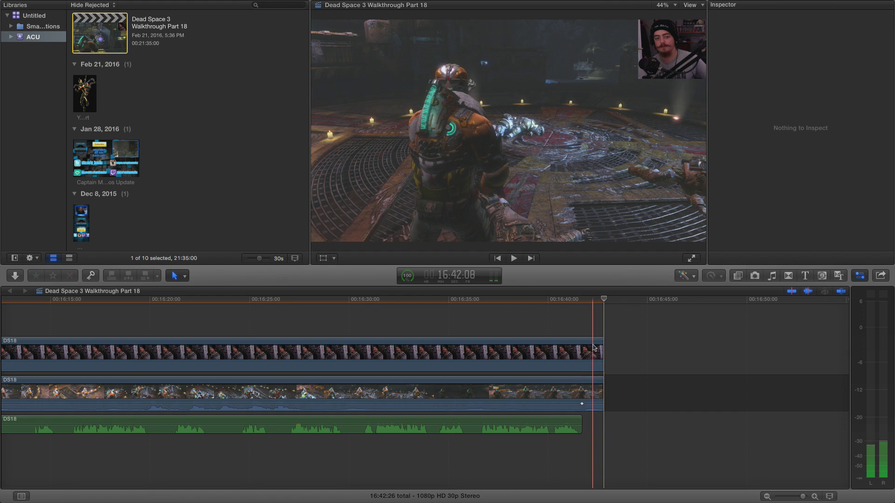
left_click(597, 392)
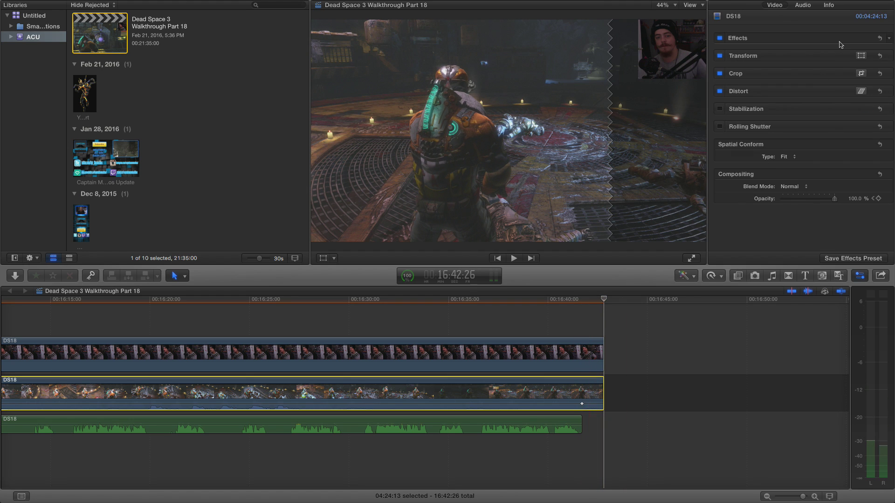
left_click_drag(834, 200, 643, 204)
left_click(802, 5)
left_click_drag(826, 75, 823, 75)
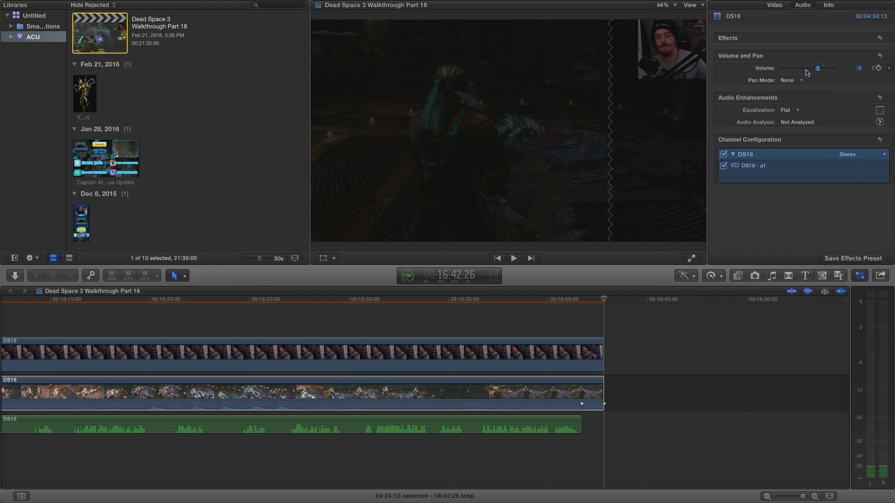
left_click(590, 355)
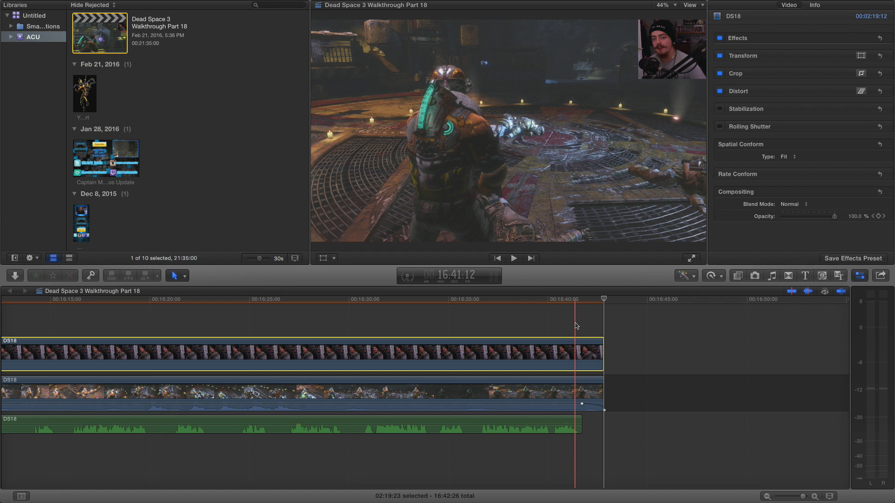
key("space")
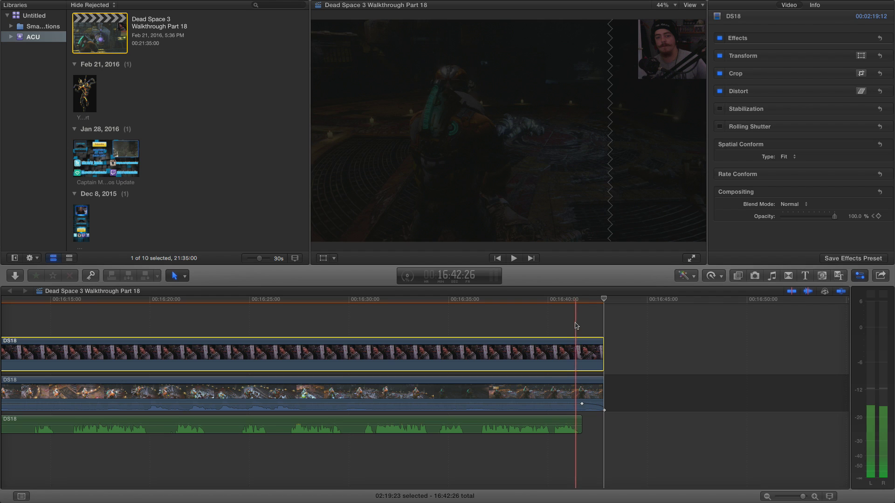
Undo the ending fade-out back through the removal of the end section, and delete everything after 16:42:26 again.
key("super+Down")
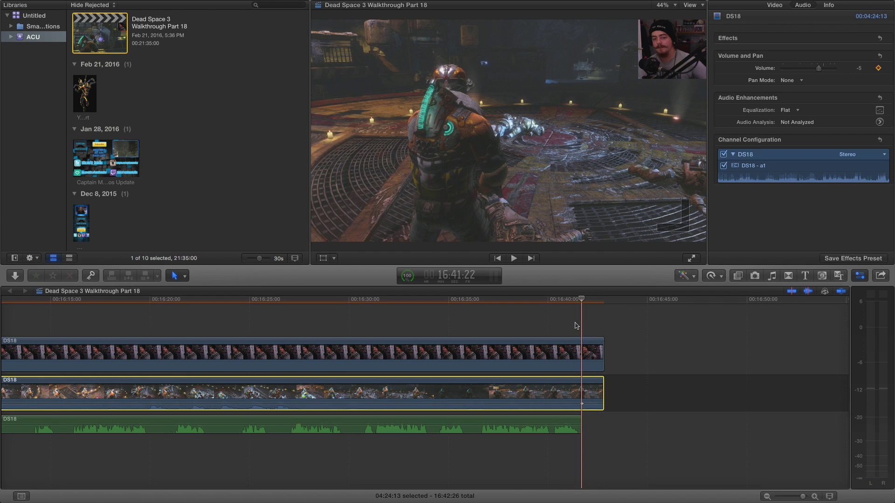
key("super+v")
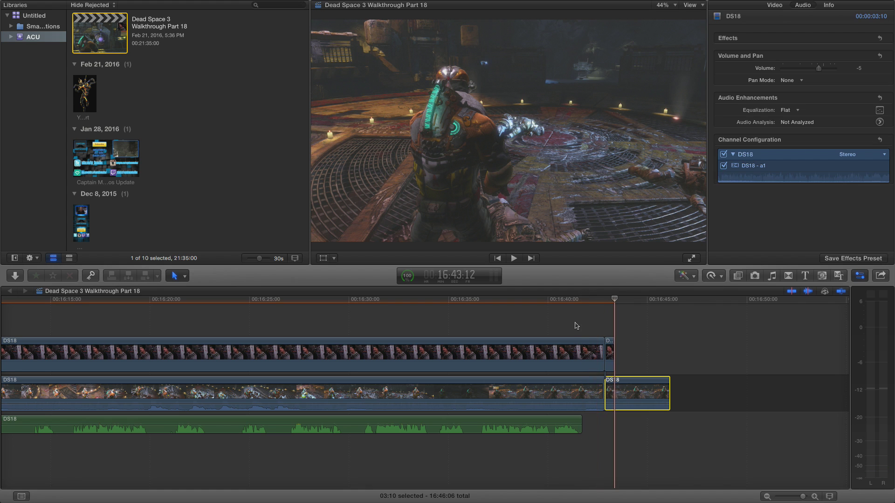
key("Delete")
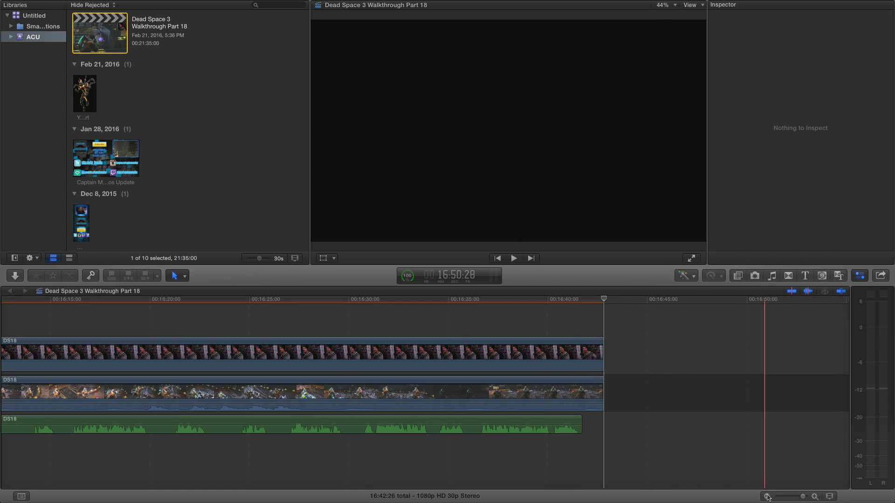
Look back over the earlier cuts in the timeline and inspect the webcam, gameplay and voice clips around 12:27 to 12:56.
left_click(767, 497)
left_click(767, 496)
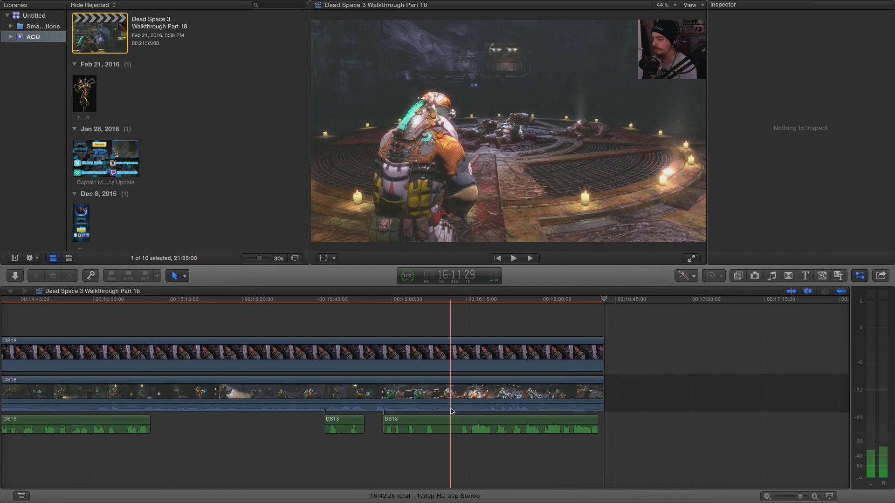
scroll(451, 411, "left", 10)
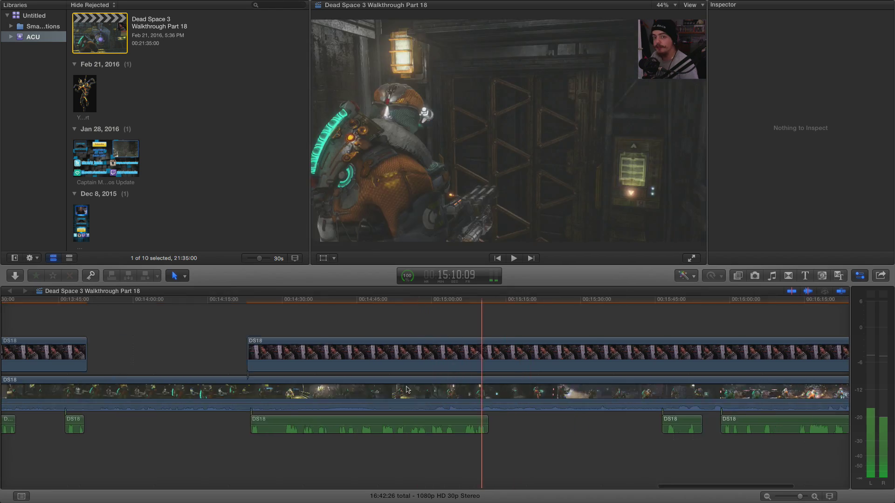
scroll(406, 389, "left", 10)
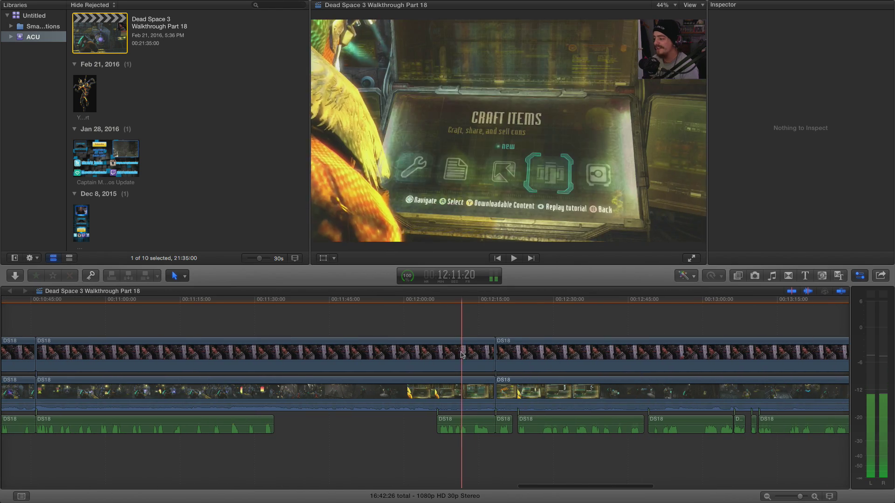
left_click(767, 496)
left_click(767, 496)
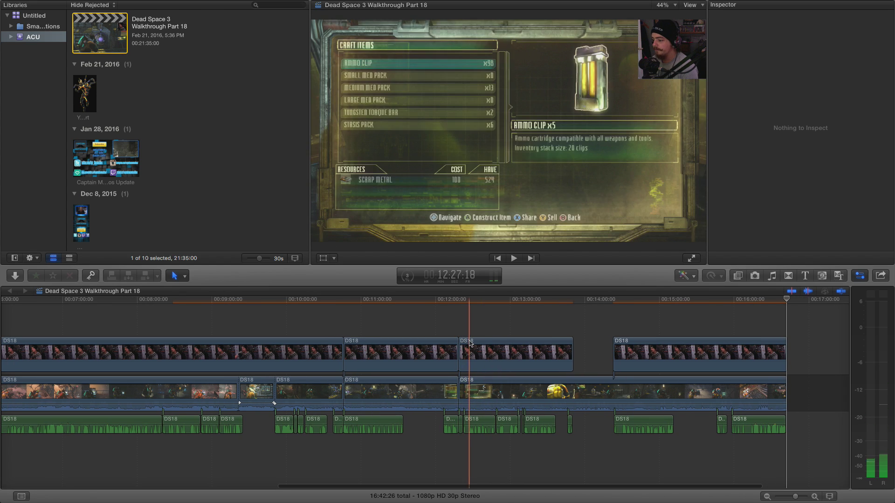
left_click_drag(467, 325, 467, 432)
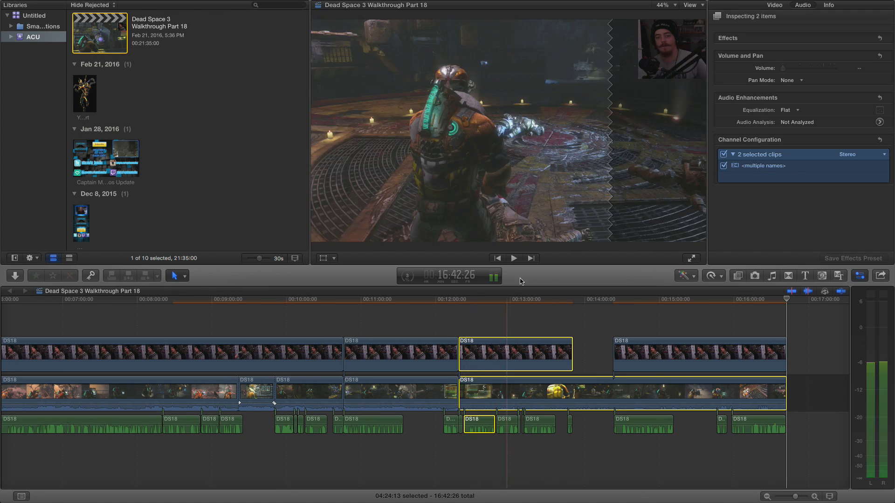
left_click(505, 320)
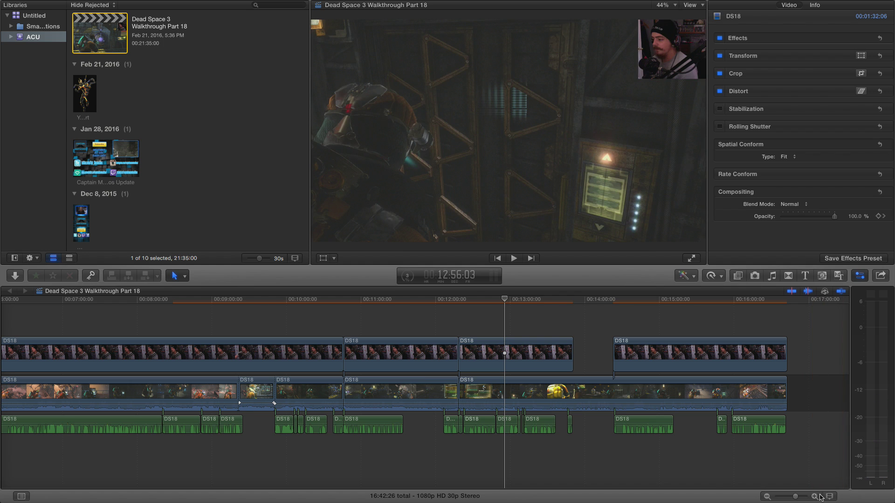
Combine all webcam, gameplay and voice clips from the 12:18 cut to the timeline's end into a compound clip in the ACU event.
key("super+equal")
key("super+equal")
scroll(466, 363, "left", 2)
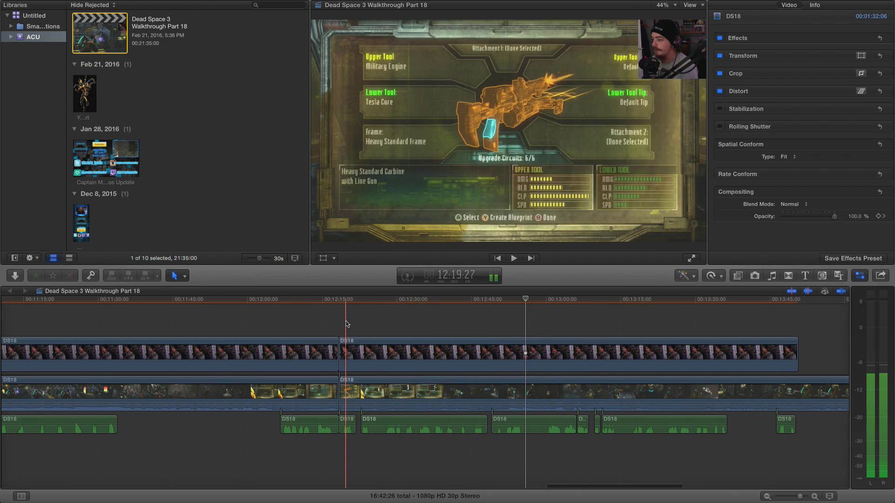
left_click_drag(345, 320, 344, 406)
left_click_drag(347, 437, 659, 461)
scroll(659, 443, "left", 10)
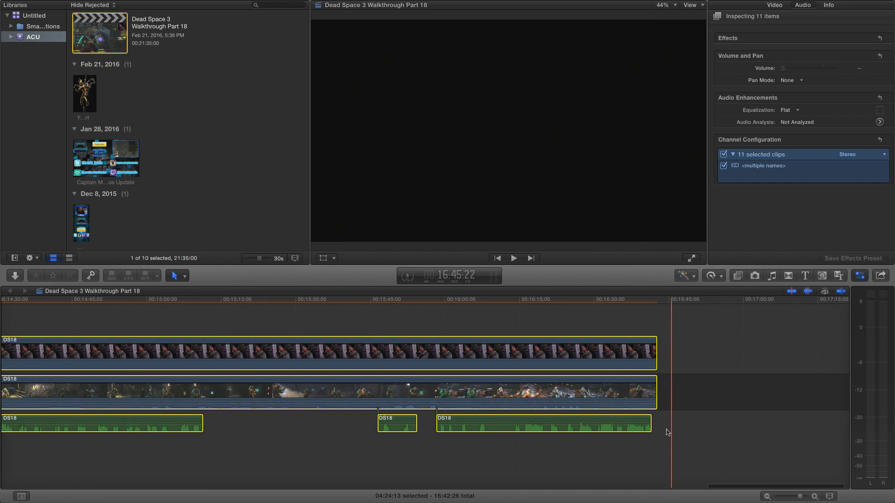
scroll(656, 431, "up", 2)
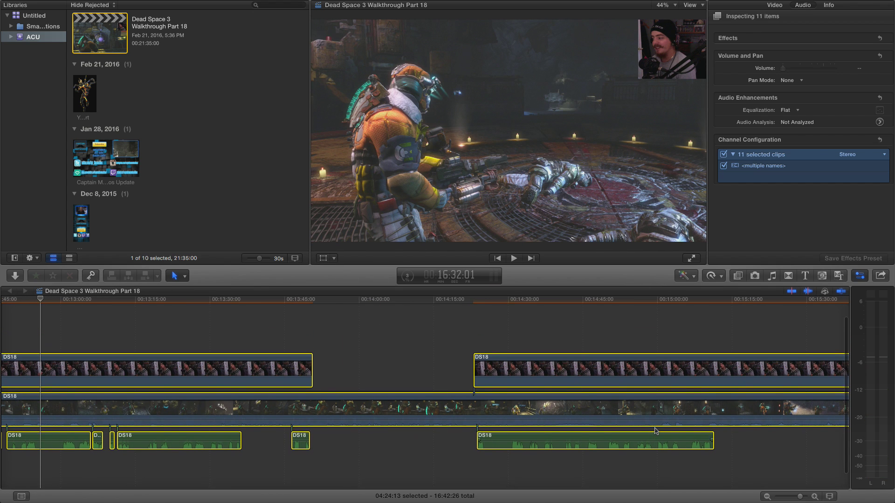
scroll(656, 432, "down", 1)
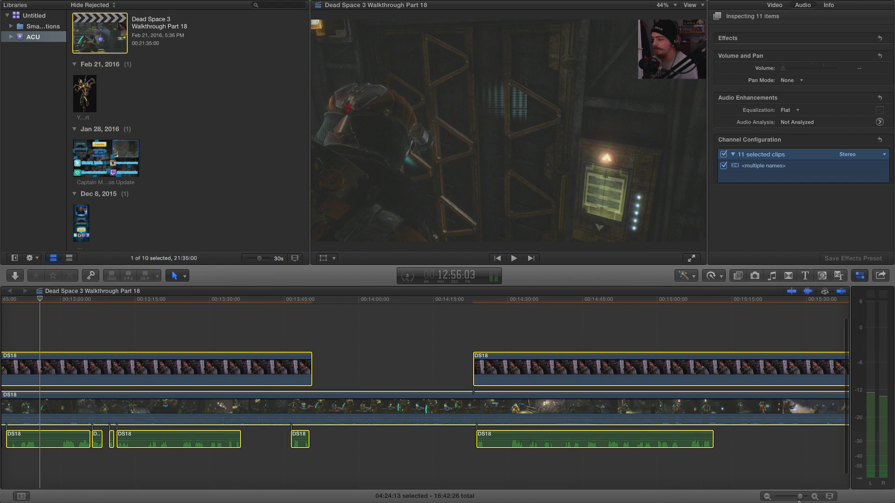
left_click(767, 497)
left_click(767, 497)
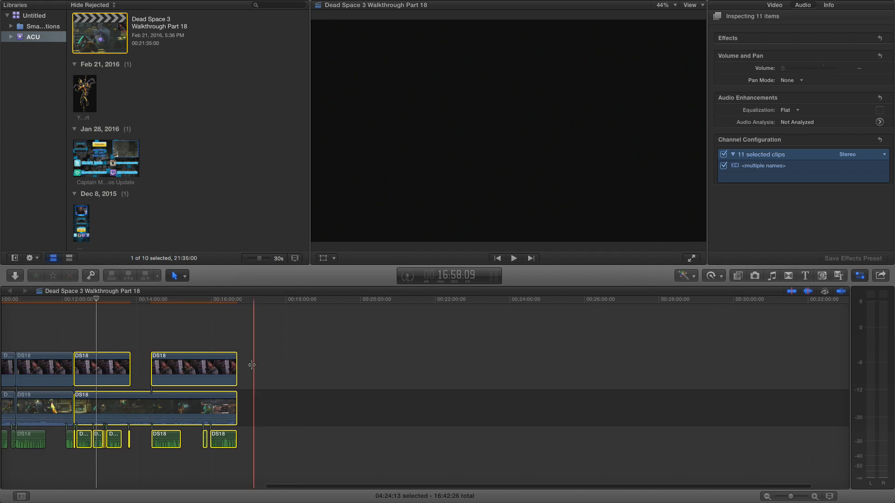
scroll(263, 373, "left", 2)
right_click(261, 407)
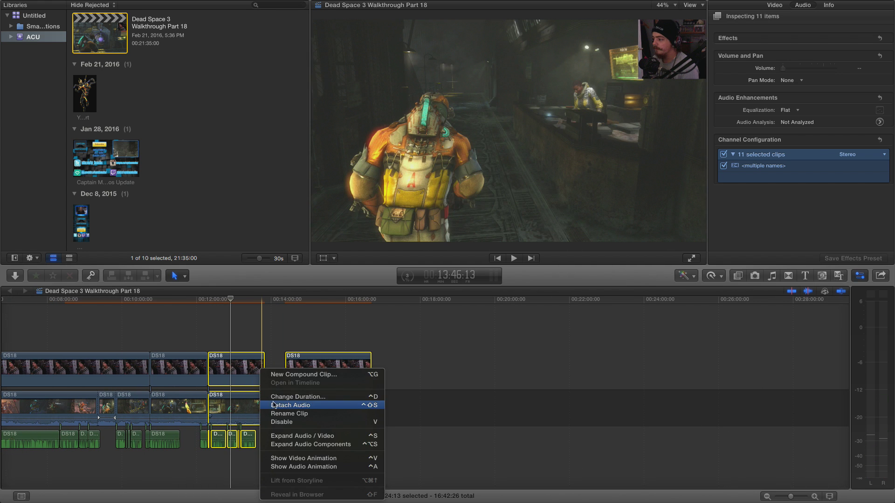
left_click(278, 376)
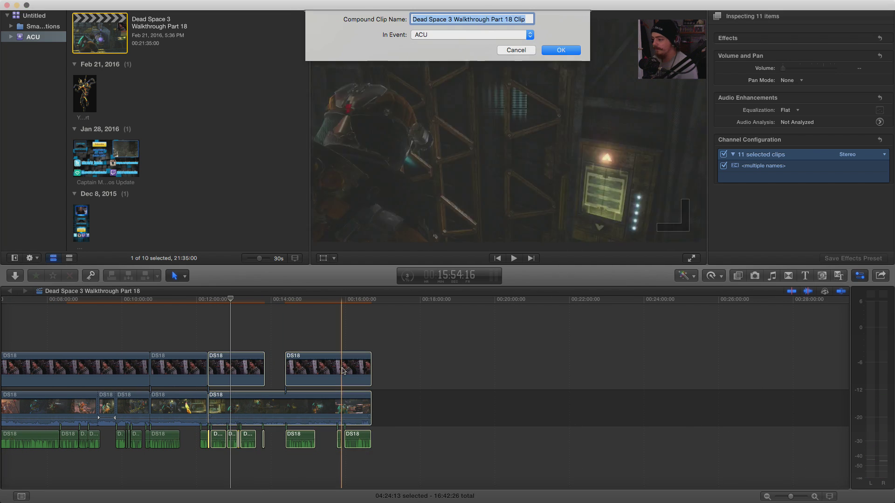
left_click(560, 50)
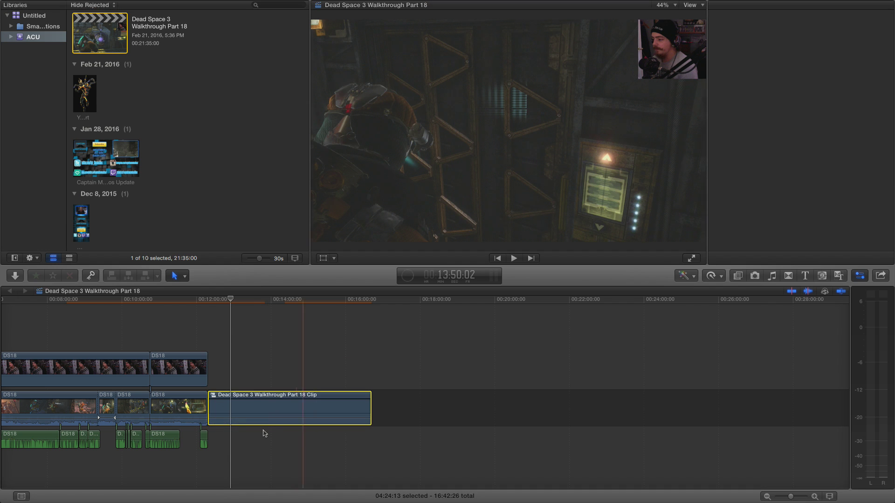
scroll(279, 410, "left", 3)
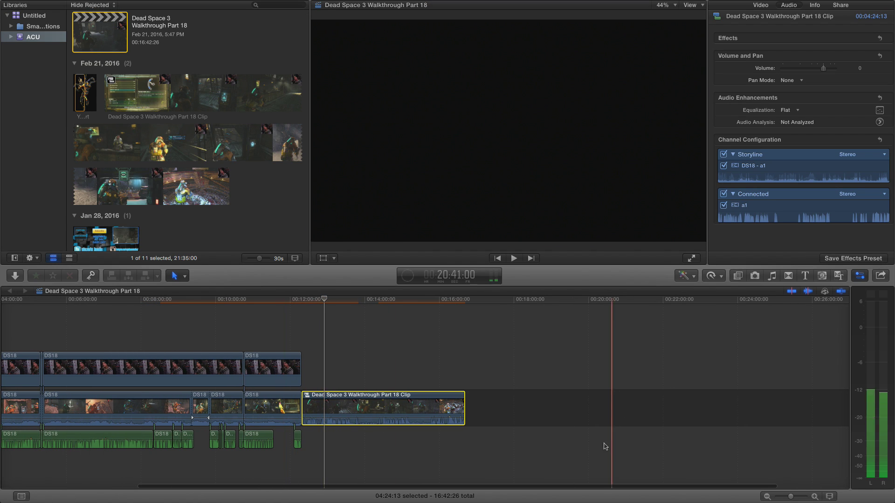
left_click(815, 497)
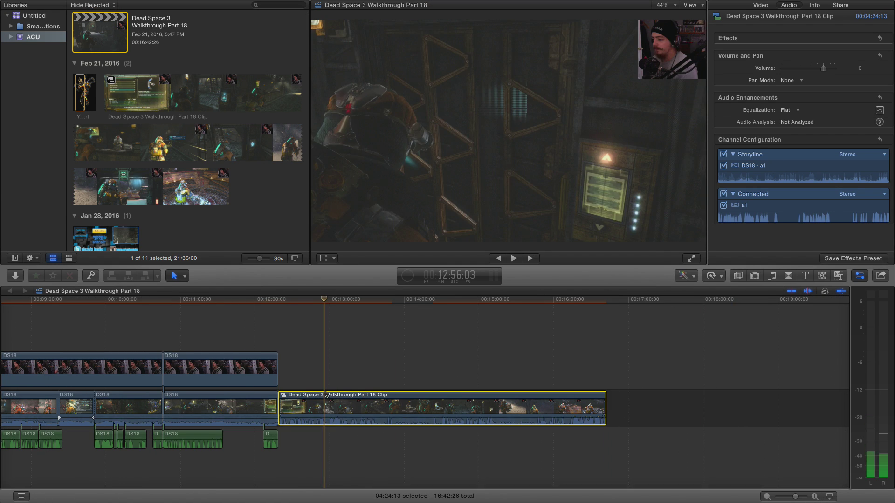
scroll(400, 415, "left", 2)
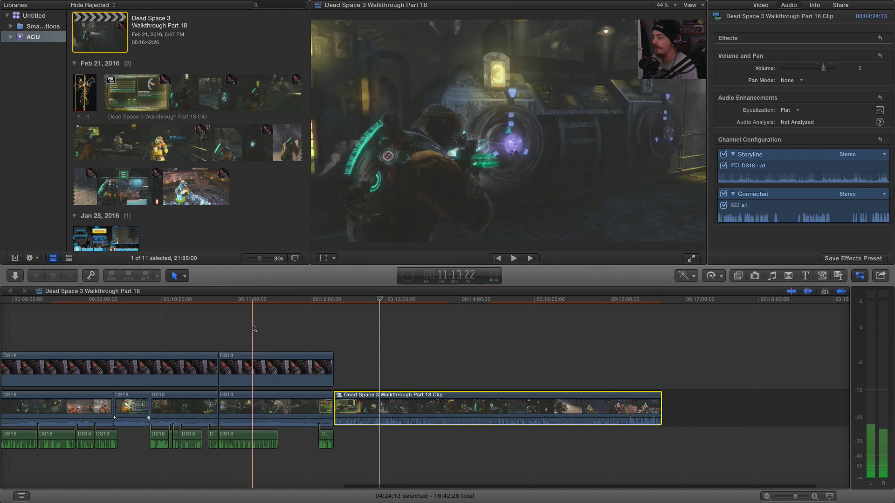
left_click_drag(325, 340, 231, 462)
key("space")
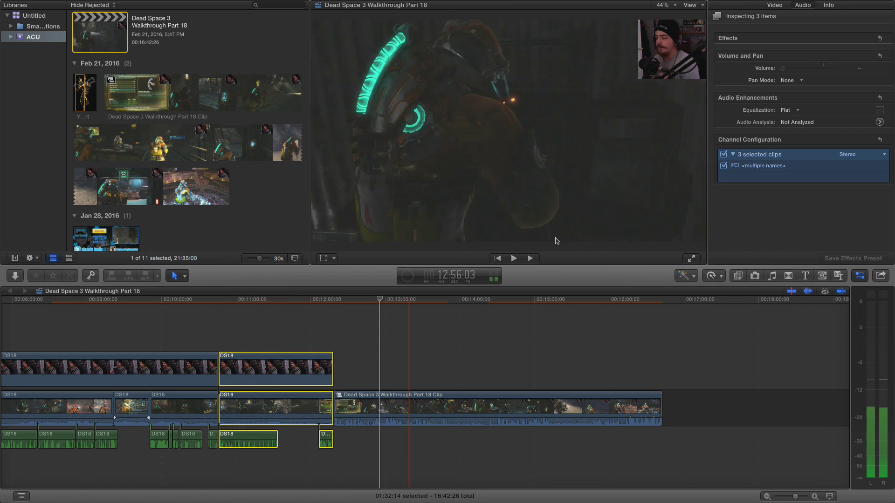
right_click(308, 400)
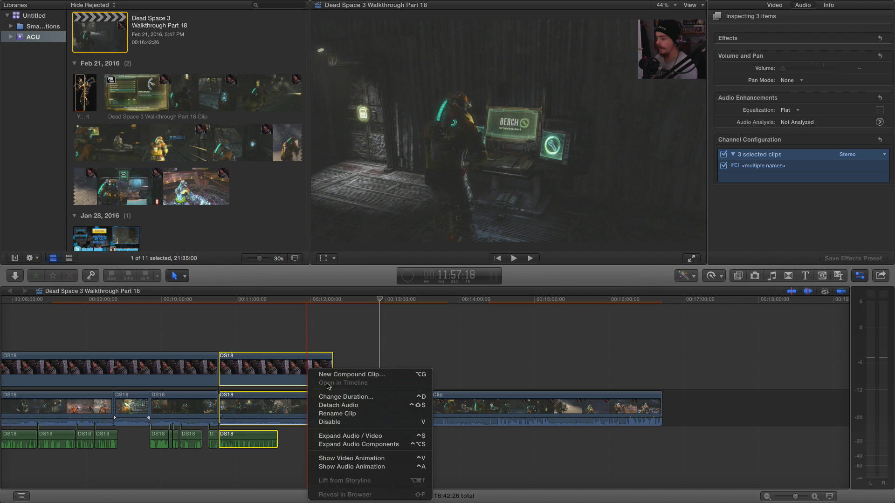
left_click(326, 338)
Play back the cuts at about 12:18 and 10:46, on either side of the section preceding the compound clip.
left_click(327, 336)
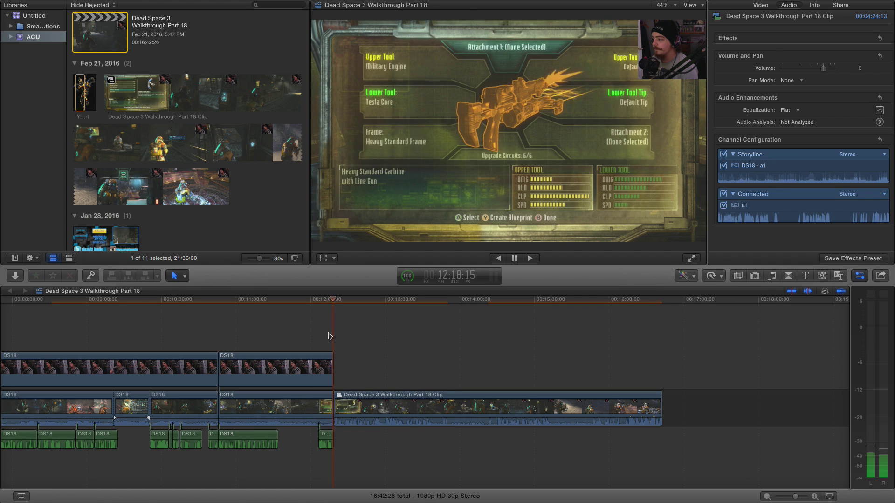
left_click(327, 336)
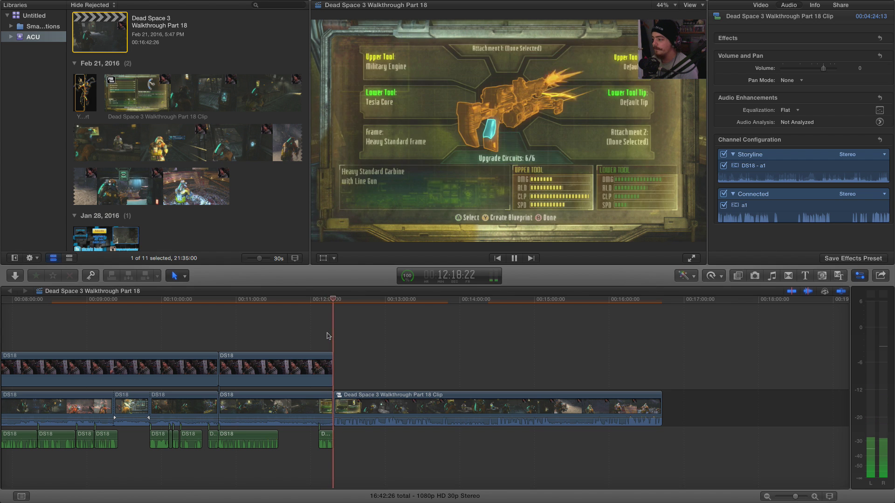
key("space")
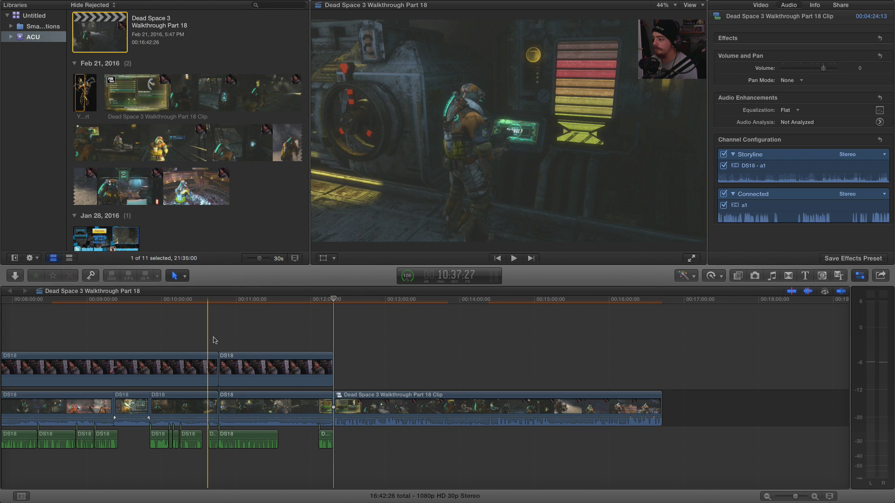
key("super+equal")
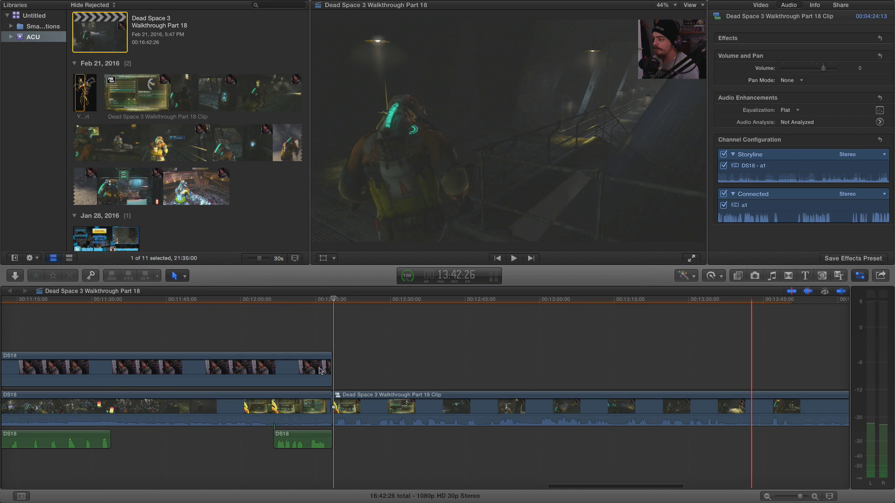
scroll(120, 344, "left", 10)
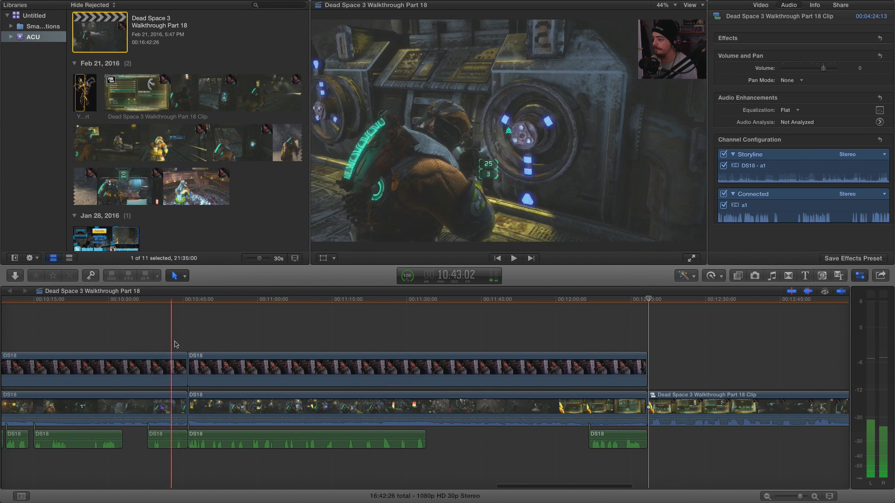
left_click(176, 344)
key("space")
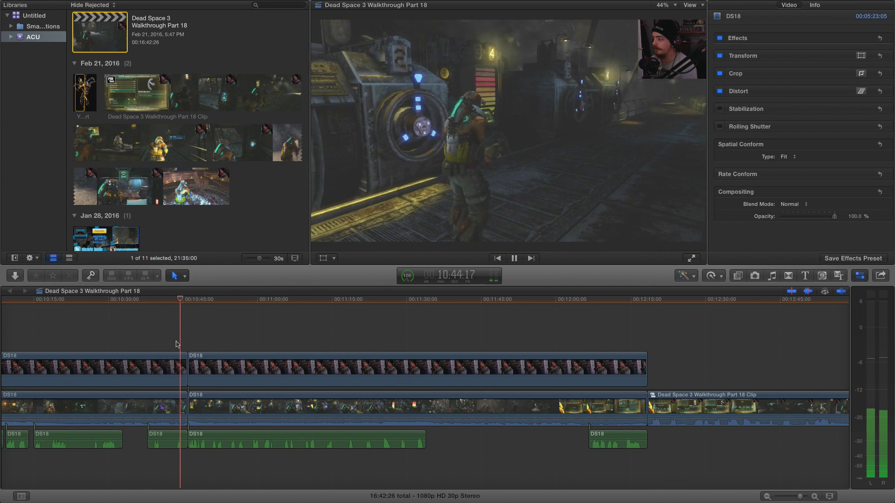
key("space")
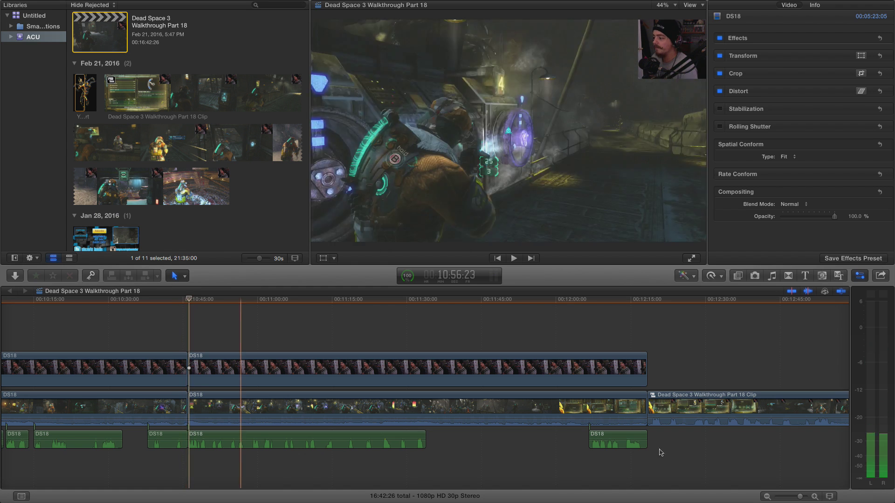
Combine the webcam, gameplay and voice clips between the 10:46 cut and the existing compound clip into a second compound clip in the ACU event.
left_click(767, 497)
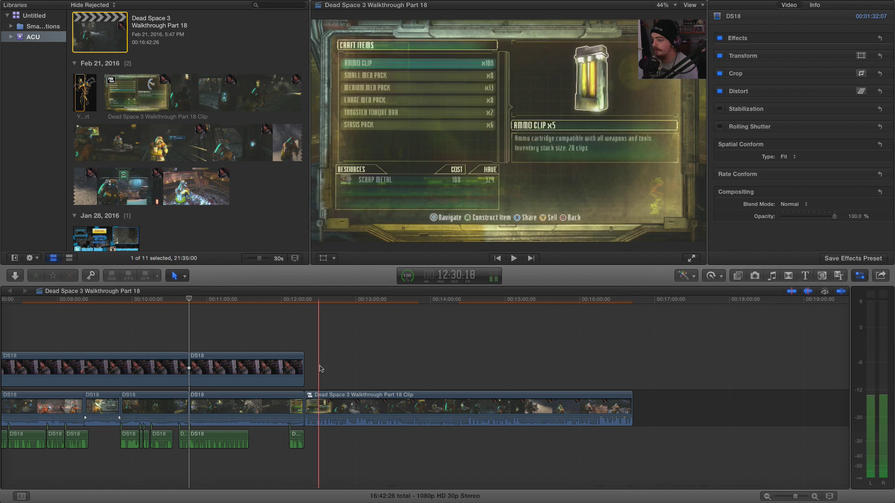
left_click_drag(205, 348, 305, 446)
scroll(352, 452, "left", 2)
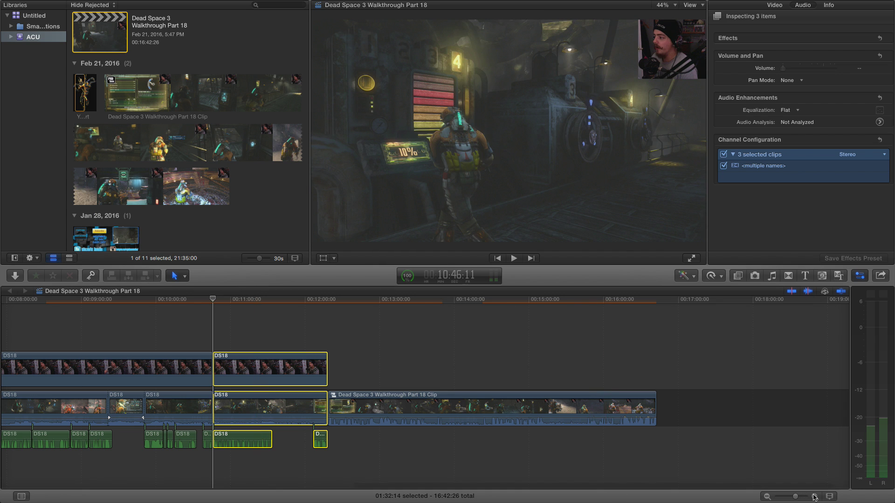
left_click(814, 497)
right_click(416, 373)
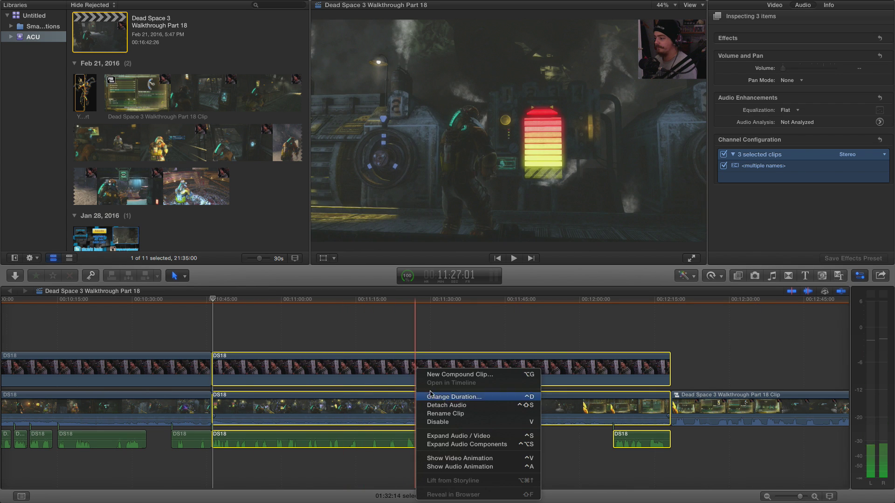
left_click(438, 379)
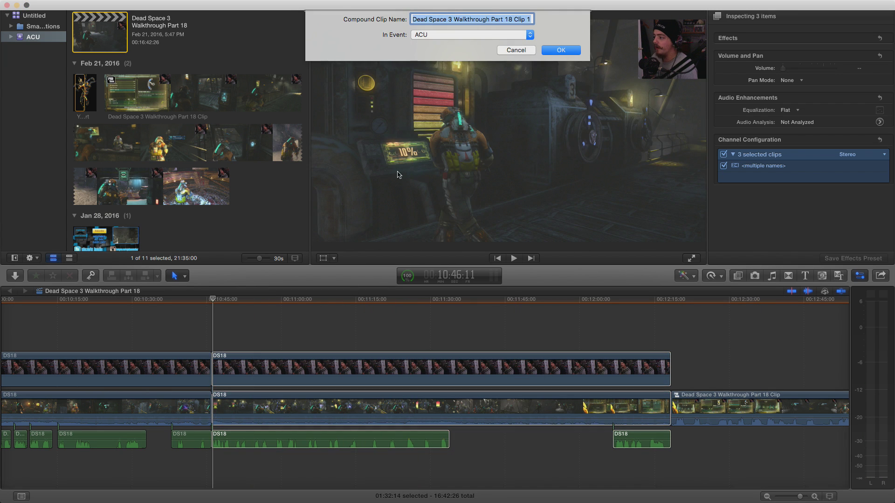
left_click(560, 50)
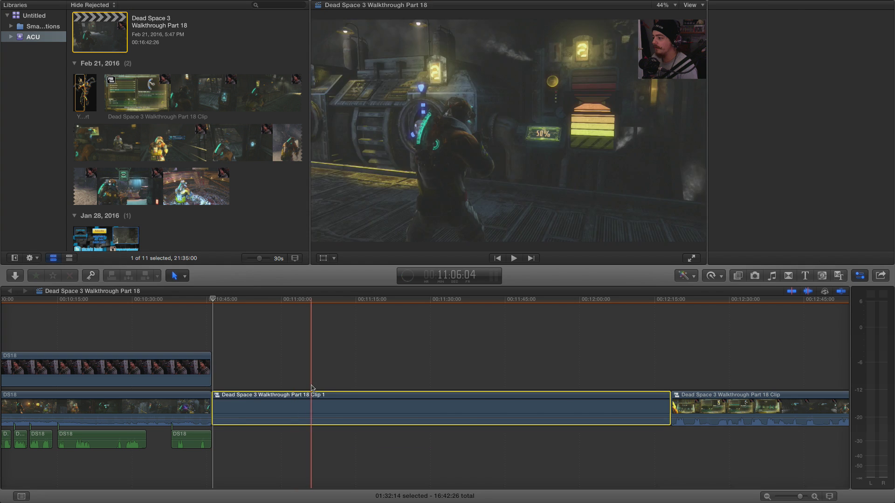
Add a Cross Dissolve between the two compound clips, allowing their media to overlap, and close the transitions browser.
scroll(304, 386, "right", 5)
scroll(304, 385, "right", 2)
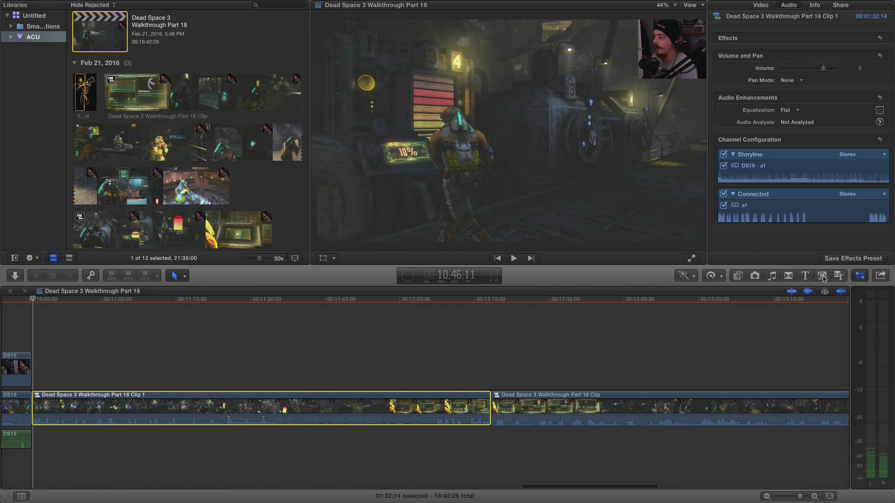
left_click(789, 276)
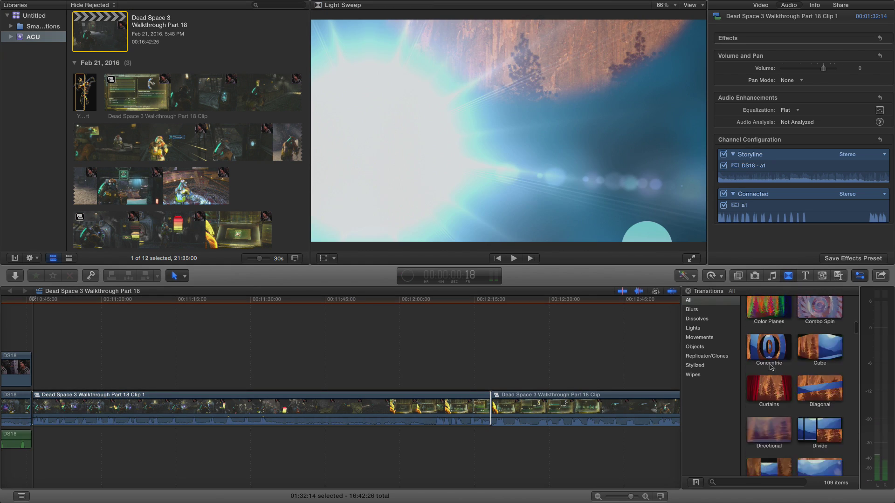
scroll(769, 364, "up", 10)
left_click(764, 315)
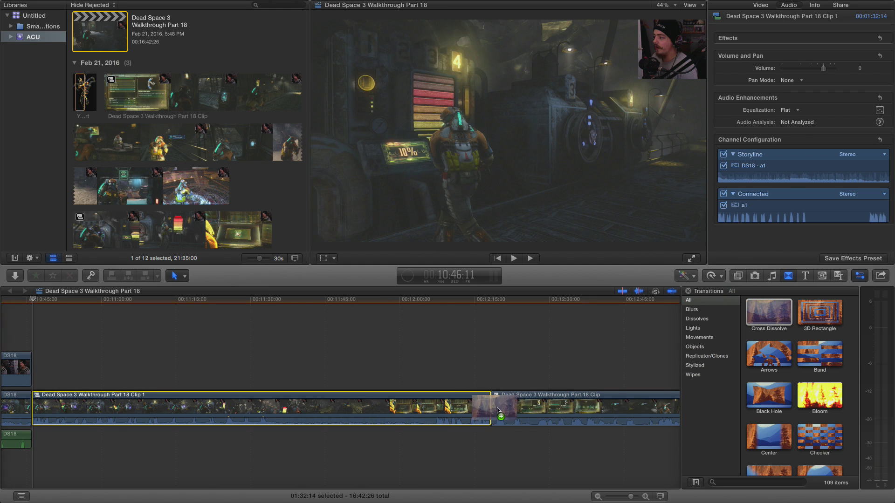
key("super+t")
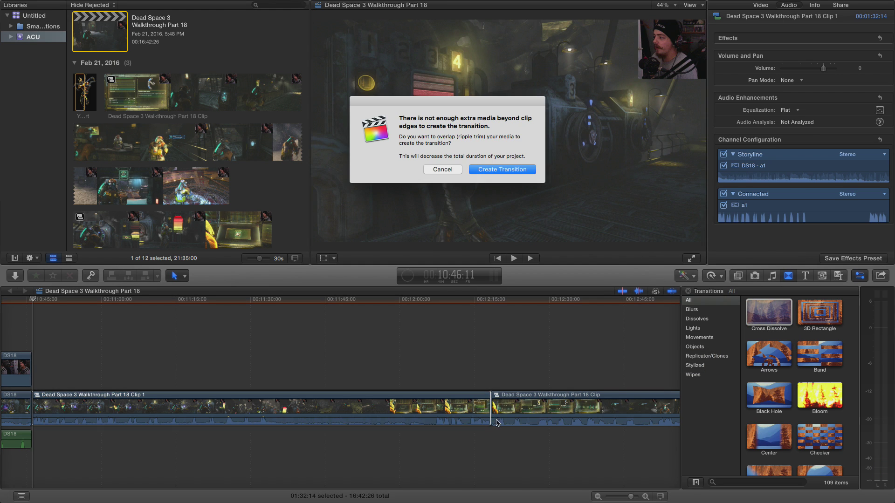
left_click(494, 171)
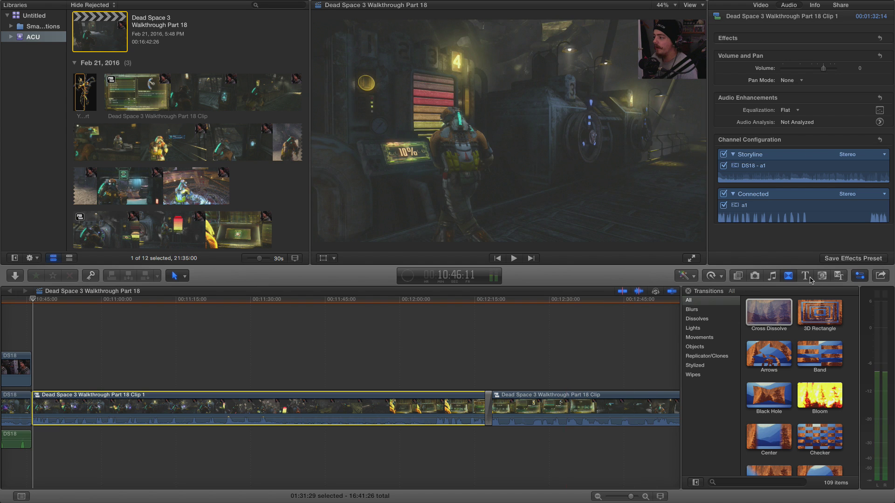
key("ctrl+super+5")
Play back the cross dissolve between the compound clips and look back over the earlier cuts to the project's start.
left_click(484, 378)
key("space")
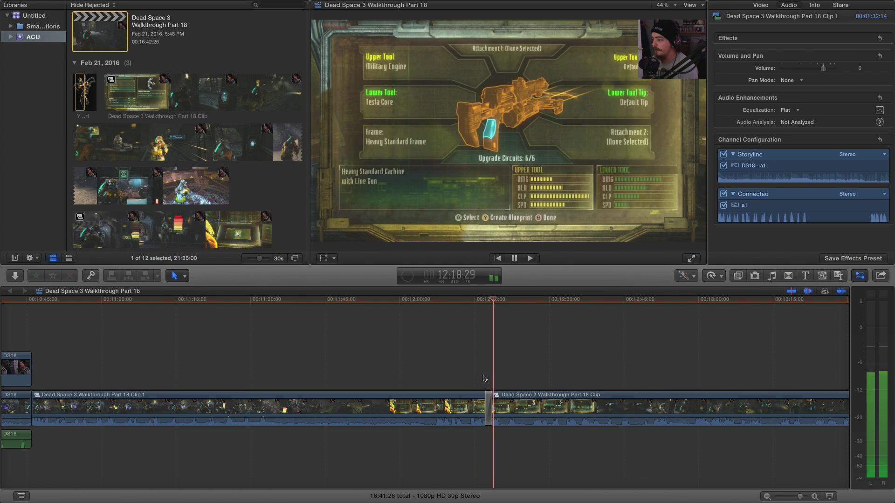
key("space")
scroll(455, 337, "left", 10)
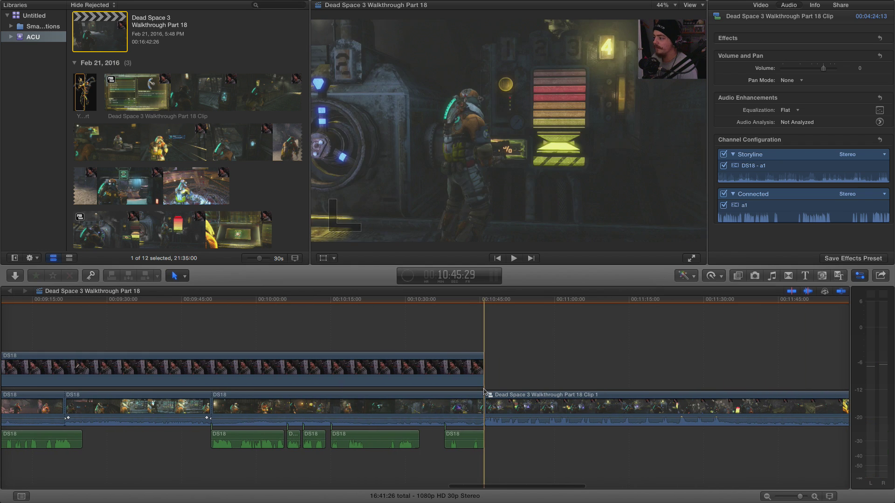
left_click(766, 497)
scroll(538, 376, "left", 1)
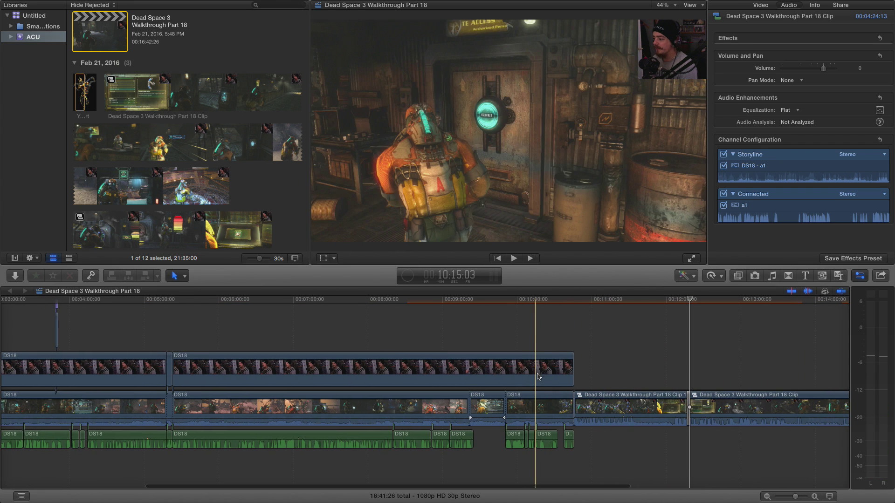
scroll(542, 375, "left", 5)
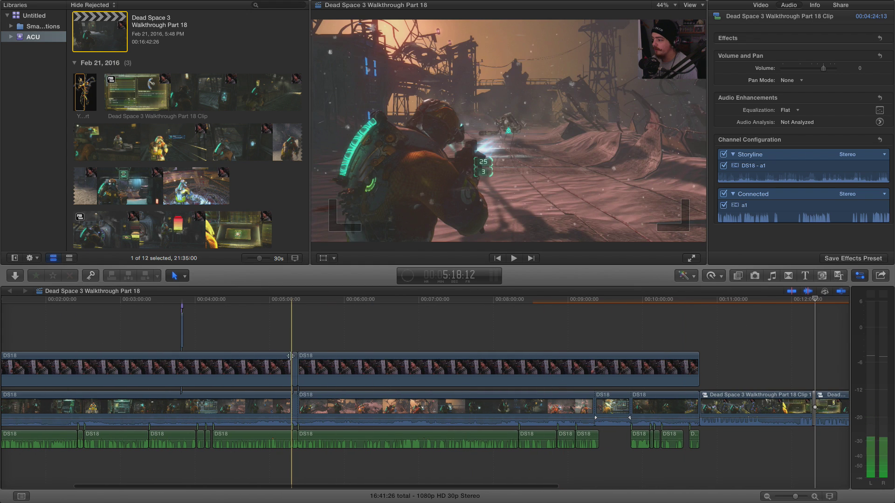
scroll(298, 350, "left", 5)
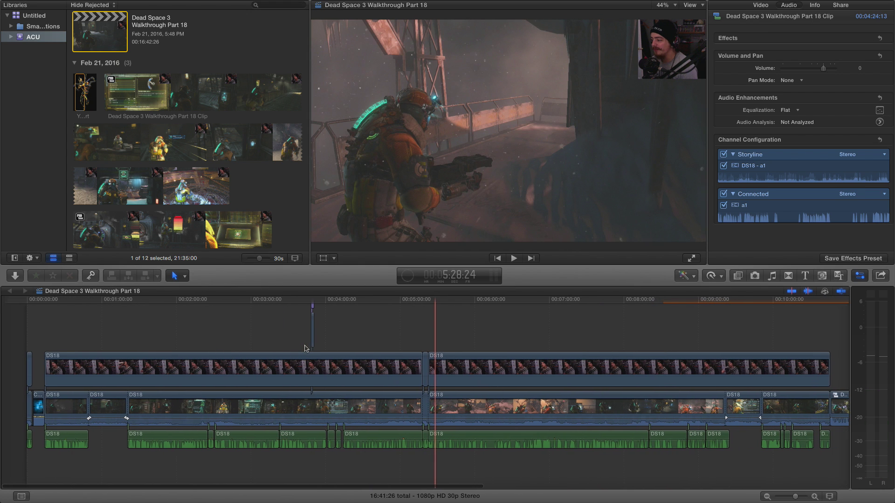
Combine all webcam, gameplay and voice clips between the short intro clip and the first existing compound clip into a new compound clip in the ACU event.
scroll(305, 348, "right", 15)
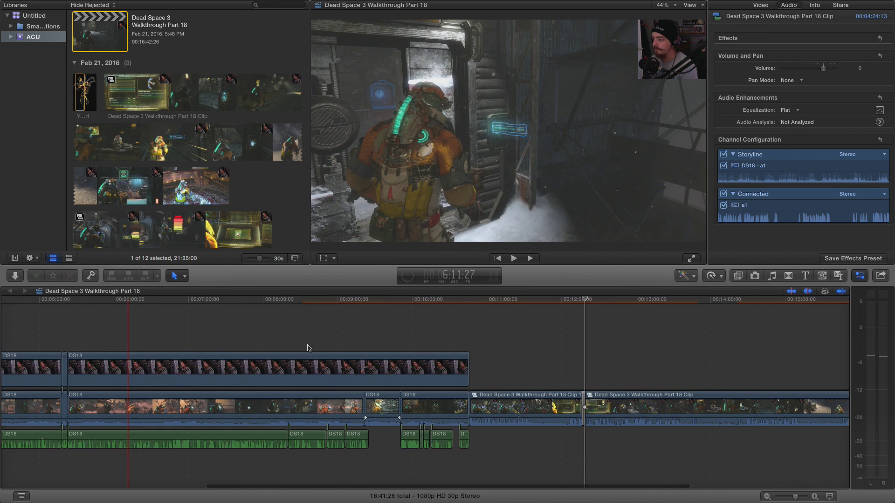
scroll(307, 348, "right", 1)
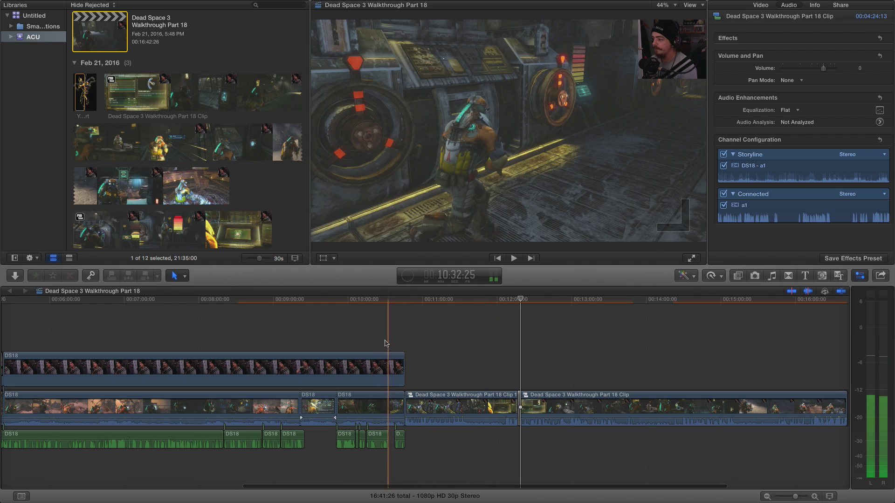
left_click_drag(396, 334, 396, 404)
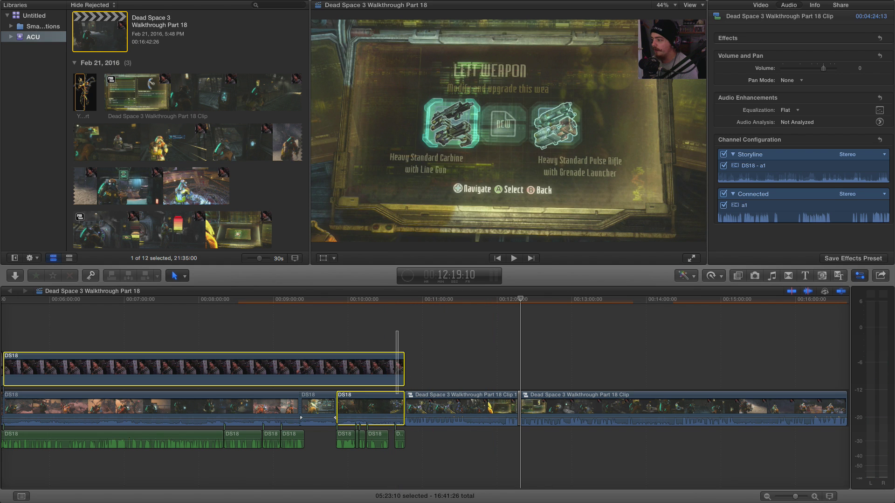
left_click_drag(389, 460, 45, 464)
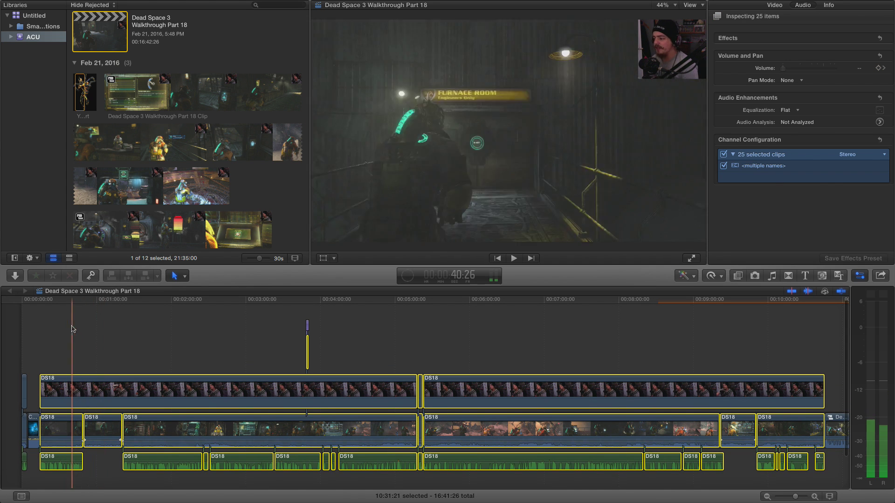
left_click_drag(47, 314, 817, 482)
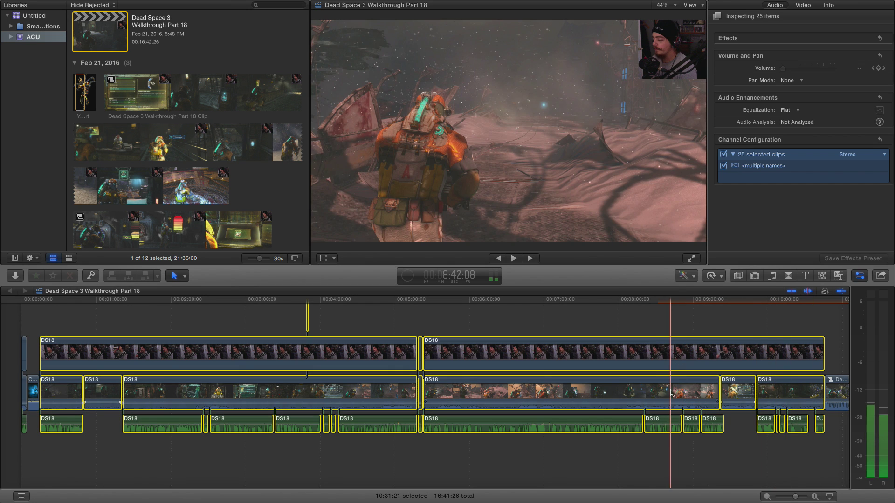
right_click(672, 392)
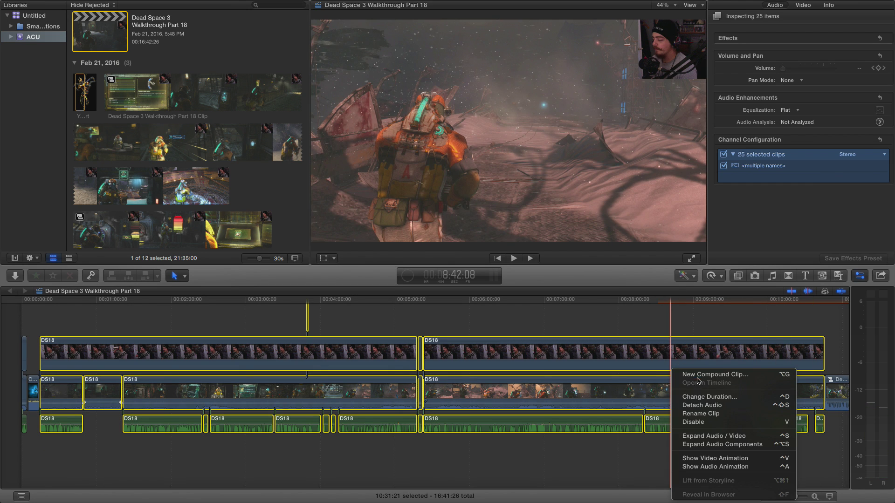
key("Return")
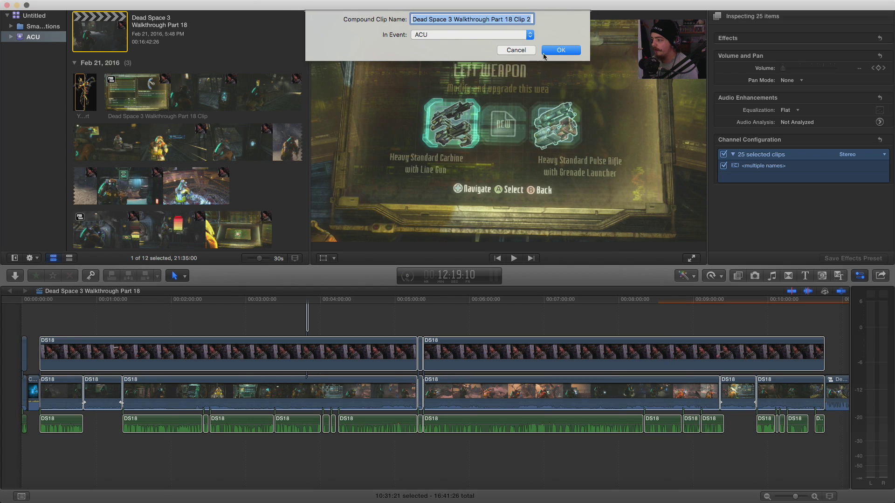
left_click(545, 53)
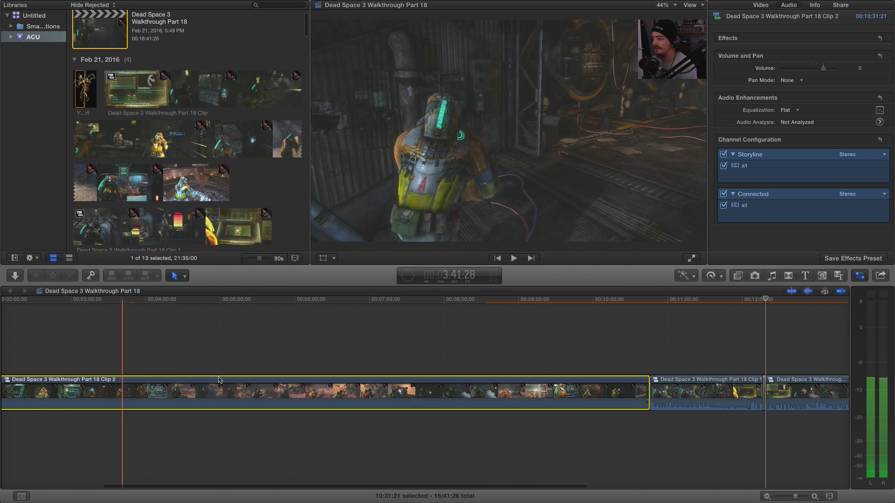
Add a Cross Dissolve between the long opening compound clip and the next one, allowing their media to overlap, and close the transitions browser.
left_click(787, 276)
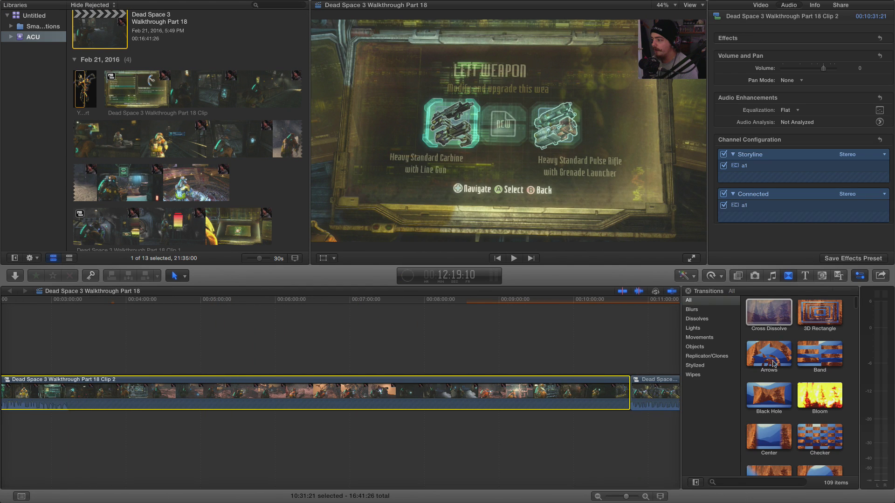
left_click_drag(699, 389, 634, 395)
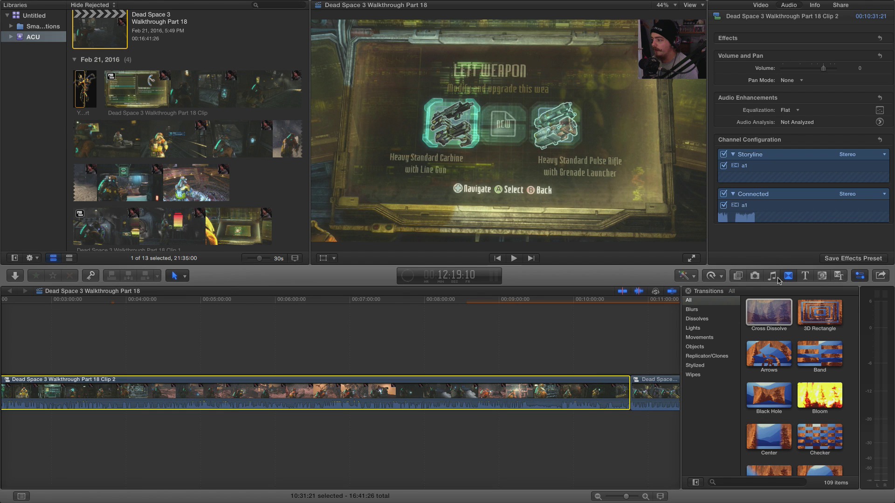
key("super+t")
left_click(502, 171)
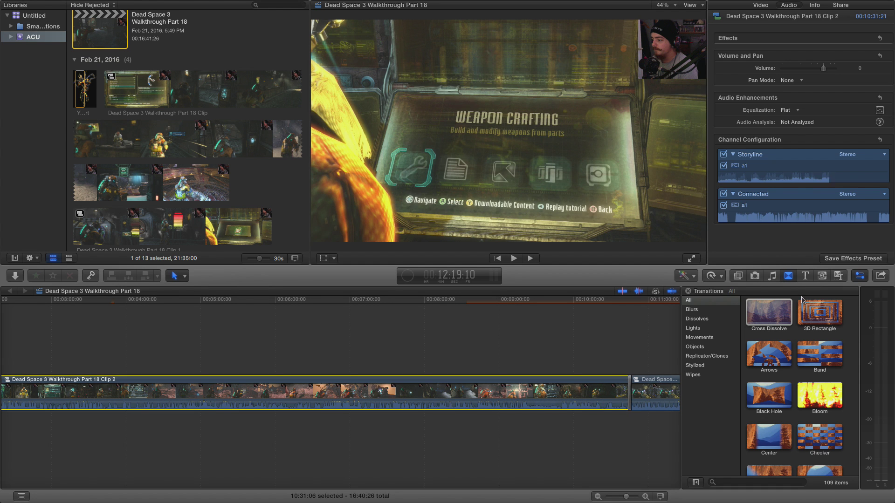
left_click(787, 275)
Play back the cross dissolve at the end of the long opening compound clip, from about 10:44 to 10:46.
left_click(627, 367)
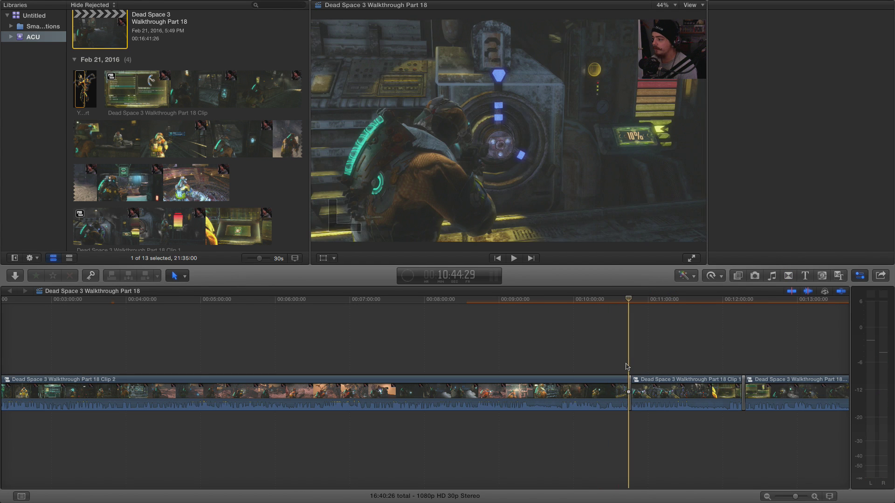
key("space")
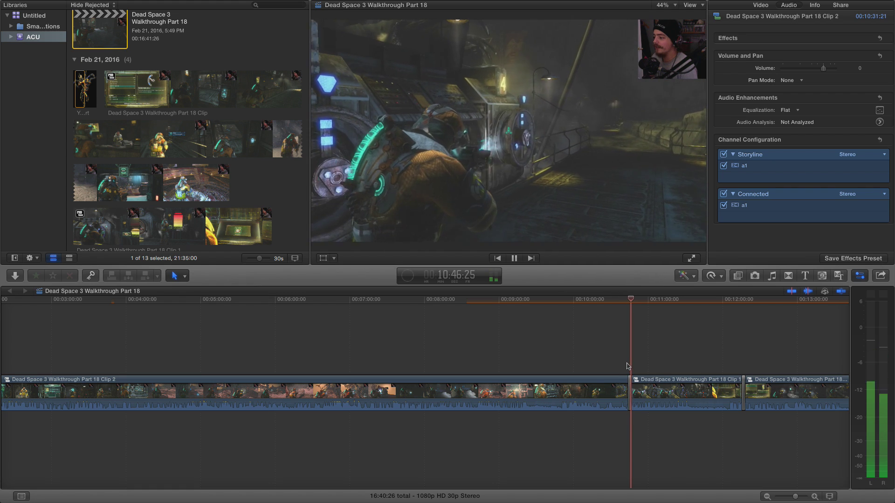
key("space")
Turn off audio skimming for the timeline.
scroll(730, 417, "right", 6)
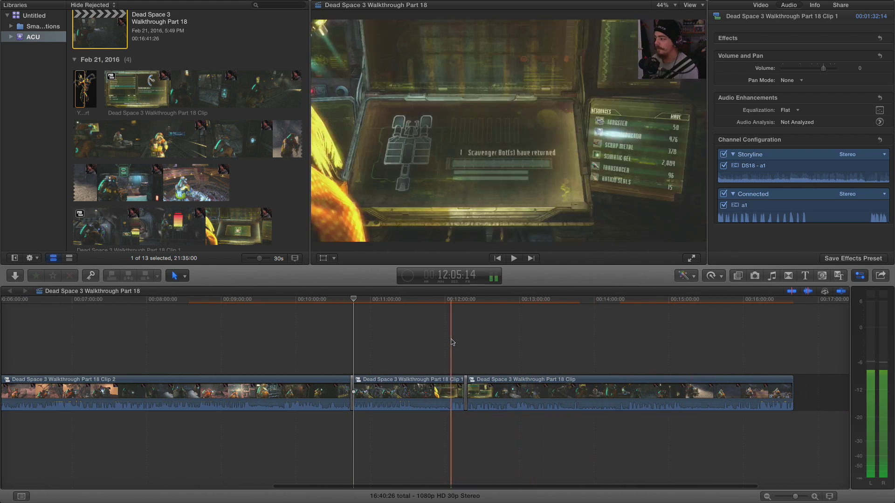
scroll(670, 367, "right", 2)
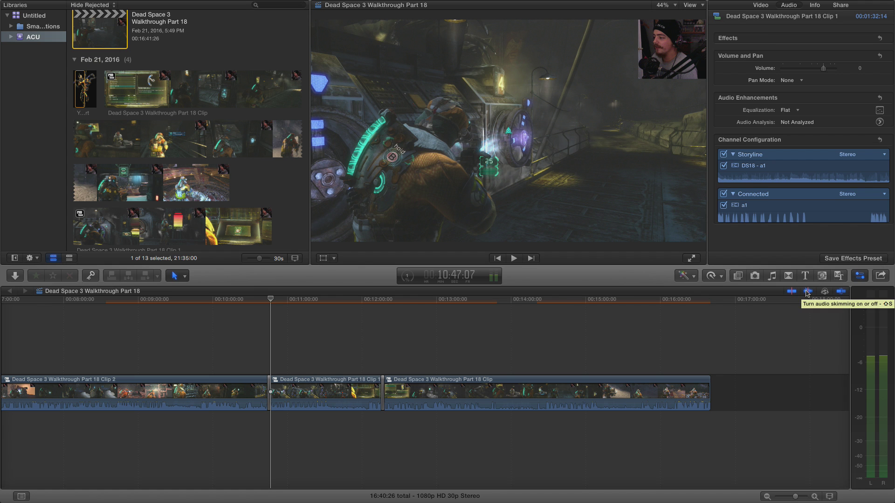
left_click(808, 293)
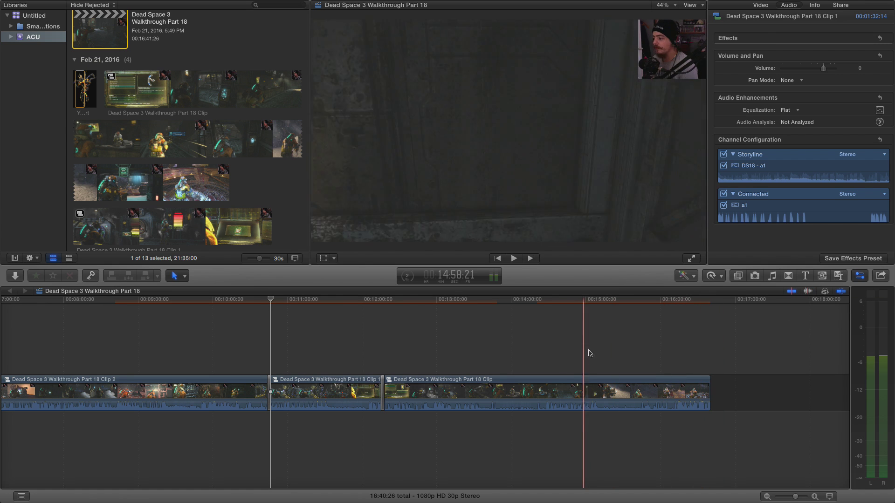
Try to fade out the last compound clip from 16:35:27 to its end, keyframing opacity down to 0% and volume down to silence.
scroll(555, 361, "right", 4)
left_click(630, 365)
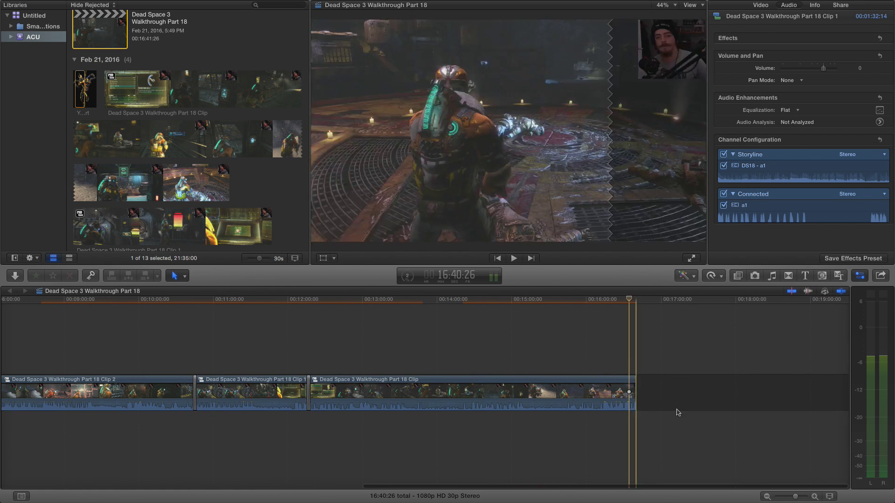
key("super+equal")
key("super+equal")
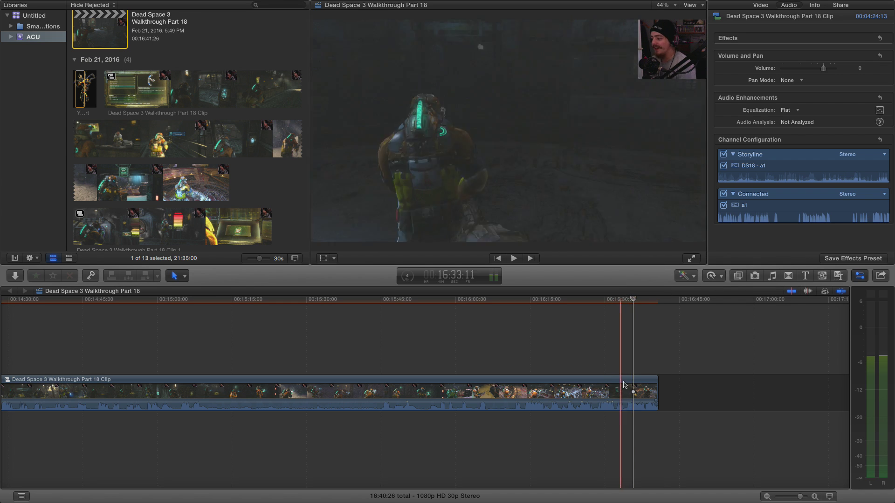
left_click(633, 394)
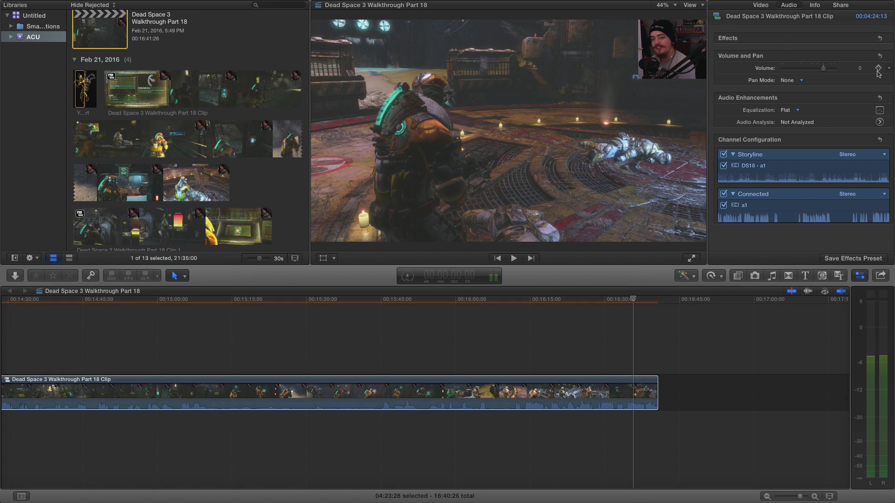
left_click(767, 5)
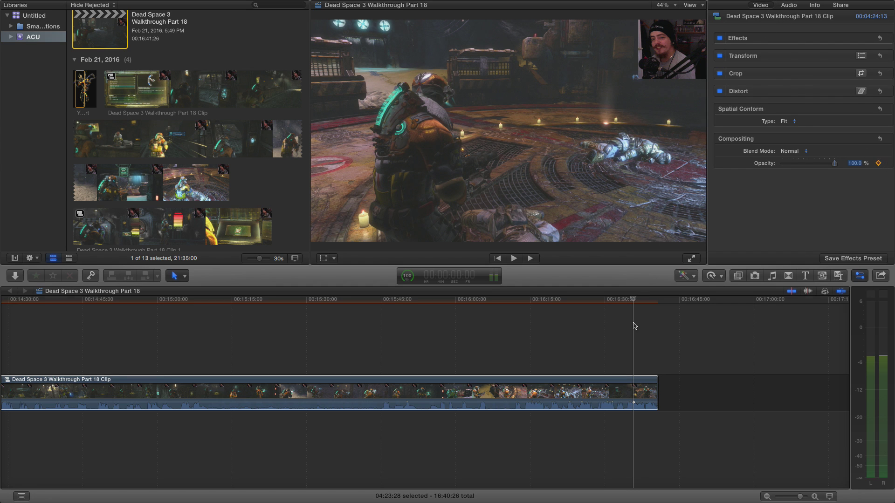
left_click(658, 326)
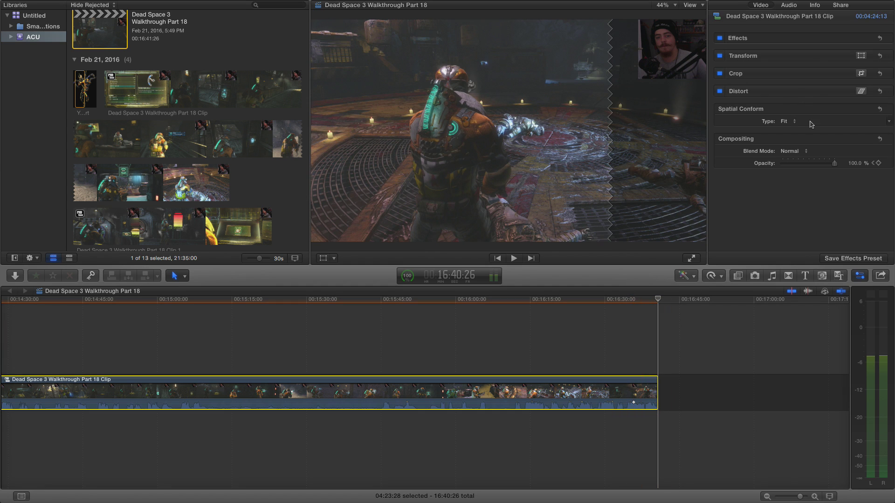
left_click_drag(822, 164, 783, 163)
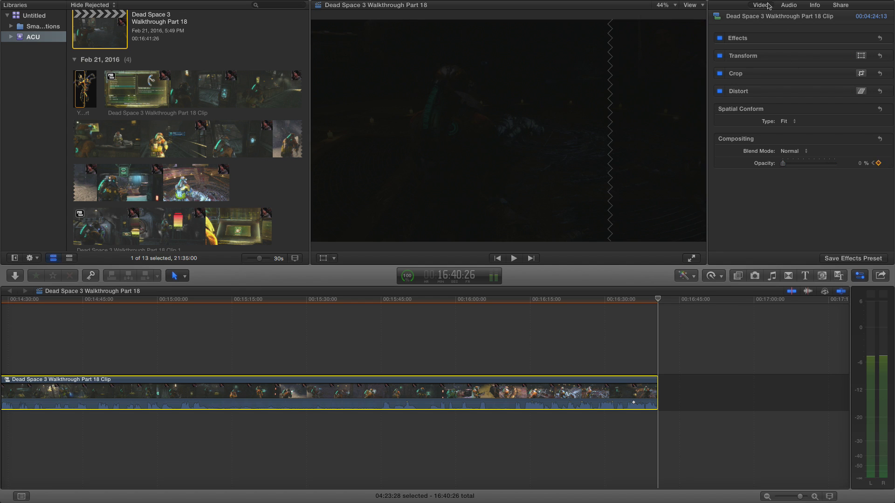
left_click(789, 6)
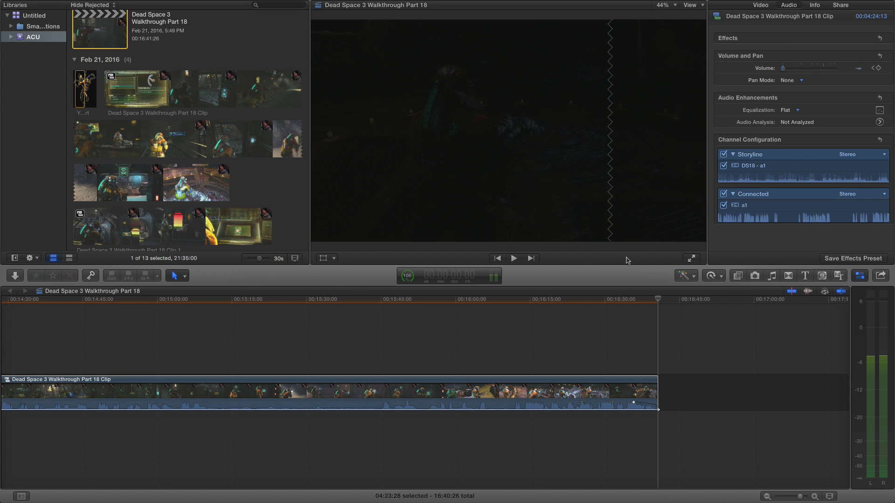
Play back the ending fade and undo its opacity and volume keyframes.
left_click(615, 335)
key("space")
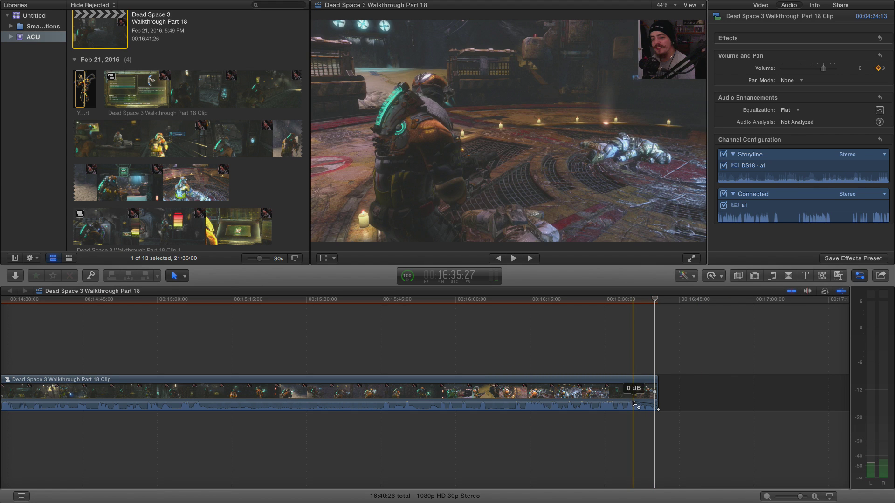
left_click_drag(639, 408, 657, 400)
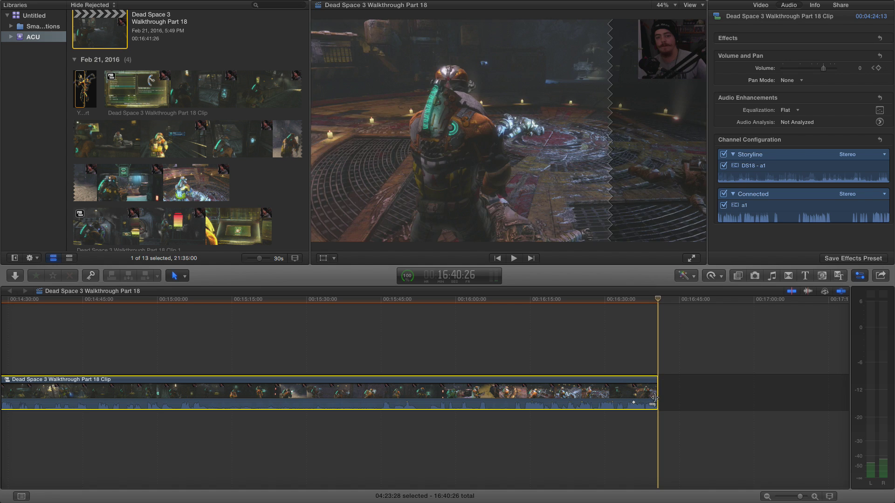
key("super+z")
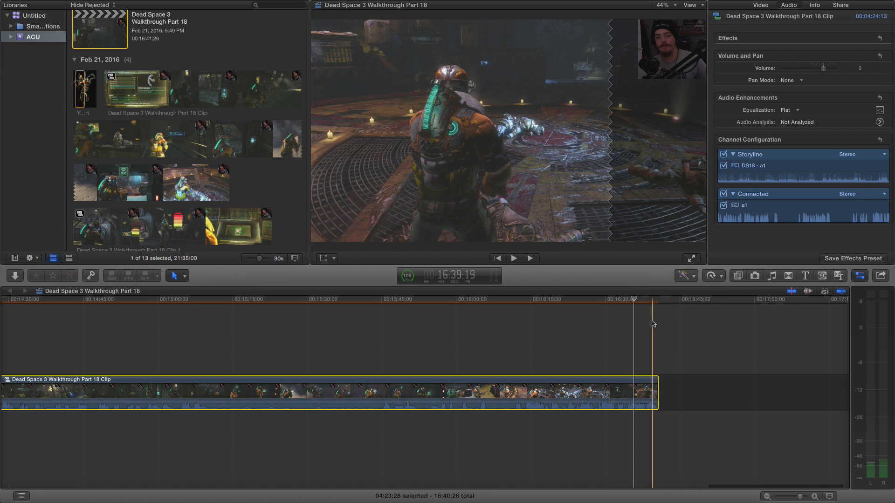
Play back the ending of the last compound clip from about 16:38:14 to 16:39:21.
left_click(815, 497)
left_click(687, 353)
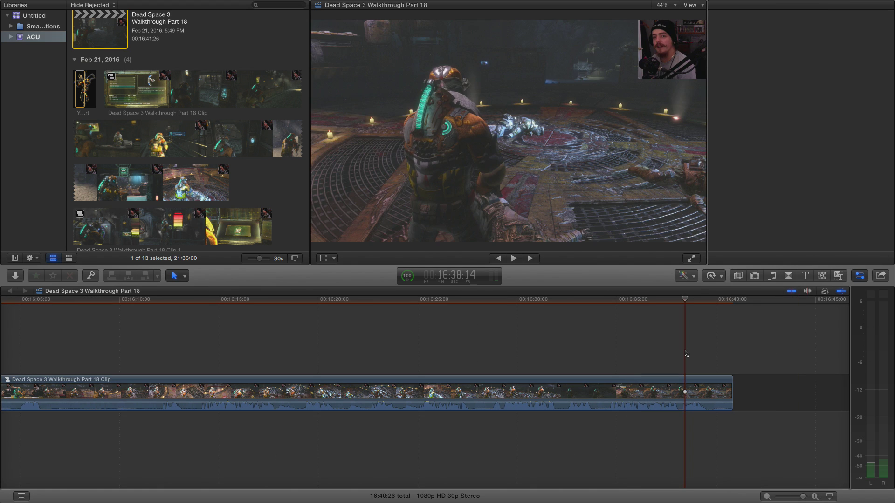
key("space")
key("space")
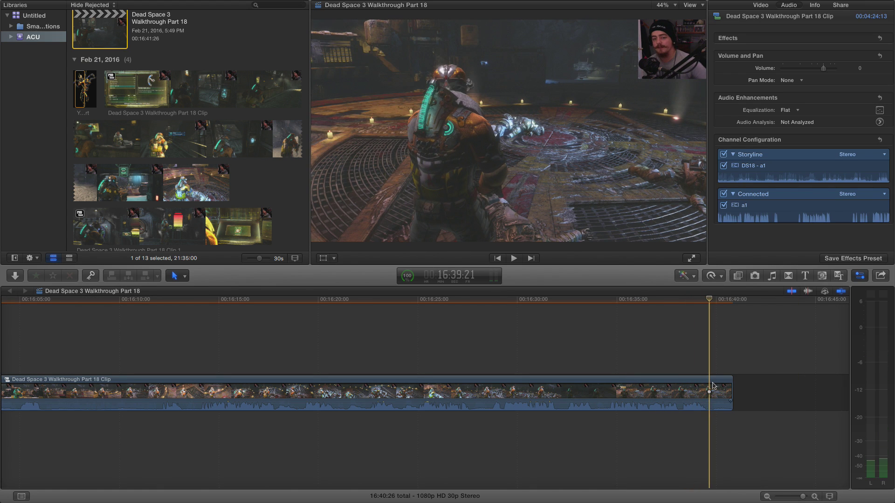
Fade out the last compound clip from 16:39:21 to its end by keyframing opacity down and volume to silence, and play back the fade.
left_click(713, 387)
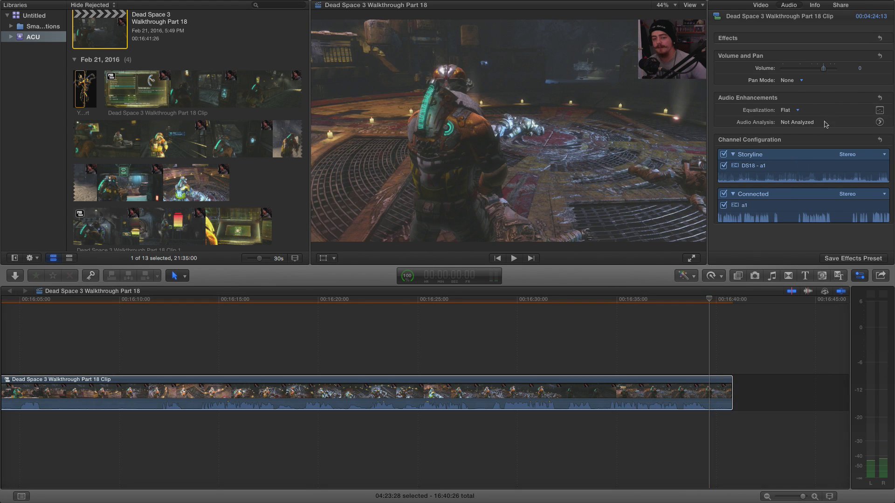
left_click(760, 6)
left_click(879, 163)
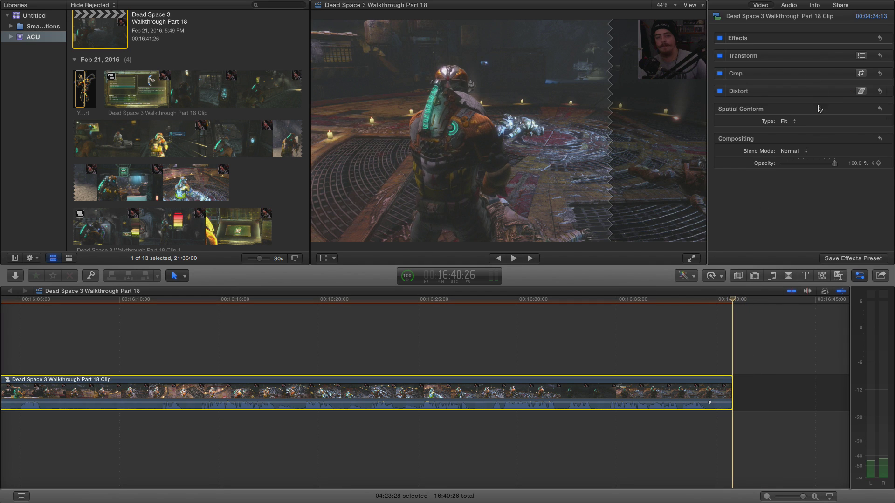
left_click_drag(834, 164, 794, 163)
left_click(788, 5)
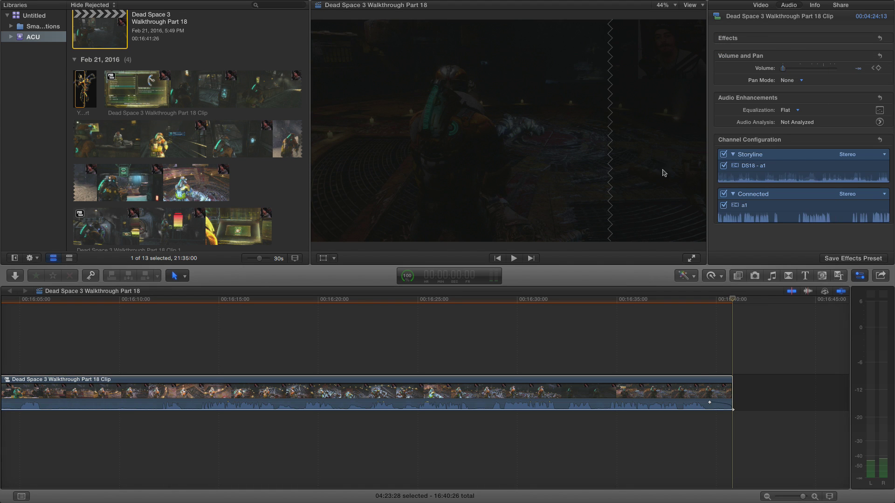
left_click(700, 354)
key("space")
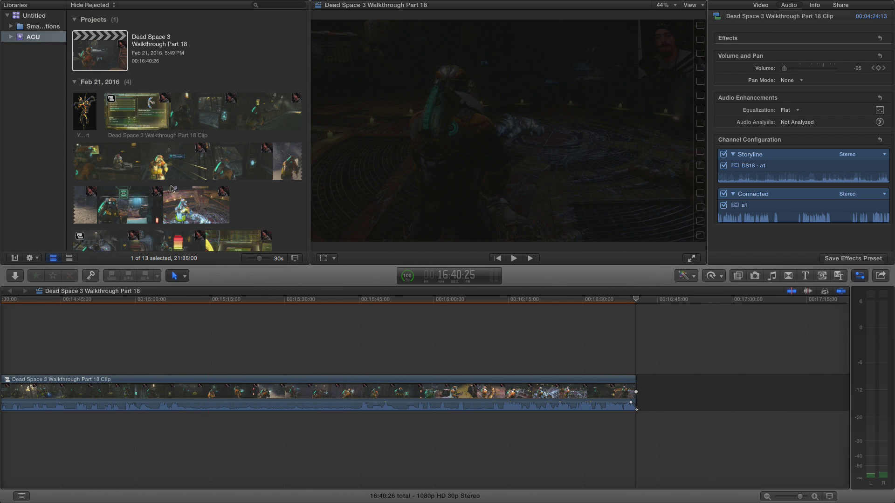
Append the CaptainMustachios Outro clip from the ACU event directly after the last compound clip.
left_click(145, 111)
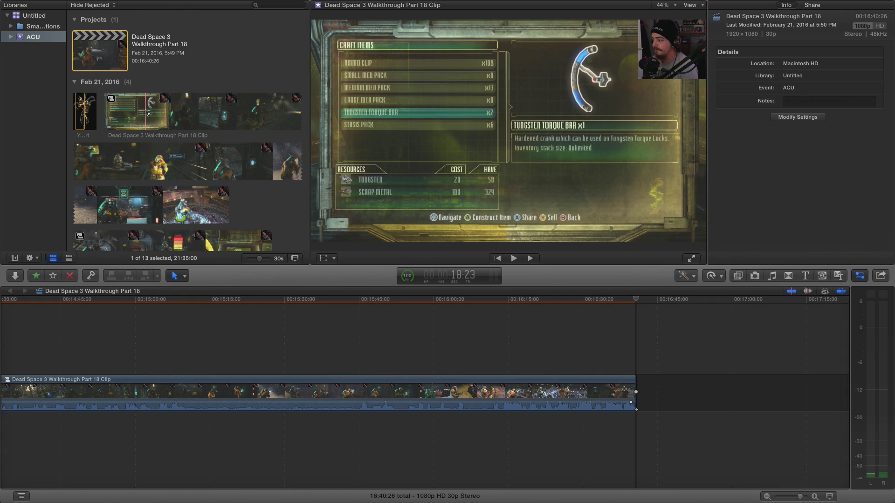
scroll(146, 112, "down", 5)
scroll(146, 112, "down", 6)
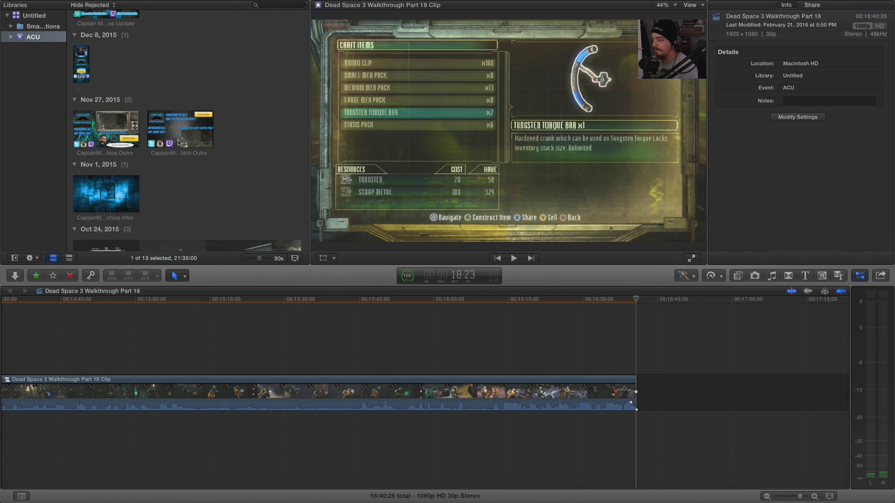
left_click_drag(112, 136, 664, 378)
scroll(594, 359, "right", 3)
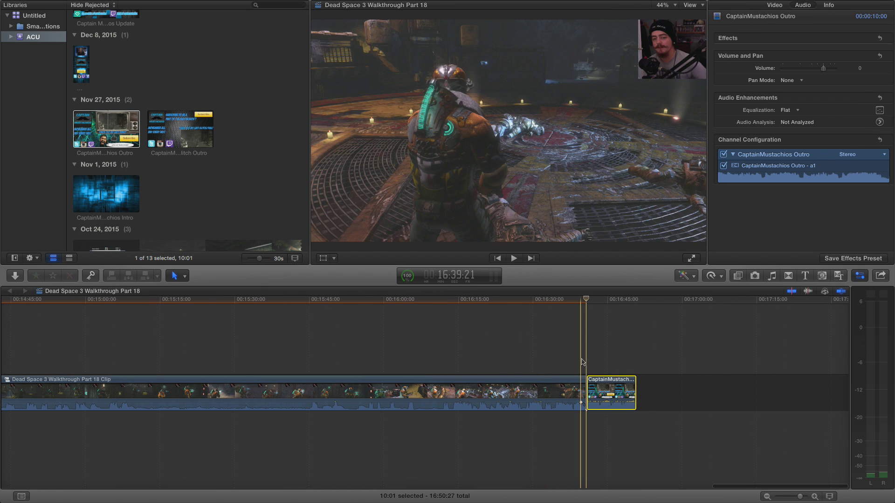
Connect the DS18 gameplay clip from the ACU event above the start of the CaptainMustachios Outro clip.
left_click(590, 361)
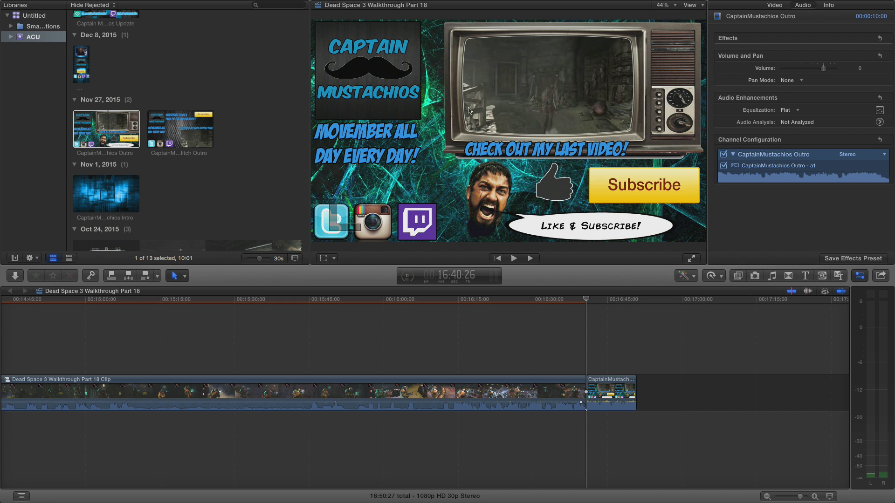
scroll(158, 171, "down", 15)
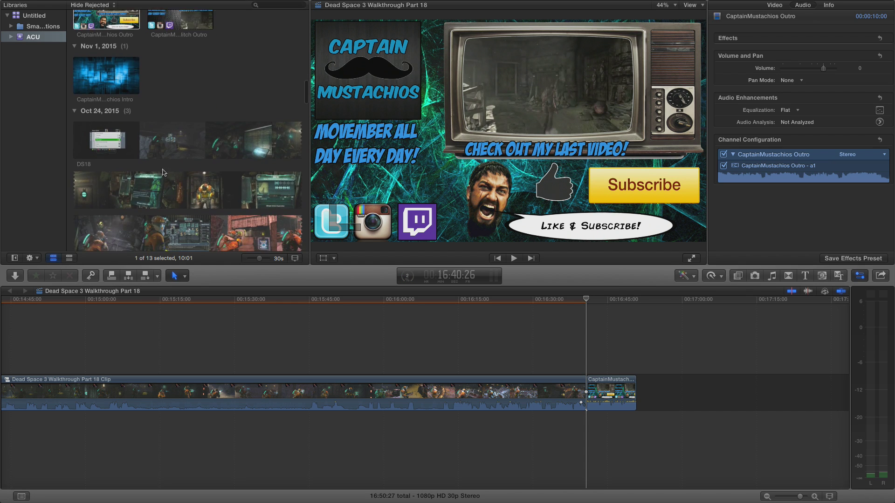
scroll(165, 172, "up", 3)
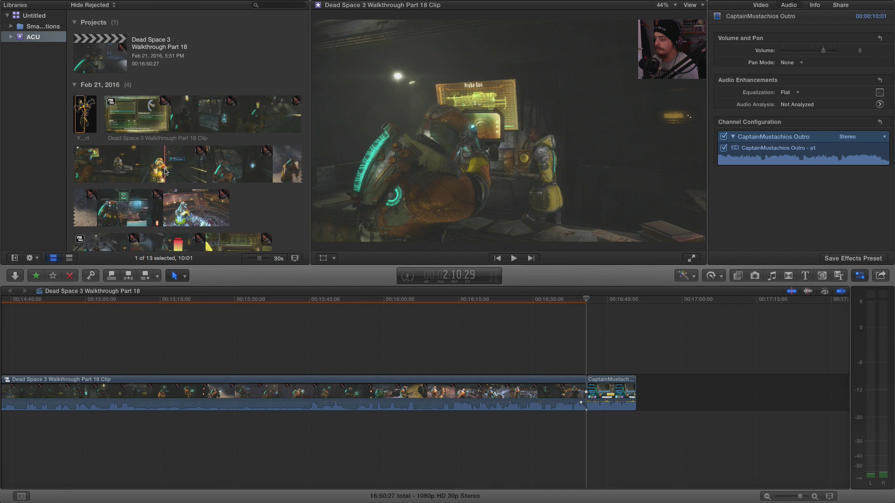
scroll(175, 142, "down", 10)
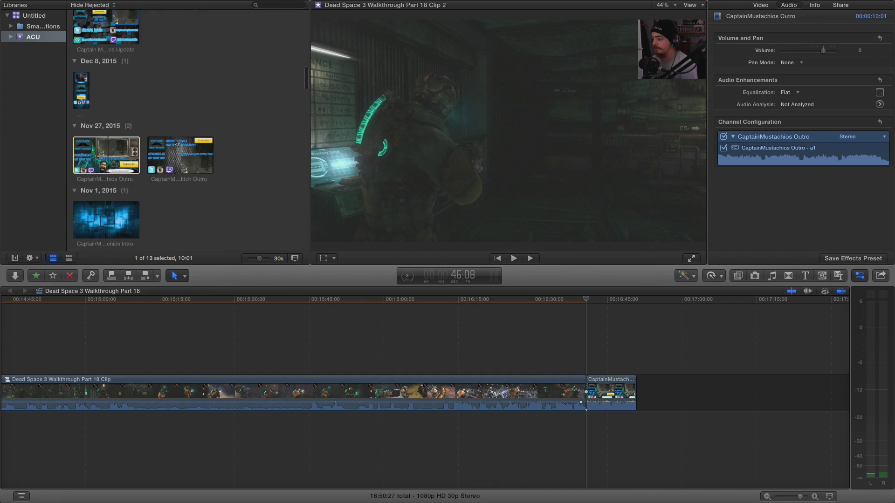
left_click_drag(175, 141, 586, 327)
Cut the DS18 overlay at the outro's end, delete the excess footage, and detach and remove the overlay's audio.
key("super+b")
left_click(643, 354)
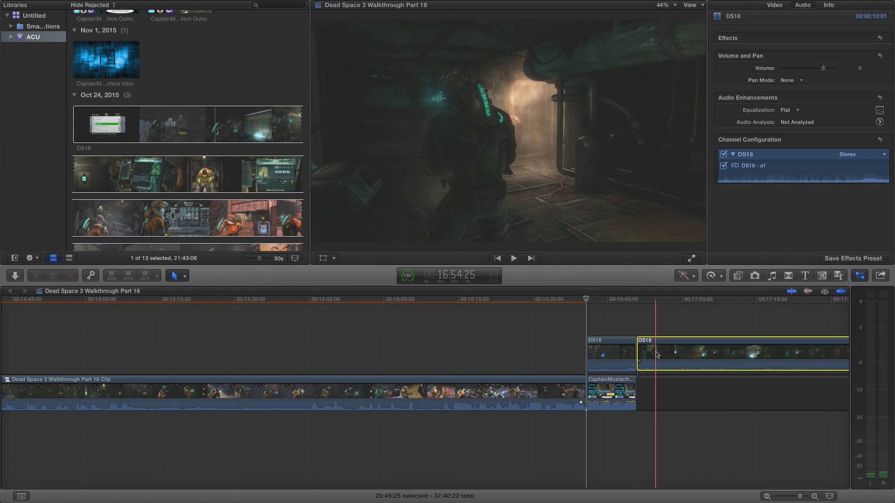
key("Delete")
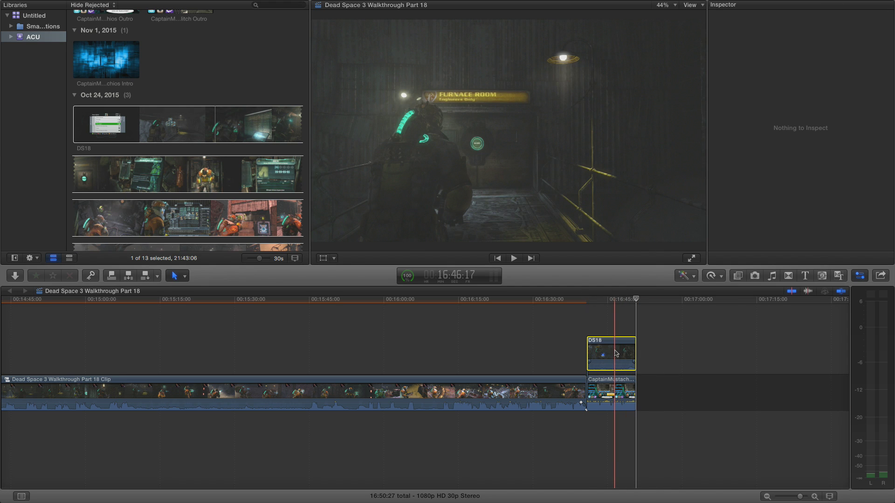
right_click(616, 353)
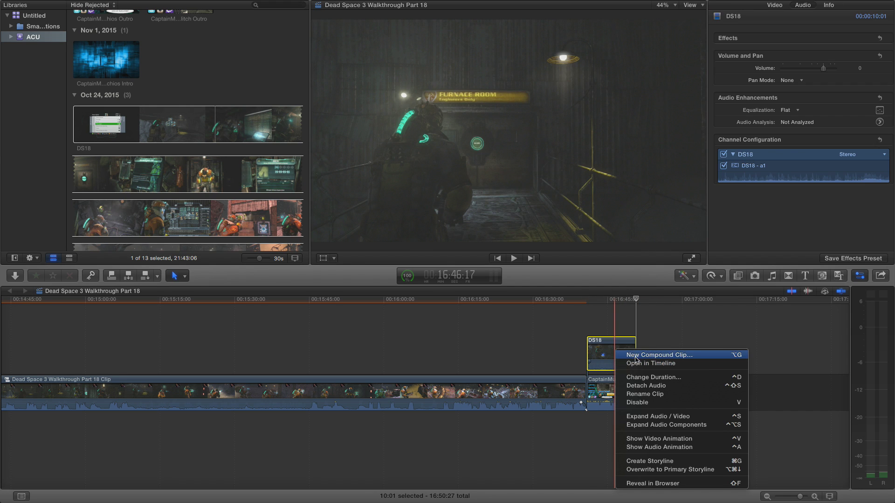
left_click(642, 386)
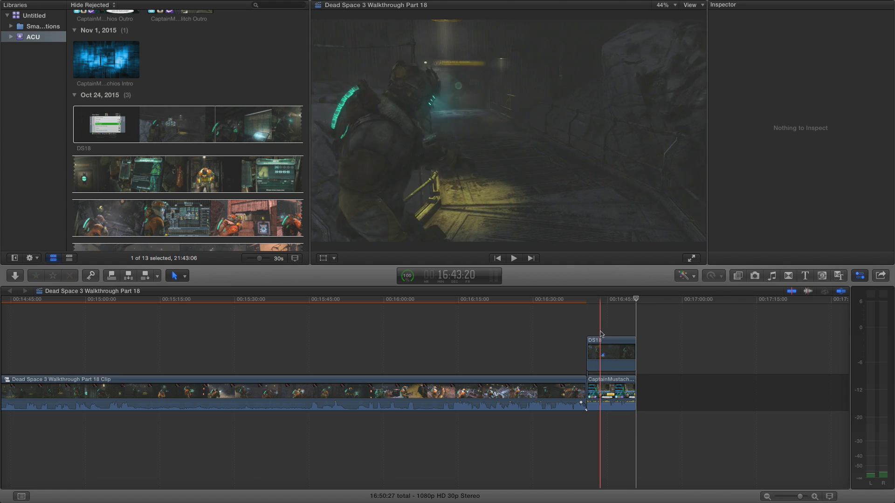
Scale the DS18 overlay to fit the outro's television screen and position it at about X 187 px, Y 219 px.
left_click(602, 345)
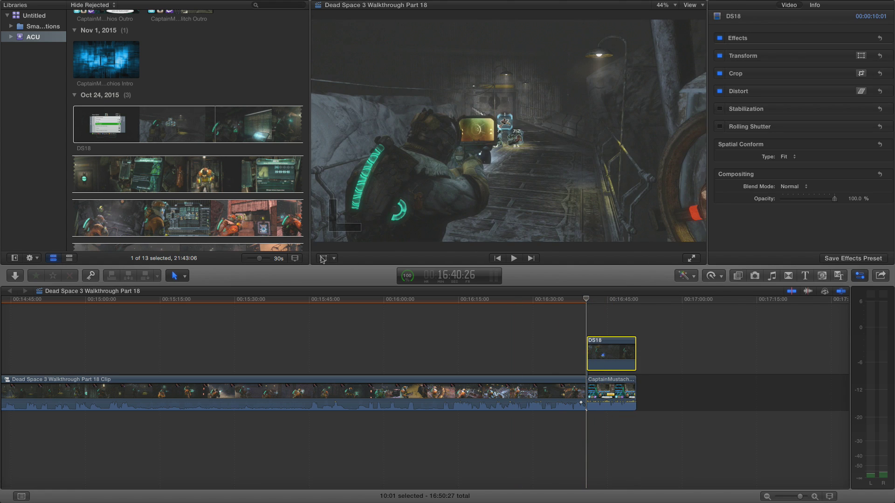
left_click(323, 258)
left_click_drag(311, 241, 429, 170)
left_click_drag(497, 150, 542, 103)
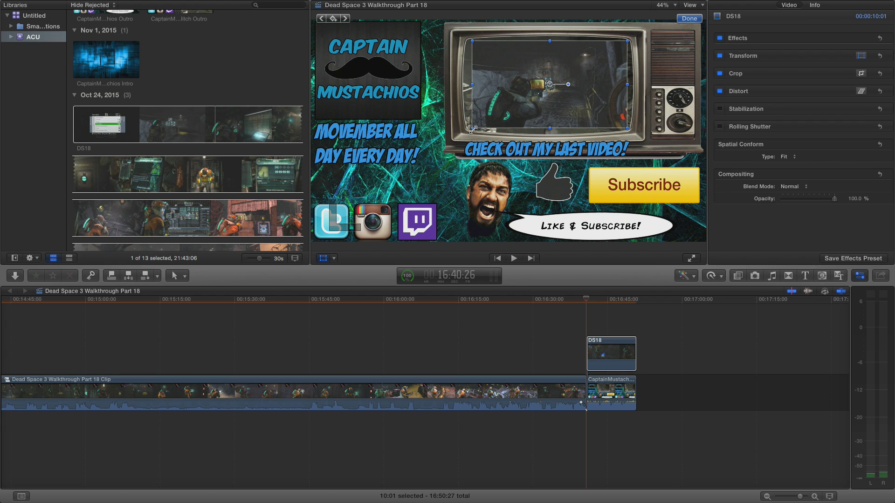
left_click_drag(471, 130, 467, 131)
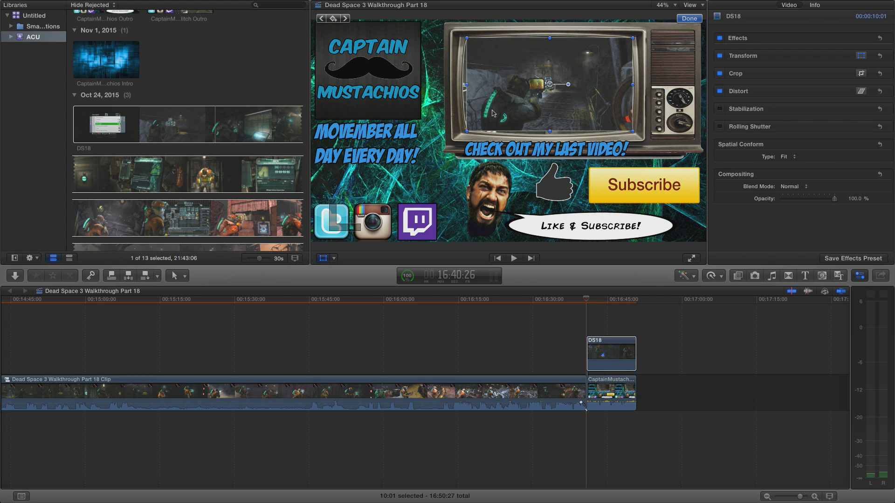
mouse_move(610, 133)
left_mouse_down()
mouse_move(634, 135)
mouse_move(613, 120)
left_mouse_up()
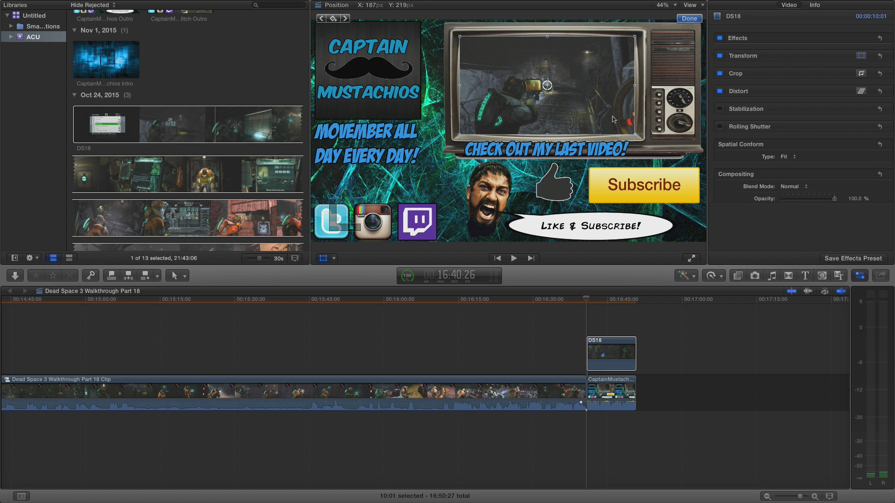
left_click(690, 18)
Play back the start of the outro and slightly enlarge the DS18 overlay inside the television frame.
key("space")
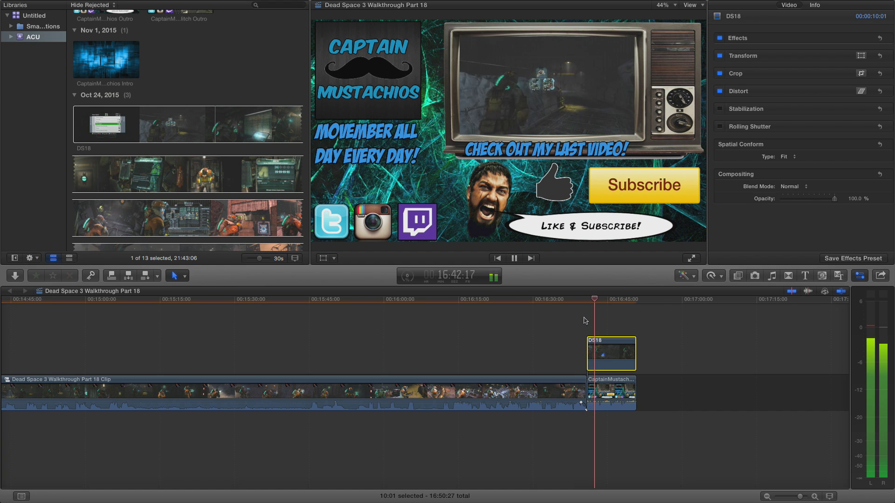
key("space")
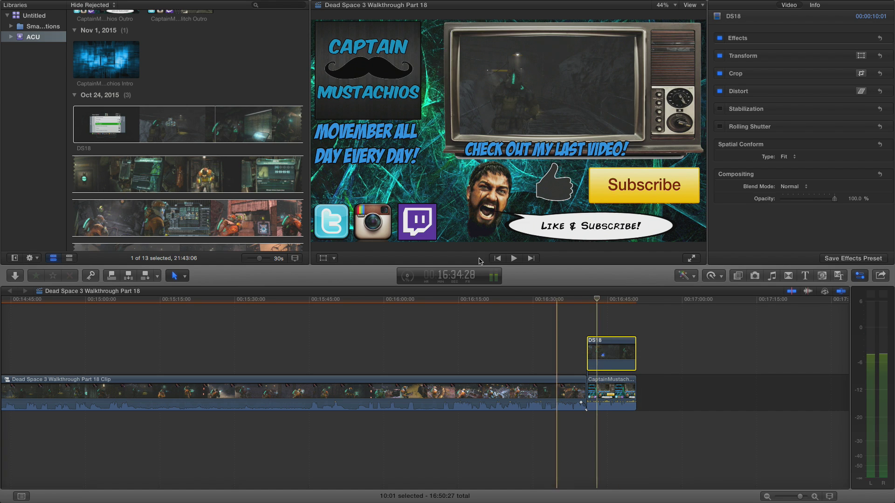
left_click(324, 259)
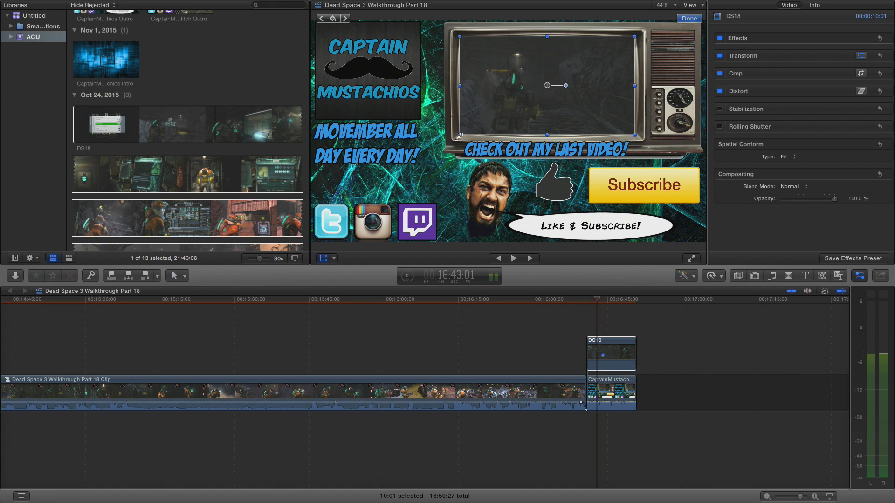
left_click_drag(459, 136, 458, 136)
left_click(689, 19)
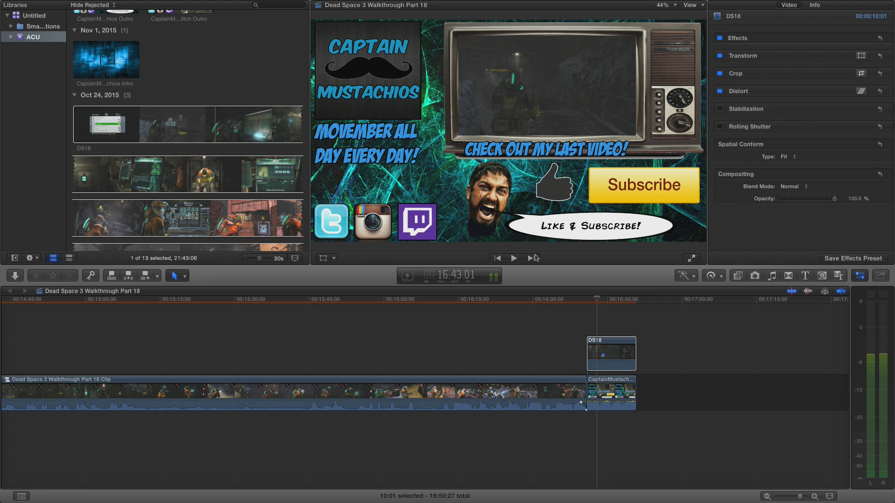
left_click(611, 354)
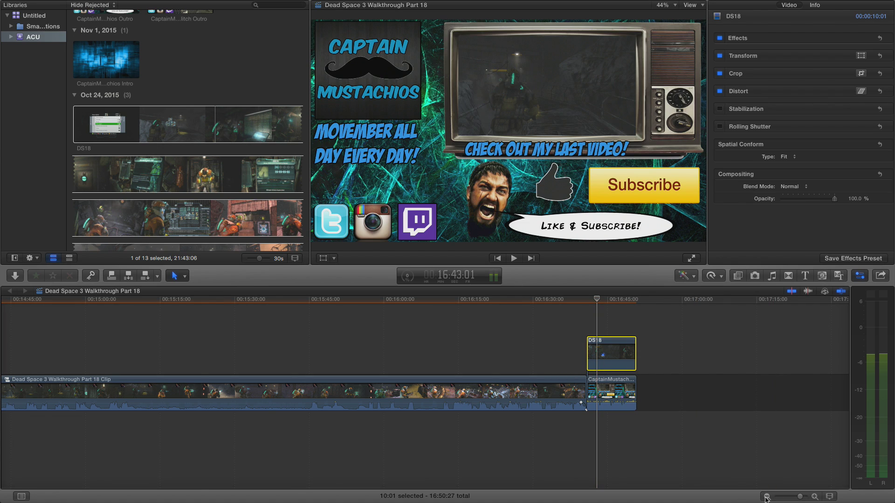
Save the frame at 13:55:10 in the last compound clip to the Desktop as a TIFF named Dead Space 3 Walkthrough Part 18.
left_click(767, 497)
scroll(533, 354, "left", 5)
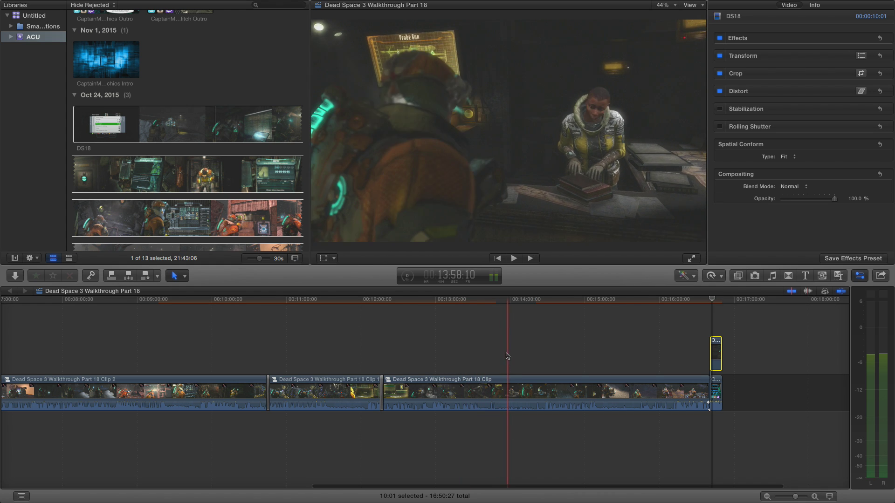
left_click(503, 392)
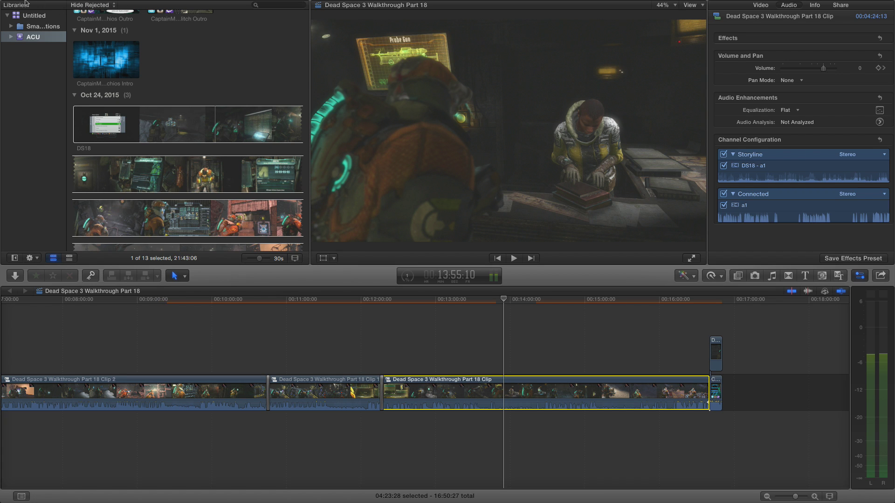
mouse_move(25, 2)
left_click(80, 5)
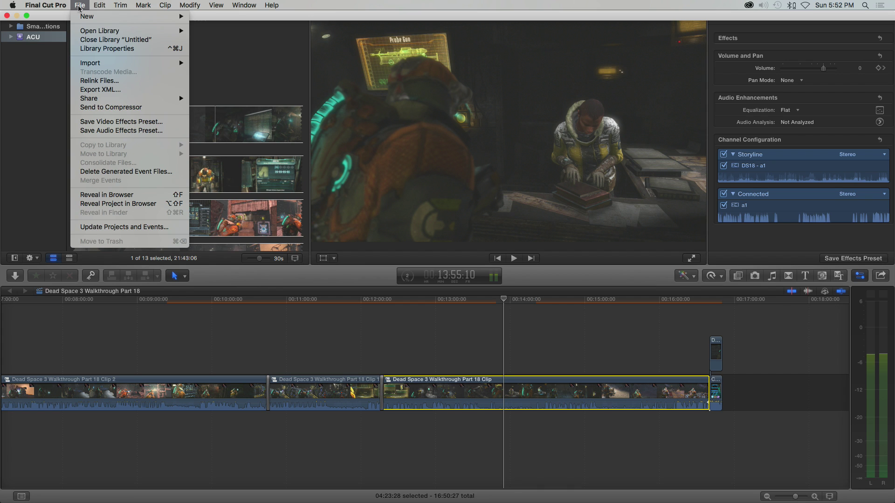
mouse_move(115, 102)
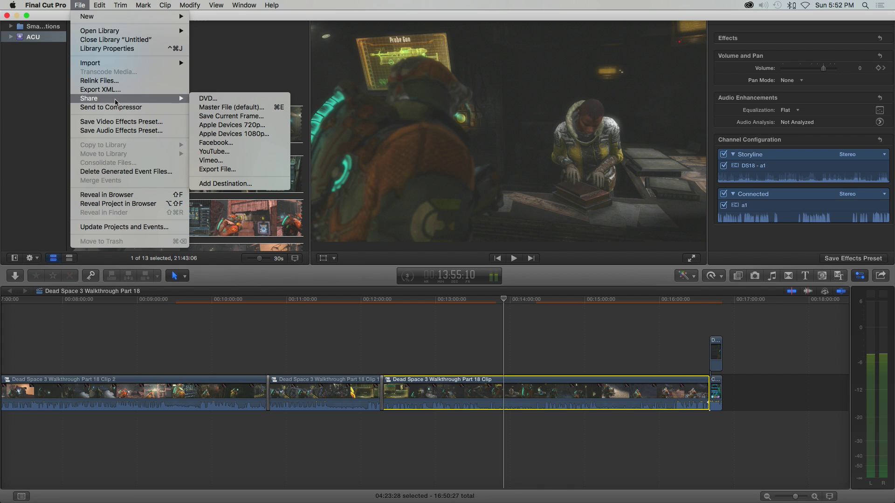
left_click(227, 117)
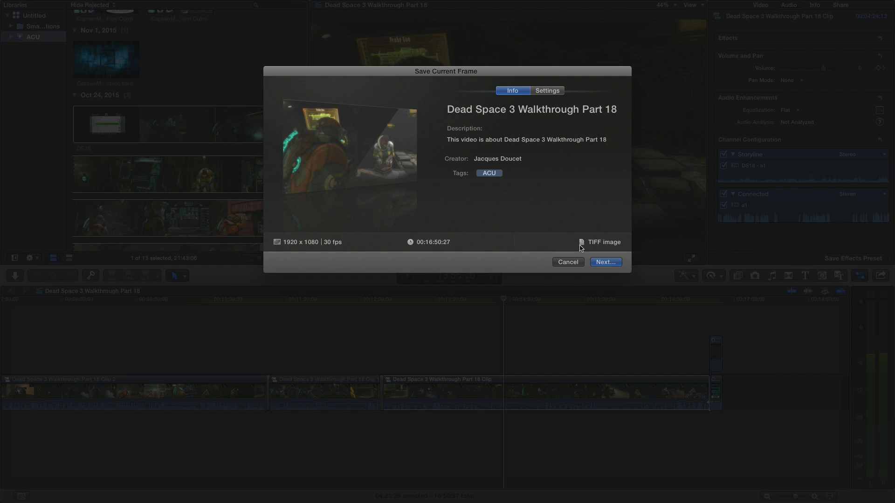
left_click(606, 263)
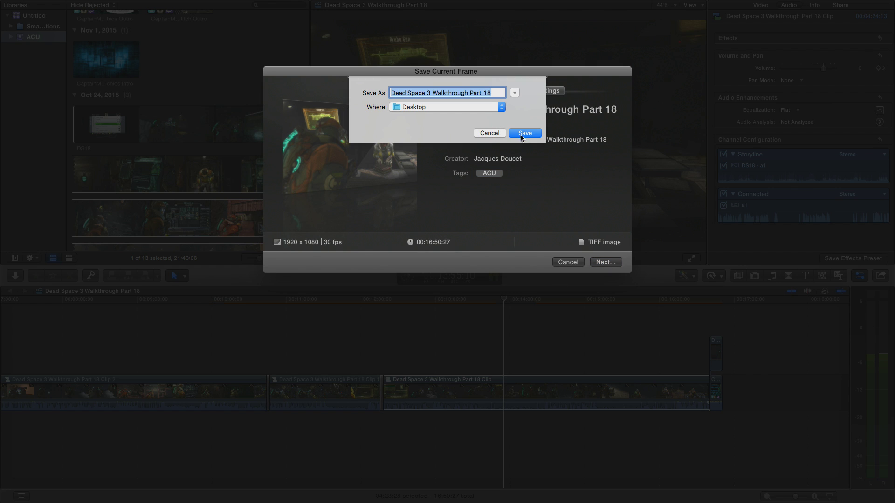
key("Return")
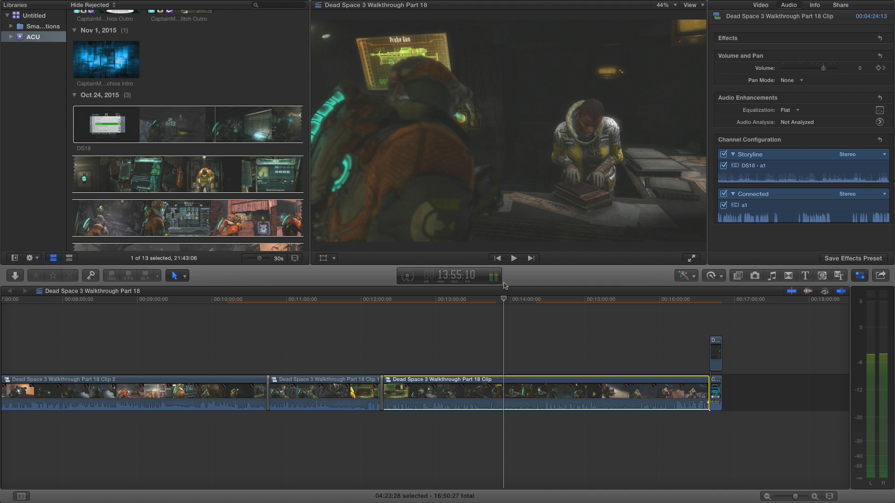
Skim and briefly play back the compound clips between about 10:44 and 15:56 to review the edited timeline.
left_click(540, 300)
left_click(423, 322)
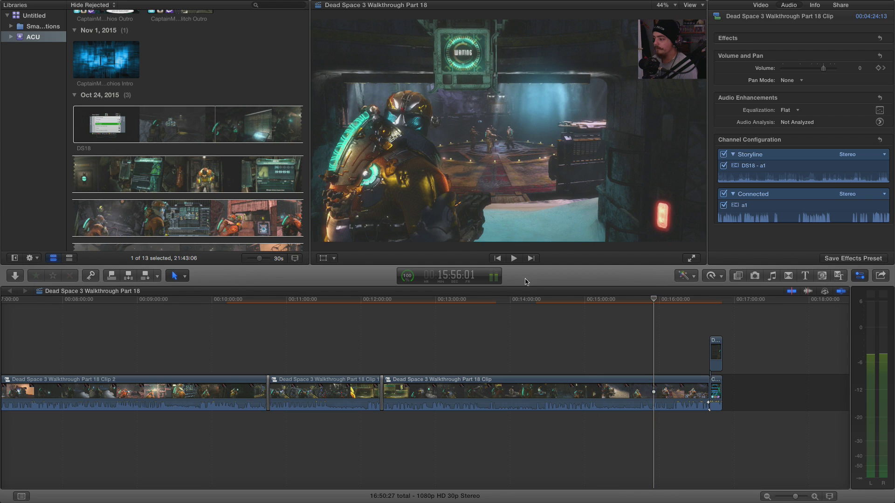
left_click(260, 214)
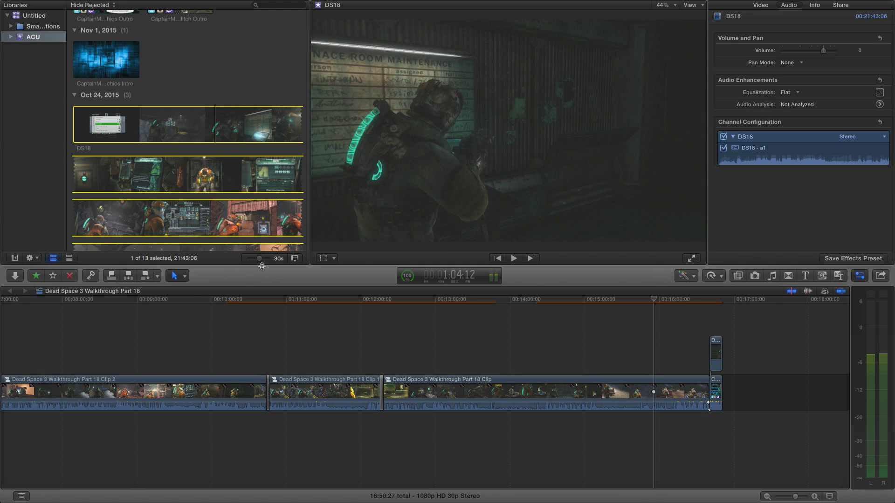
left_click(418, 322)
scroll(420, 326, "left", 3)
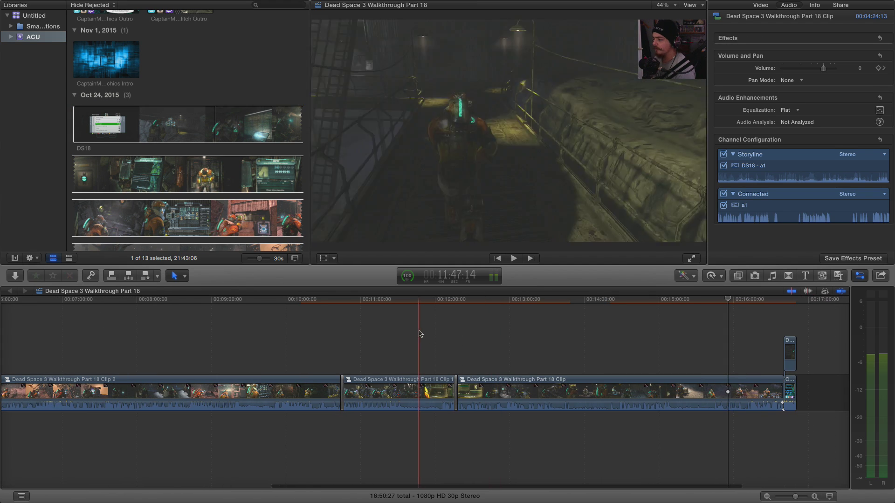
scroll(390, 336, "left", 5)
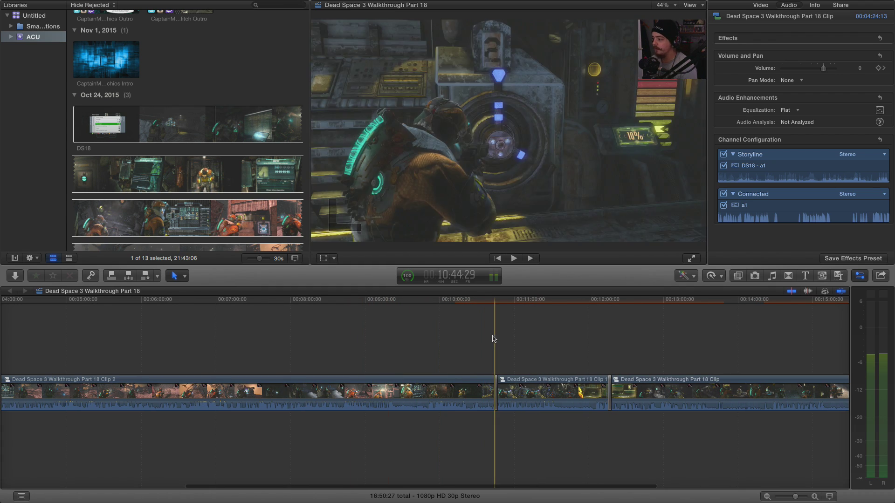
scroll(582, 338, "right", 3)
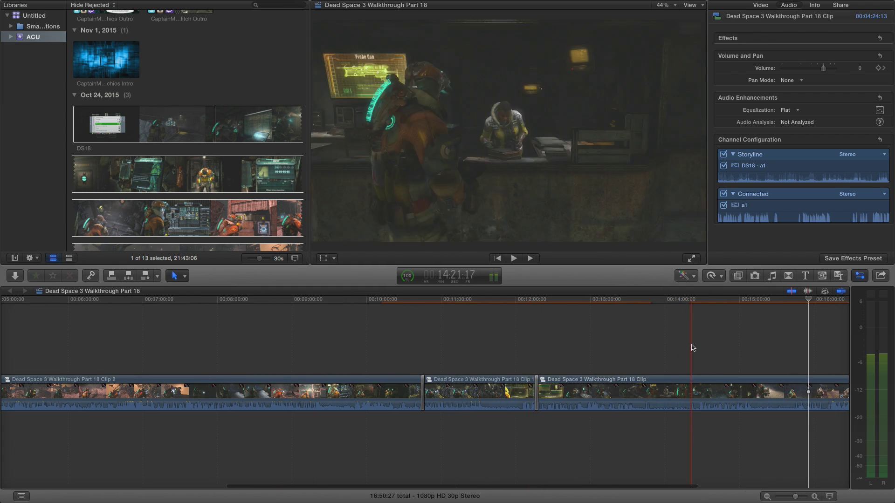
key("space")
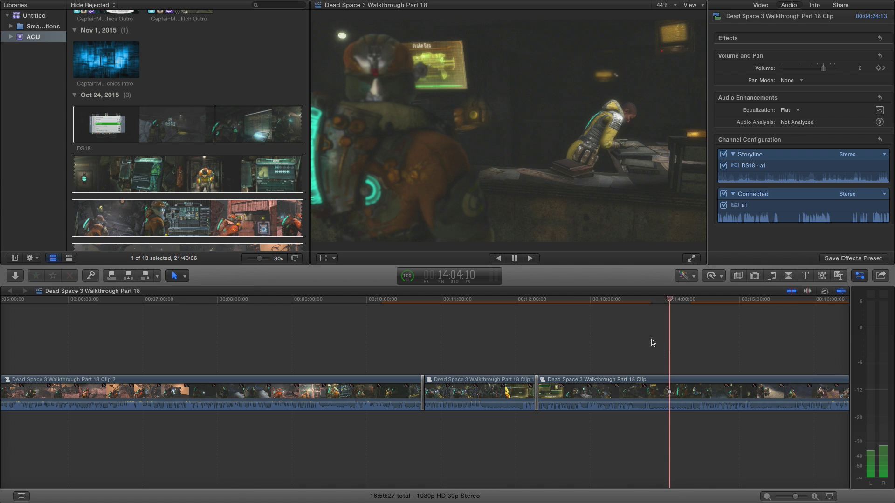
scroll(628, 336, "right", 2)
scroll(536, 336, "right", 8)
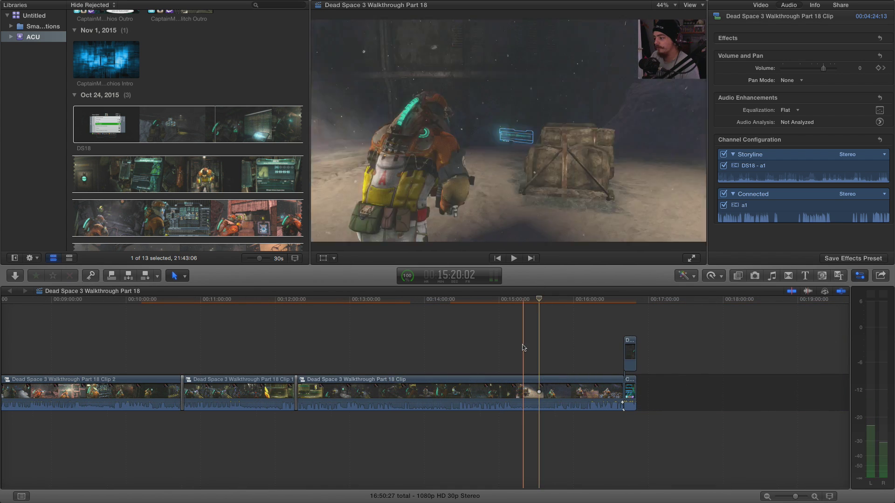
key("space")
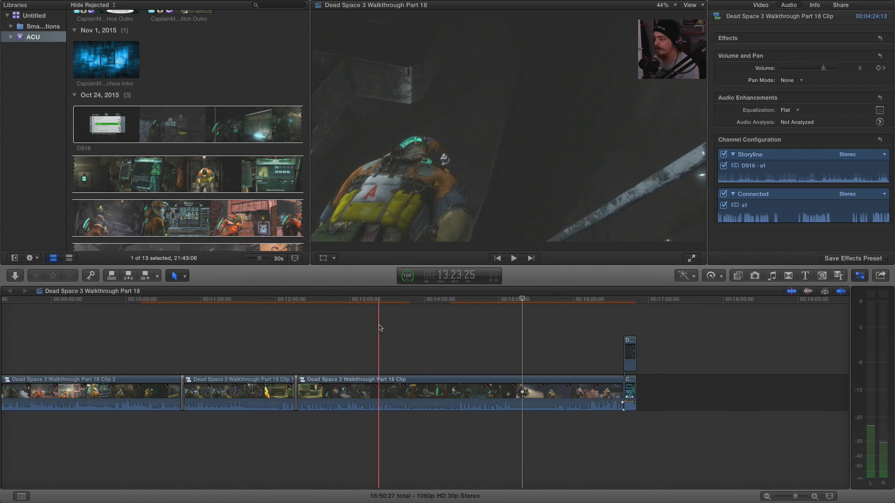
left_click(396, 335)
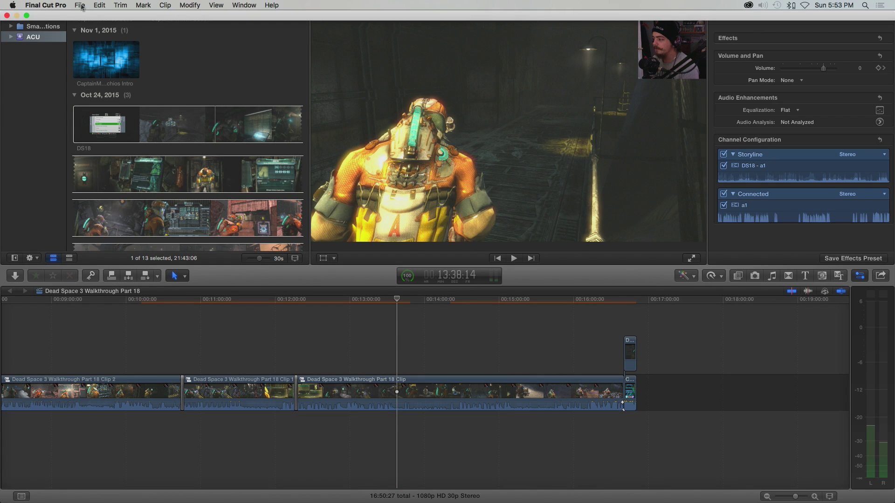
Send the project to Compressor and add the Video Sharing Services outputs with Desktop as their location.
left_click(81, 5)
left_click(111, 108)
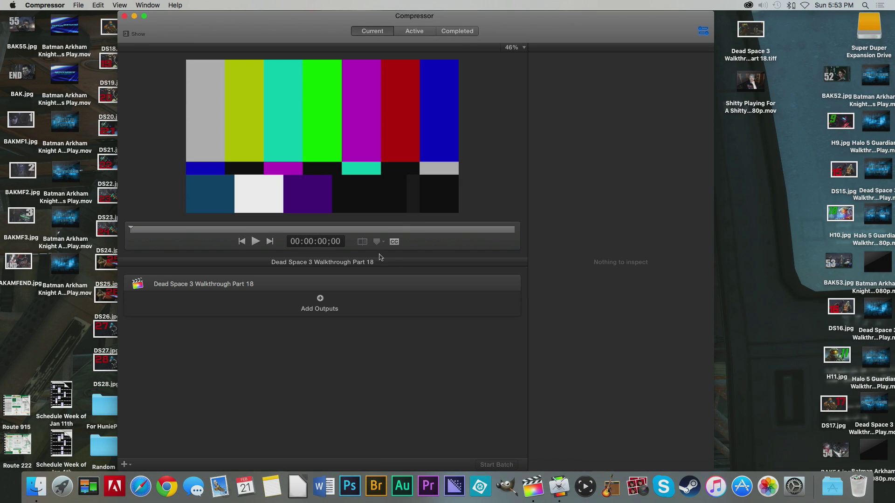
left_click(320, 299)
scroll(396, 136, "down", 5)
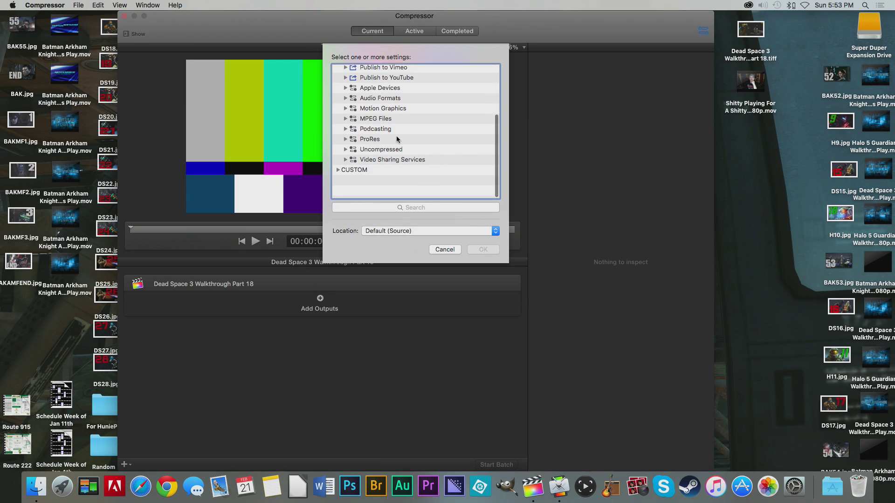
left_click(394, 183)
left_click(395, 231)
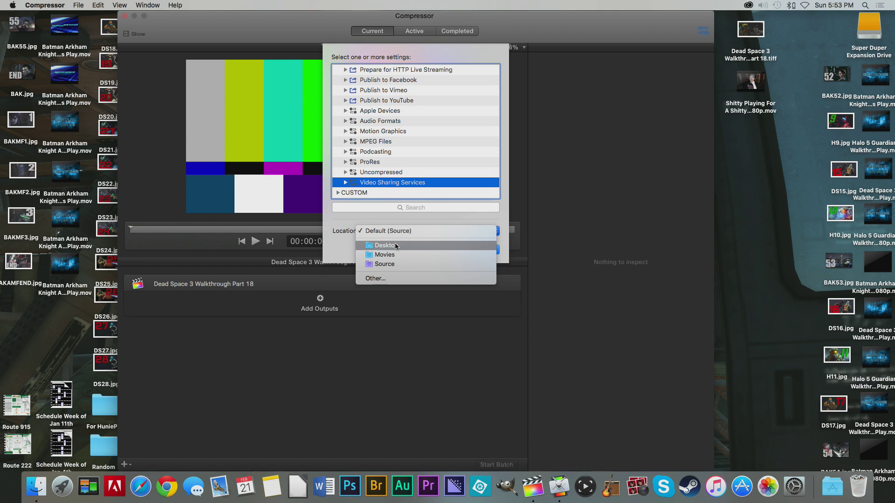
left_click(398, 245)
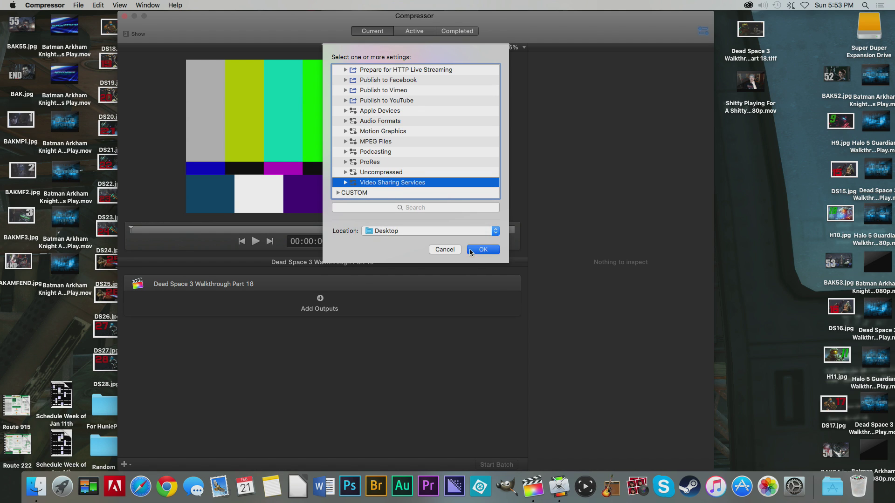
left_click(482, 250)
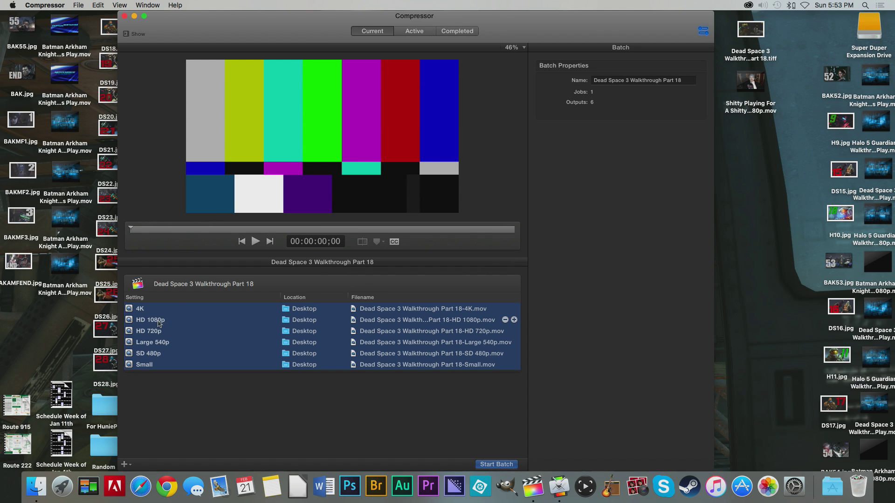
Remove every output from the Compressor job except HD 1080p.
left_click(154, 322, "super")
right_click(152, 331)
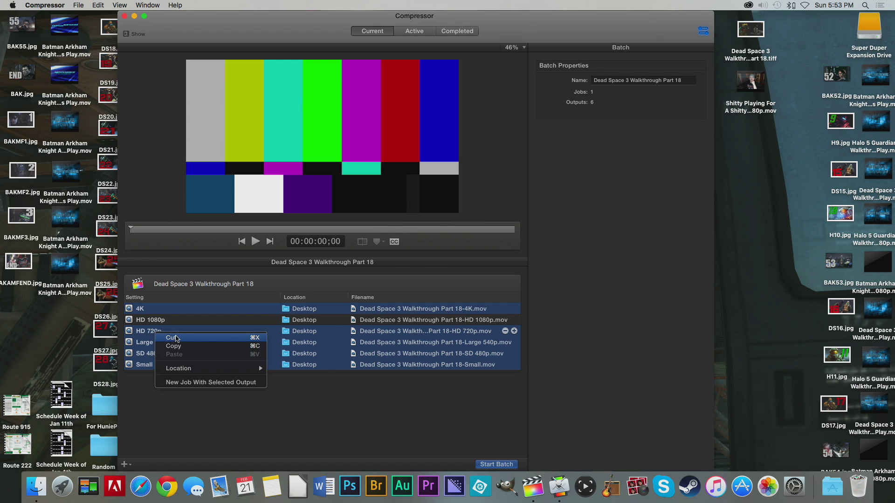
left_click(175, 341)
Name the HD 1080p setting "THE KEY! 1080p HD Let's Play" with Desktop as its default location, and start the batch.
left_click(152, 310)
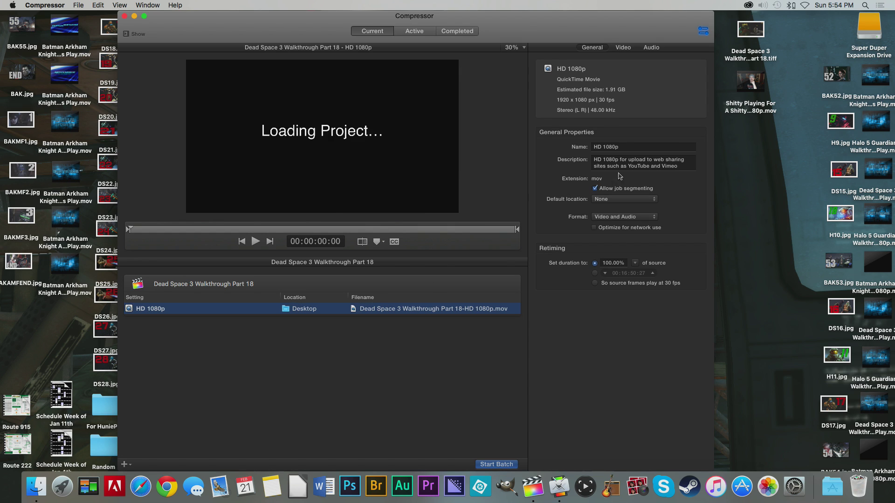
left_click(617, 146)
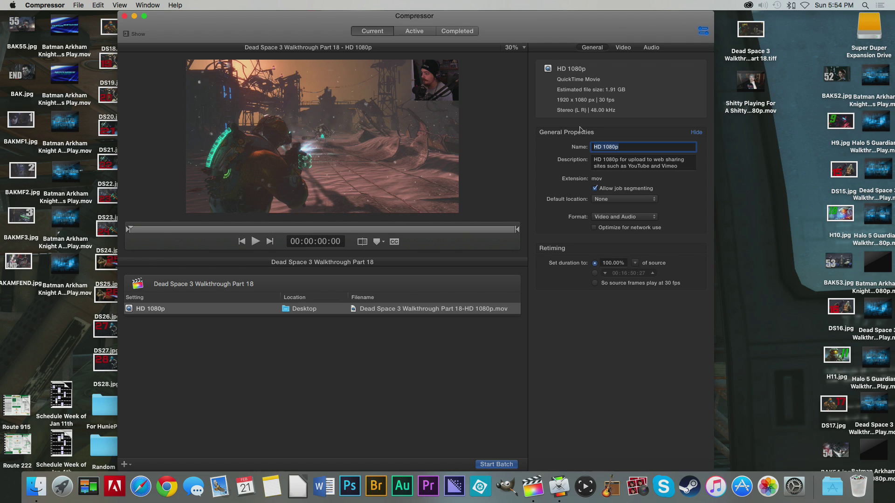
type("THE KEY!")
left_click(644, 200)
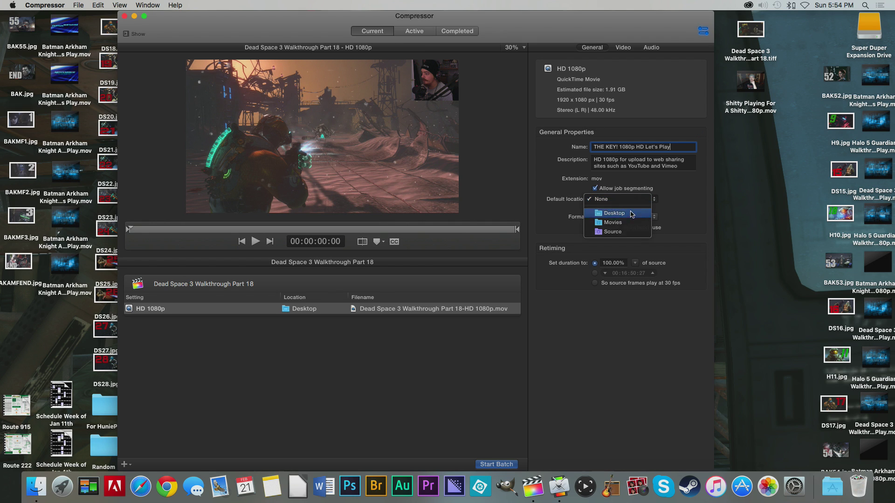
left_click(627, 209)
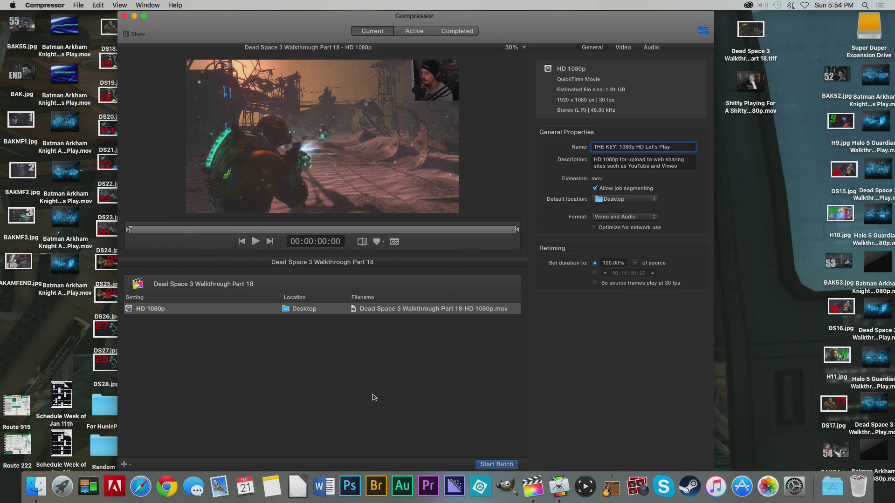
left_click(497, 465)
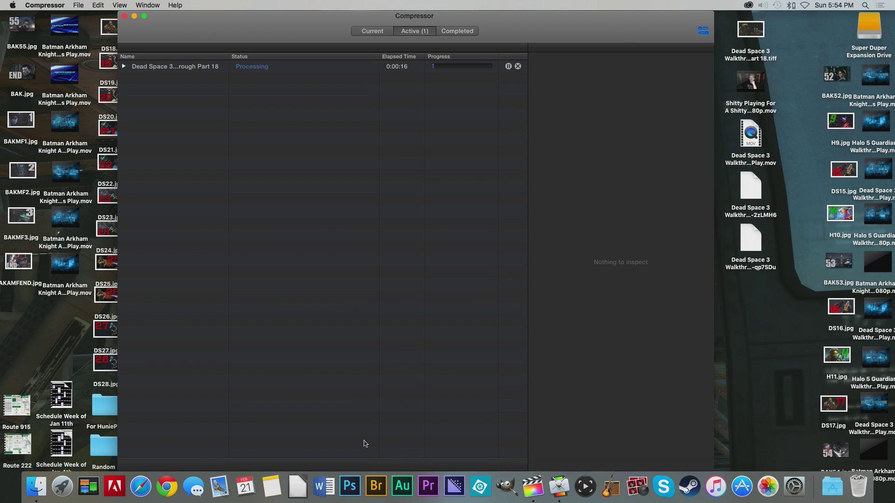
Switch to Final Cut Pro, take it out of full screen and minimize its window.
left_click(533, 487)
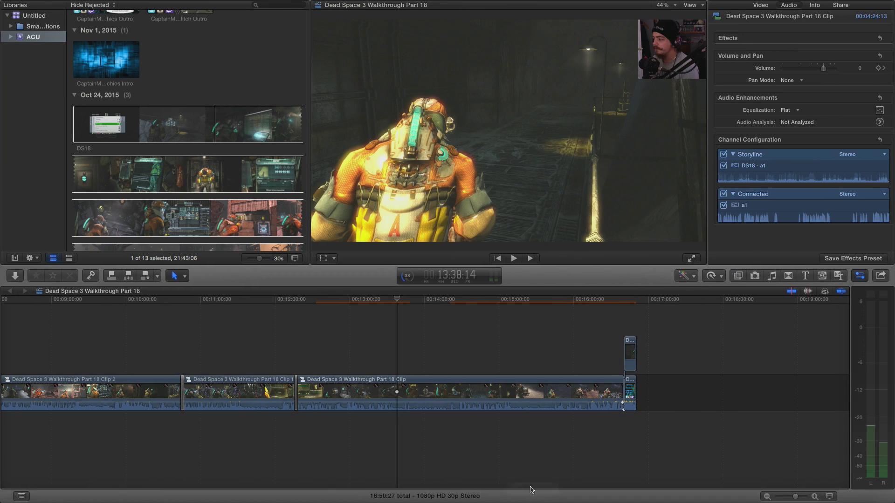
mouse_move(2, 3)
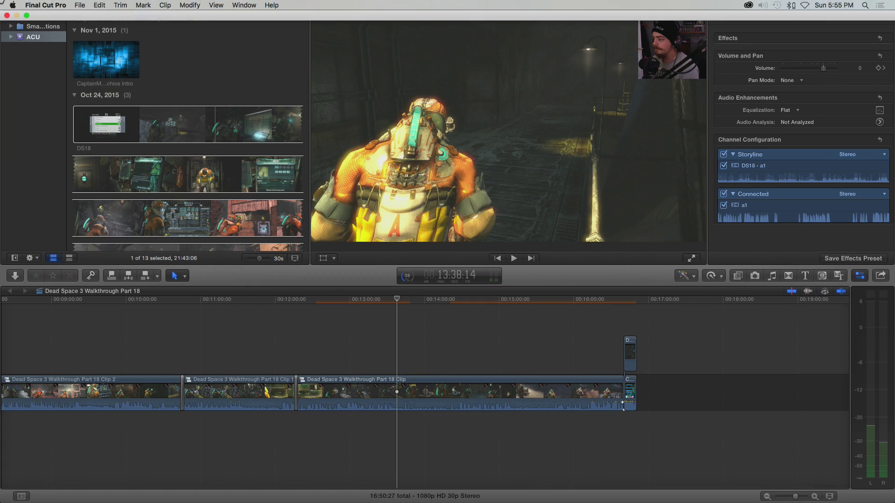
key("ctrl+super+f")
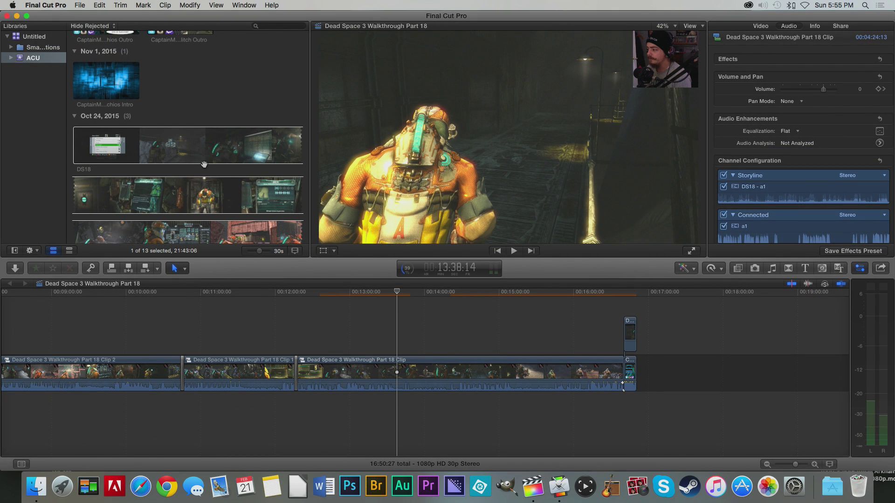
left_click(184, 149)
scroll(186, 191, "up", 10)
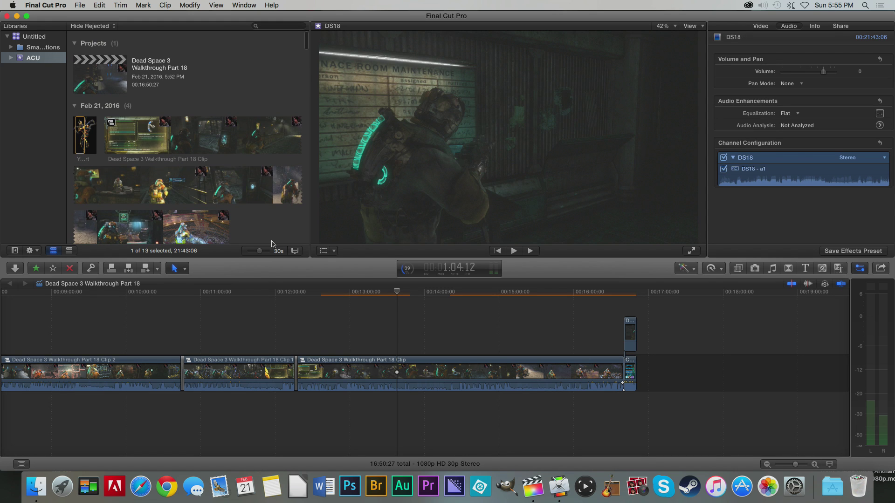
key("super+2")
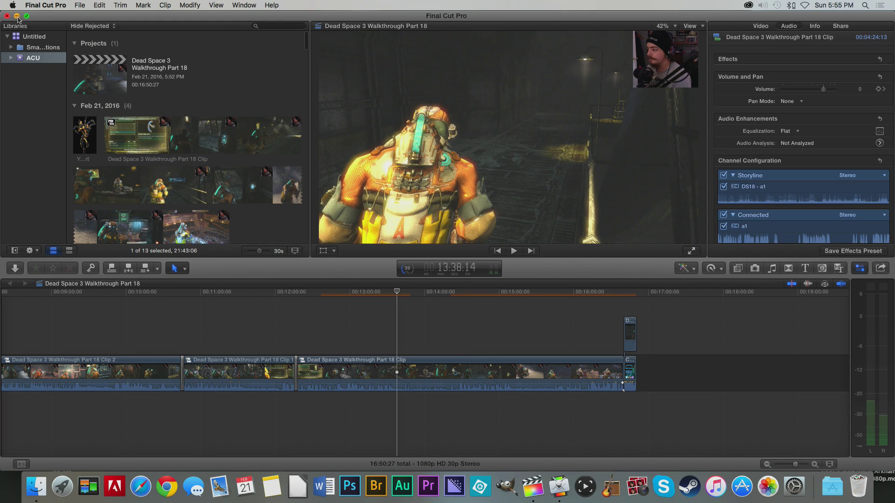
left_click(18, 18)
Move the Compressor window aside and open the Desktop image Dead Space 3 Walkthrough Part 18.tiff in Adobe Photoshop CC 2015.
left_click(503, 21)
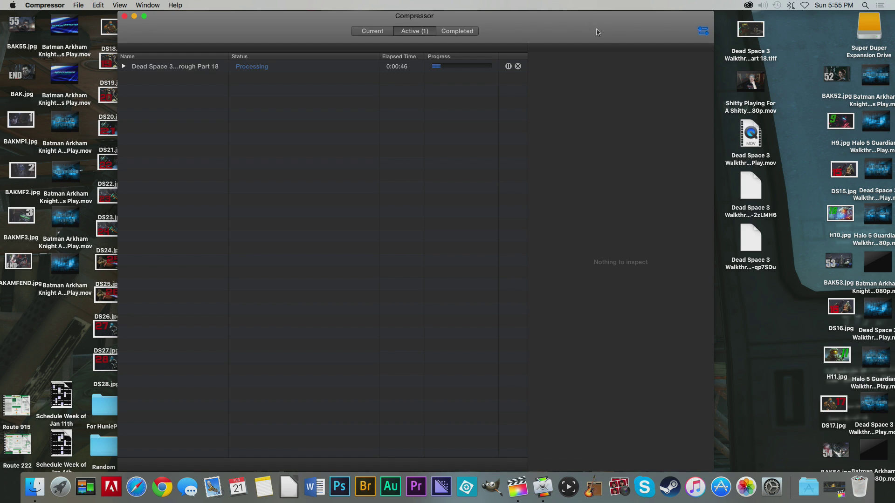
left_click(753, 56)
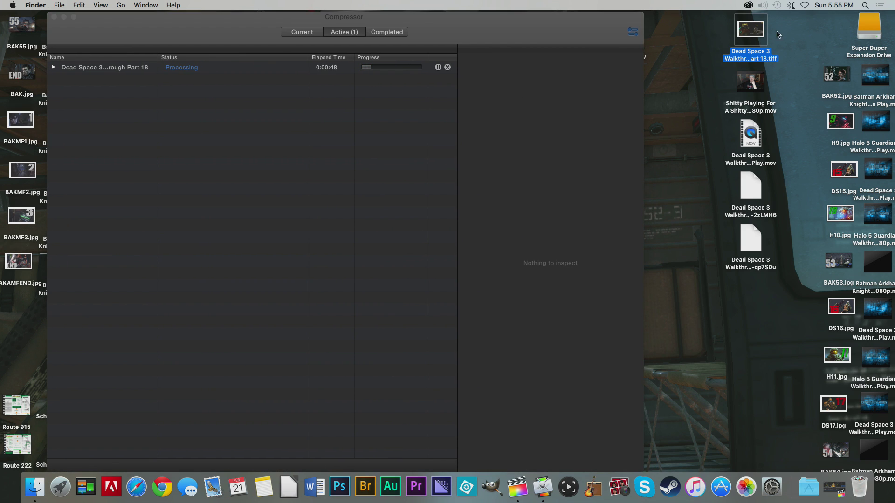
right_click(752, 37)
mouse_move(693, 50)
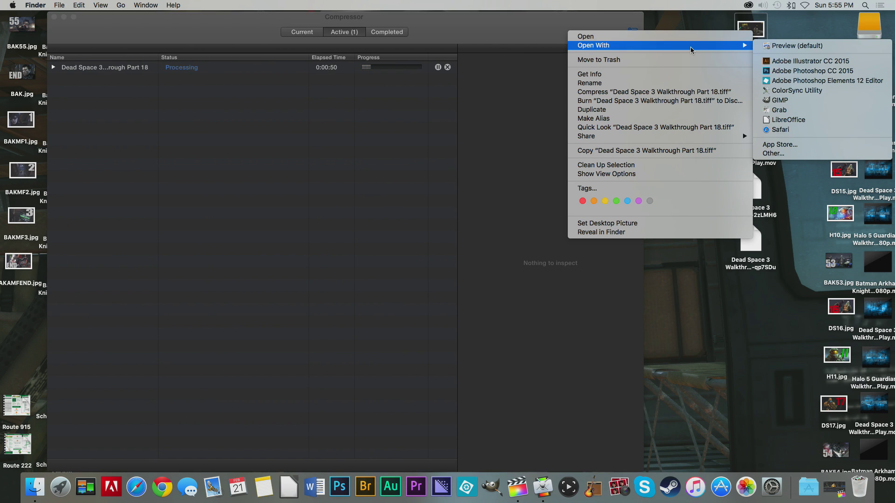
left_click(808, 77)
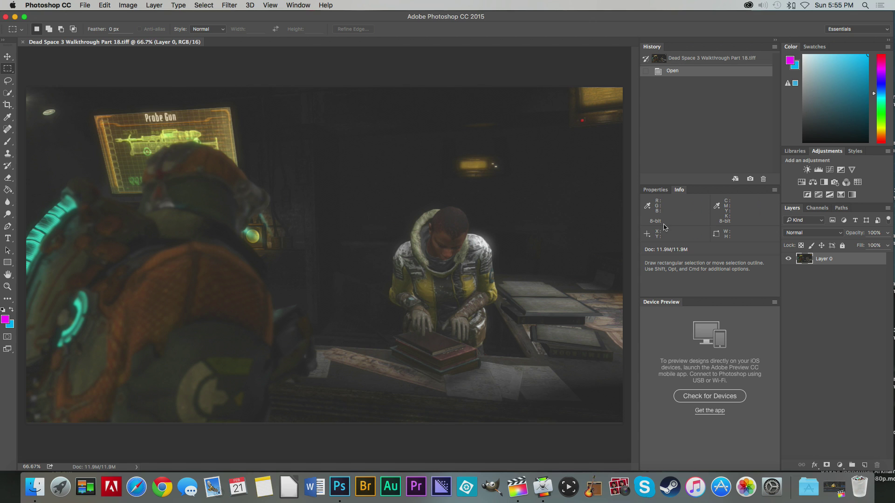
Add a Hue/Saturation adjustment layer with saturation +30 and a Brightness/Contrast adjustment layer with contrast 26.
left_click(802, 186)
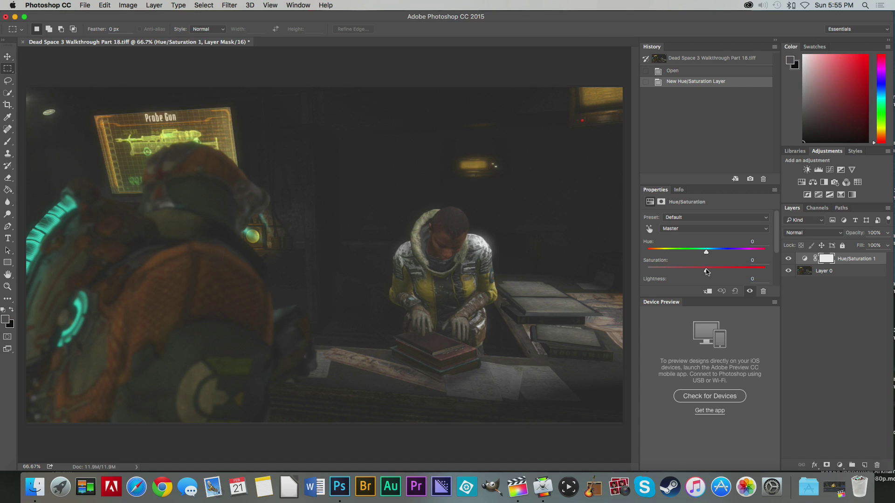
left_click_drag(707, 273, 721, 274)
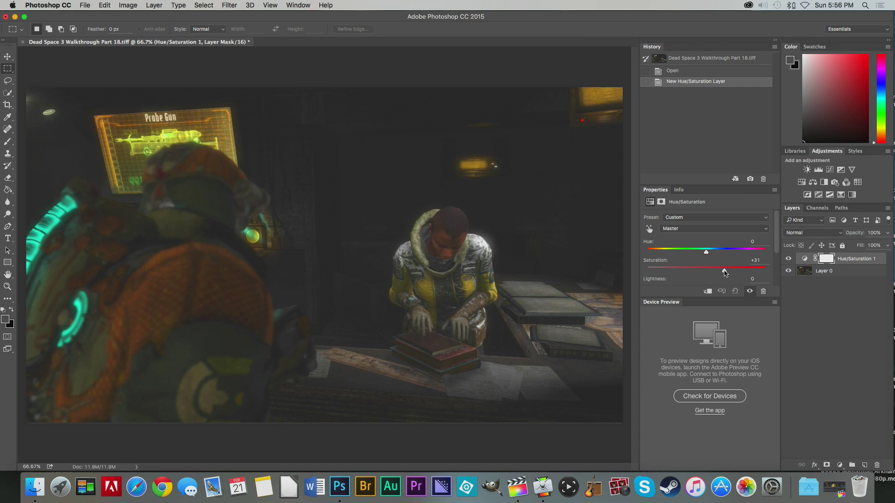
left_click_drag(724, 274, 724, 273)
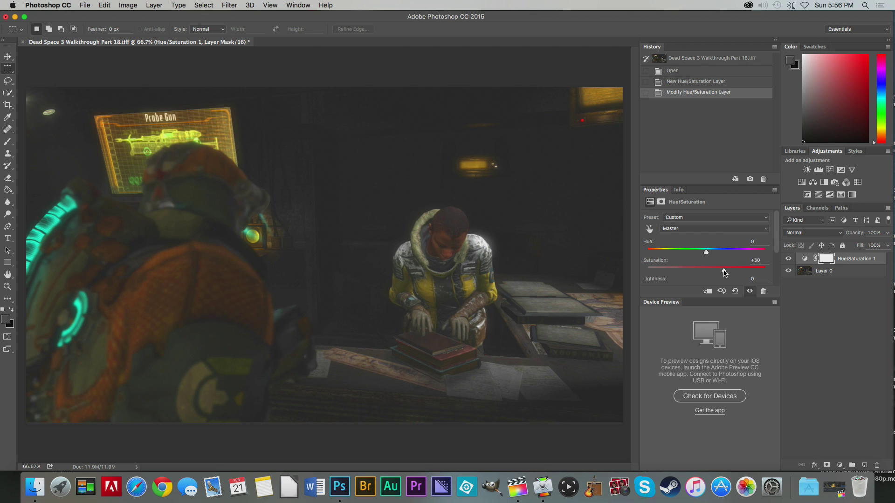
left_click(807, 171)
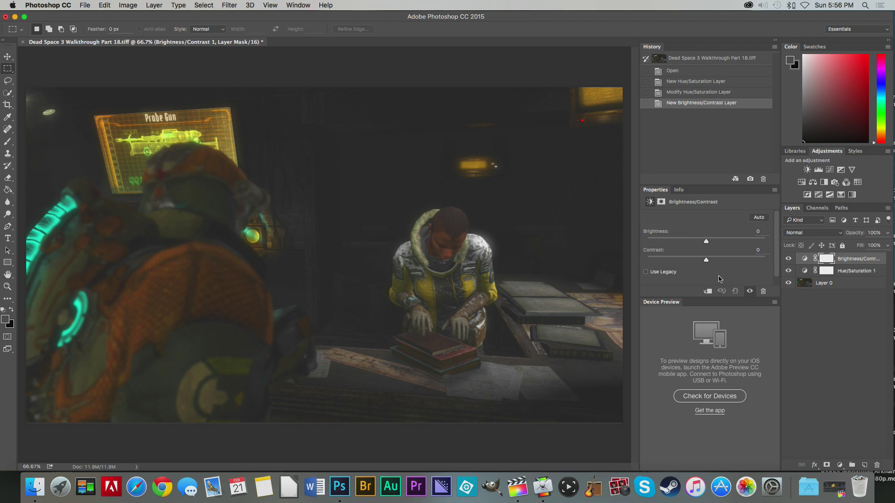
left_click_drag(708, 262, 722, 264)
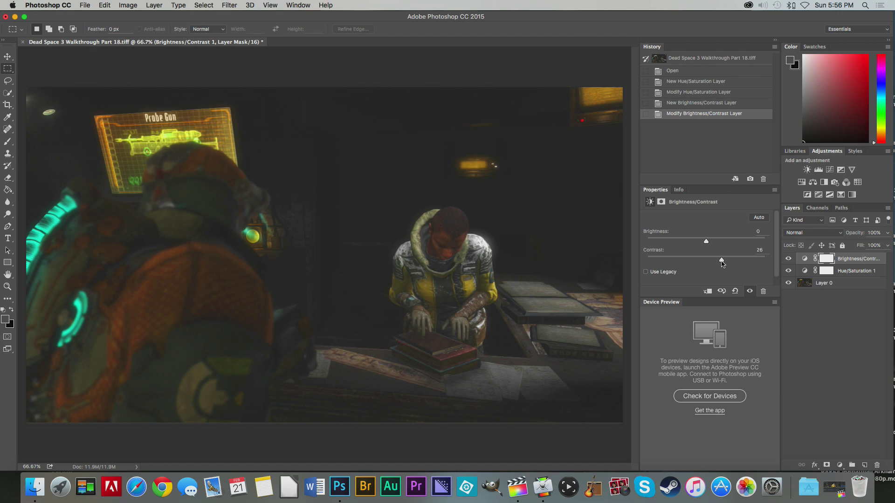
Raise the lightness of the Hue/Saturation adjustment layer to +7.
left_click(840, 272)
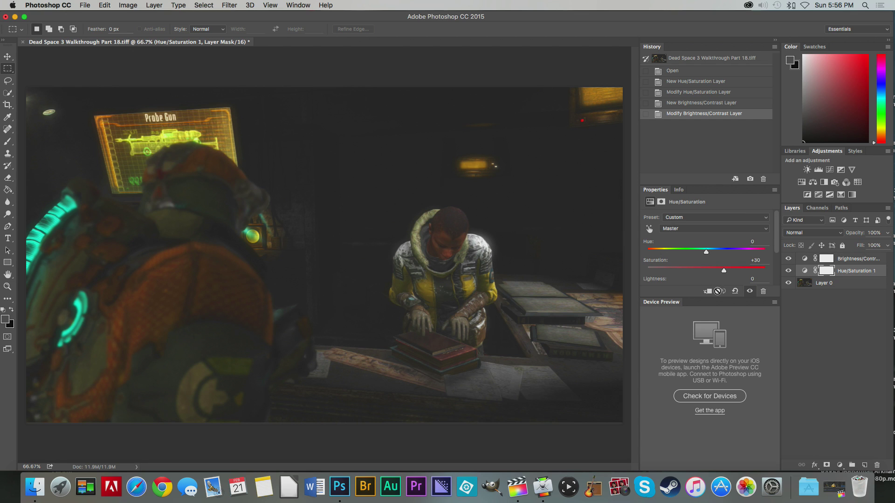
scroll(697, 265, "down", 3)
scroll(698, 266, "up", 3)
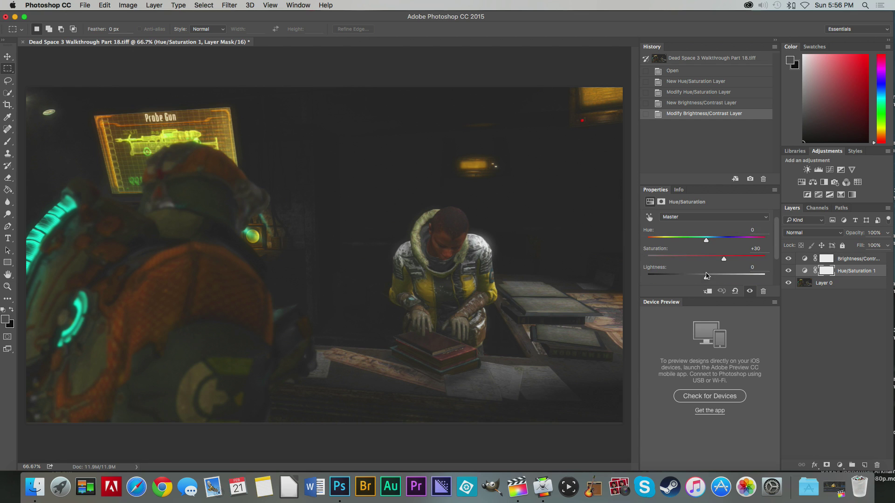
left_click_drag(706, 279, 711, 280)
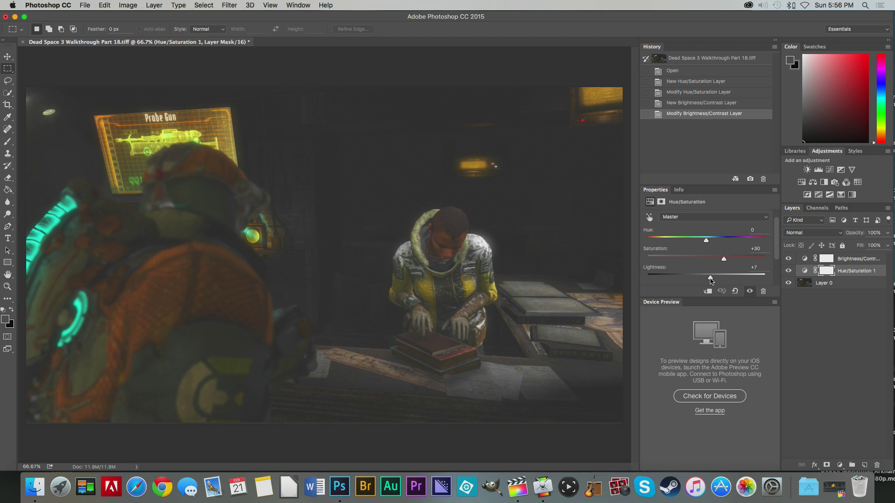
left_click_drag(712, 279, 711, 279)
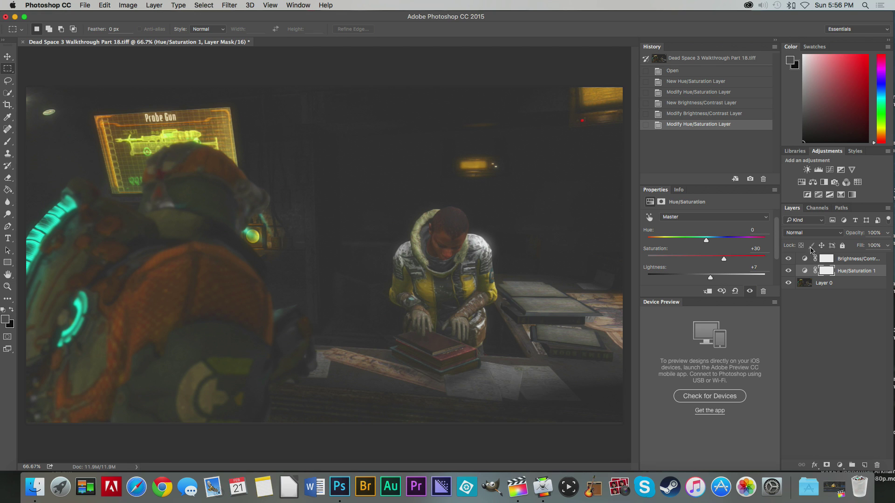
Raise the brightness of the Brightness/Contrast adjustment layer to about 18.
left_click(845, 259)
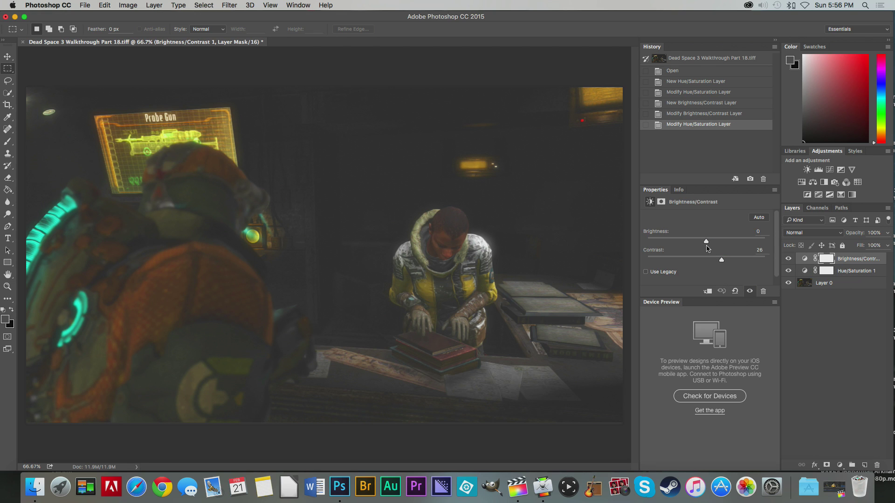
left_click_drag(707, 244, 715, 246)
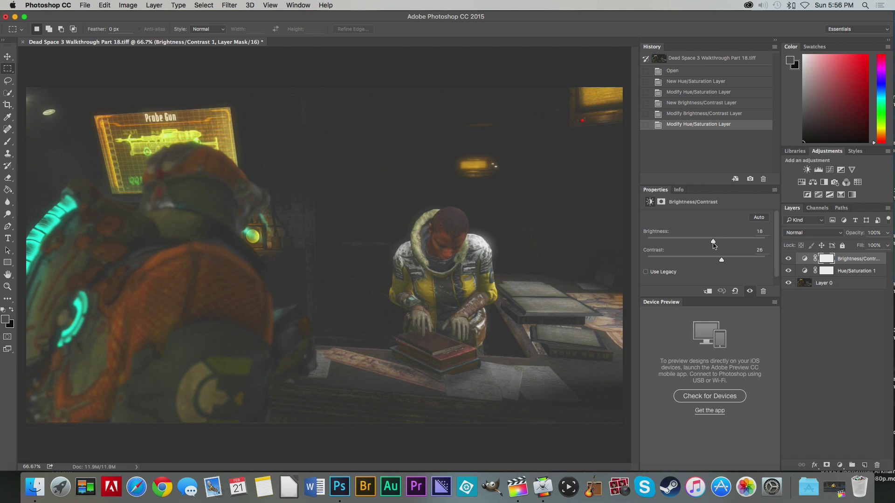
left_click_drag(715, 246, 715, 247)
Set the lightness of the Hue/Saturation adjustment layer to +4.
left_click(851, 272)
scroll(704, 265, "down", 2)
scroll(698, 261, "down", 2)
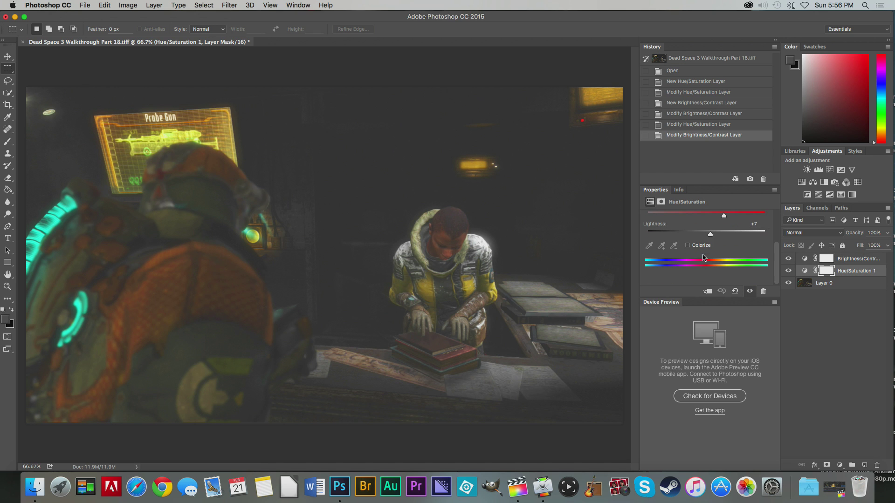
left_click_drag(711, 235, 708, 238)
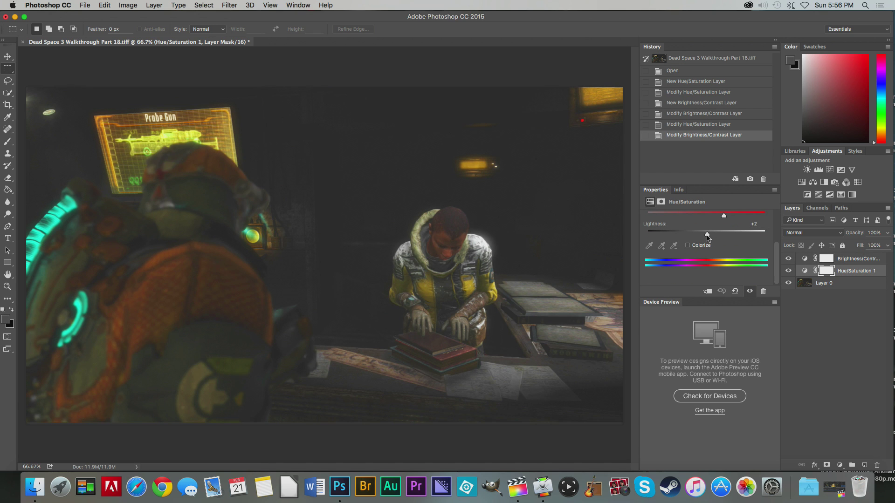
left_click_drag(706, 235, 709, 237)
scroll(709, 237, "up", 3)
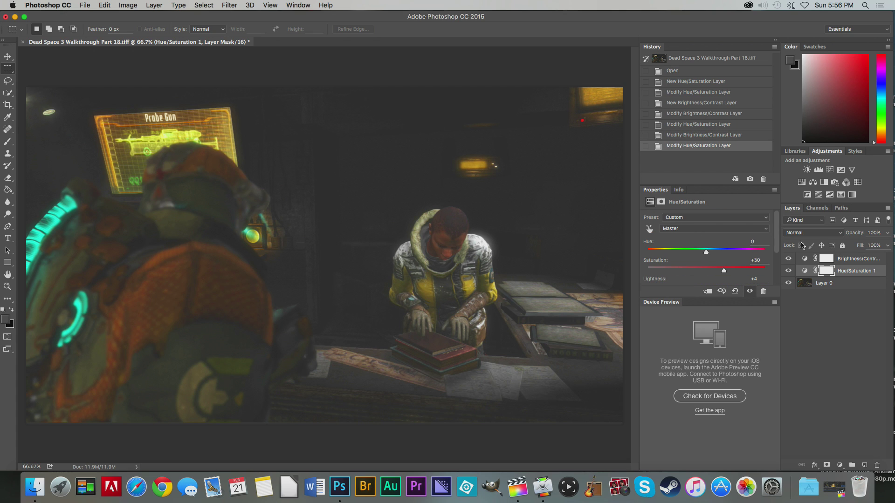
Add a Vibrance adjustment layer above the Hue/Saturation layer with vibrance +17.
left_click(852, 169)
left_click_drag(705, 229, 717, 230)
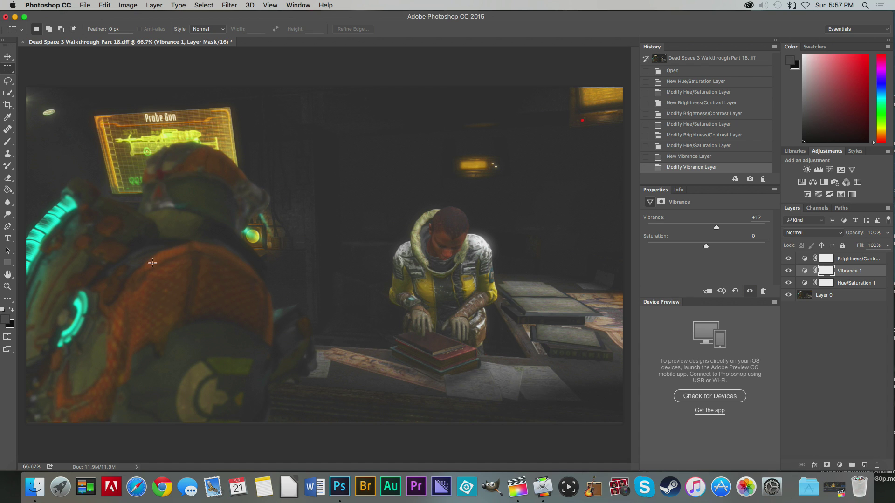
Activate the Horizontal Type tool and choose DeadSpaceTitleFont Regular as its font.
left_click(7, 238)
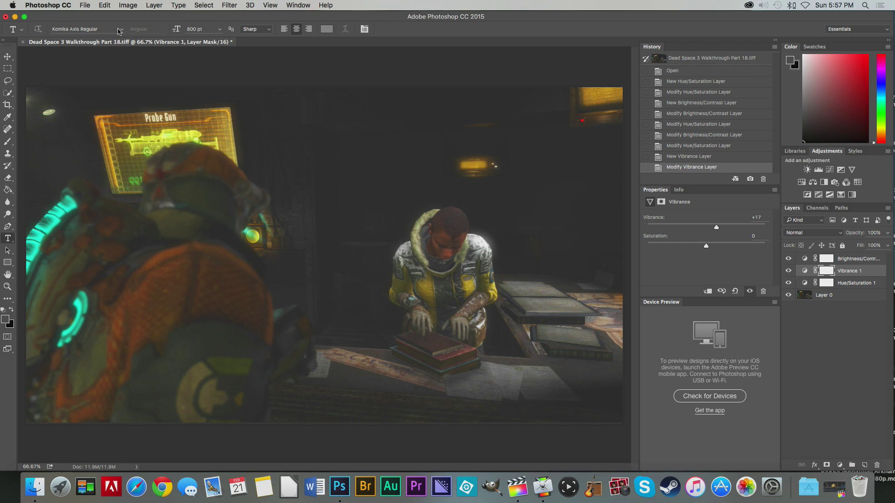
left_click(123, 30)
left_click(122, 30)
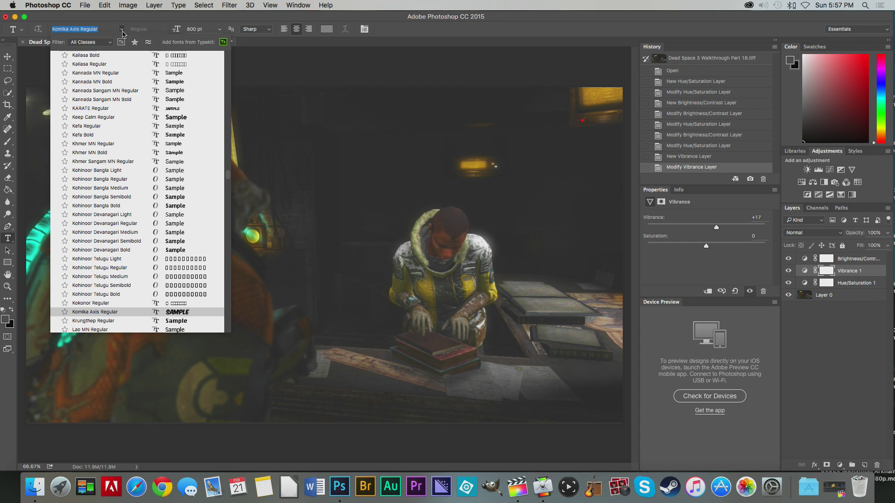
scroll(122, 240, "up", 15)
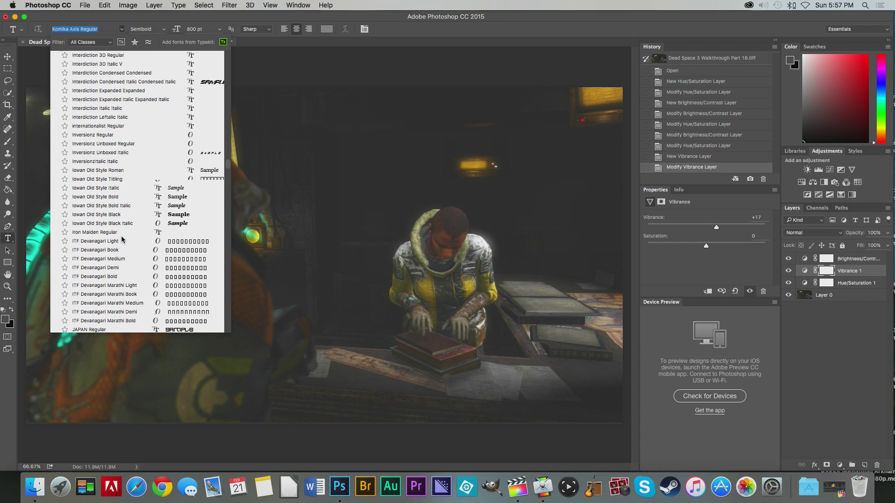
scroll(122, 240, "up", 20)
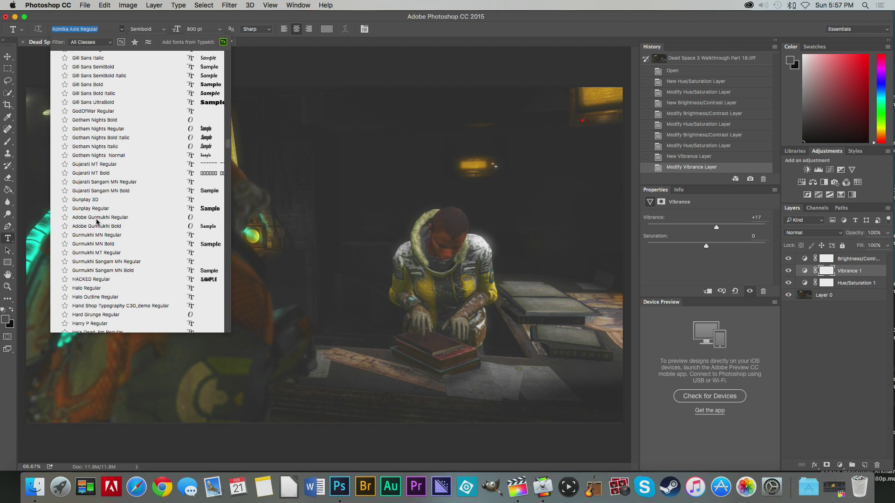
scroll(97, 223, "up", 20)
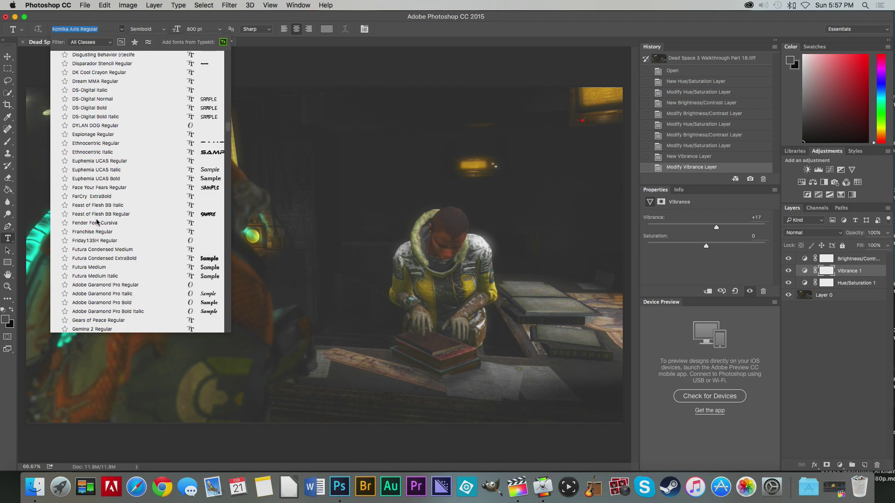
scroll(106, 173, "up", 20)
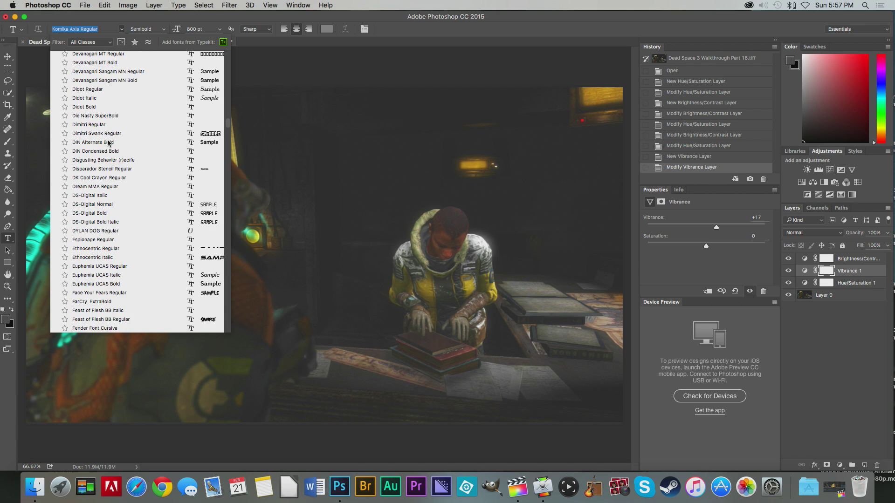
scroll(109, 178, "up", 15)
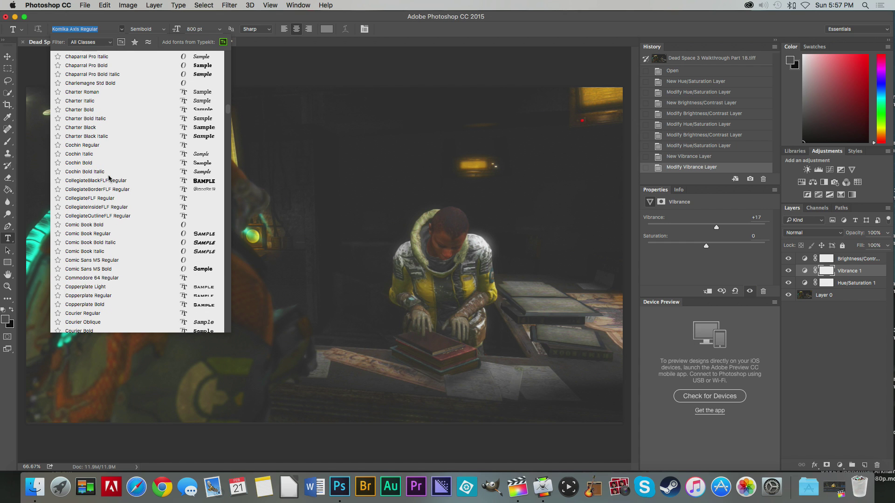
scroll(108, 177, "down", 10)
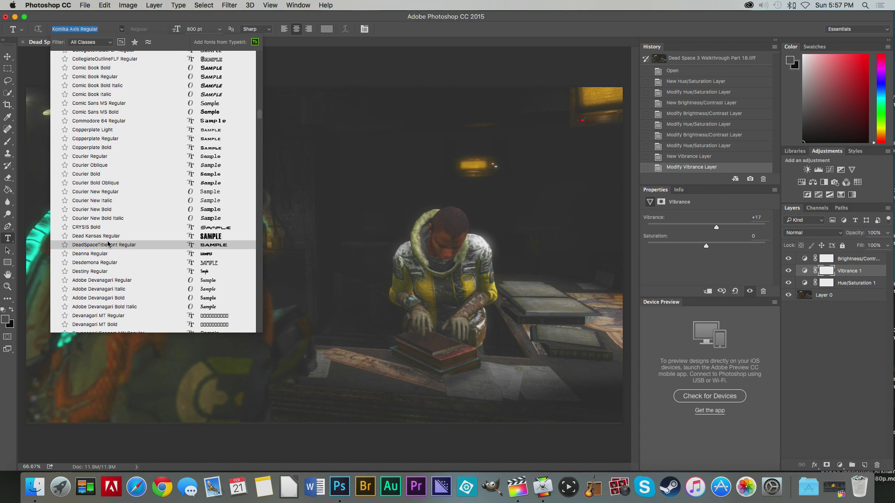
left_click(108, 245)
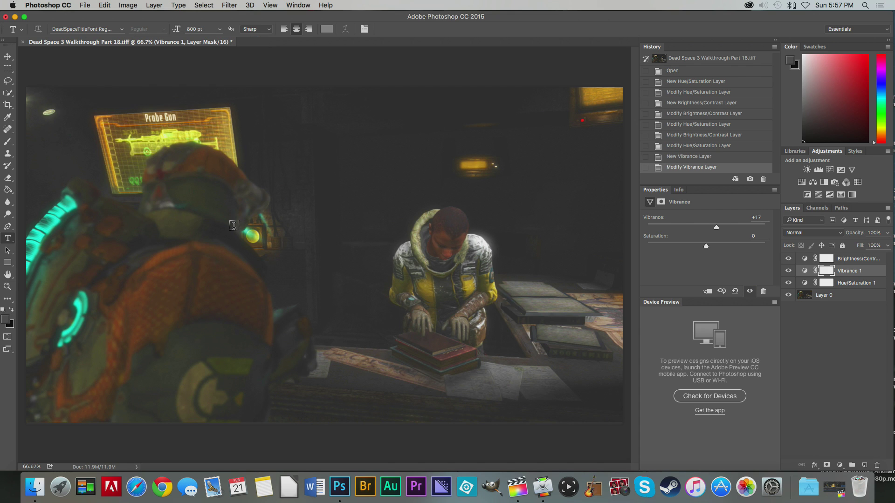
Add the text "18" over the image at 800 pt in dark red (#bc1420).
left_click(263, 265)
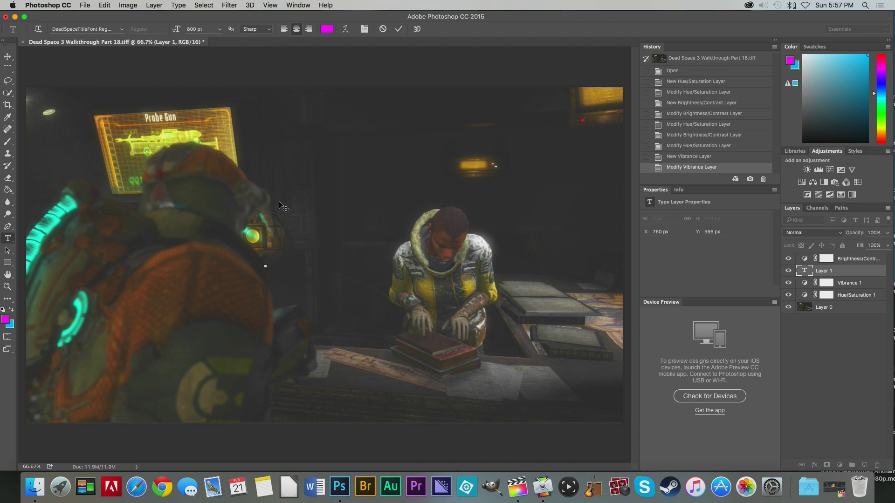
left_click(327, 29)
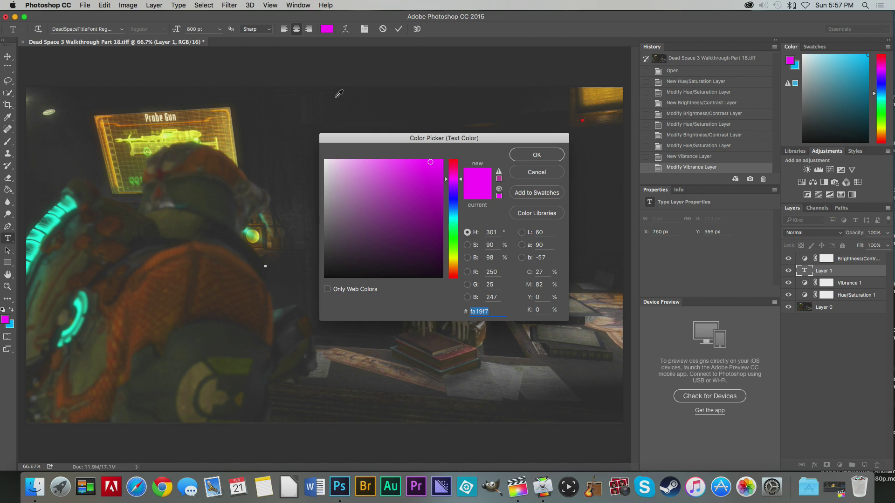
left_click(453, 161)
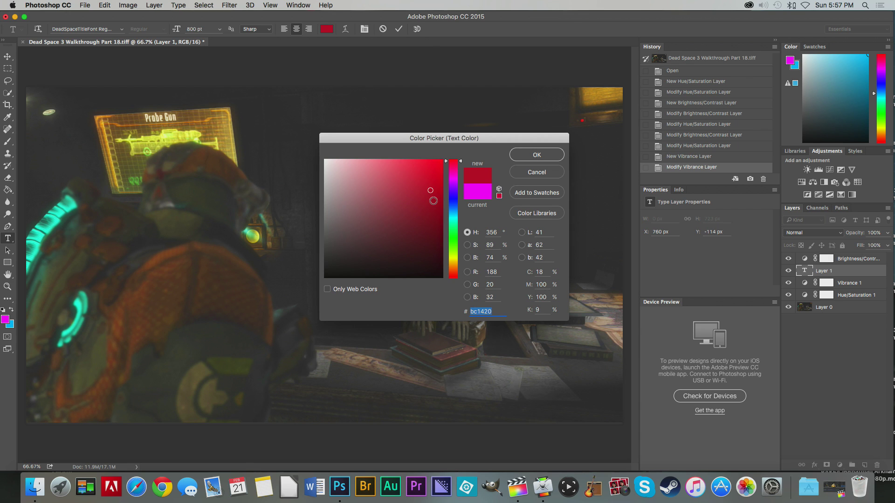
left_click(535, 157)
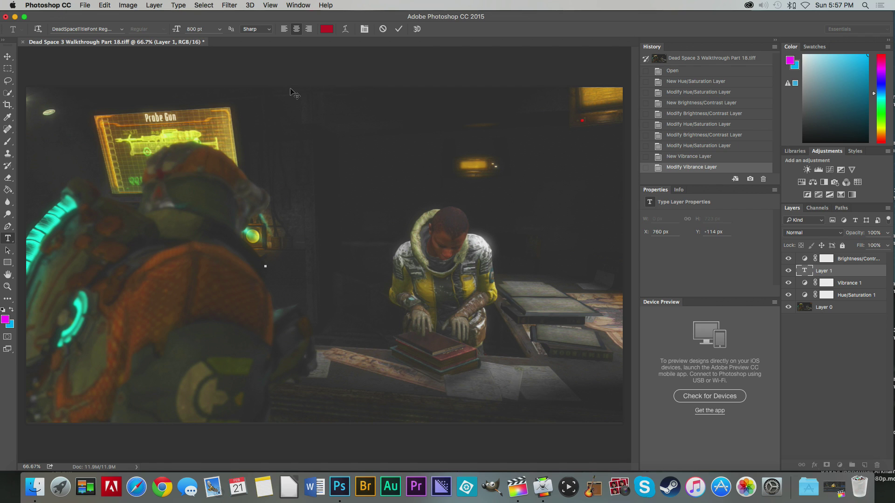
type("18")
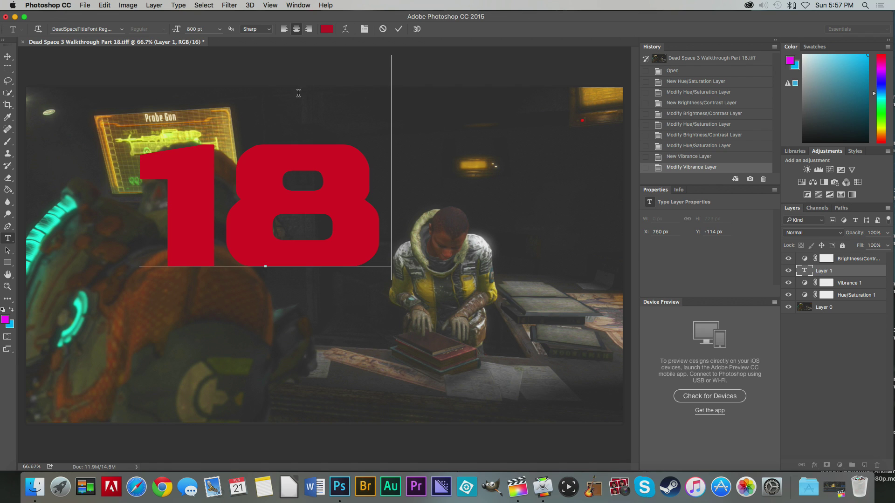
left_click(399, 29)
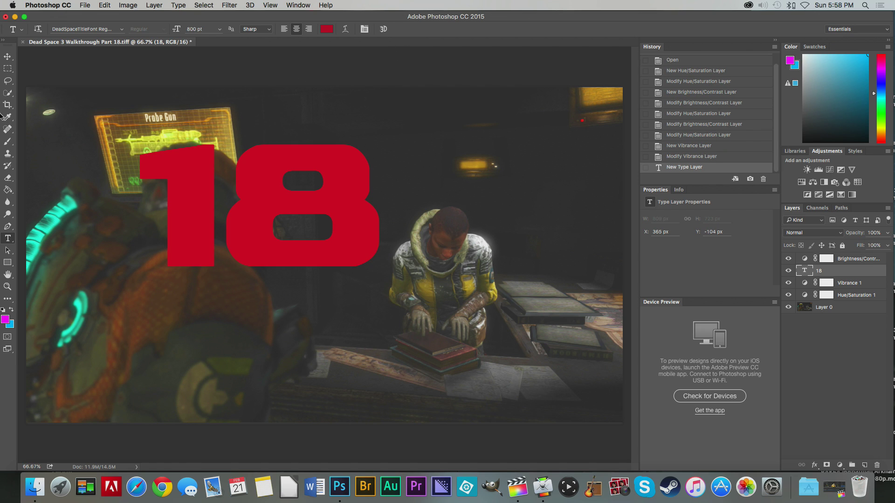
Stretch the "18" text to about 95% width and 132% height, and place it in the image's lower-left corner.
left_click(7, 57)
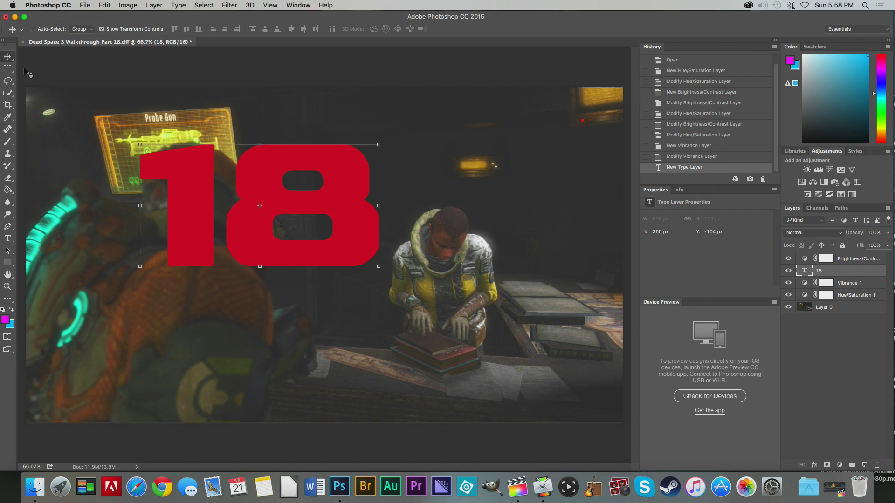
left_click(377, 271)
left_click_drag(390, 279, 378, 352)
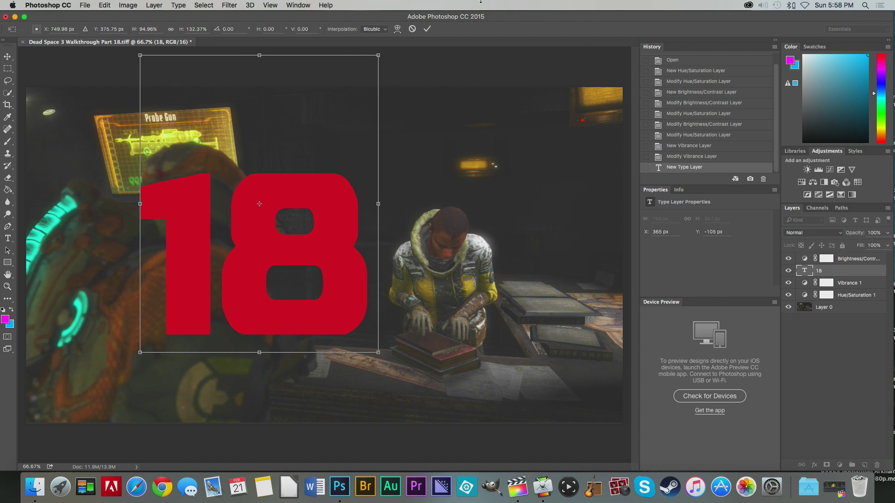
left_click(427, 29)
left_click_drag(293, 284, 189, 355)
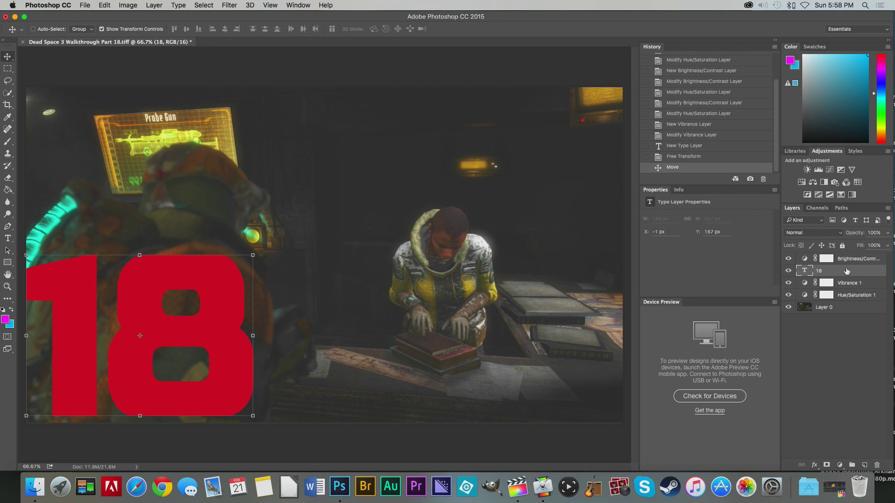
Add a 10 px black outside stroke at 100% opacity to the "18" text layer.
double_click(846, 271)
left_click(522, 185)
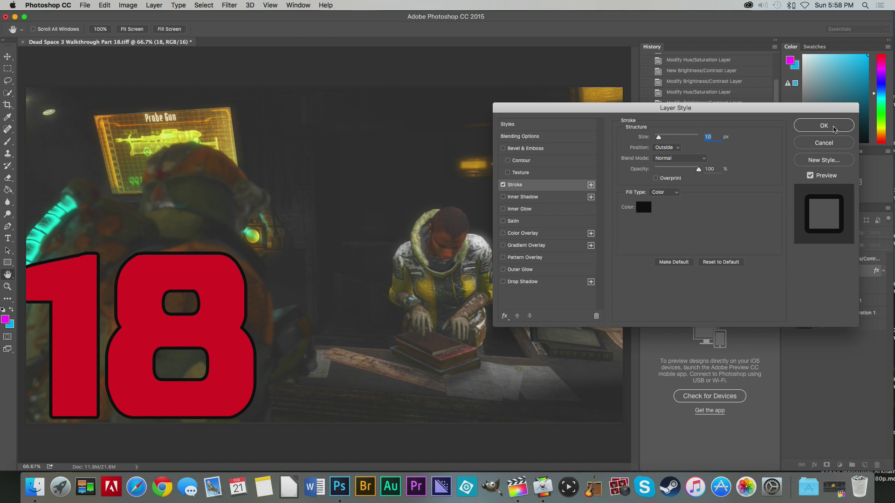
left_click(835, 127)
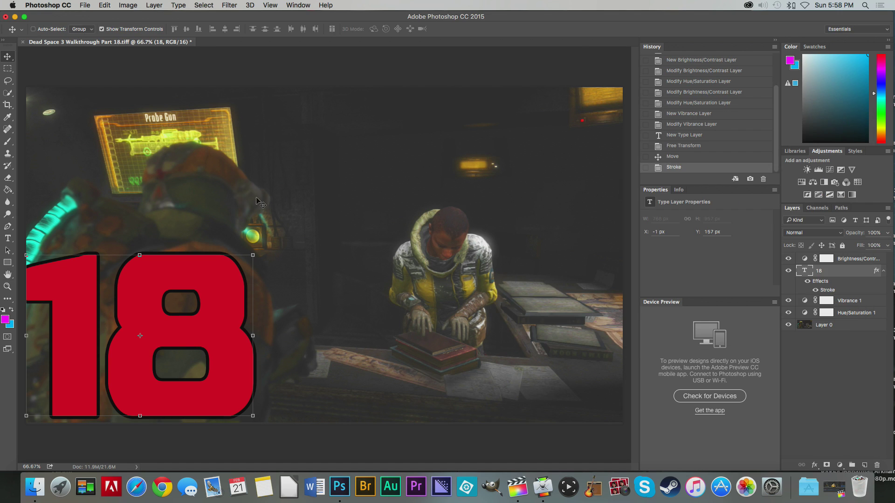
Save a JPEG copy of the thumbnail to the Desktop as DS18c.jpg at maximum quality 12, declining to replace the existing DS18.jpg.
left_click(85, 6)
left_click(100, 101)
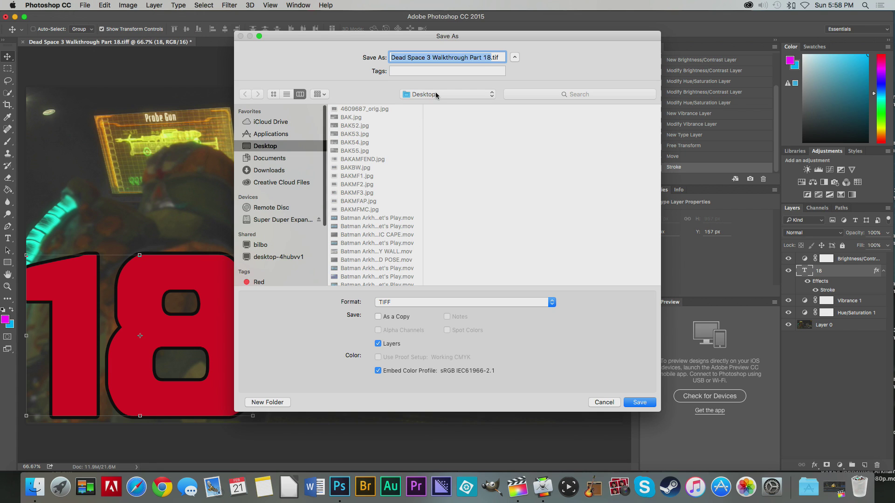
left_click(412, 302)
key("j")
key("Return")
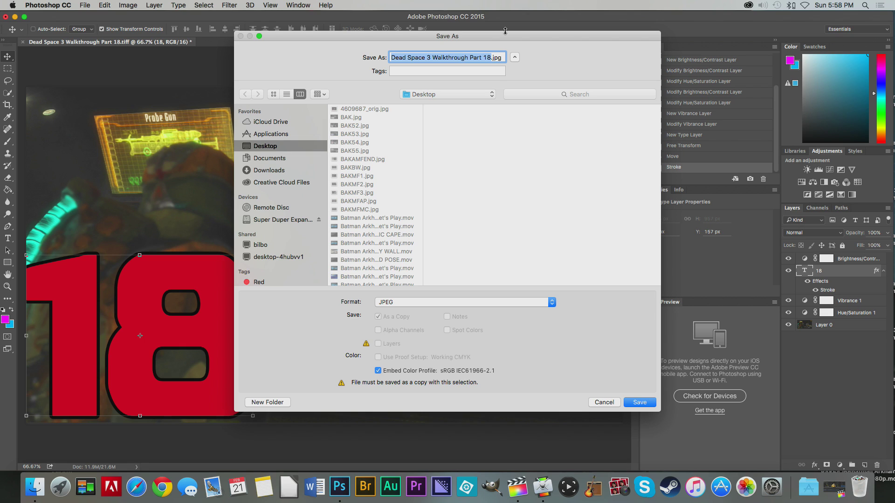
type("DS")
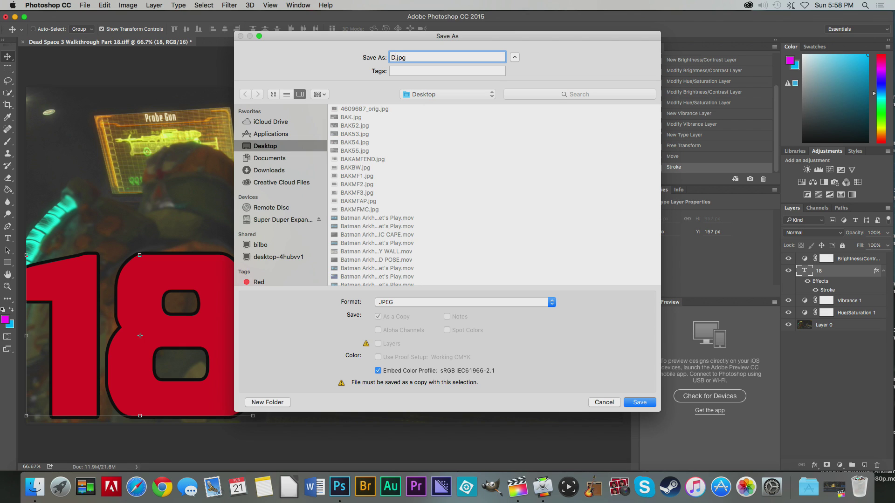
type("18")
left_click(635, 403)
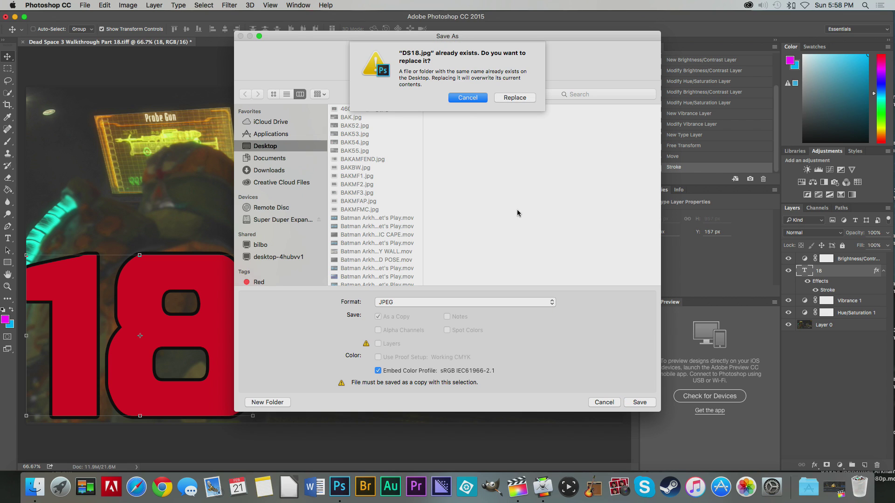
left_click(479, 99)
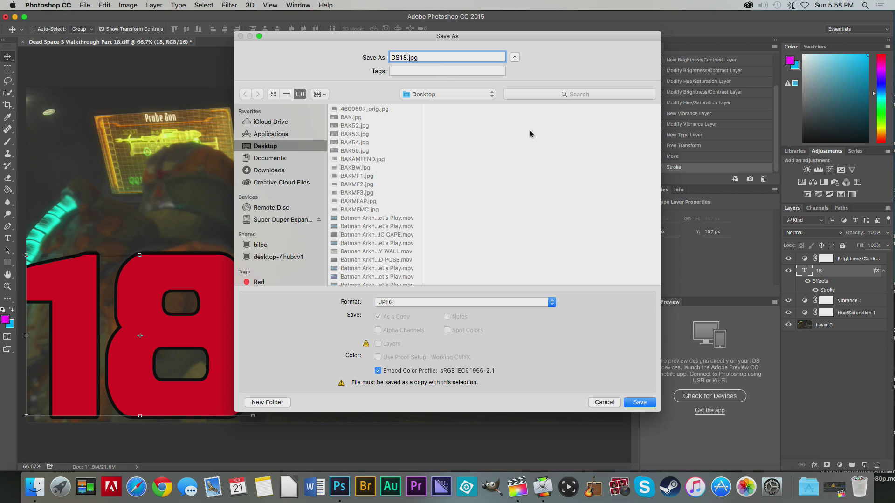
type("c")
key("Return")
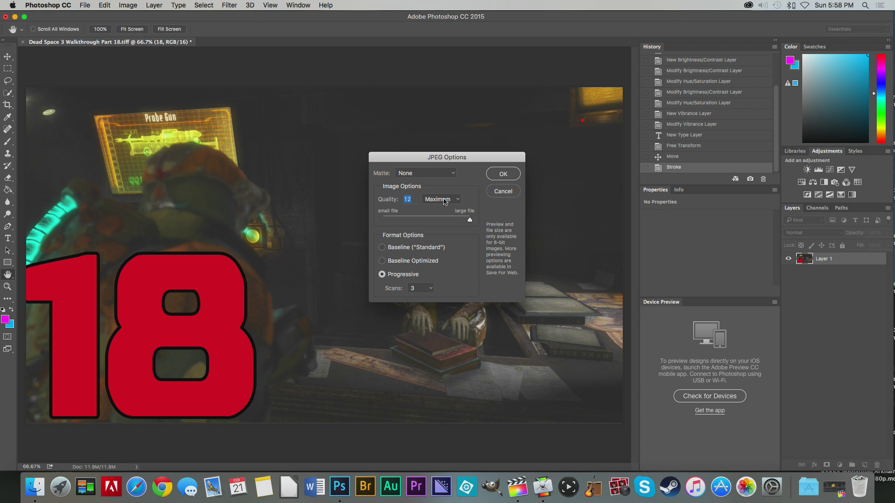
key("Return")
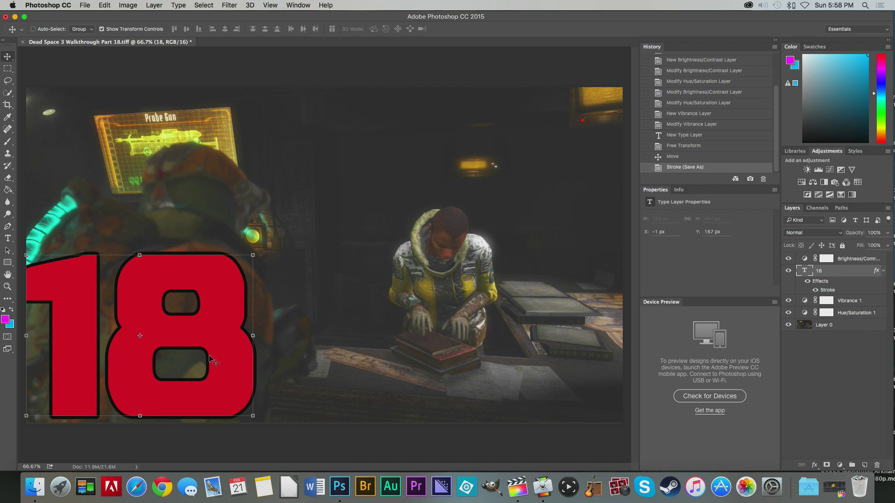
Quit Photoshop without saving changes to the TIFF document, and shift the Compressor window sideways on the desktop.
right_click(340, 486)
left_click(343, 455)
left_click(411, 169)
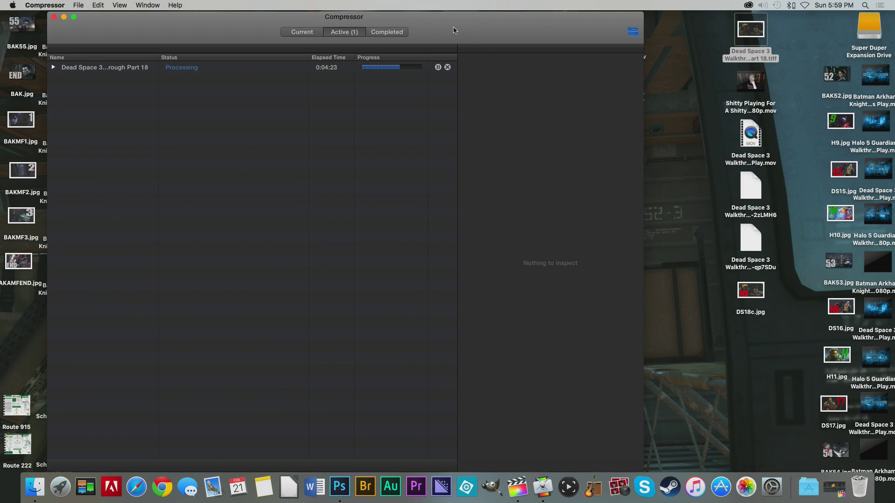
left_click_drag(468, 29, 514, 28)
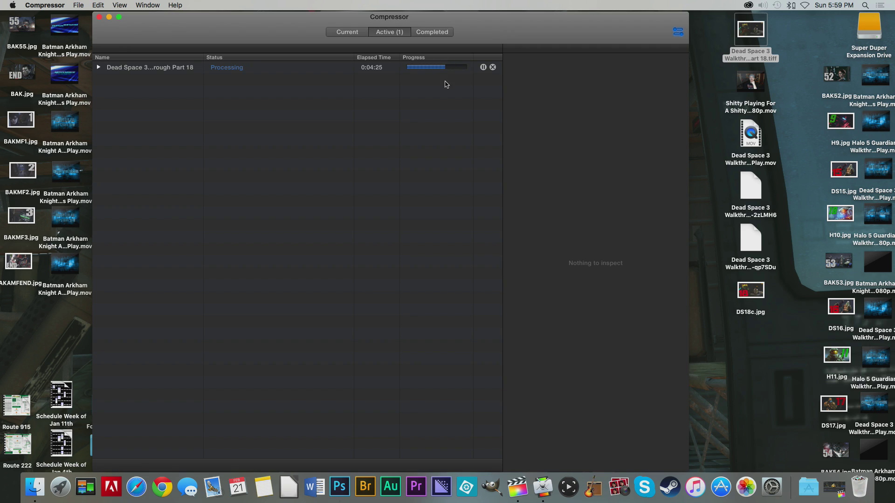